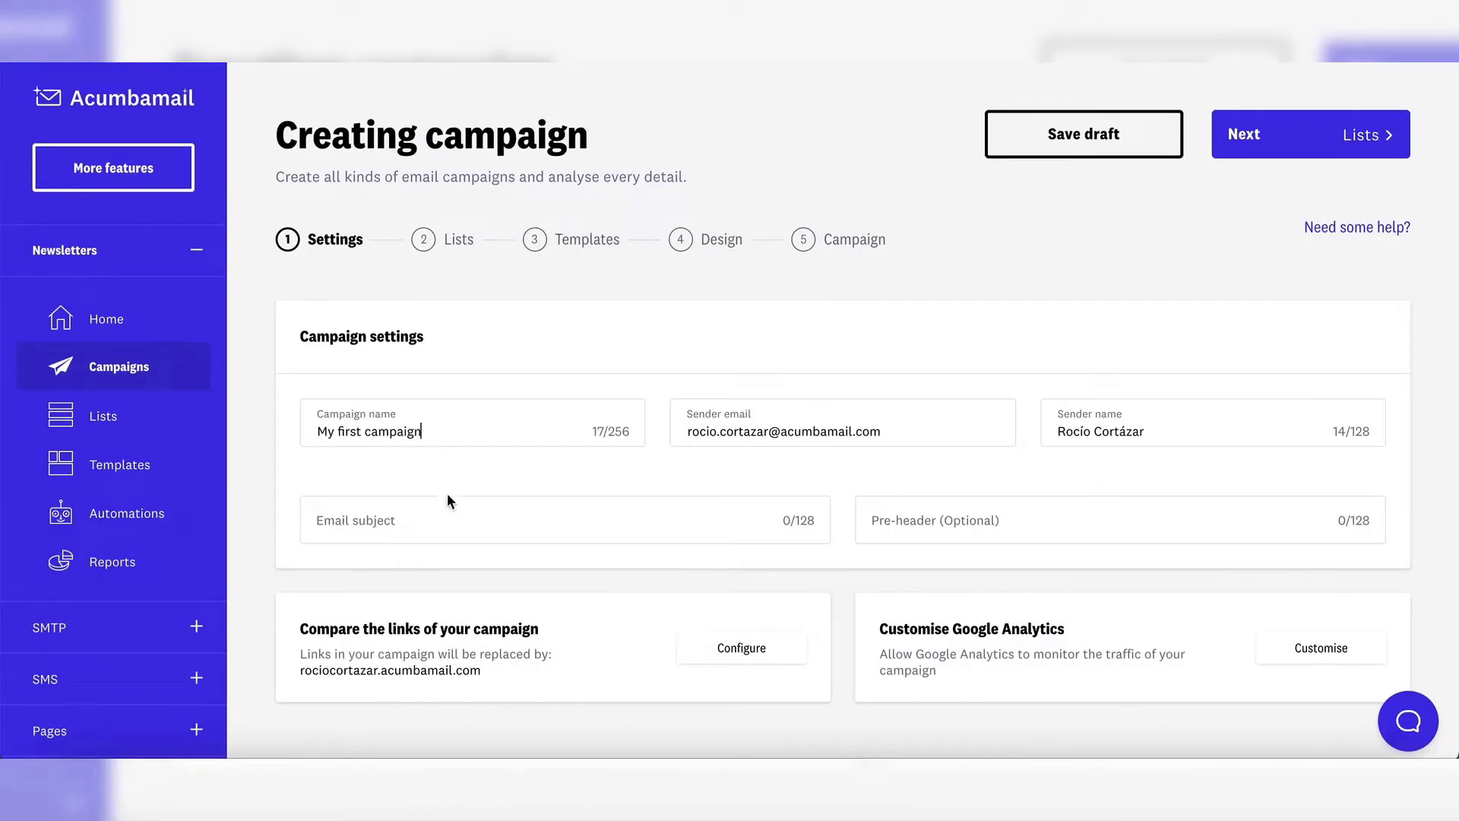
- Set the campaign's email subject to "Hello" and choose "My list" as its subscriber list, continuing to the template choice
left_click(444, 521)
type("Hello")
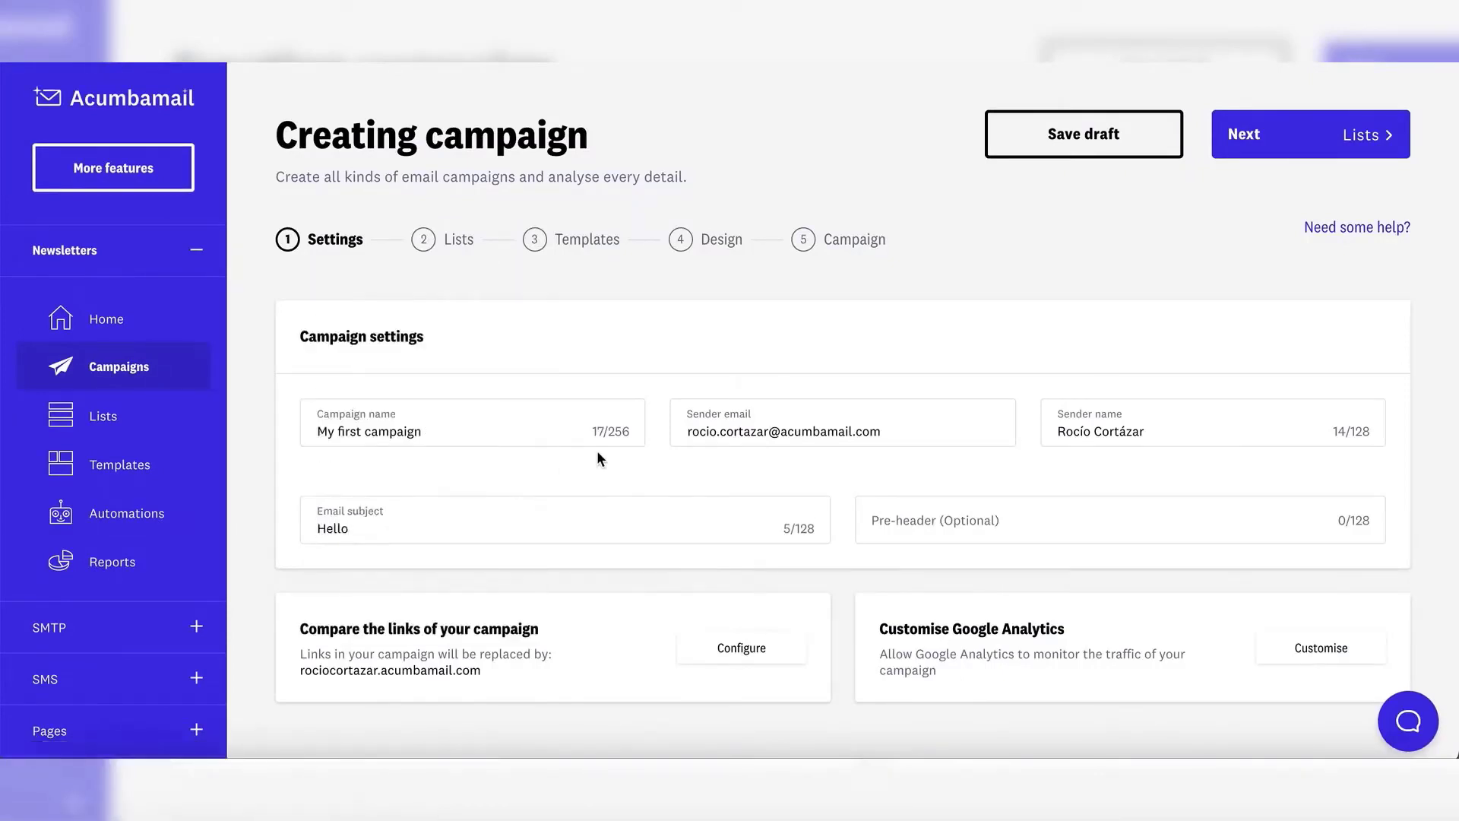
left_click(1267, 135)
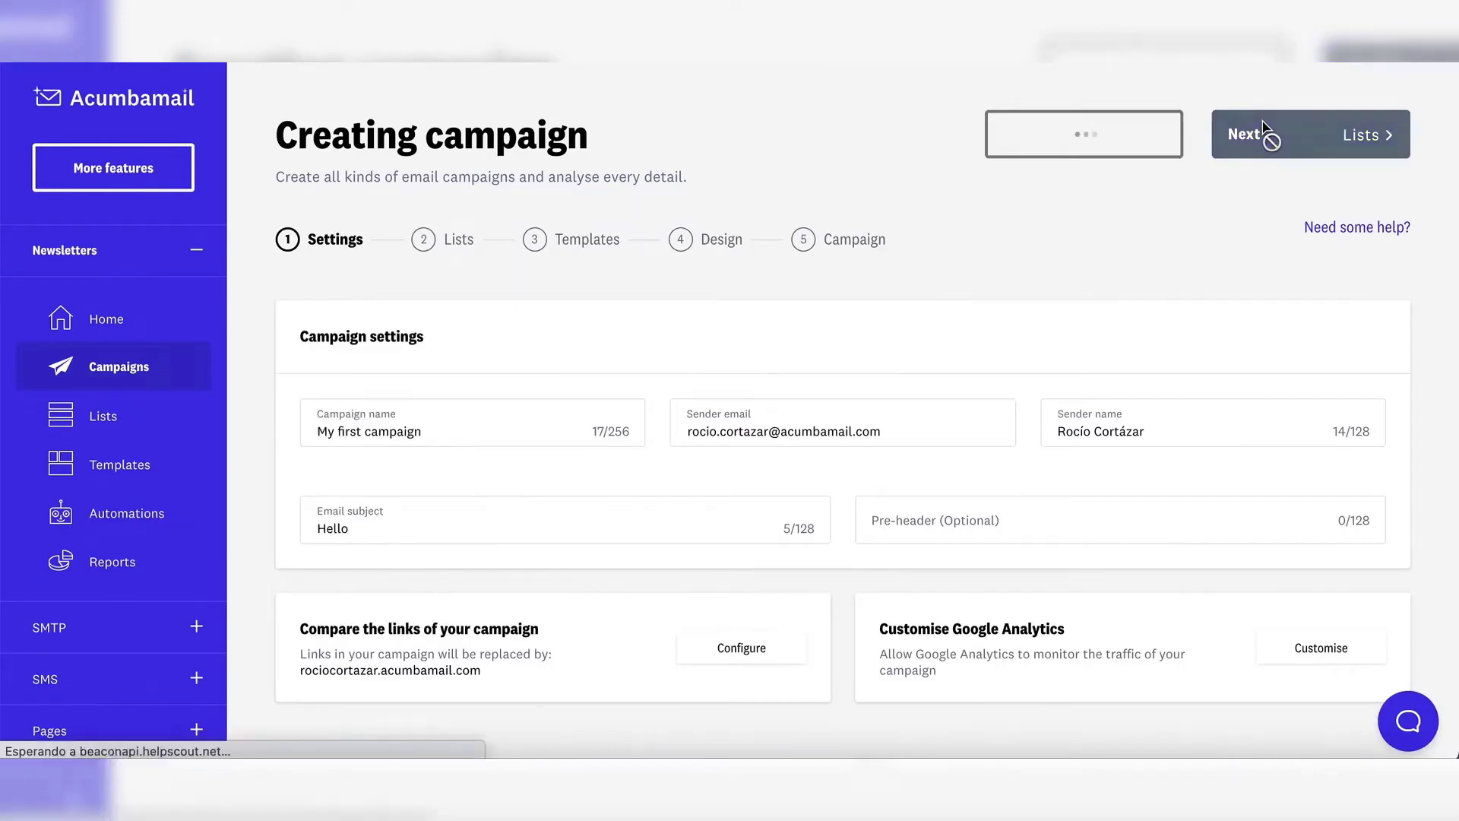
left_click(314, 480)
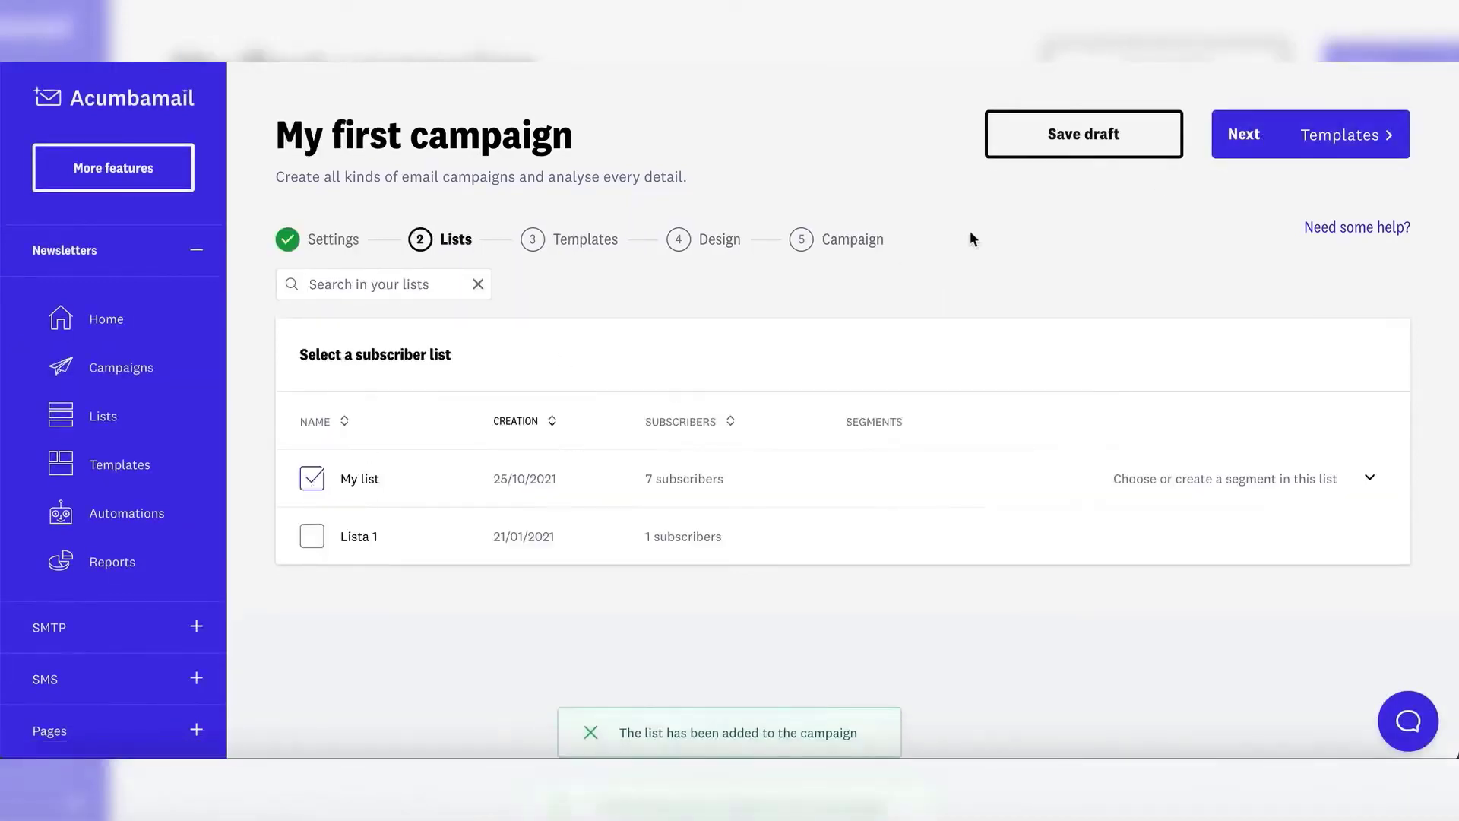
left_click(1255, 152)
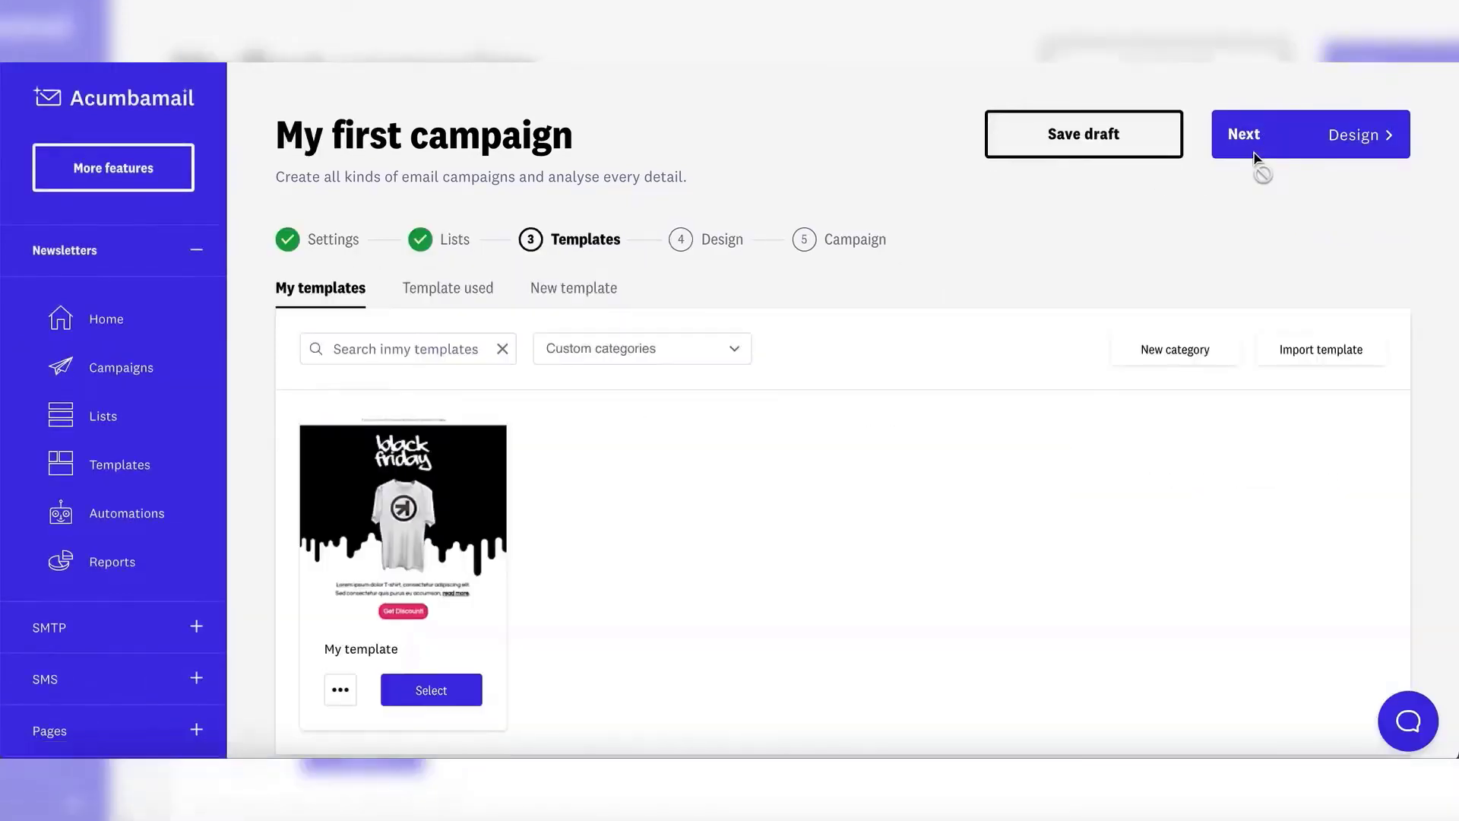
- Use the saved Black Friday template for the campaign and name the new template "My template"
left_click(417, 693)
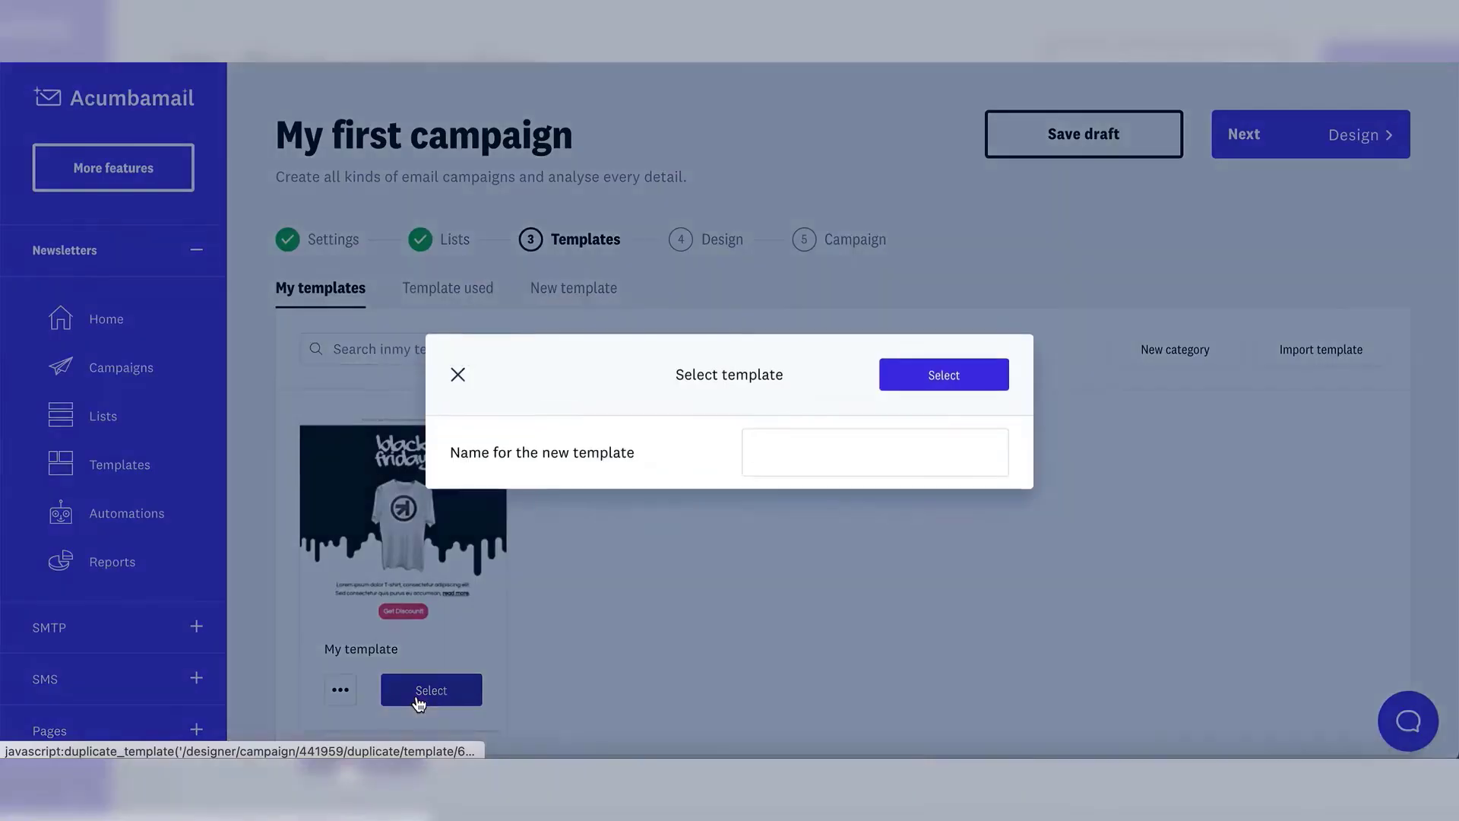
left_click(833, 446)
type("My tem")
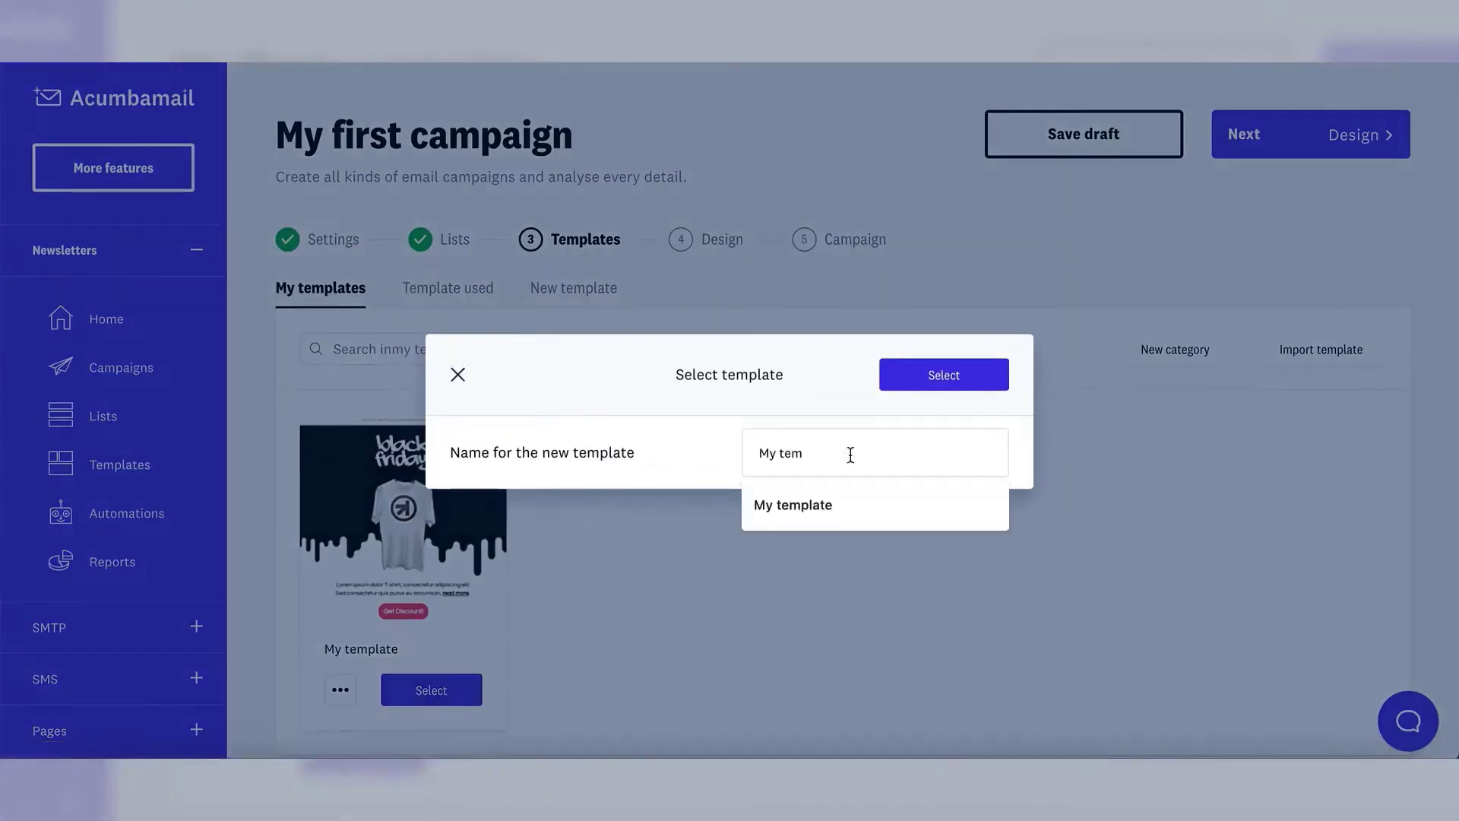
type("plate")
left_click(947, 384)
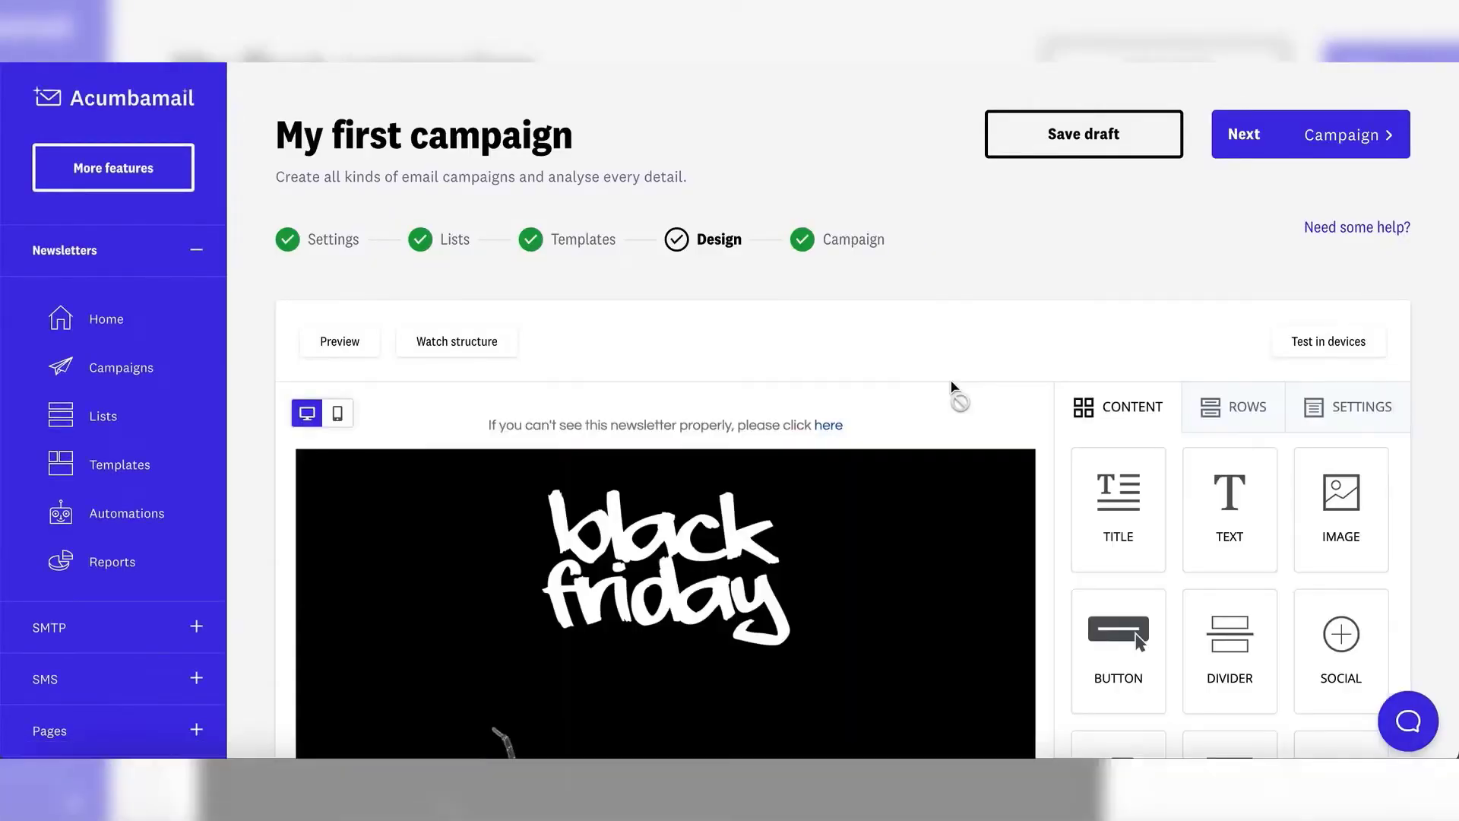
- Look over the email design, continue to the campaign summary and send the campaign now
scroll(951, 388, "down", 10)
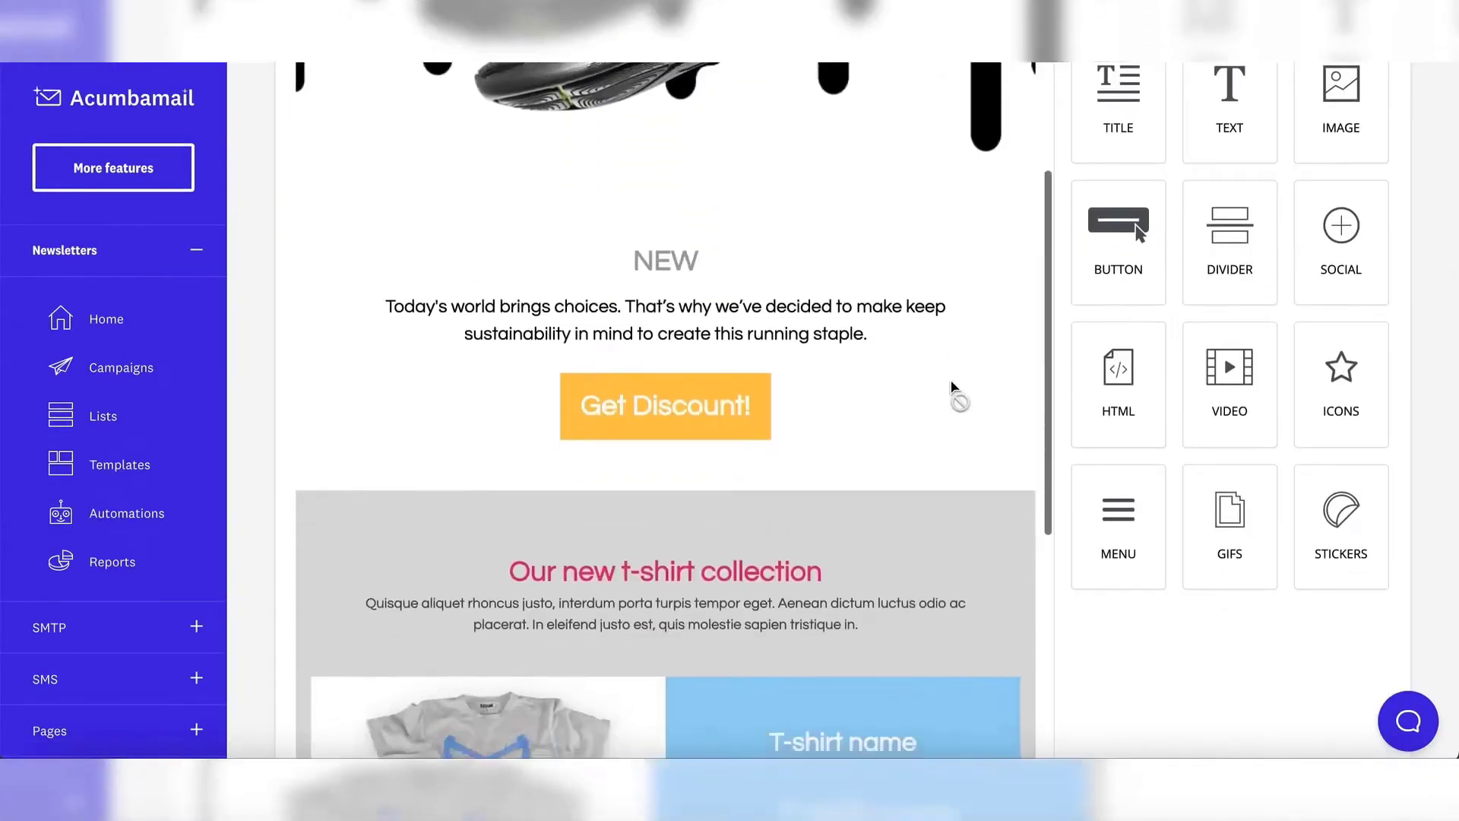
scroll(951, 387, "up", 10)
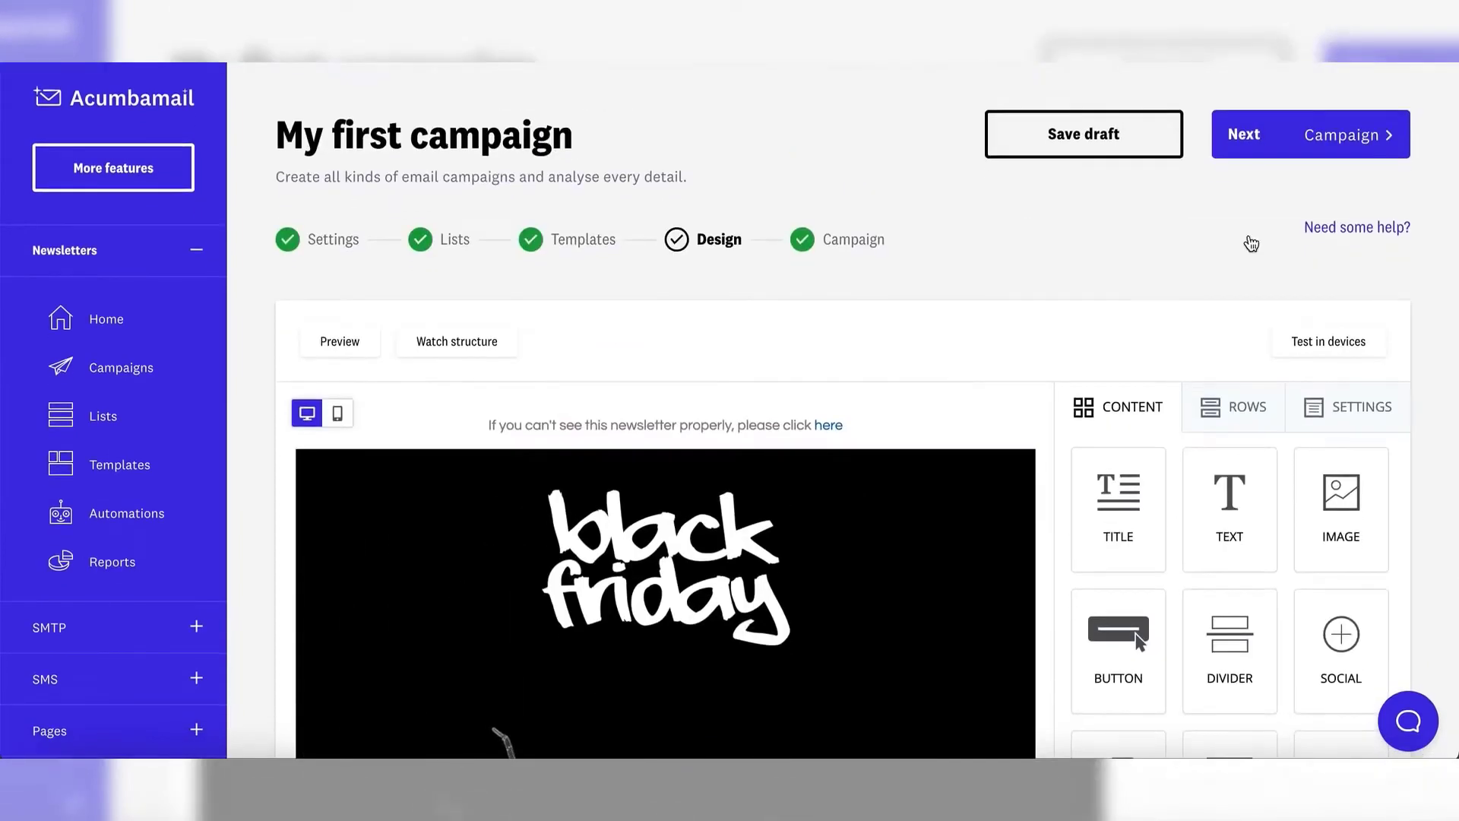
left_click(1307, 147)
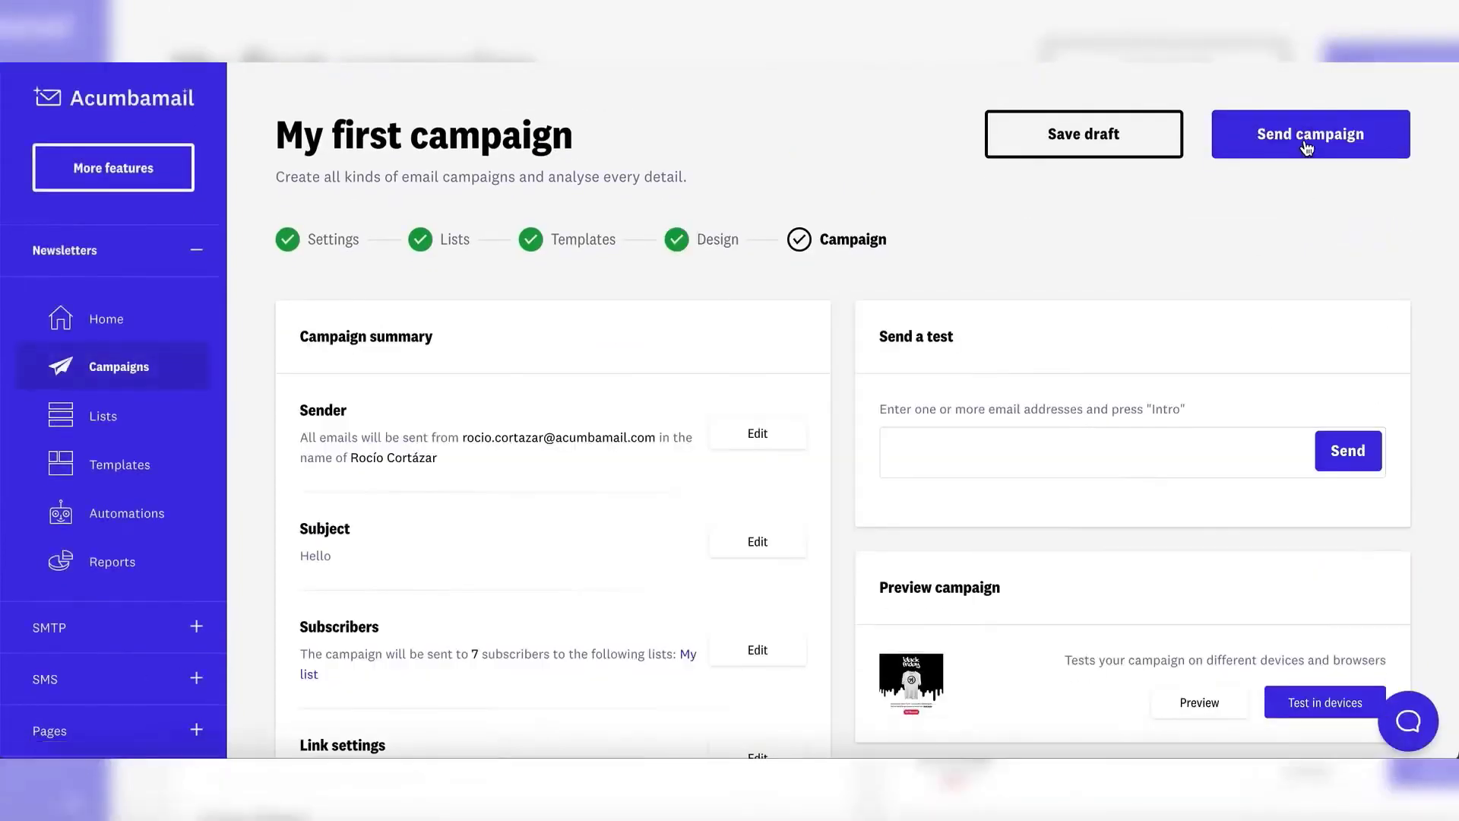
scroll(1307, 147, "down", 4)
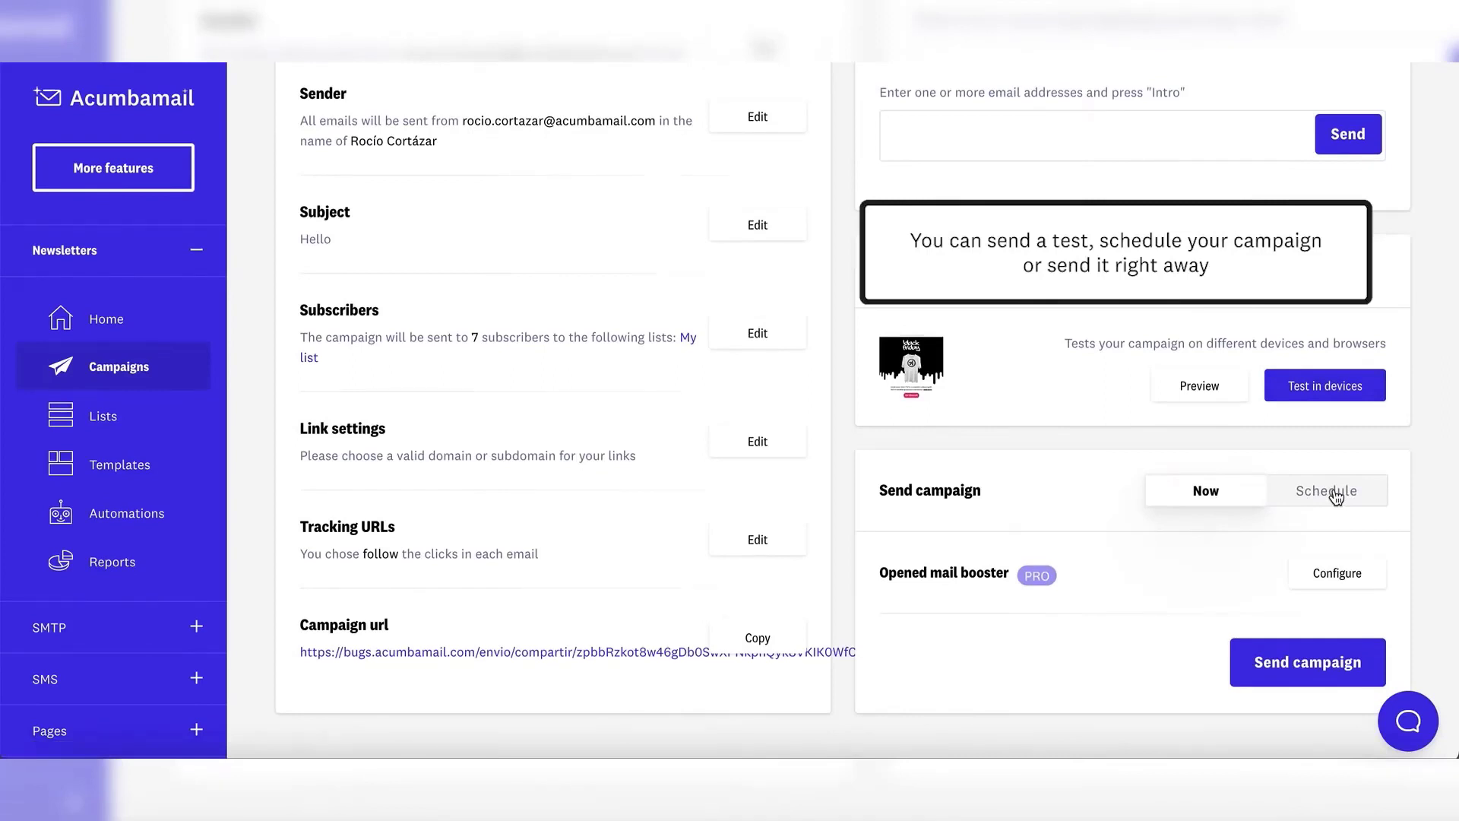
left_click(1317, 674)
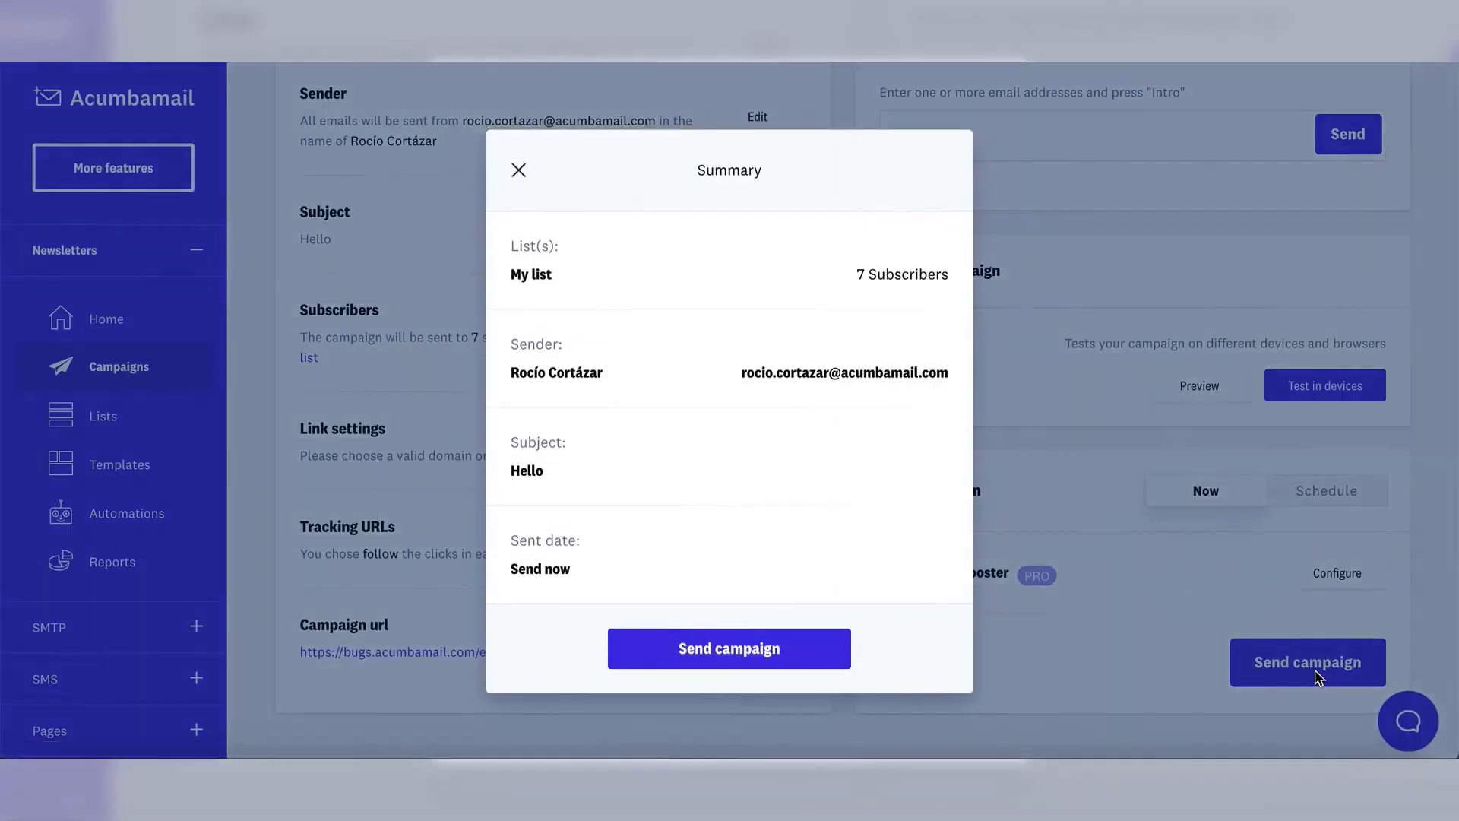
left_click(772, 643)
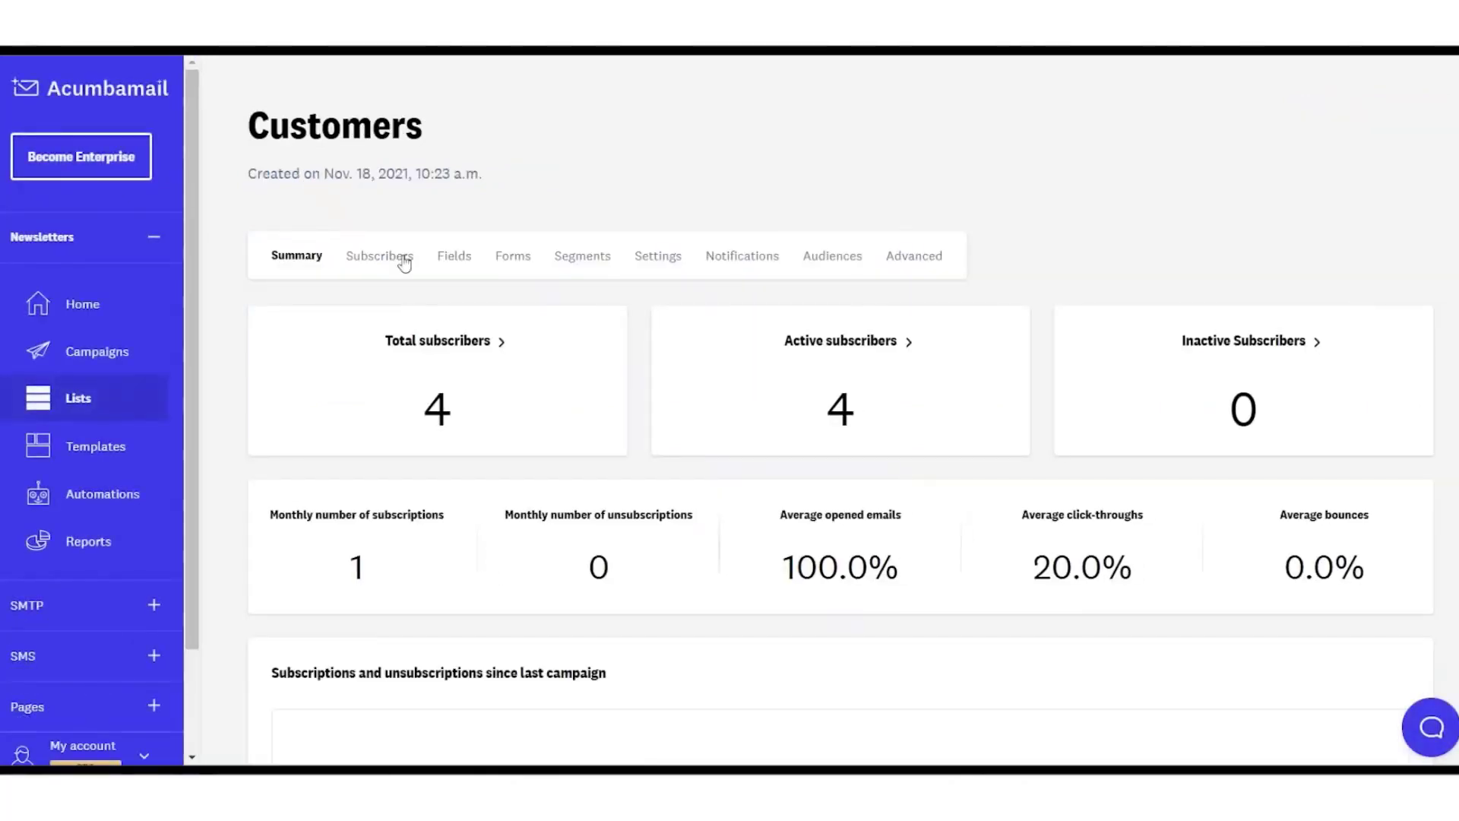
- Review the subscribers of the Customers list and its custom fields
left_click(402, 267)
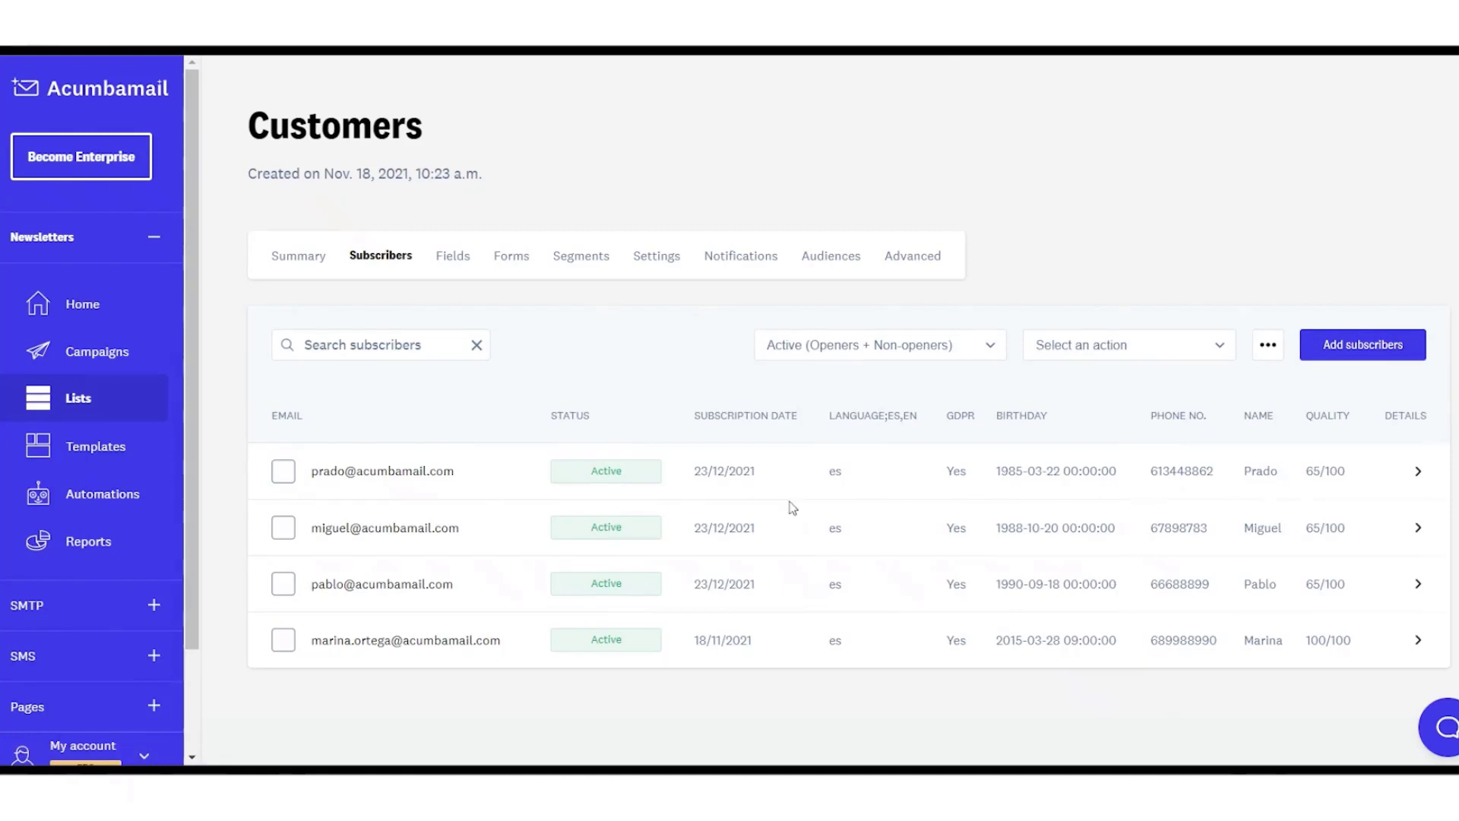
left_click(453, 258)
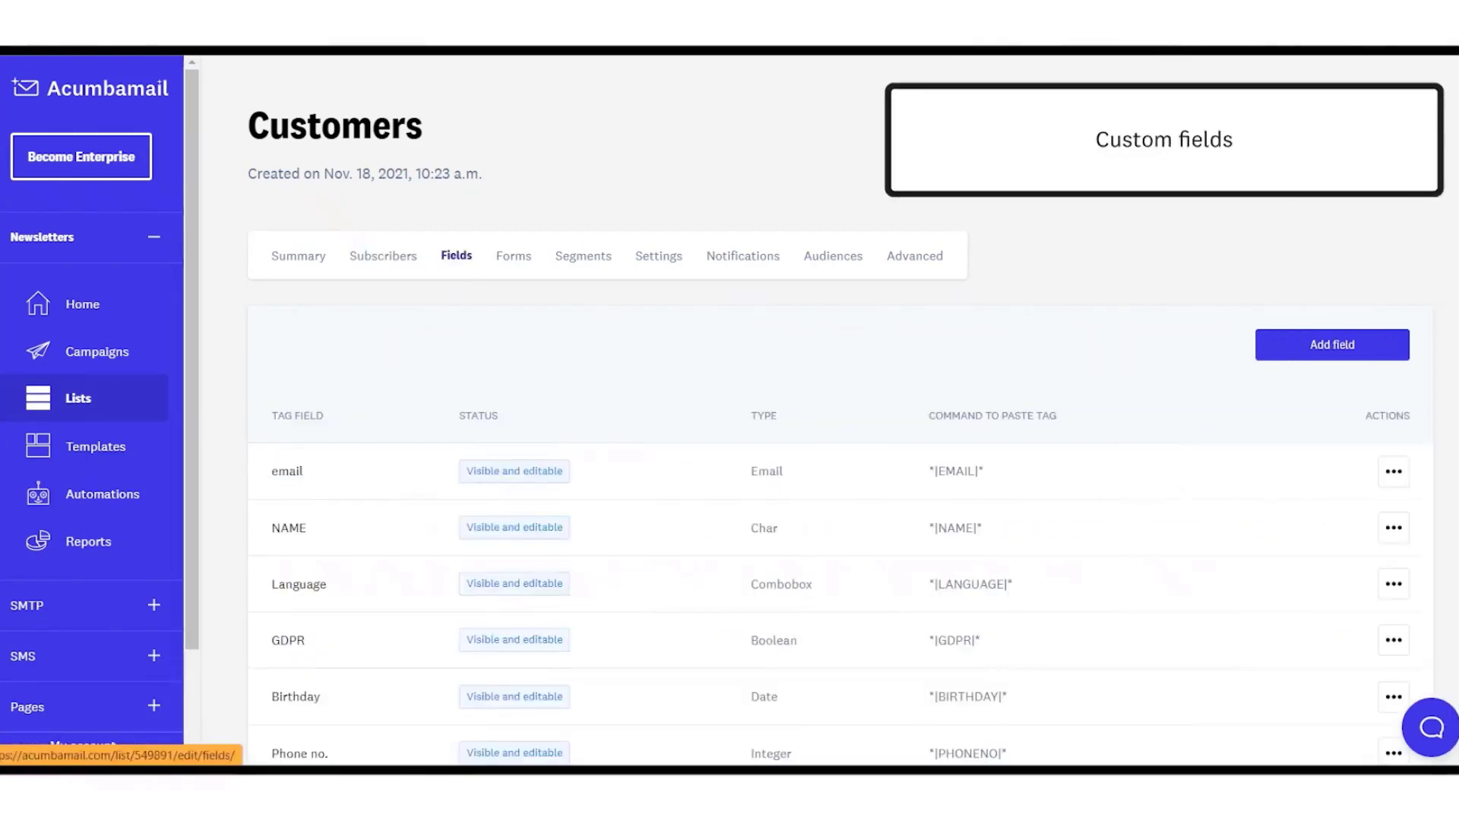
scroll(807, 426, "down", 1)
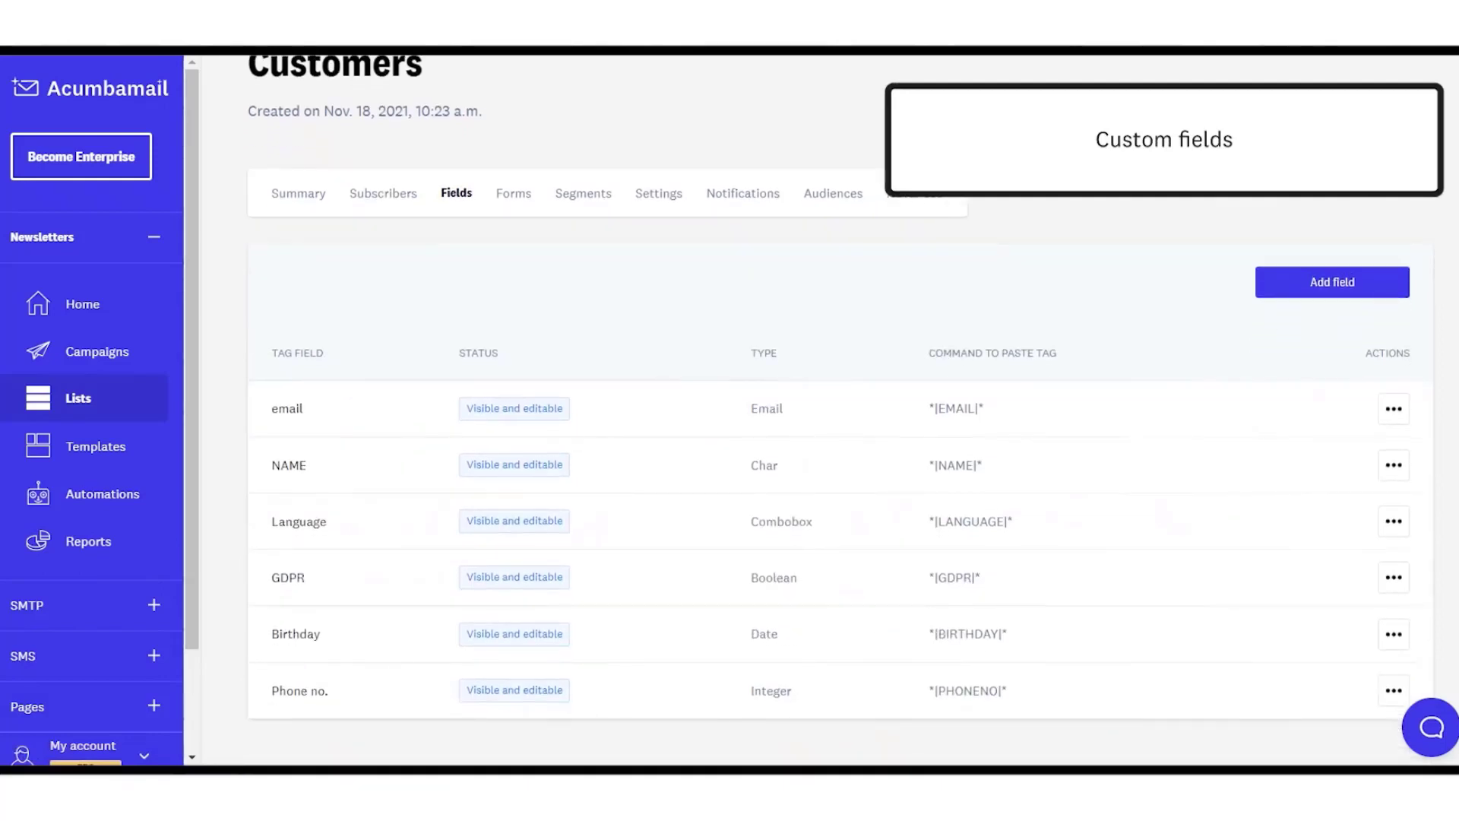
- Set up a new custom field of type List with the options "Option 1" and "Option 2"
left_click(1342, 294)
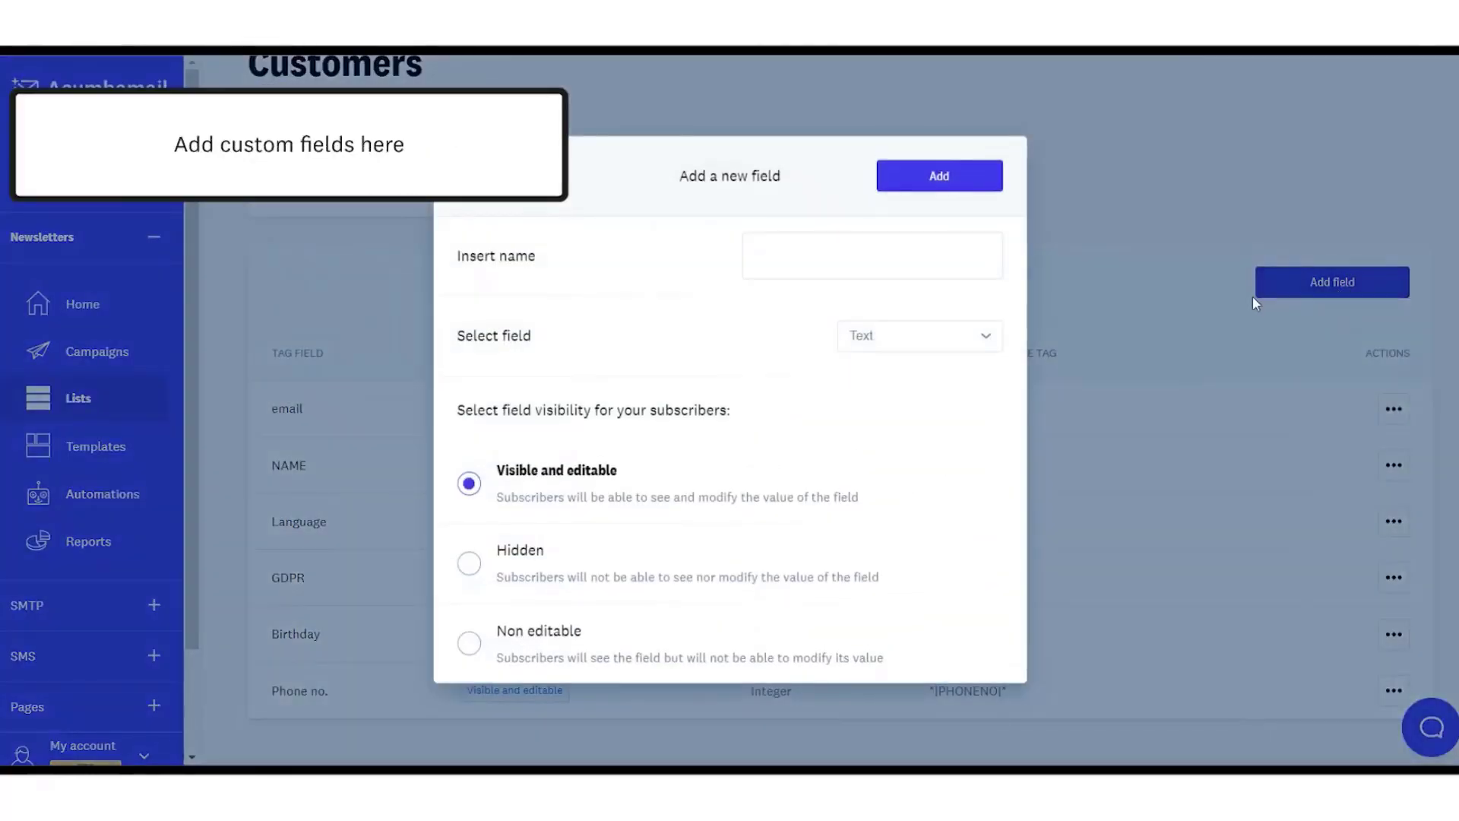
left_click(921, 348)
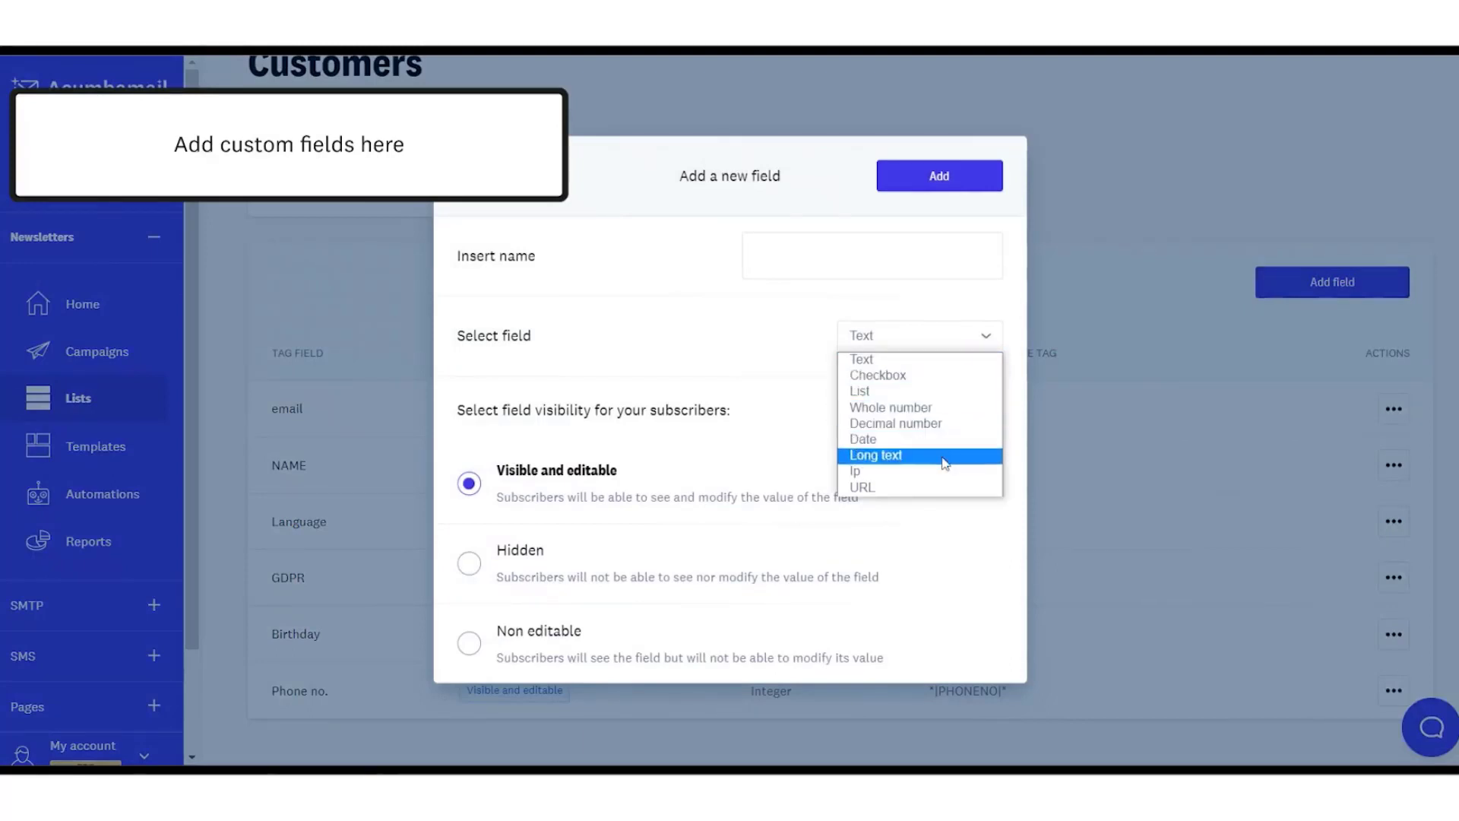
left_click(899, 392)
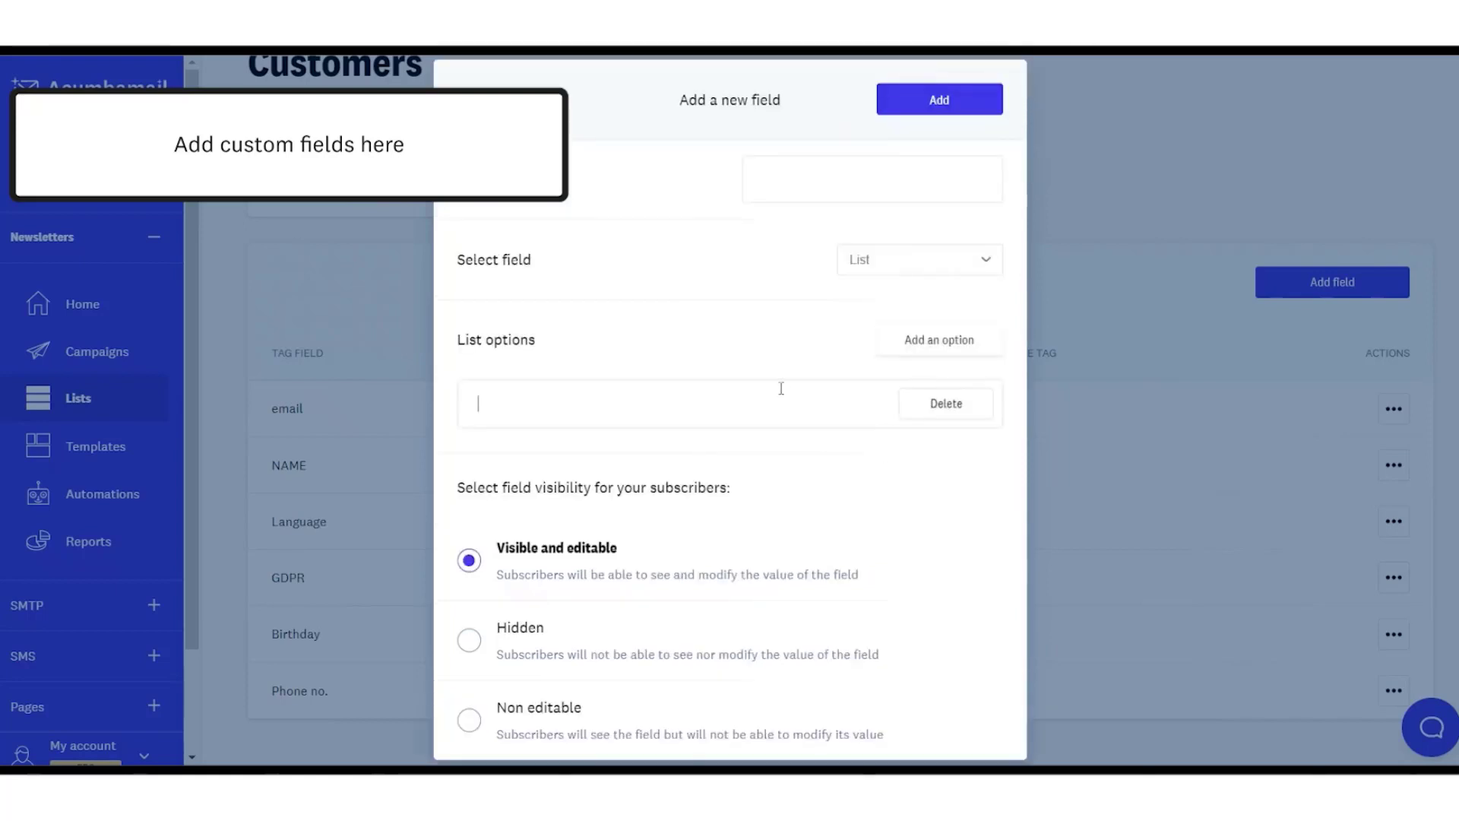
type("Option 1")
left_click(939, 342)
type("Option ")
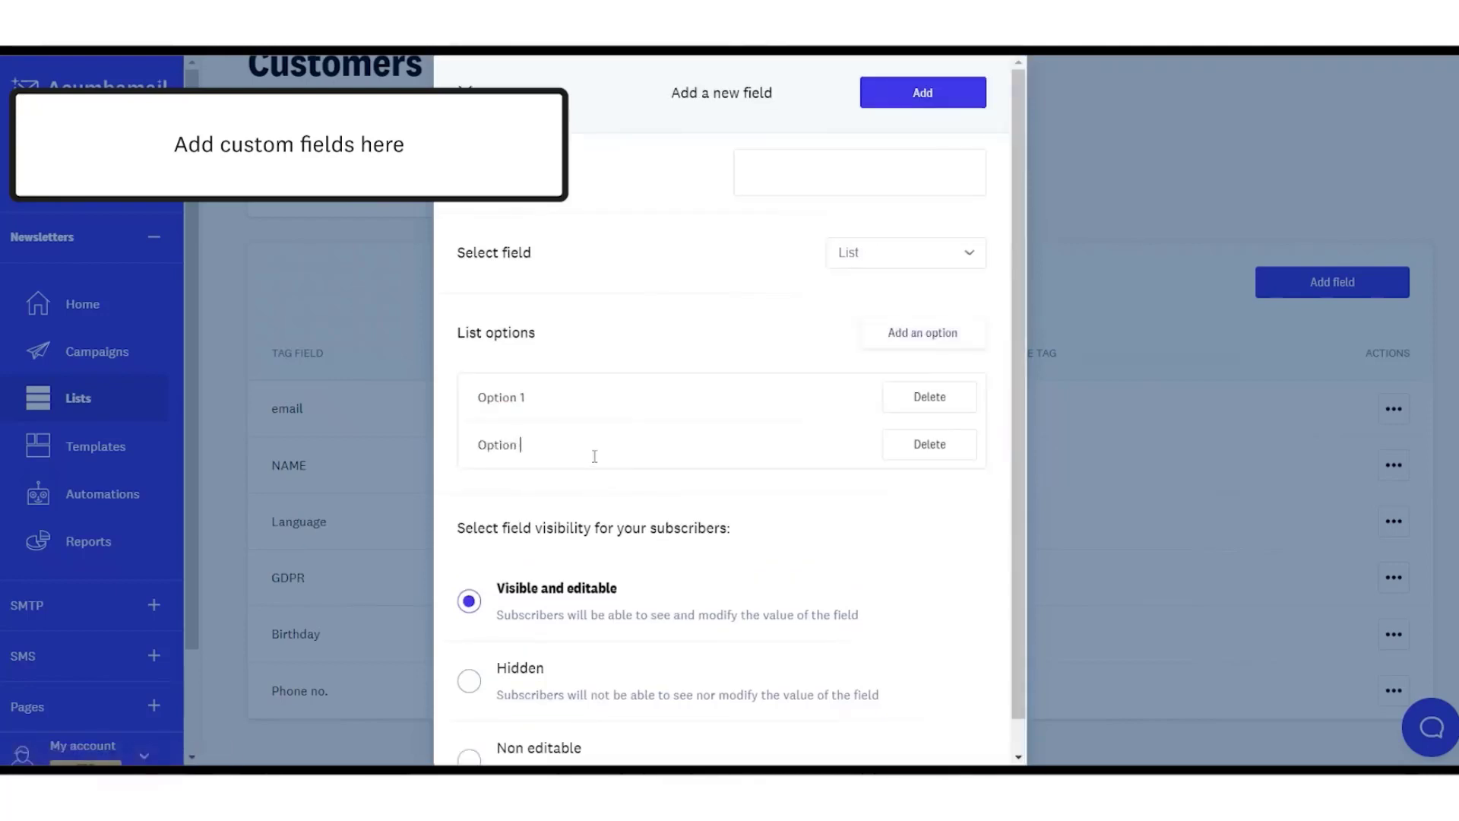
type("2")
- Try the Hidden and Non editable visibility settings for the new field and close the form without adding it
scroll(665, 546, "down", 1)
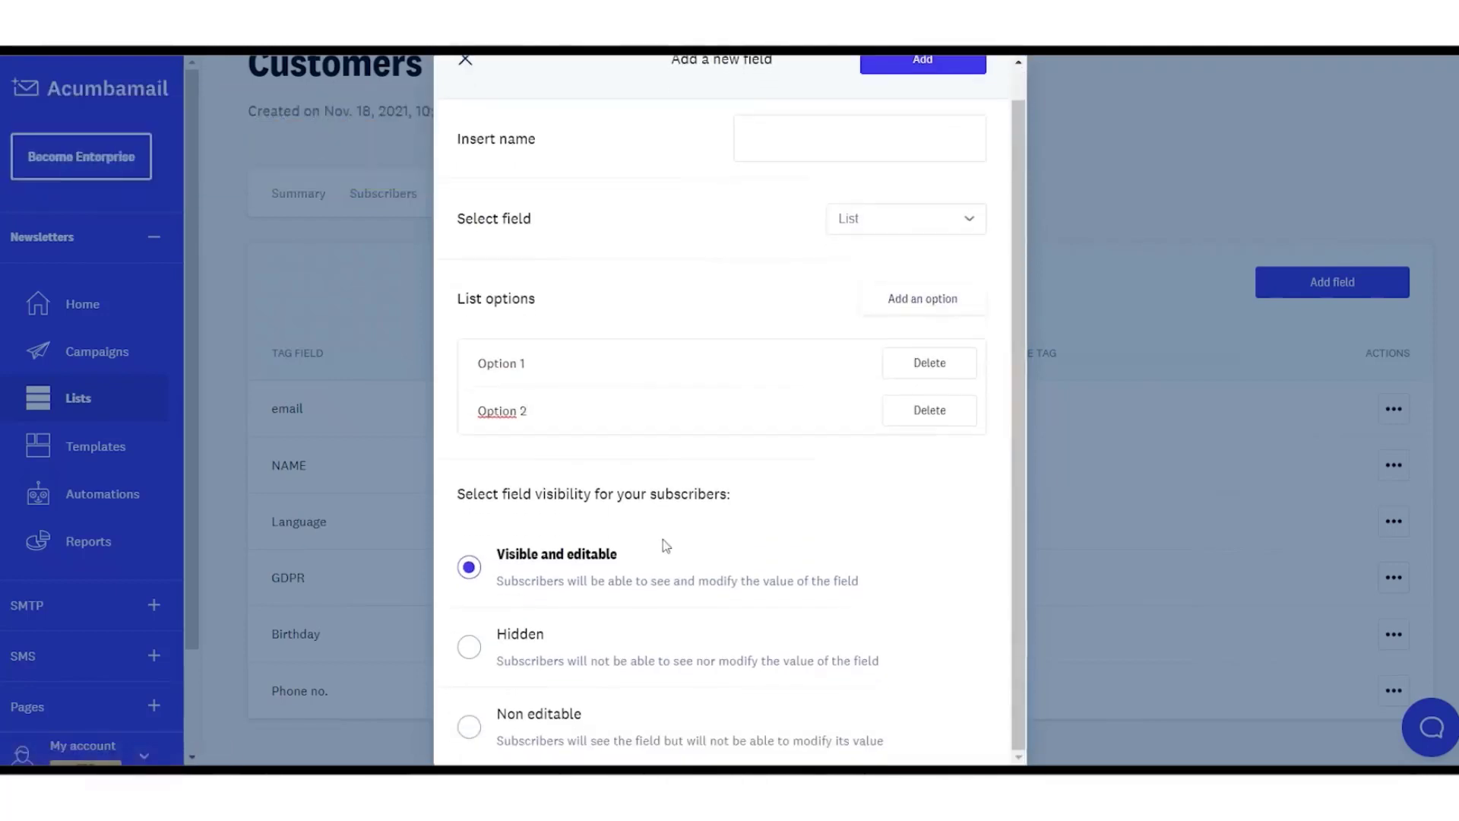
left_click(468, 646)
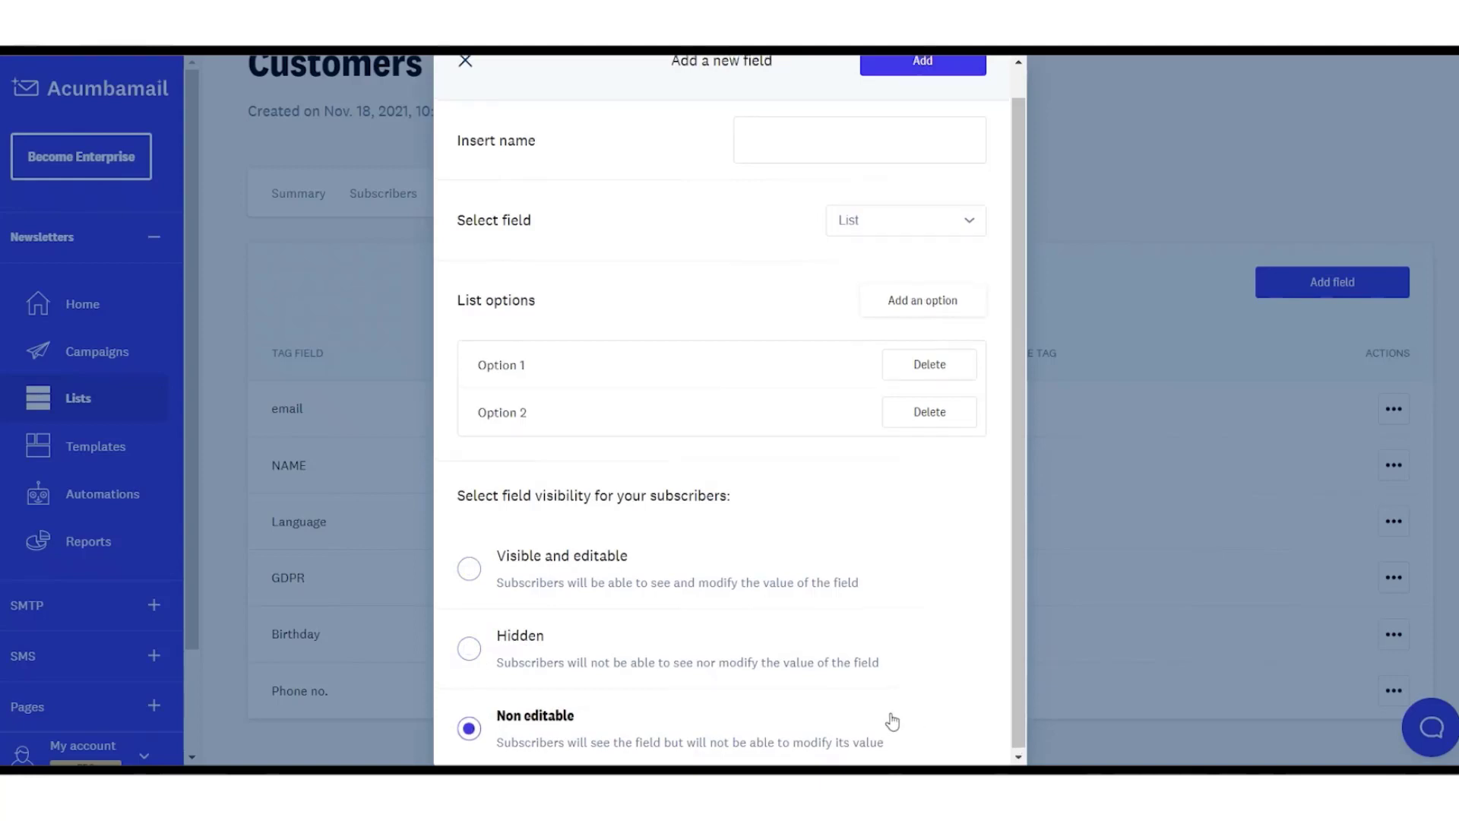
scroll(889, 722, "up", 1)
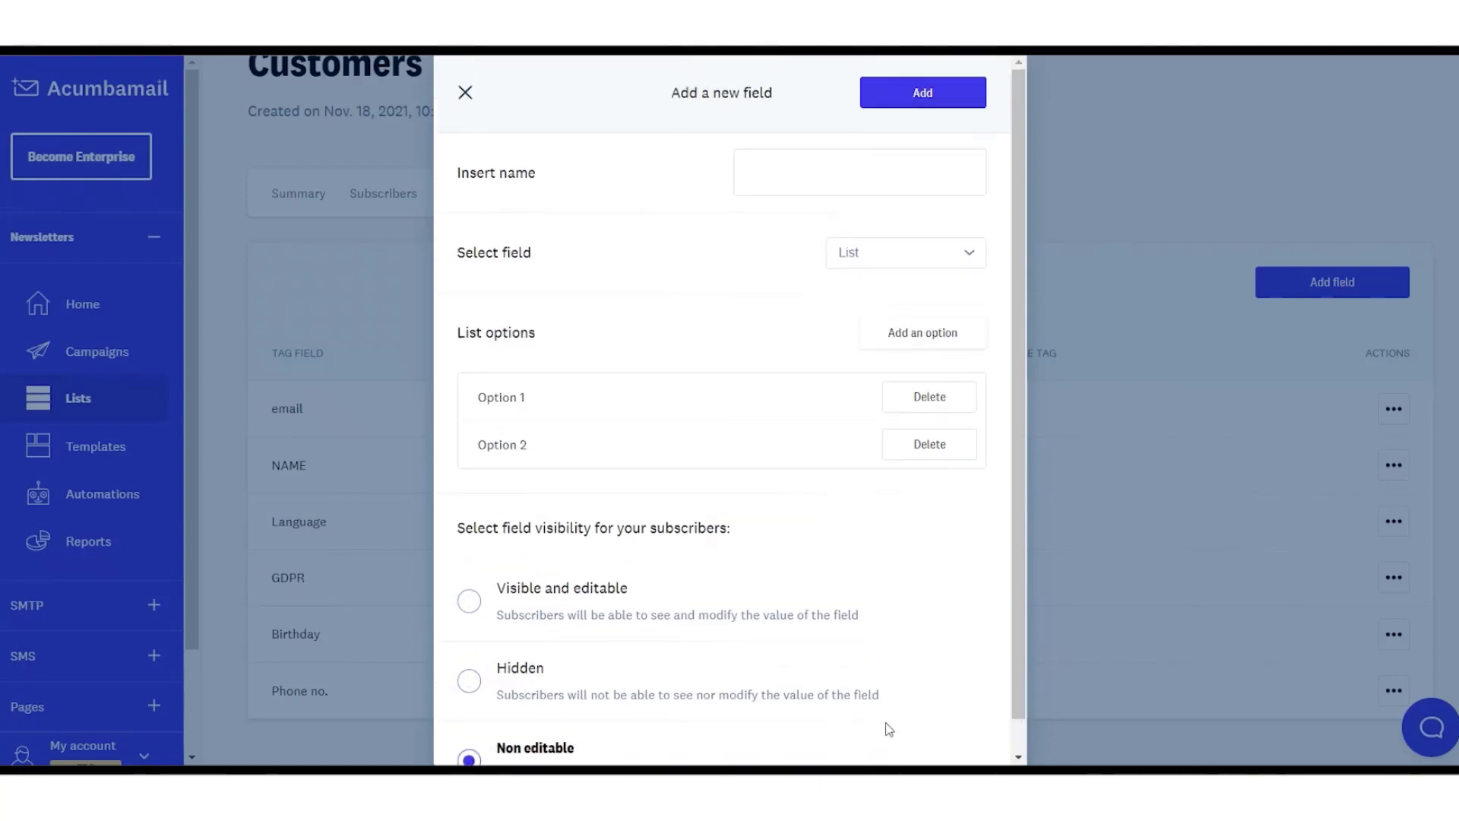
left_click(465, 94)
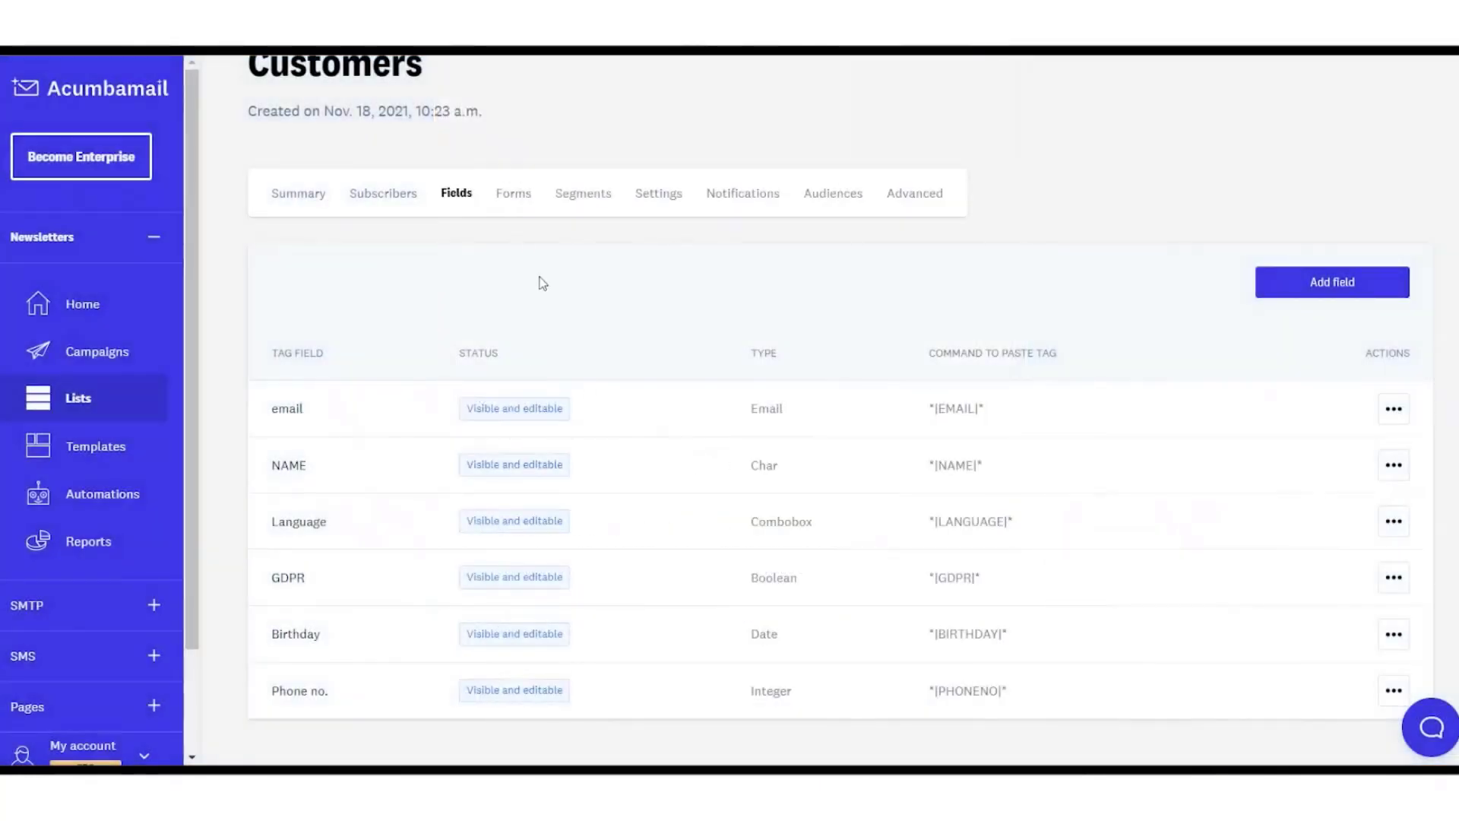
- Open the Warm Leads segment for editing and check the Quality condition's operators, keeping "greater than or equal to"
left_click(573, 205)
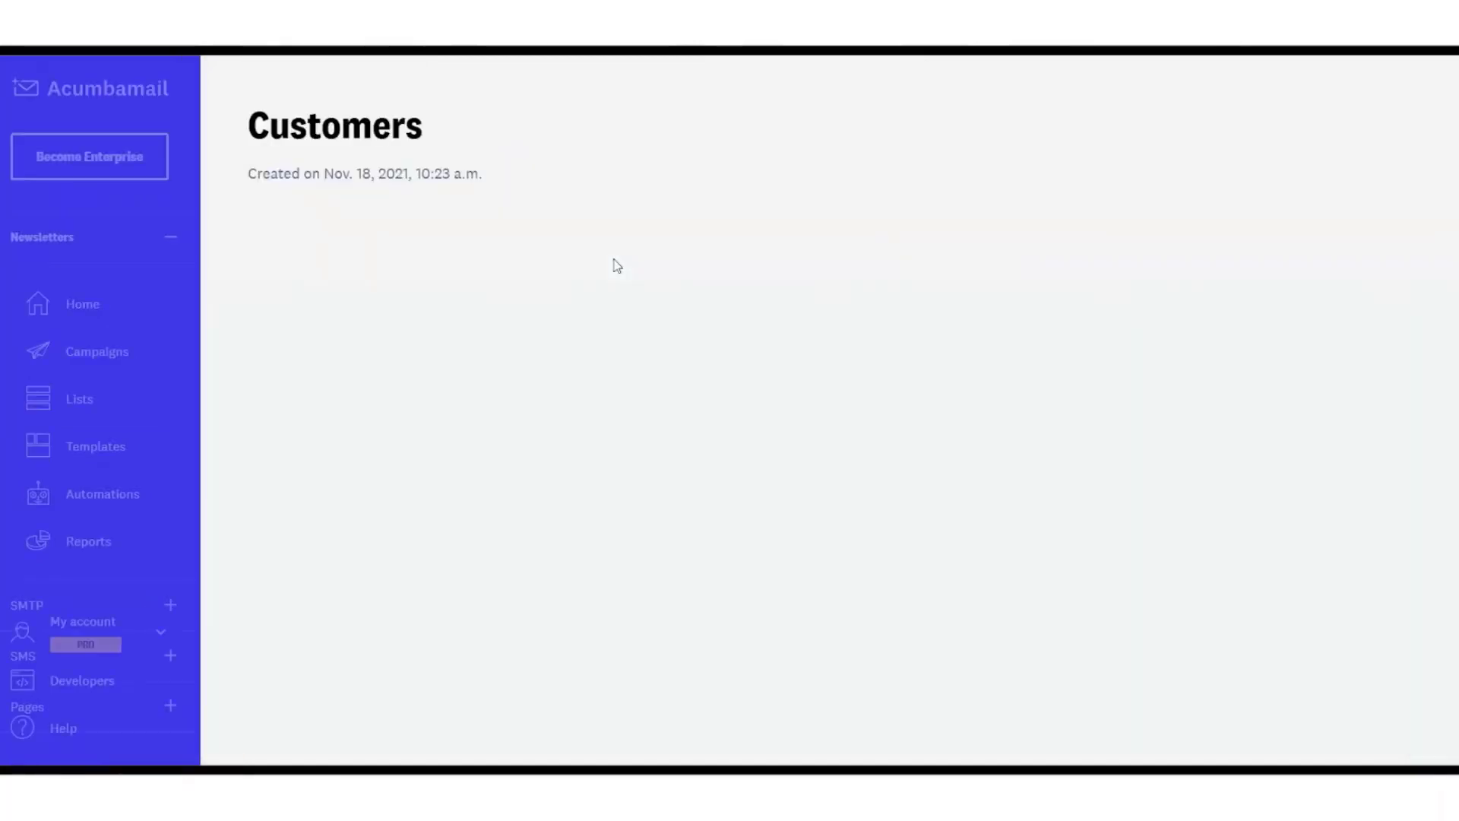
left_click(1410, 415)
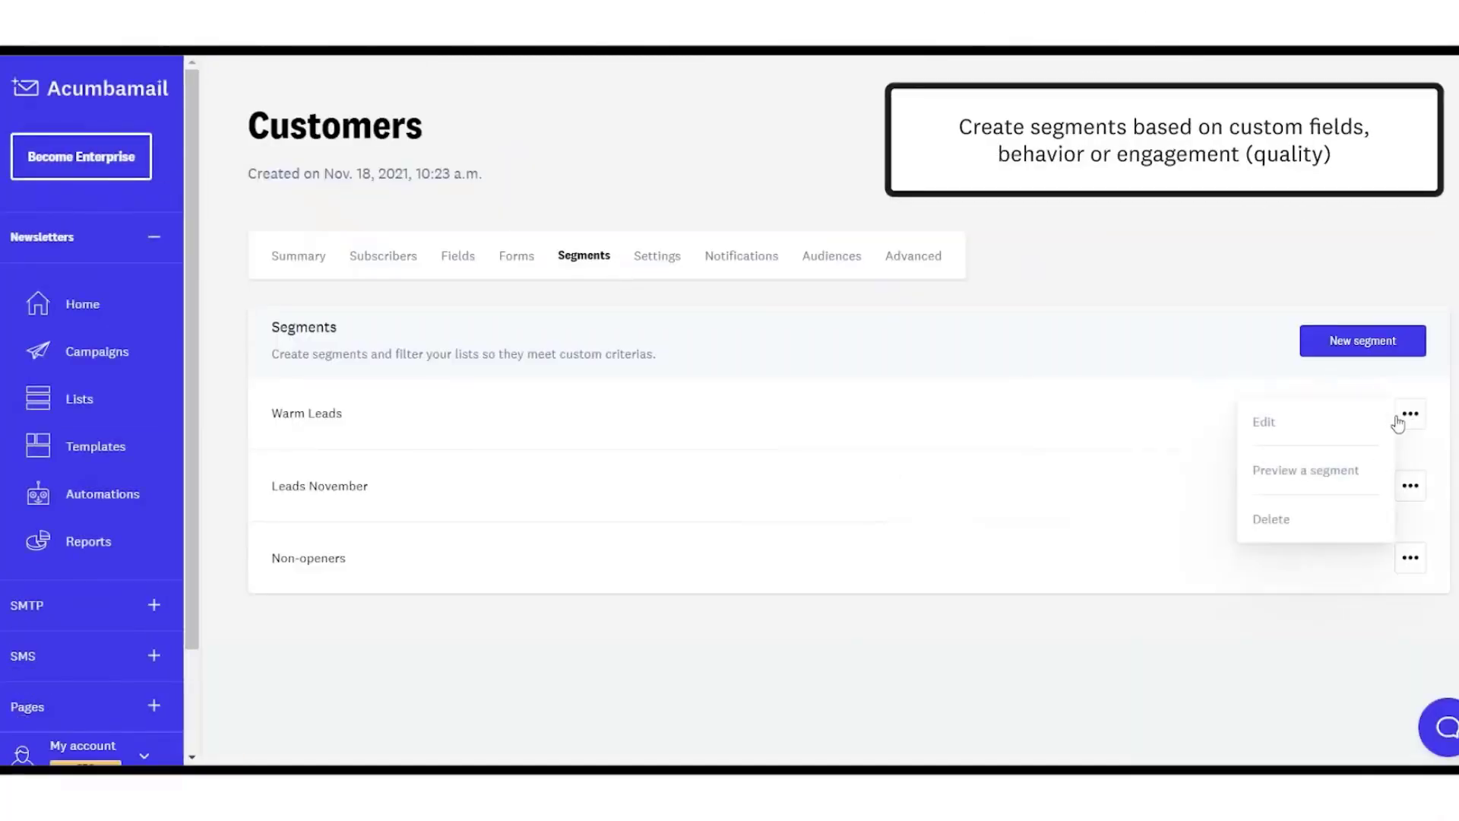
left_click(1293, 418)
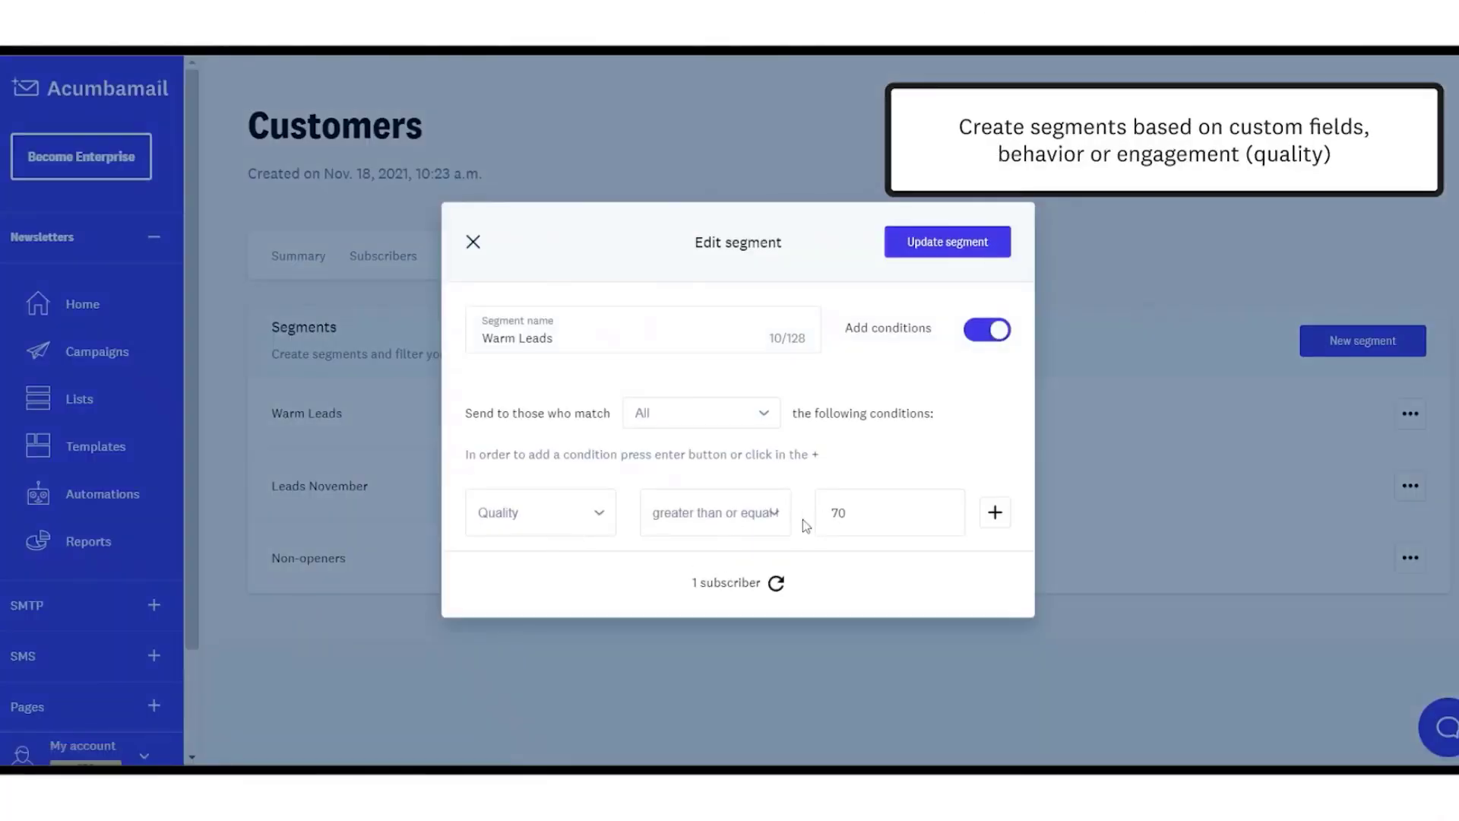
left_click(776, 514)
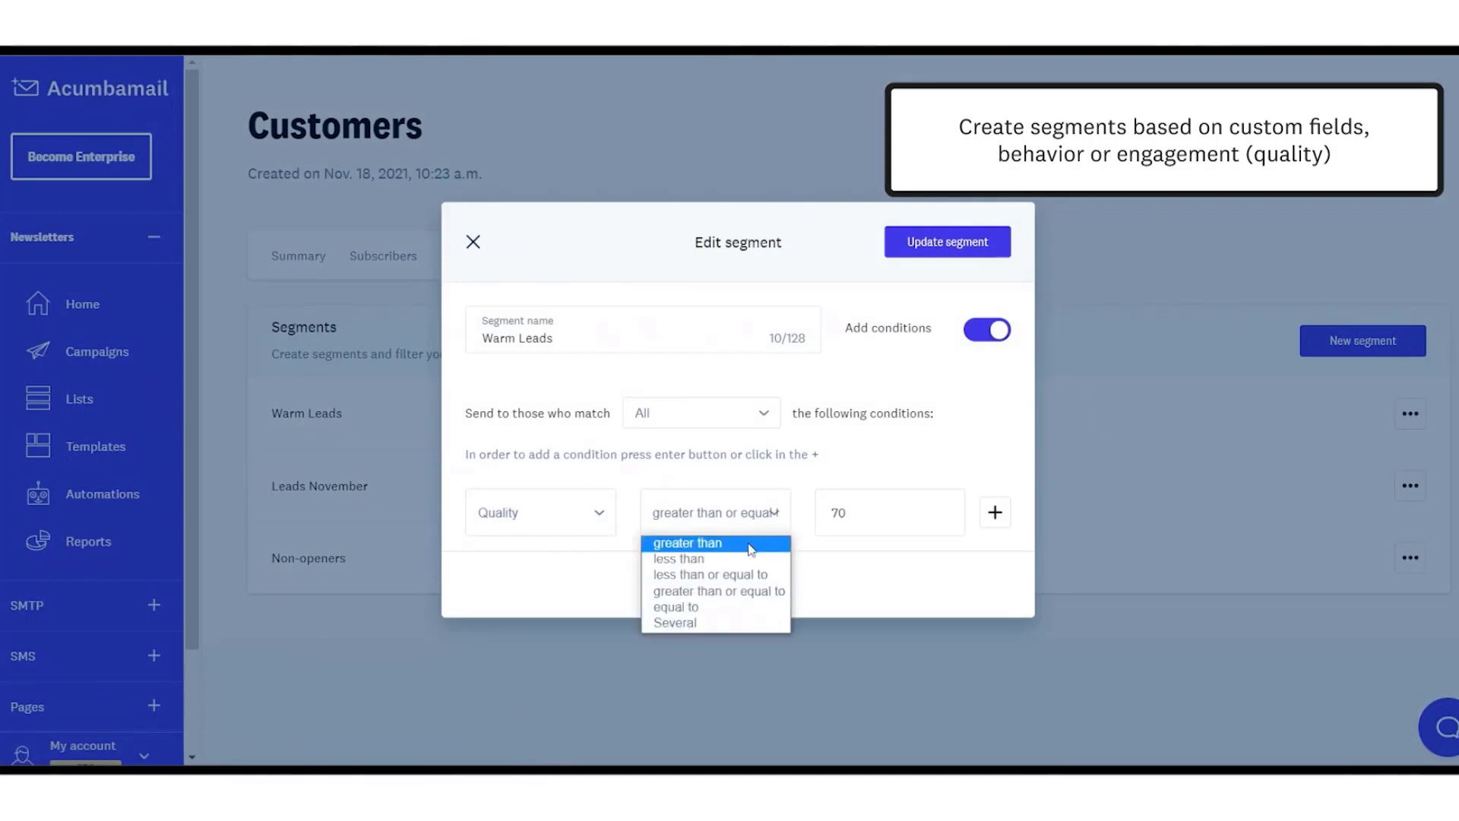
left_click(742, 592)
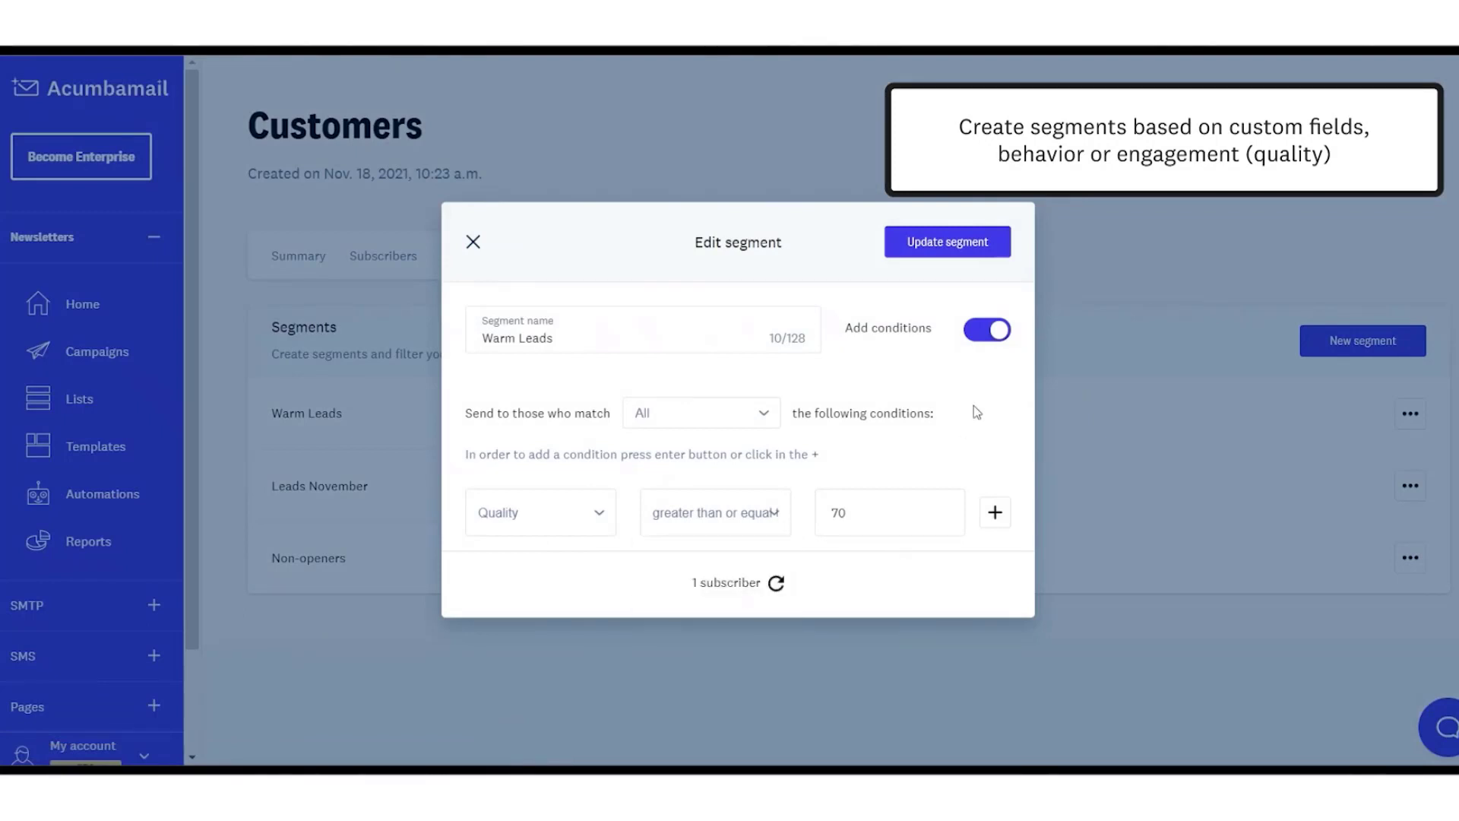
- Add a condition with Language equal to ES, recalculate the segment's subscribers and close Warm Leads without updating it
left_click(995, 513)
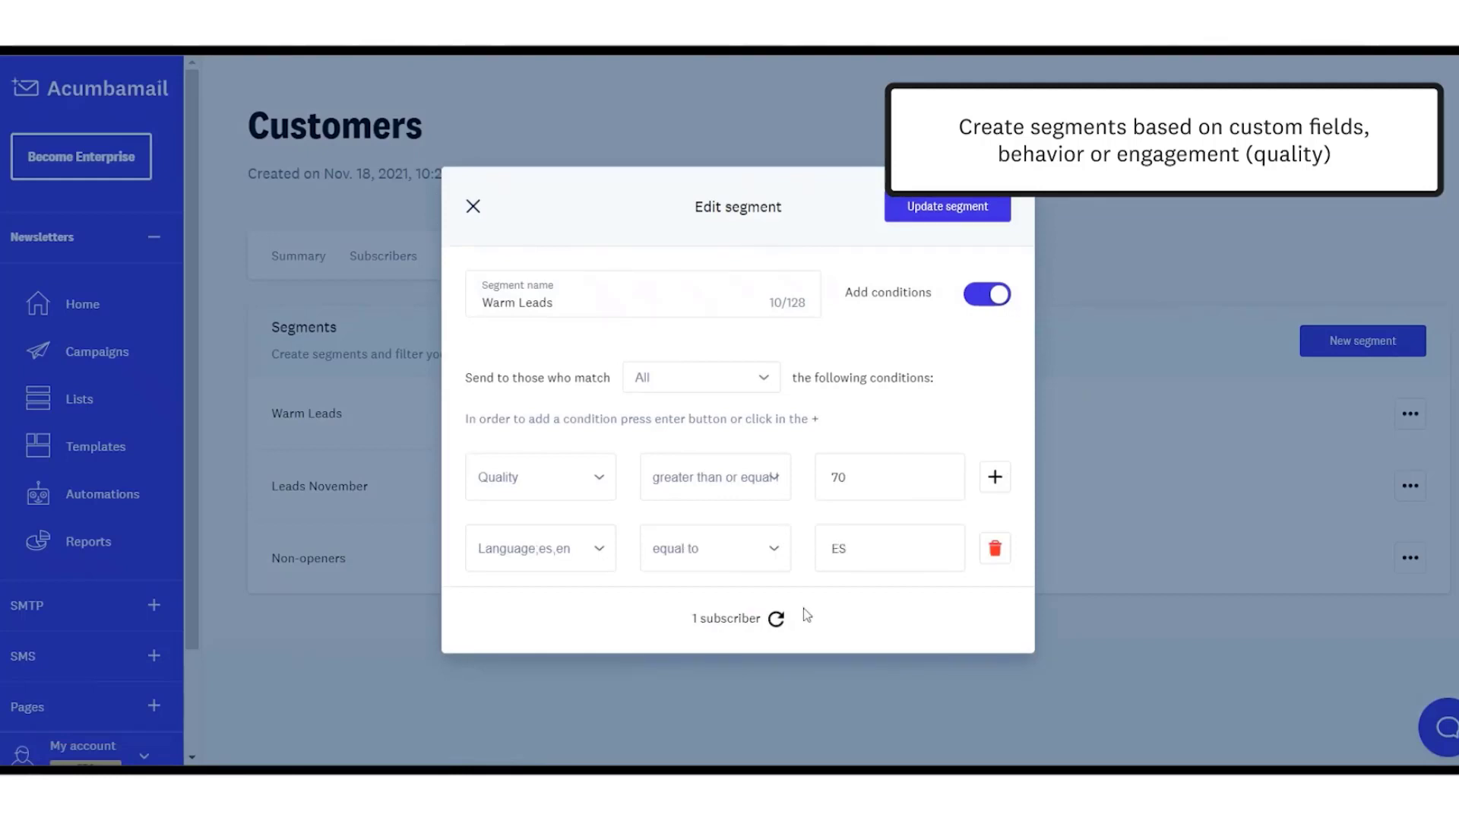
left_click(776, 618)
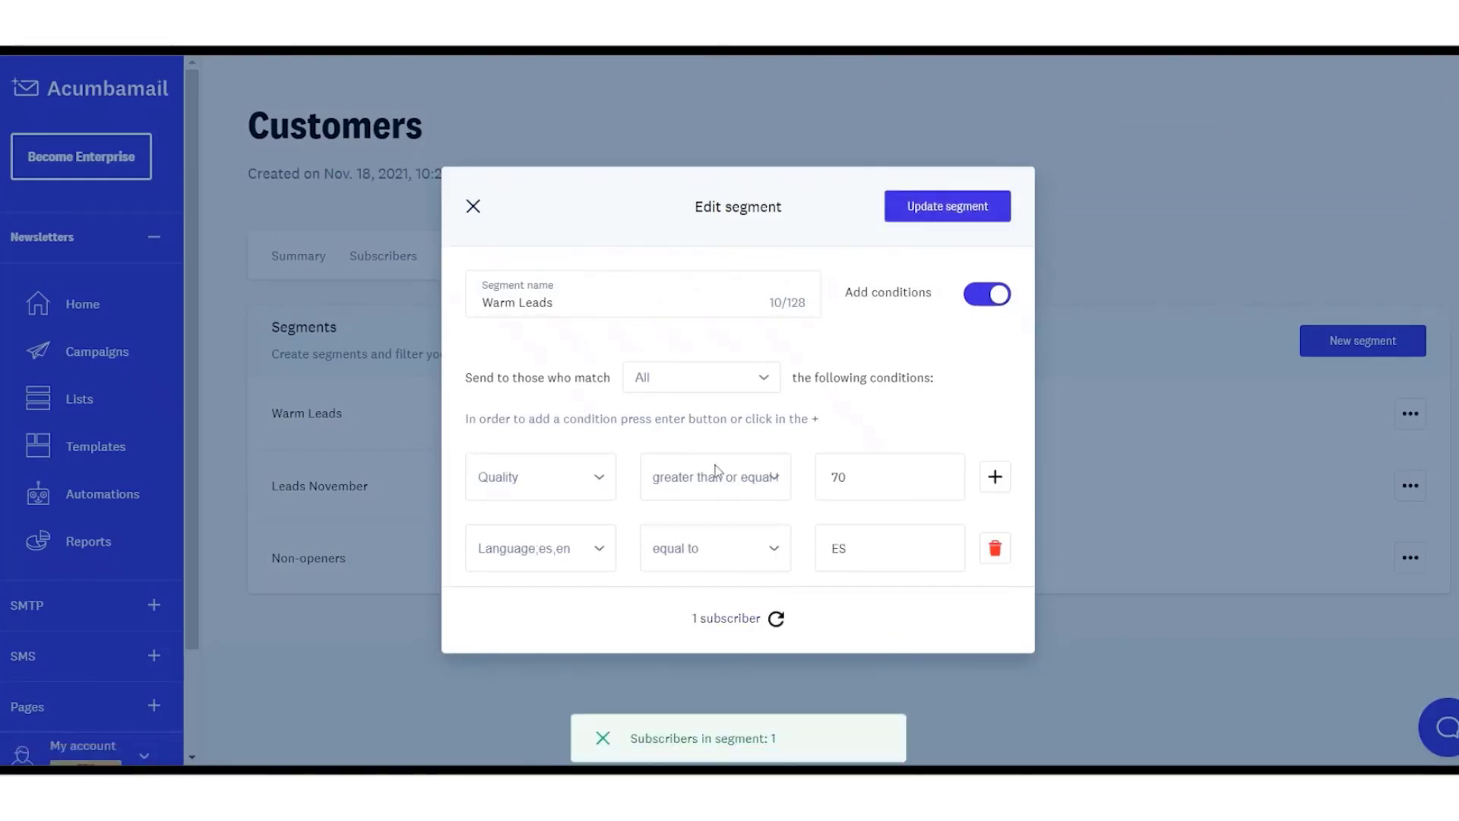
left_click(475, 206)
- Edit the Leads November segment to match any of its conditions and add a condition with GDPR equal to YES
left_click(1411, 486)
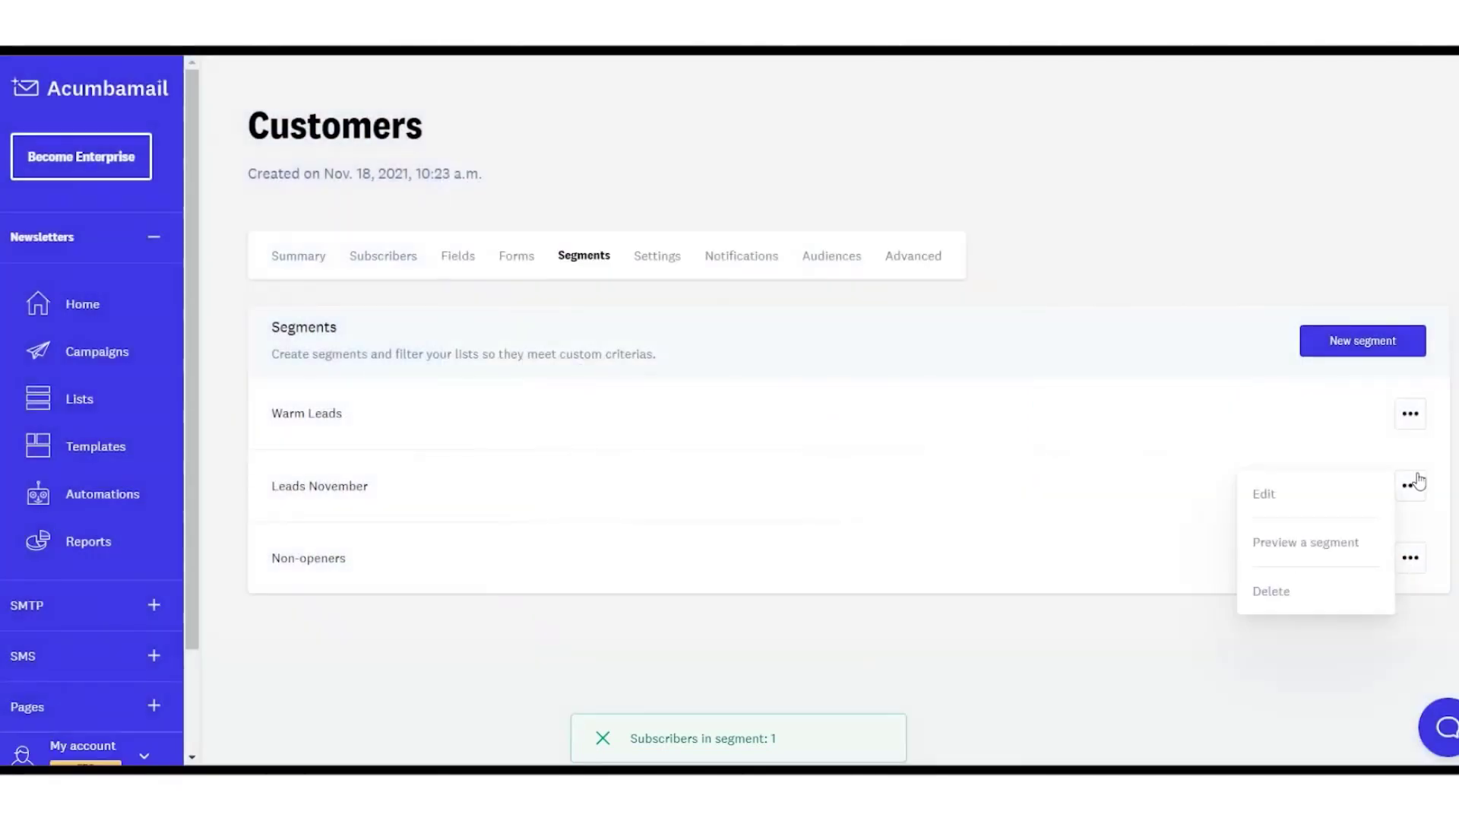
left_click(1321, 491)
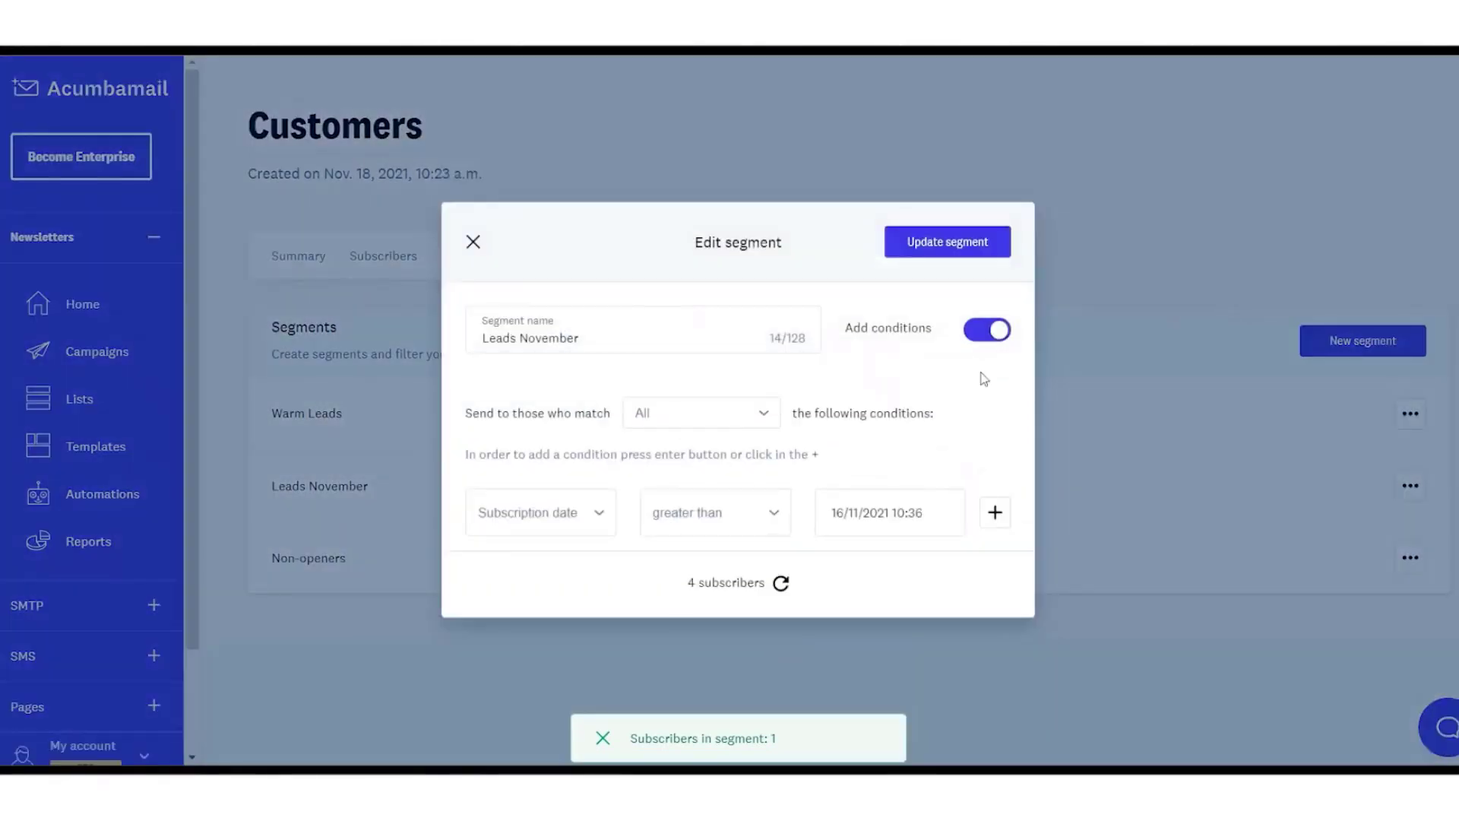
left_click(679, 414)
left_click(674, 433)
left_click(995, 512)
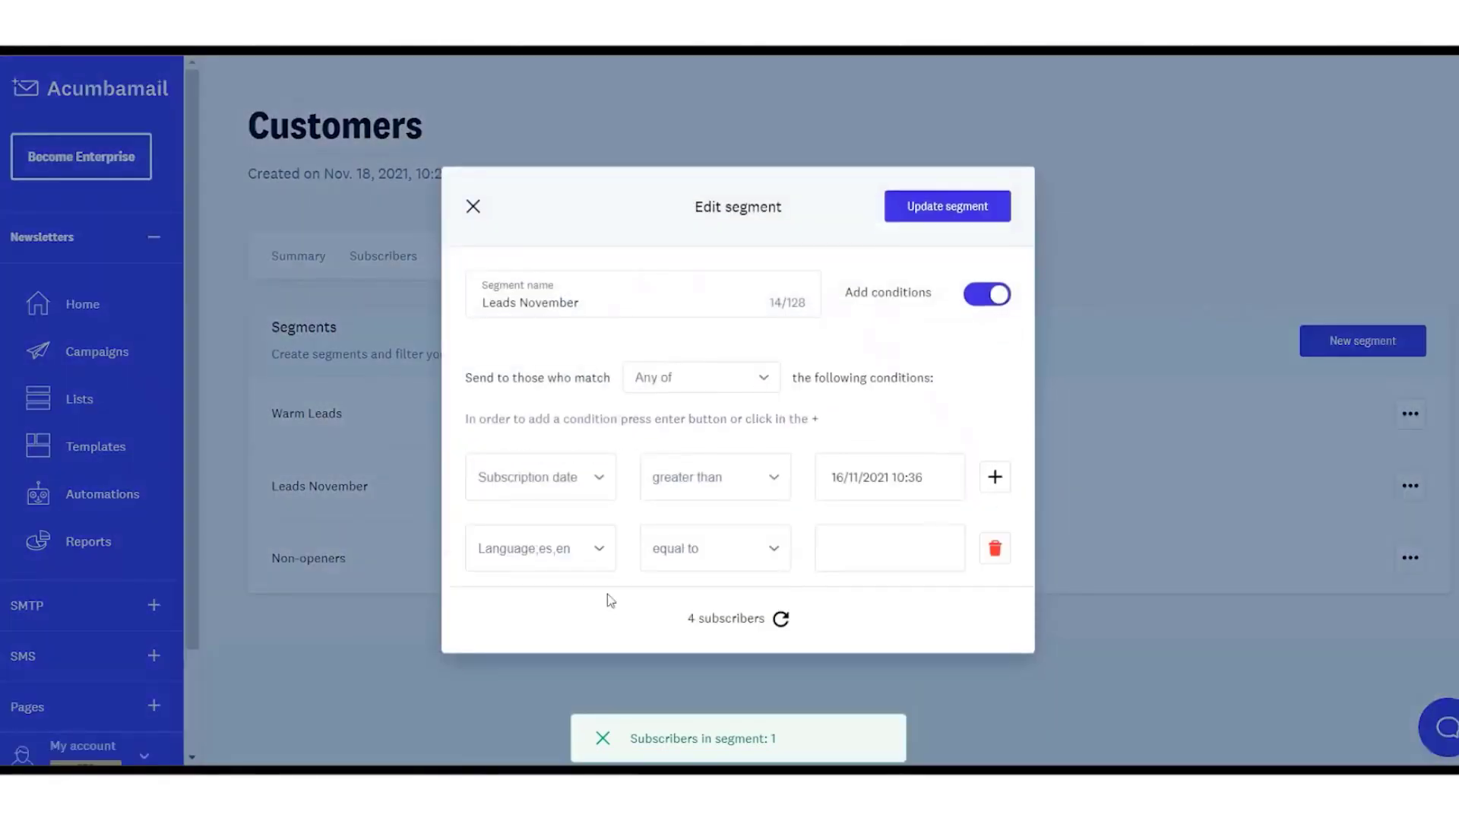
left_click(574, 560)
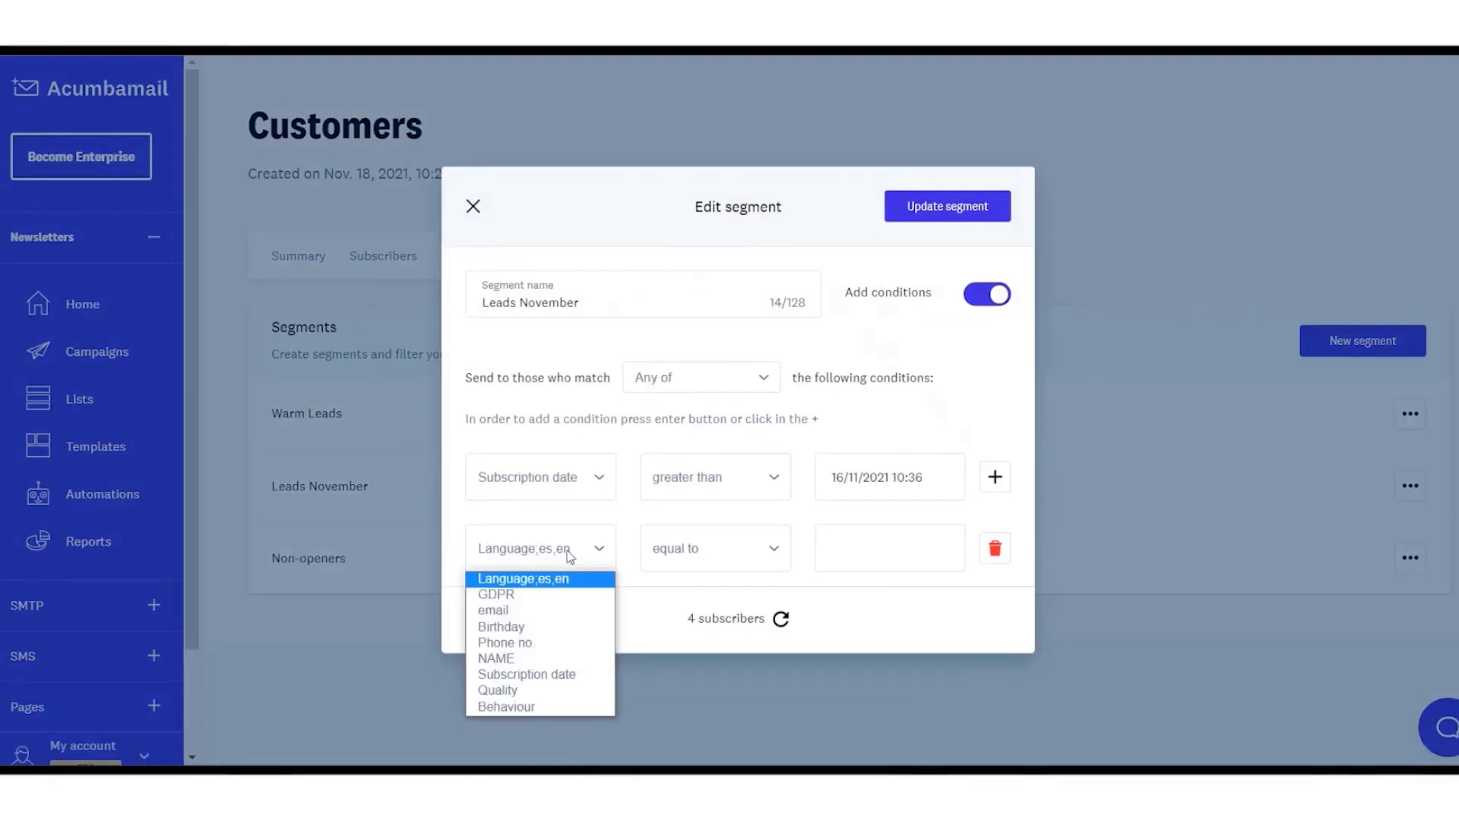
left_click(604, 592)
type("YES")
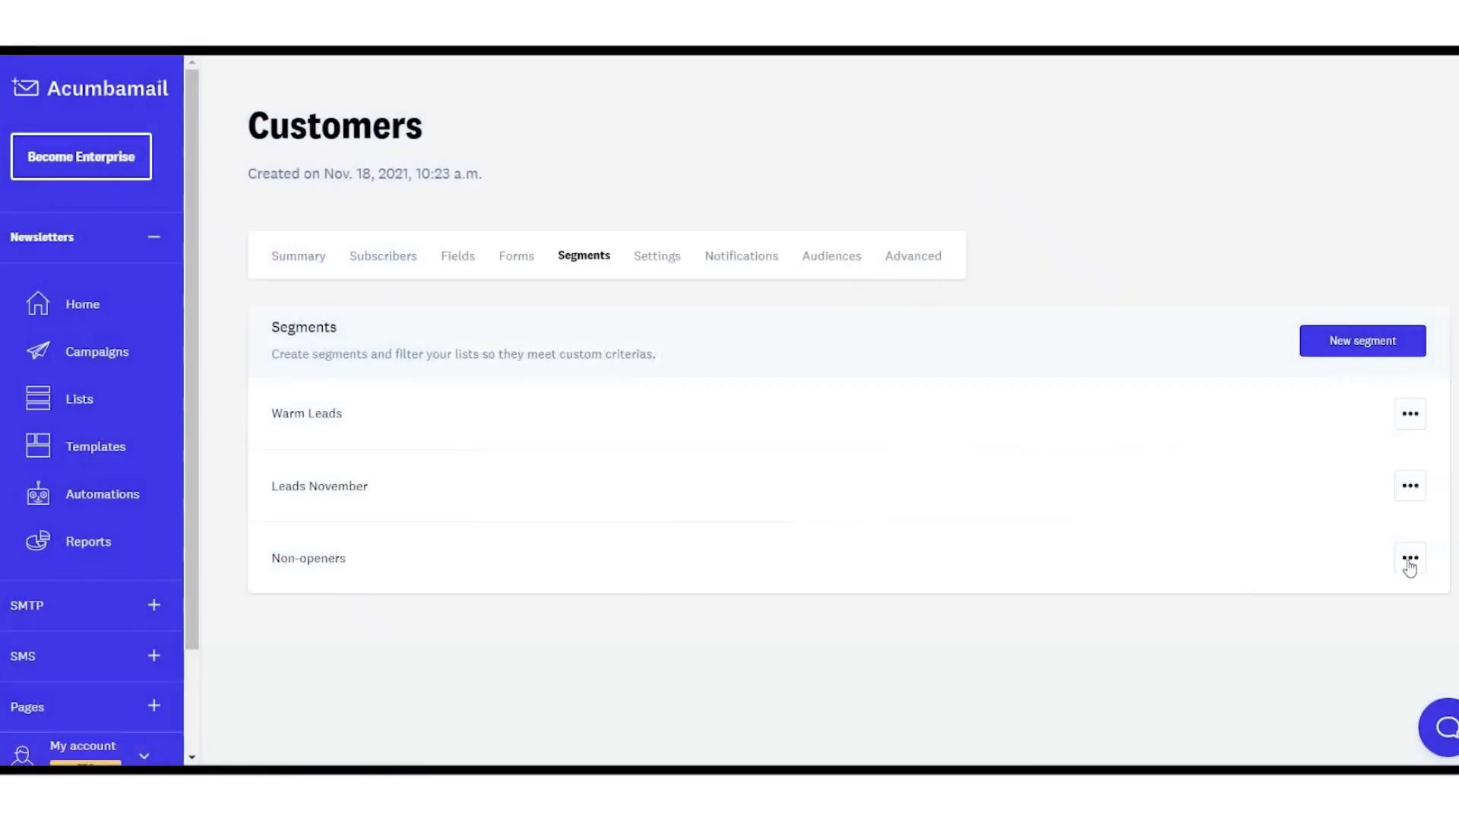
- Open the Non-openers segment for editing and set its Behaviour condition to opened the campaign "My first campaign"
left_click(1410, 558)
left_click(1320, 572)
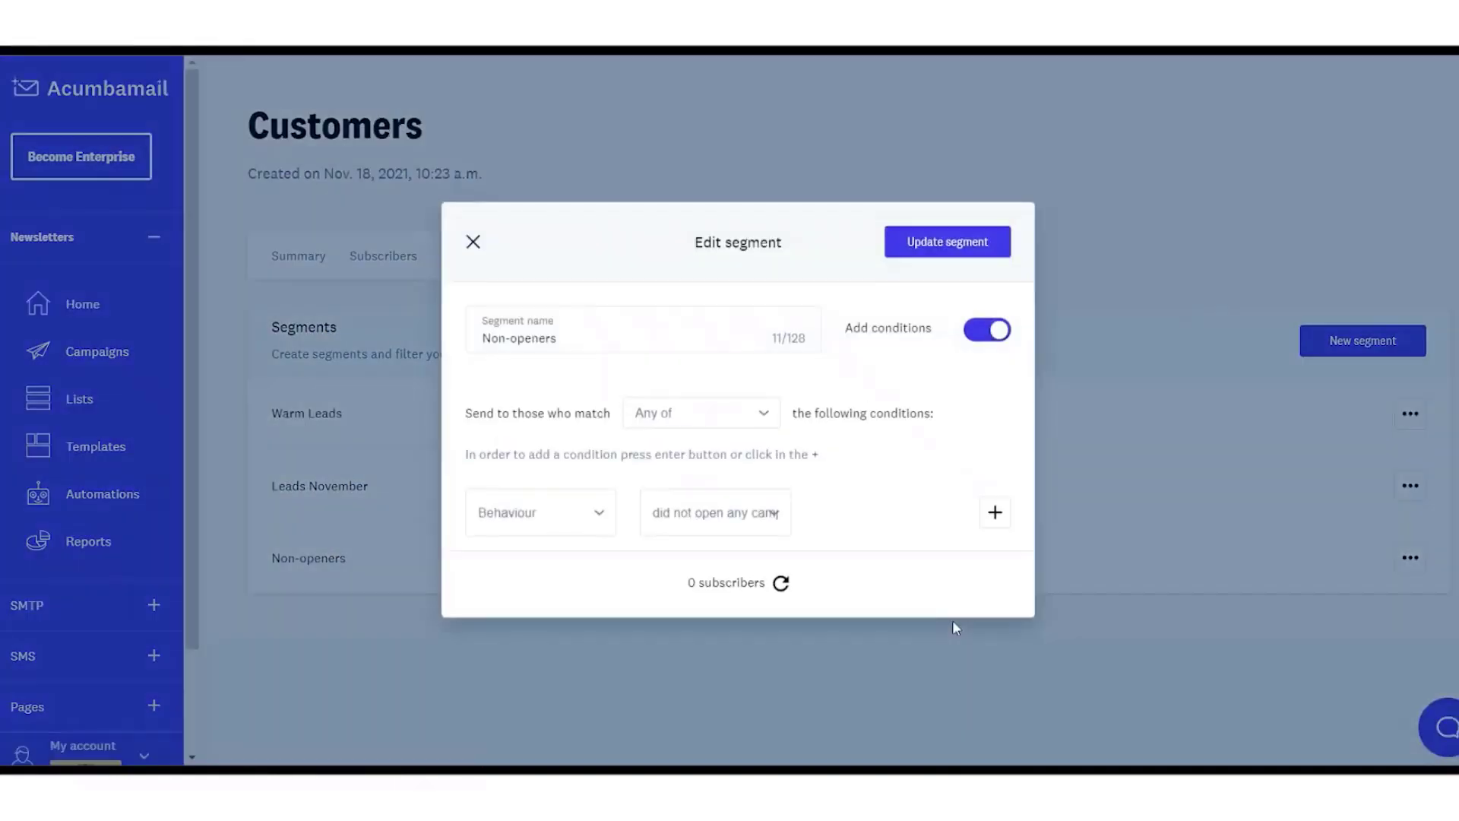
left_click(738, 525)
key("Escape")
key("Up")
left_click(889, 523)
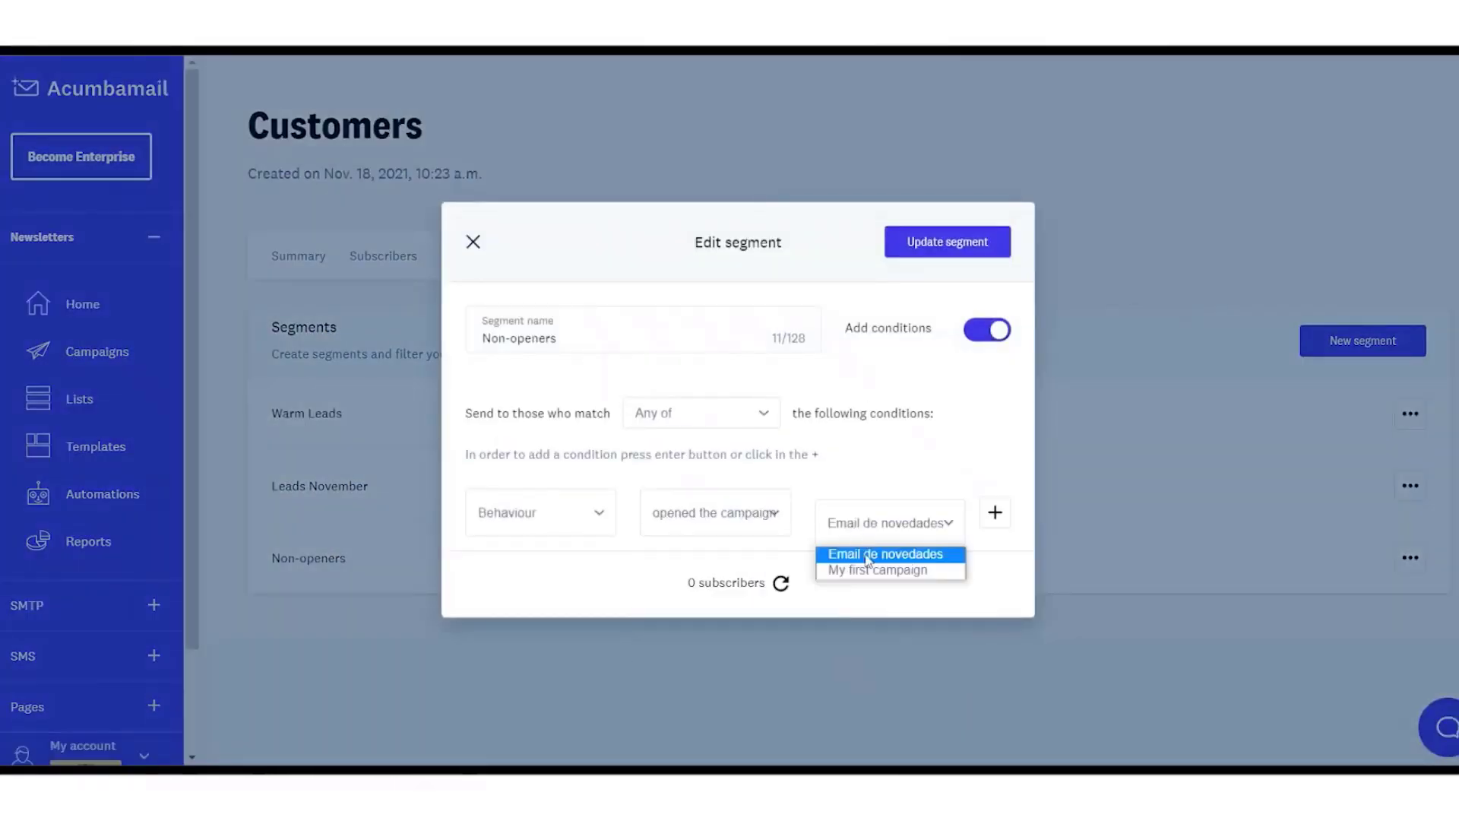
left_click(874, 570)
- Try the operators "clicked on", "did not open the campaign", "opened any campaign" and "clicked on any campaign", and close Non-openers without updating it
left_click(732, 521)
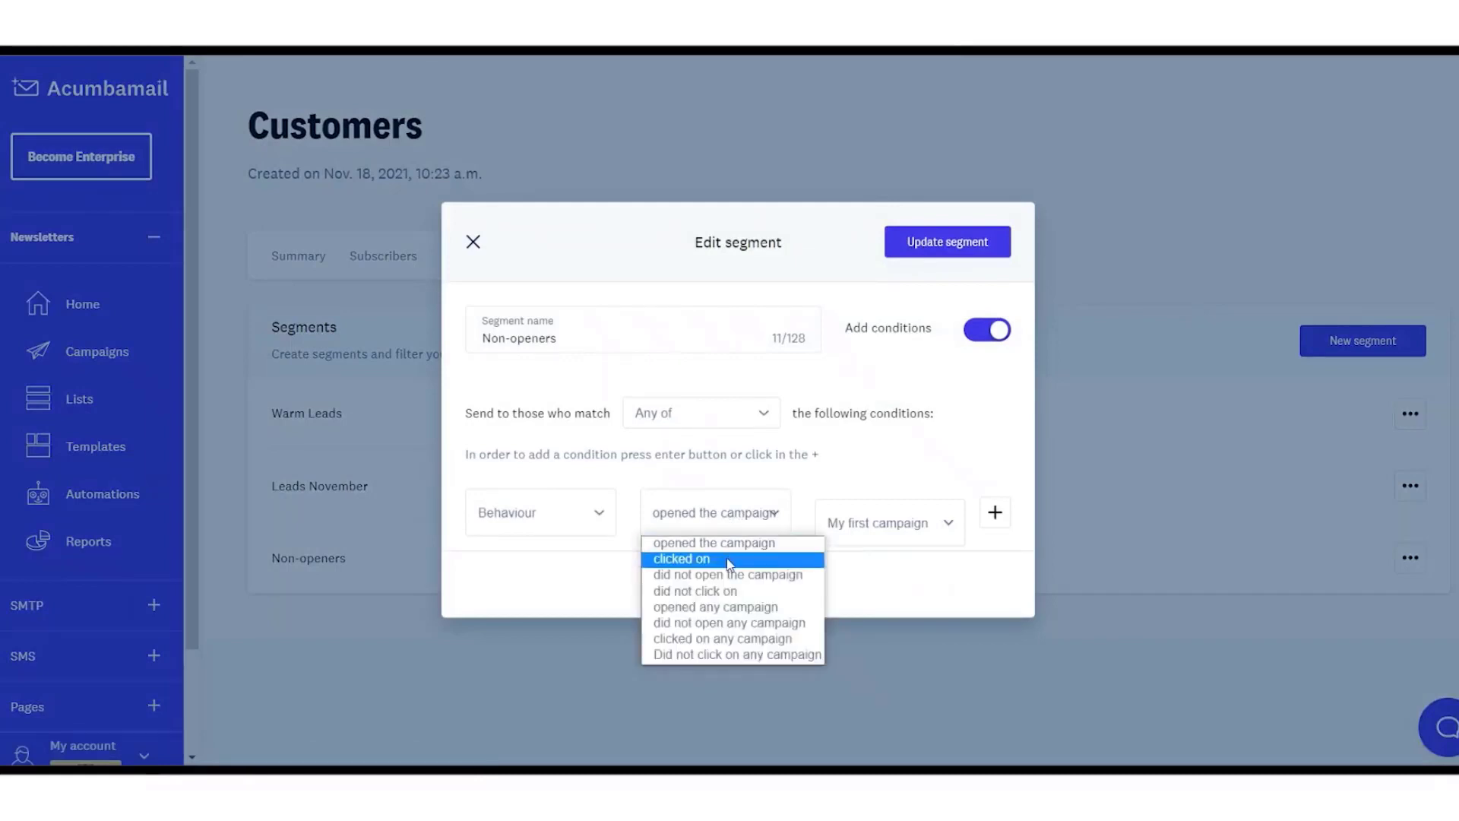
left_click(731, 556)
left_click(769, 523)
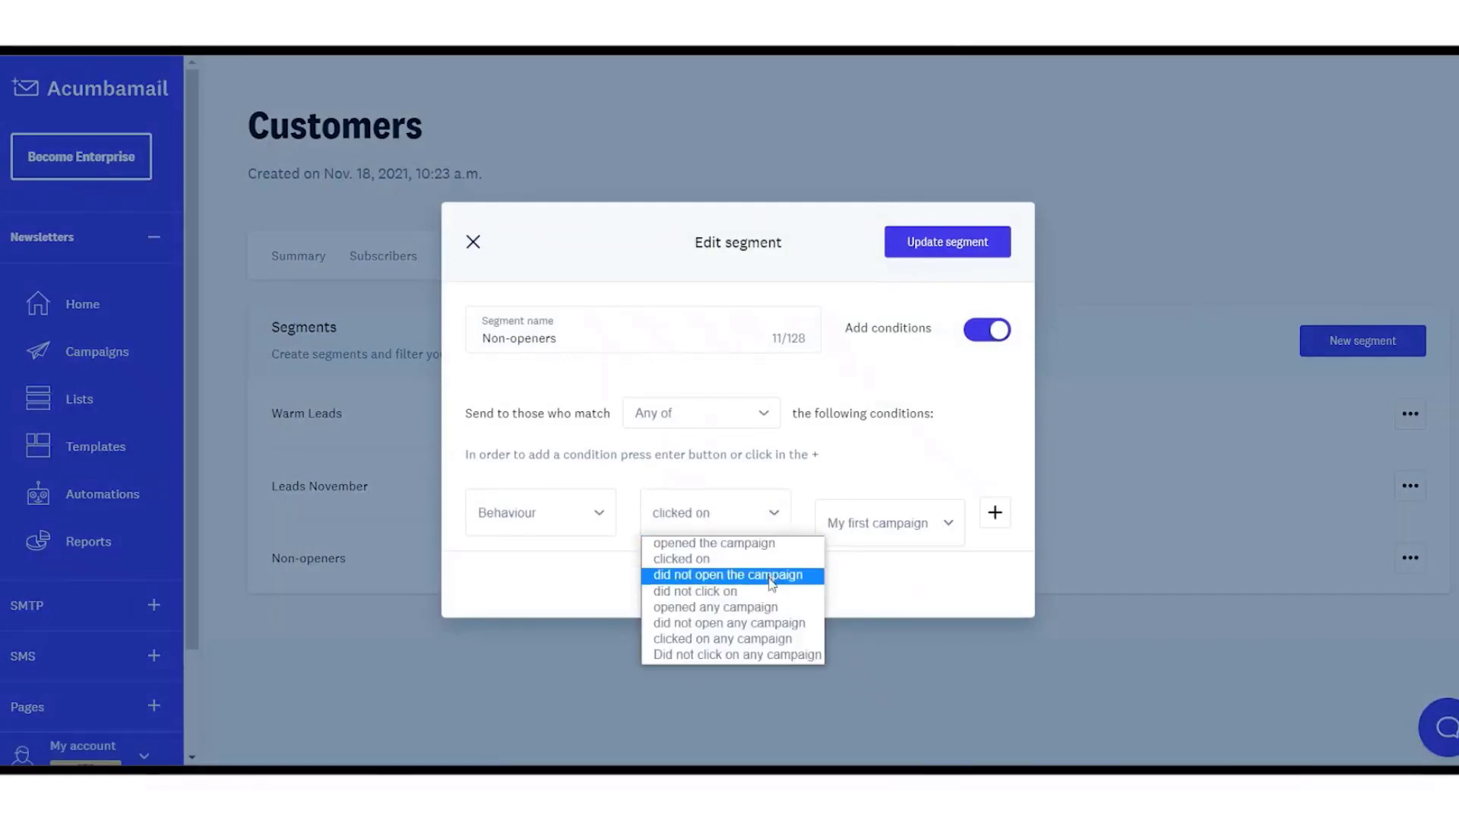
left_click(769, 571)
left_click(763, 524)
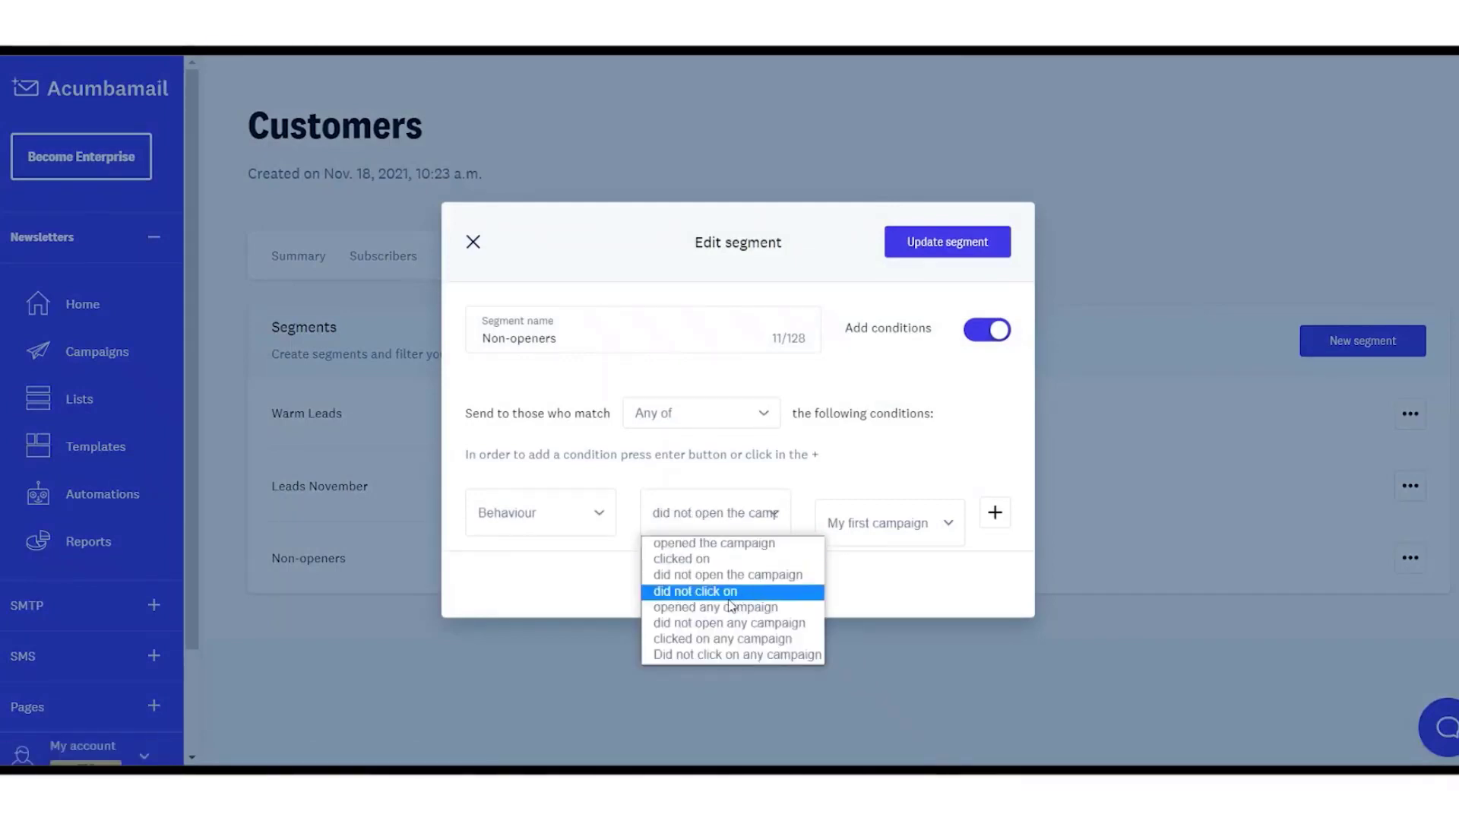
left_click(731, 607)
left_click(718, 515)
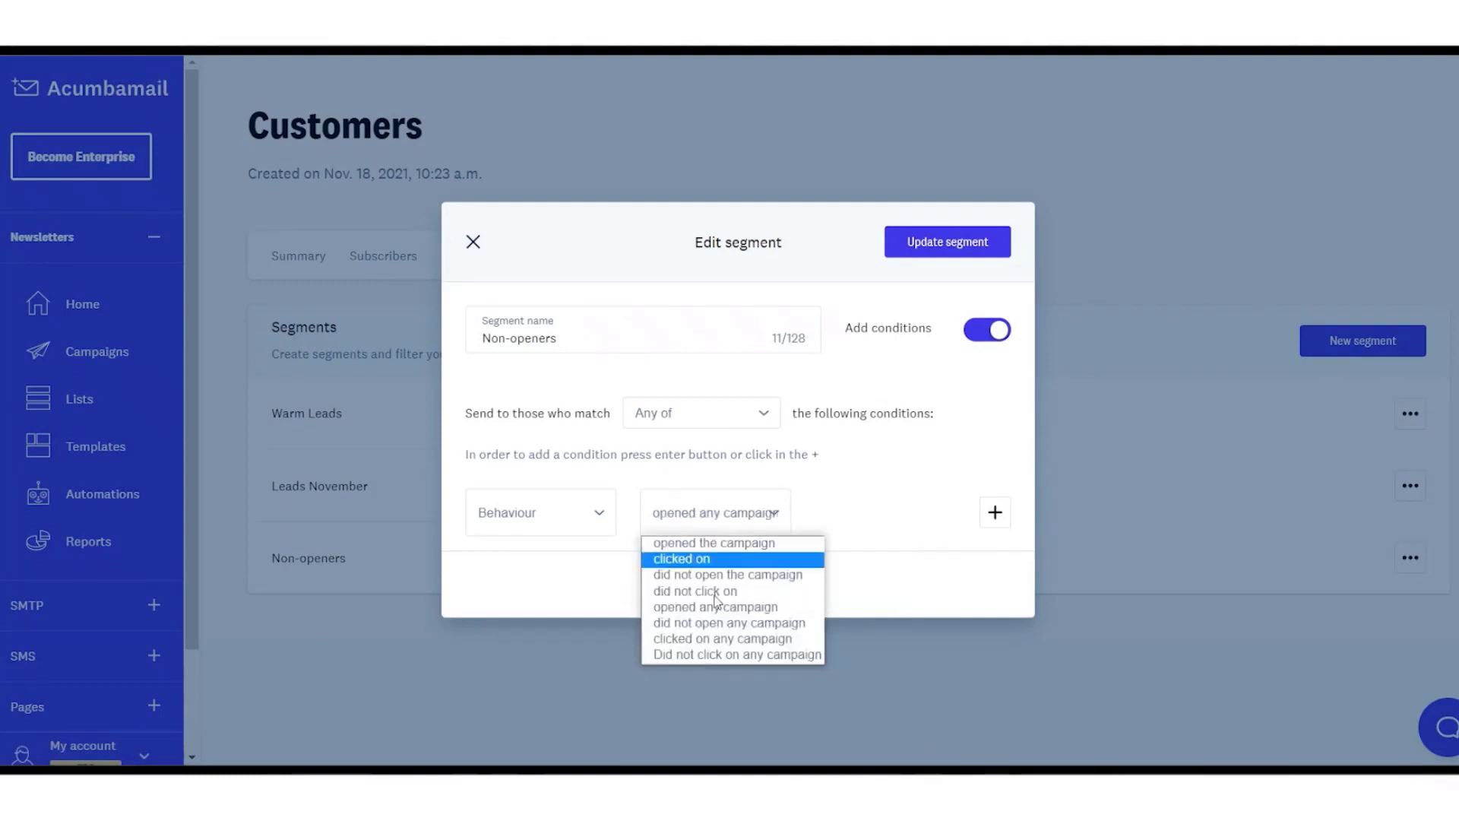
left_click(714, 638)
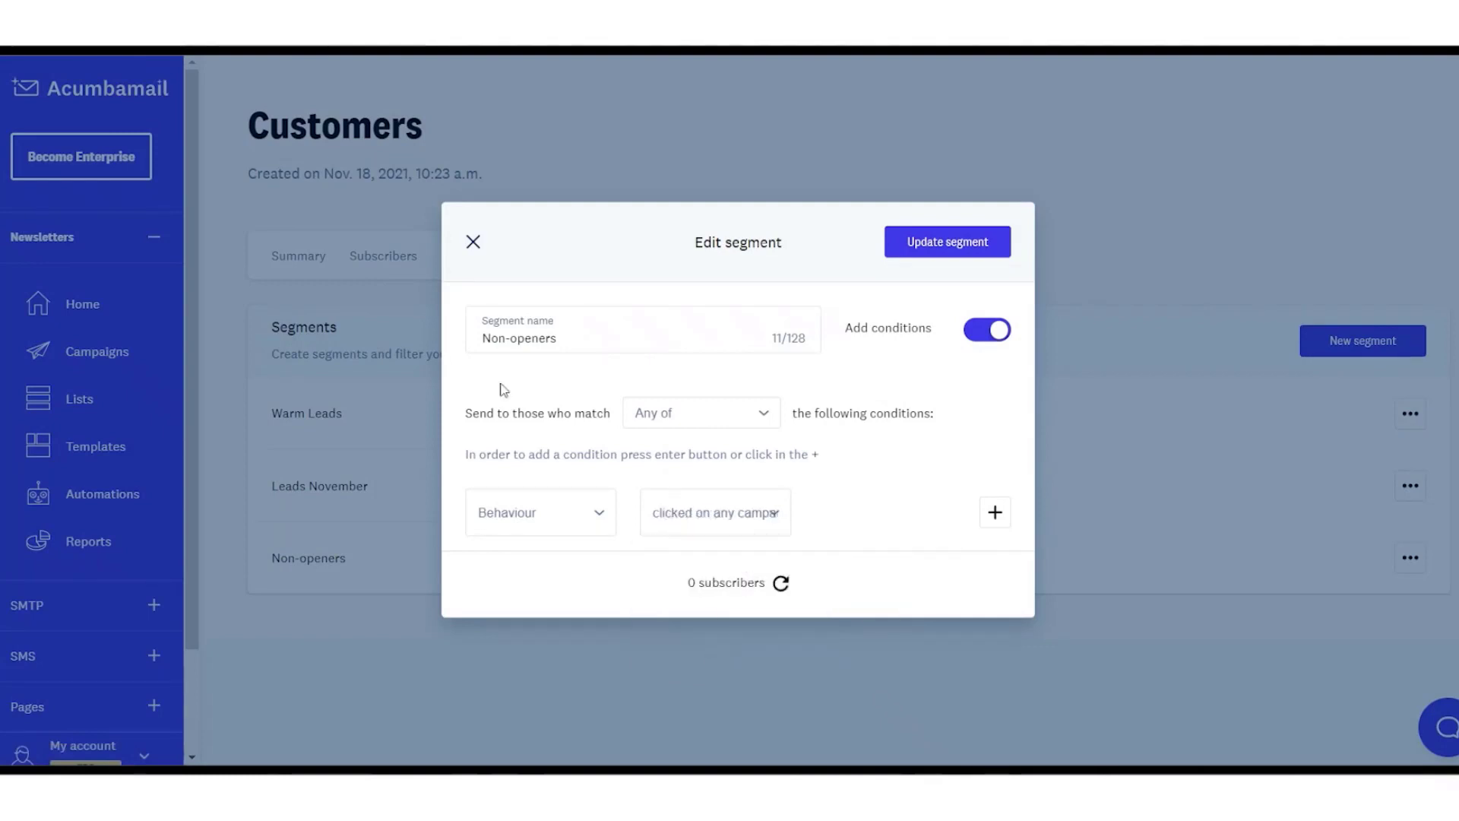
left_click(474, 241)
- Open the list's Lead Gen pop-up form for editing at its Design stage and select the subscription form block
left_click(520, 266)
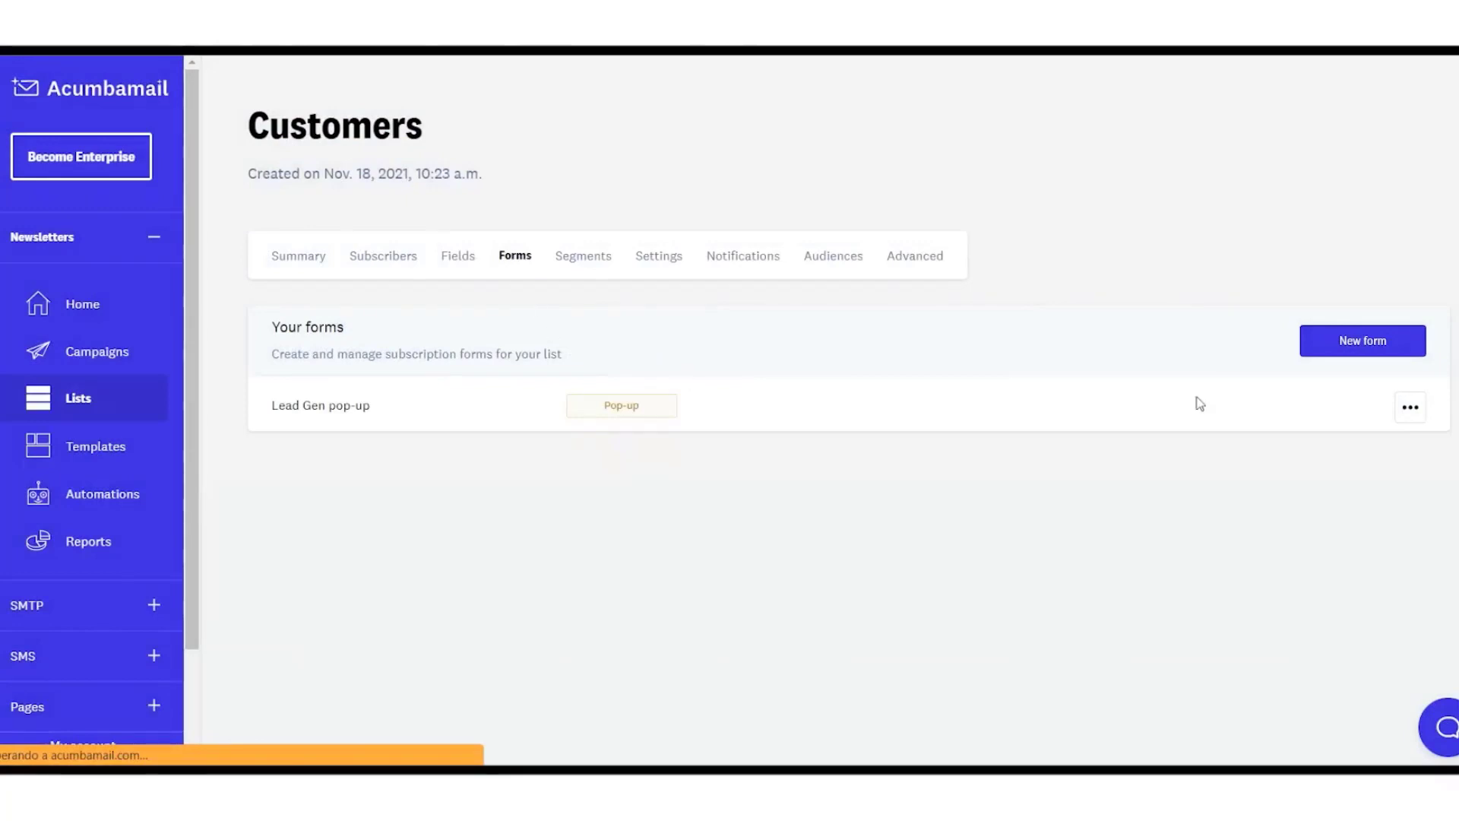
left_click(1403, 427)
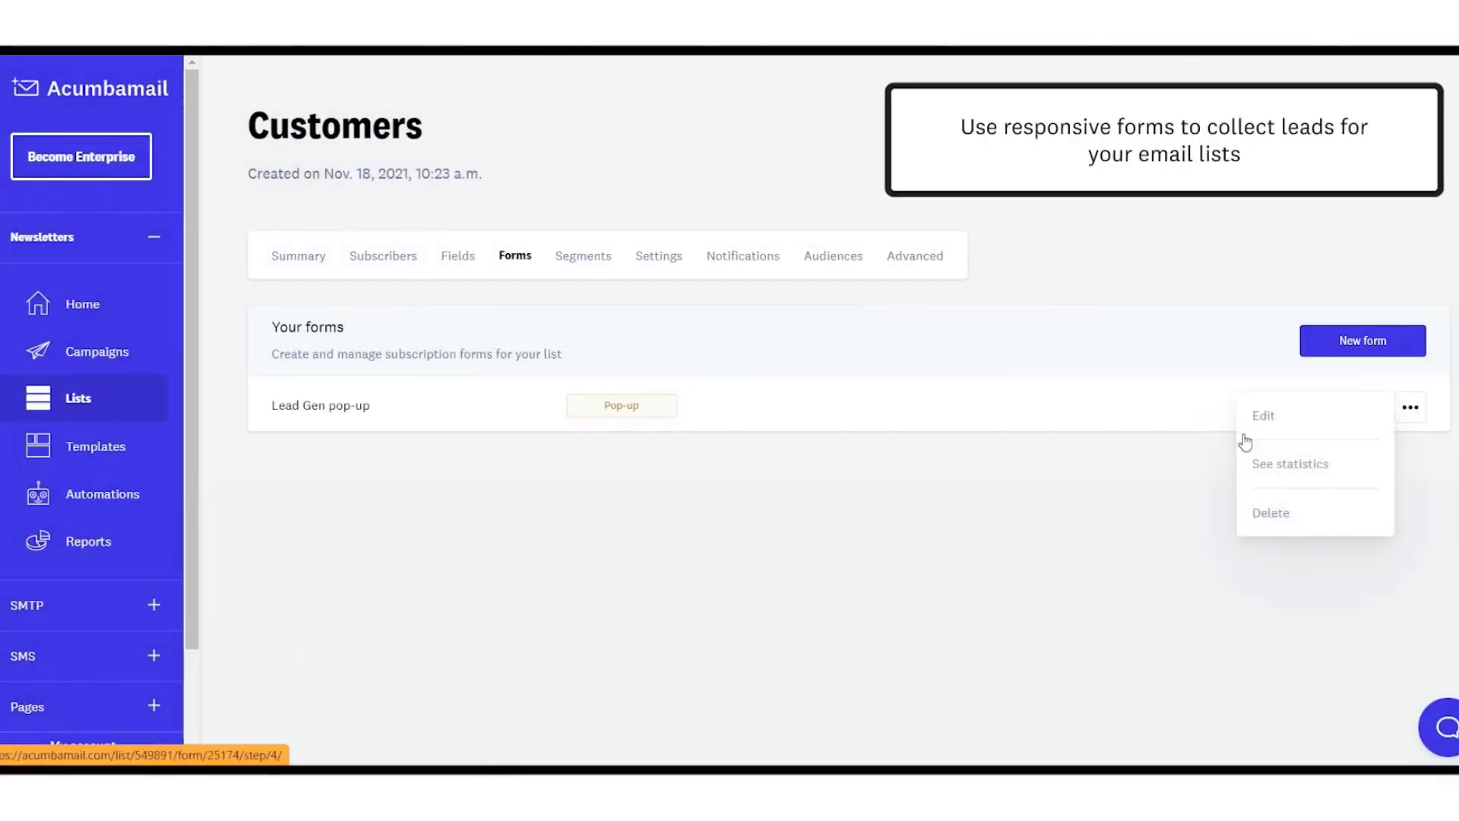
left_click(1290, 424)
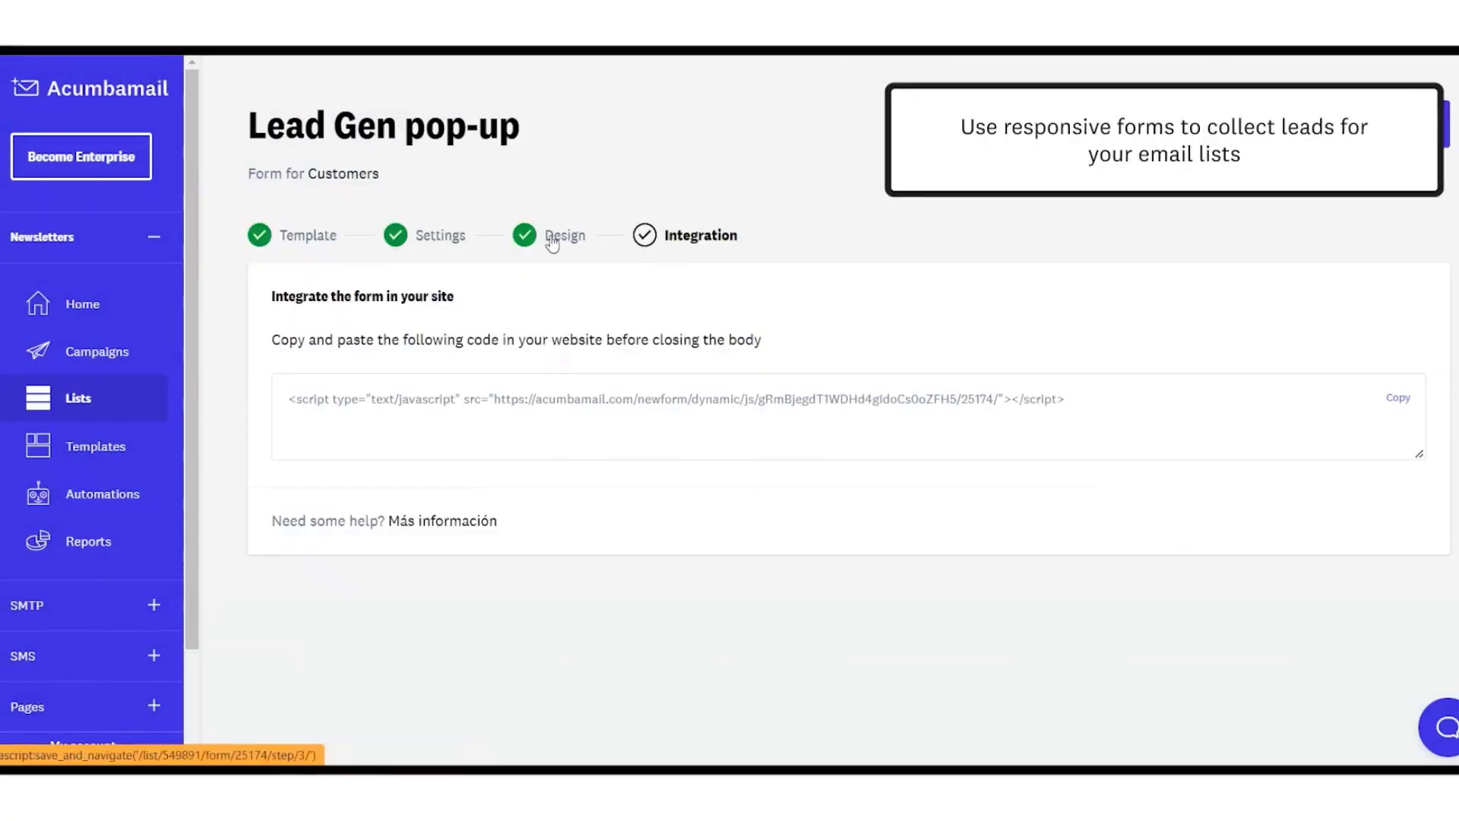
left_click(577, 281)
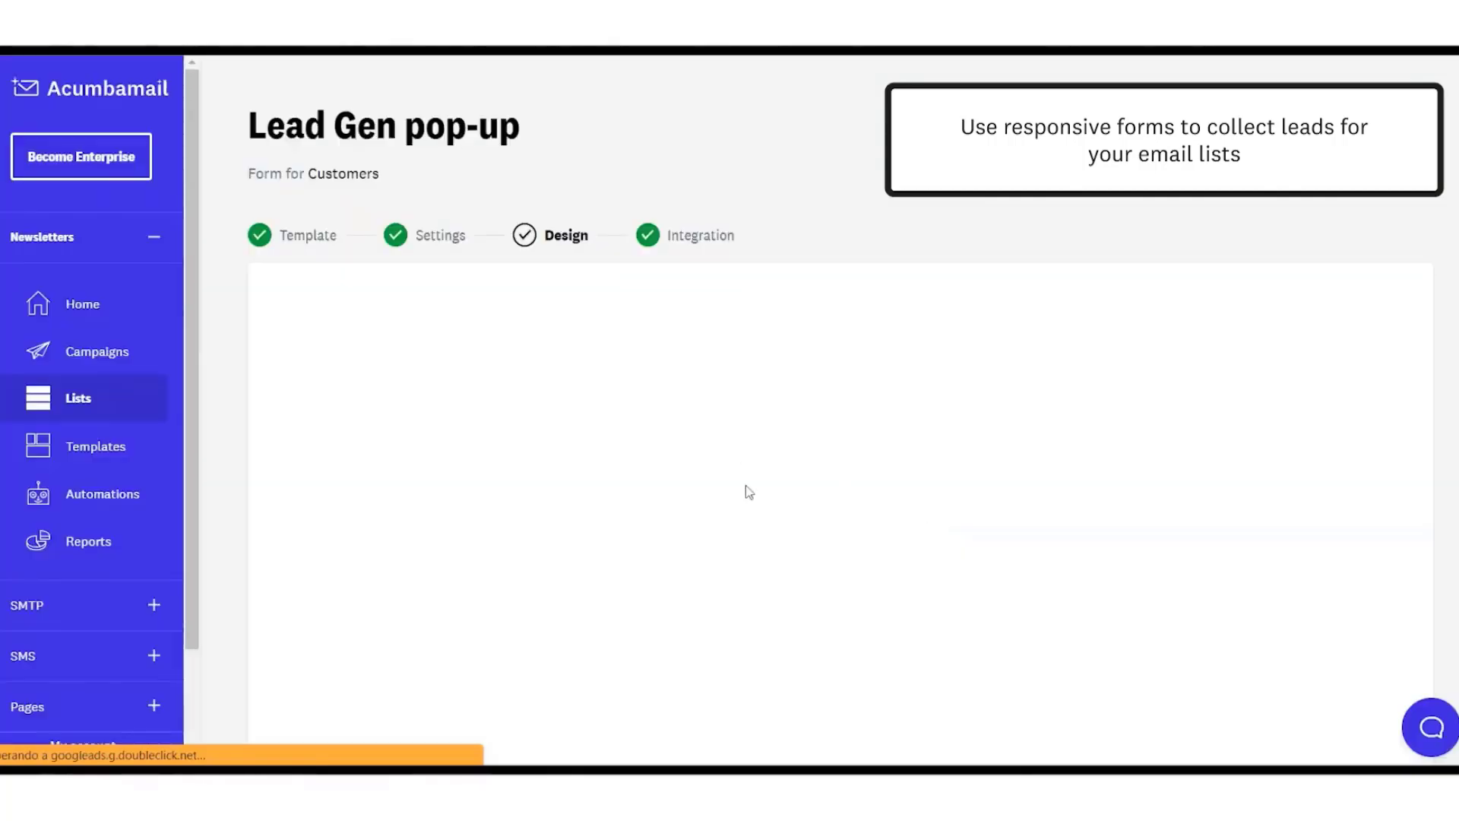
left_click(882, 523)
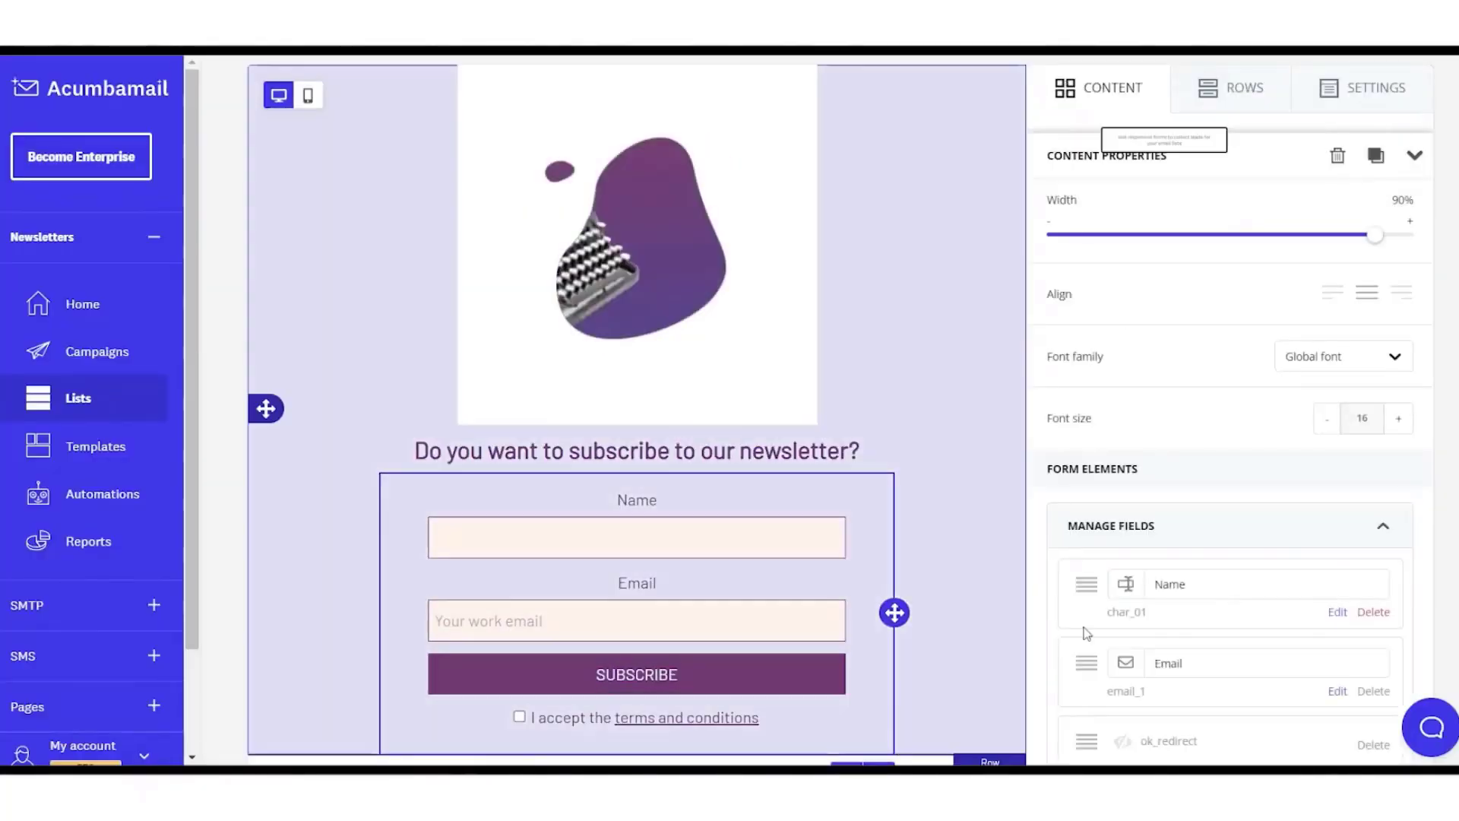
- Add the "When is your birthday?" date field to the subscription form
scroll(1084, 612, "down", 5)
left_click(1094, 467)
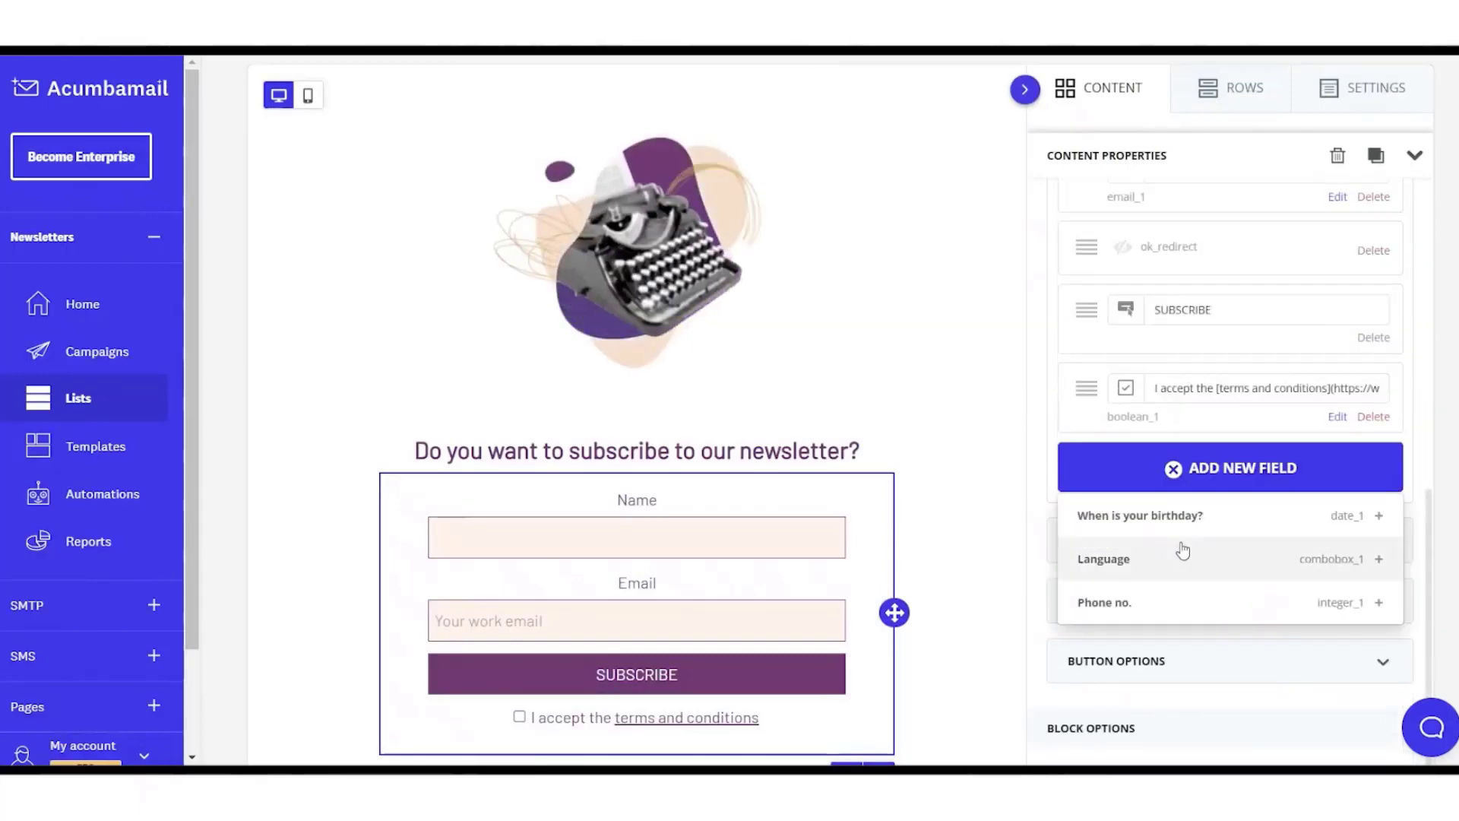
left_click(1125, 516)
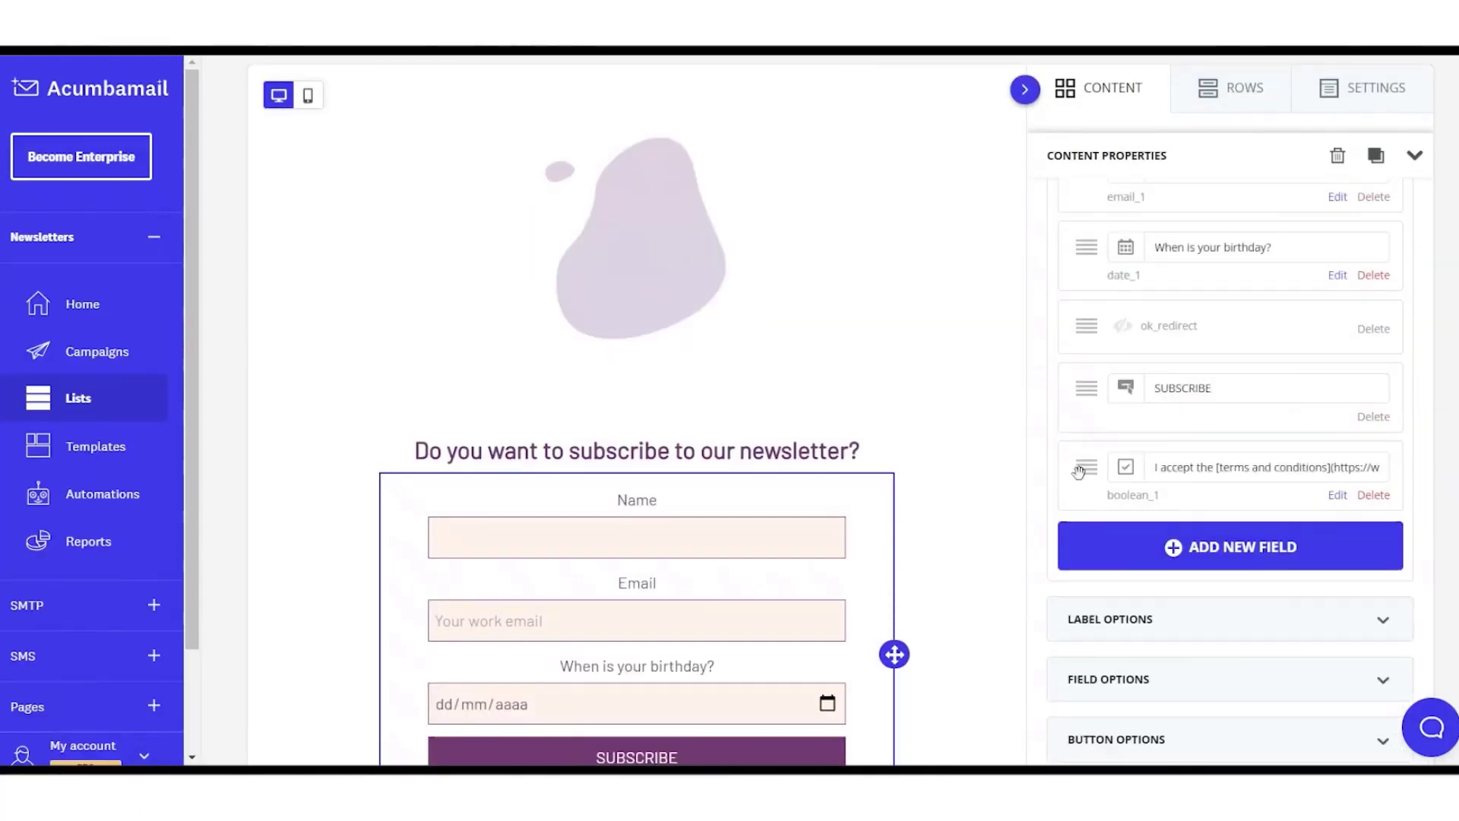
scroll(1109, 475, "up", 1)
scroll(1108, 475, "up", 1)
scroll(1094, 395, "down", 1)
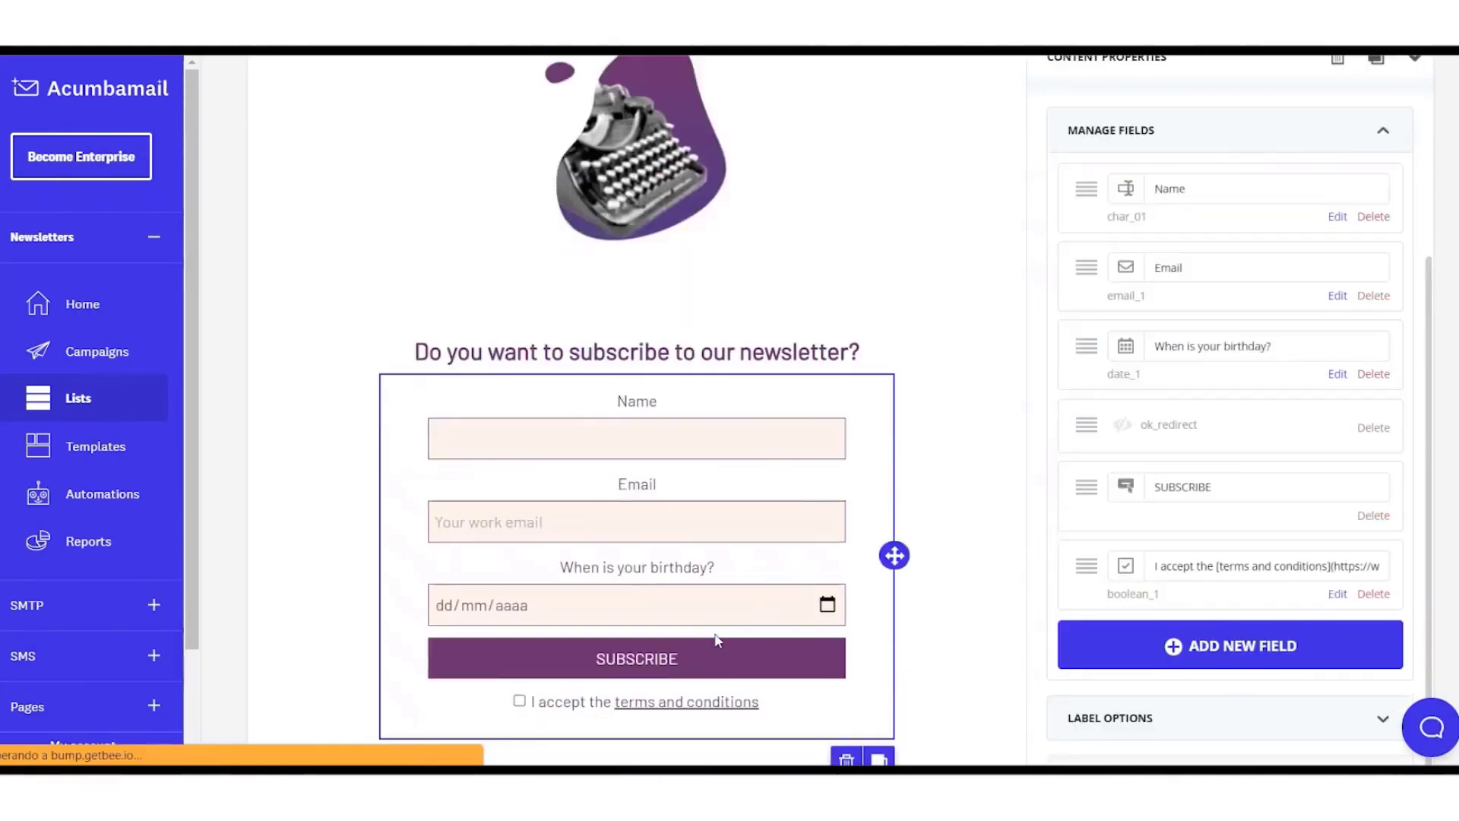
- Make the "When is your birthday?" field required, save it and return to the list's forms
left_click_drag(1087, 346, 1338, 374)
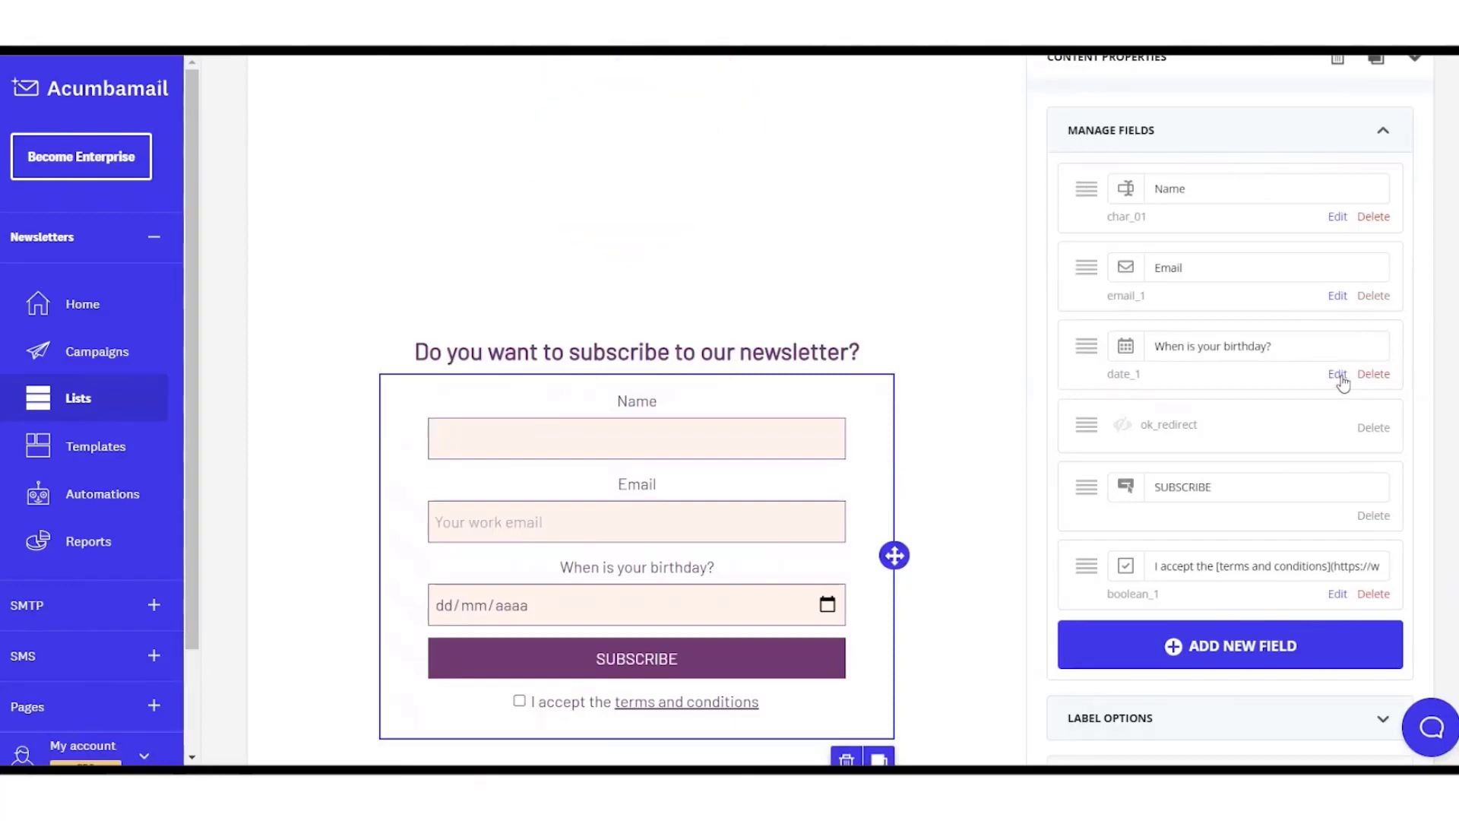
left_click(1337, 374)
left_click(751, 497)
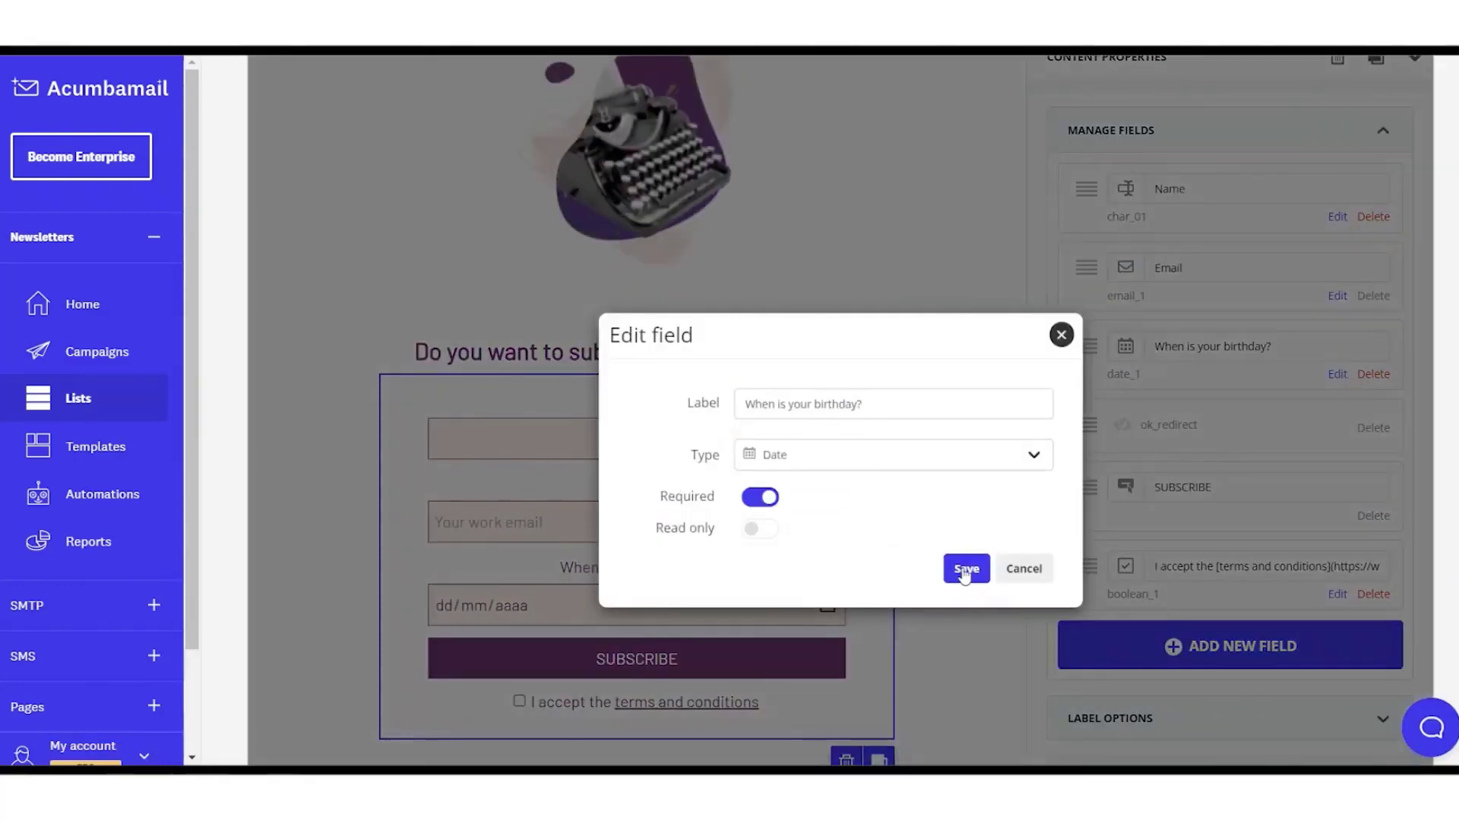
left_click(966, 569)
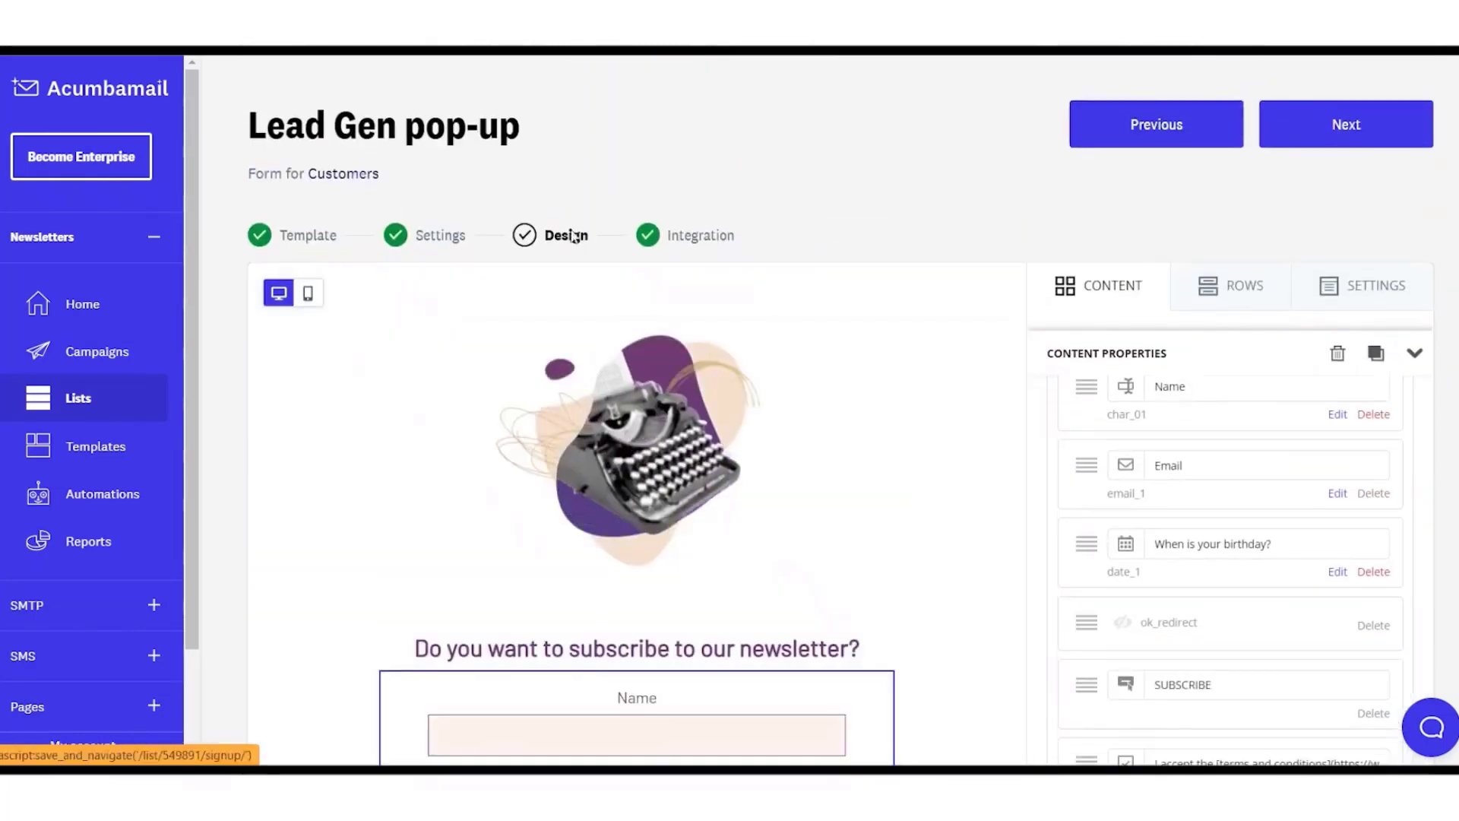
key("alt+Left")
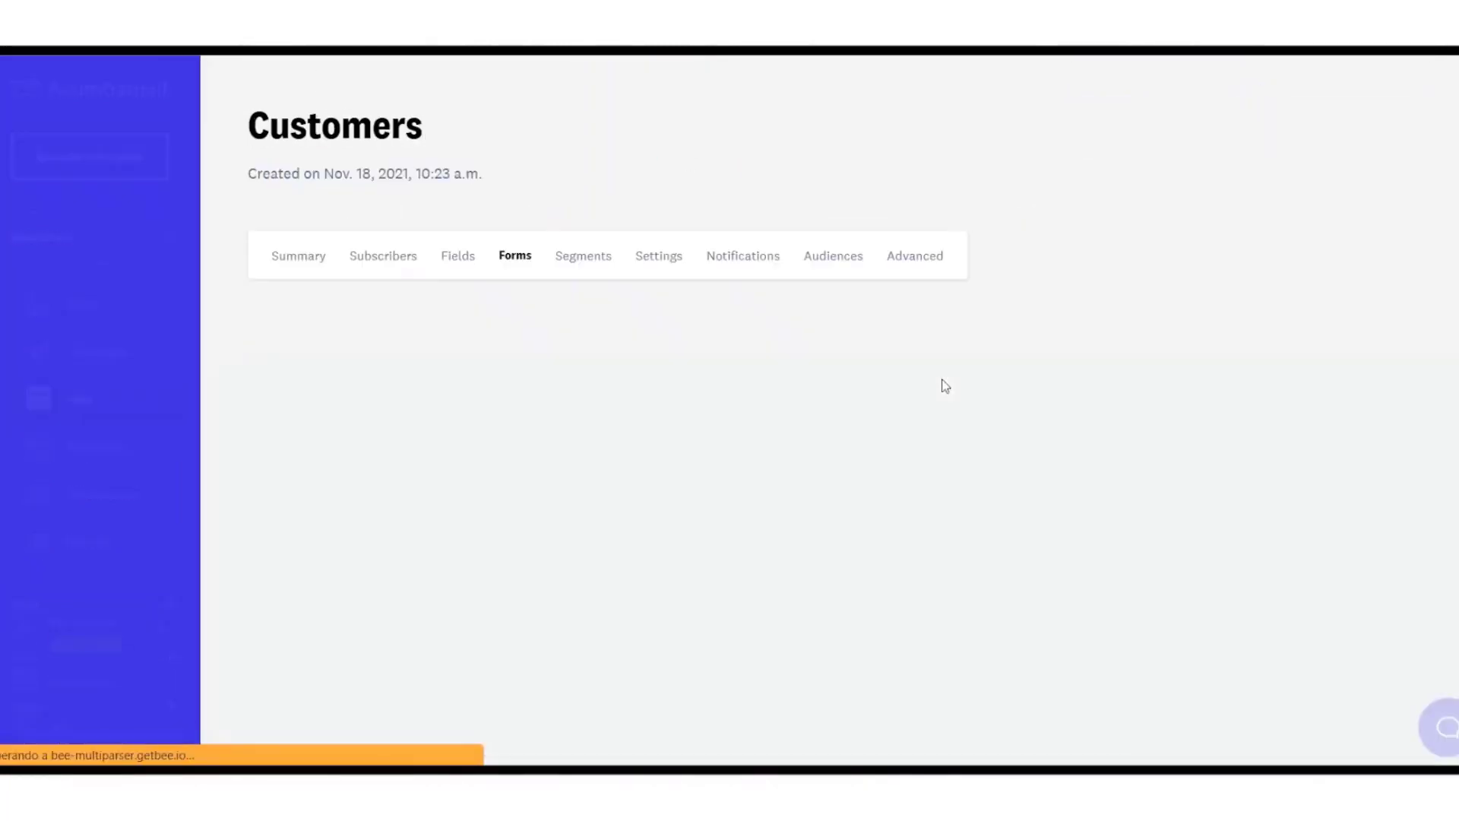
- In the list's notifications, set the global content colour to RGB 255, 252, 255 and save the global values
left_click(748, 262)
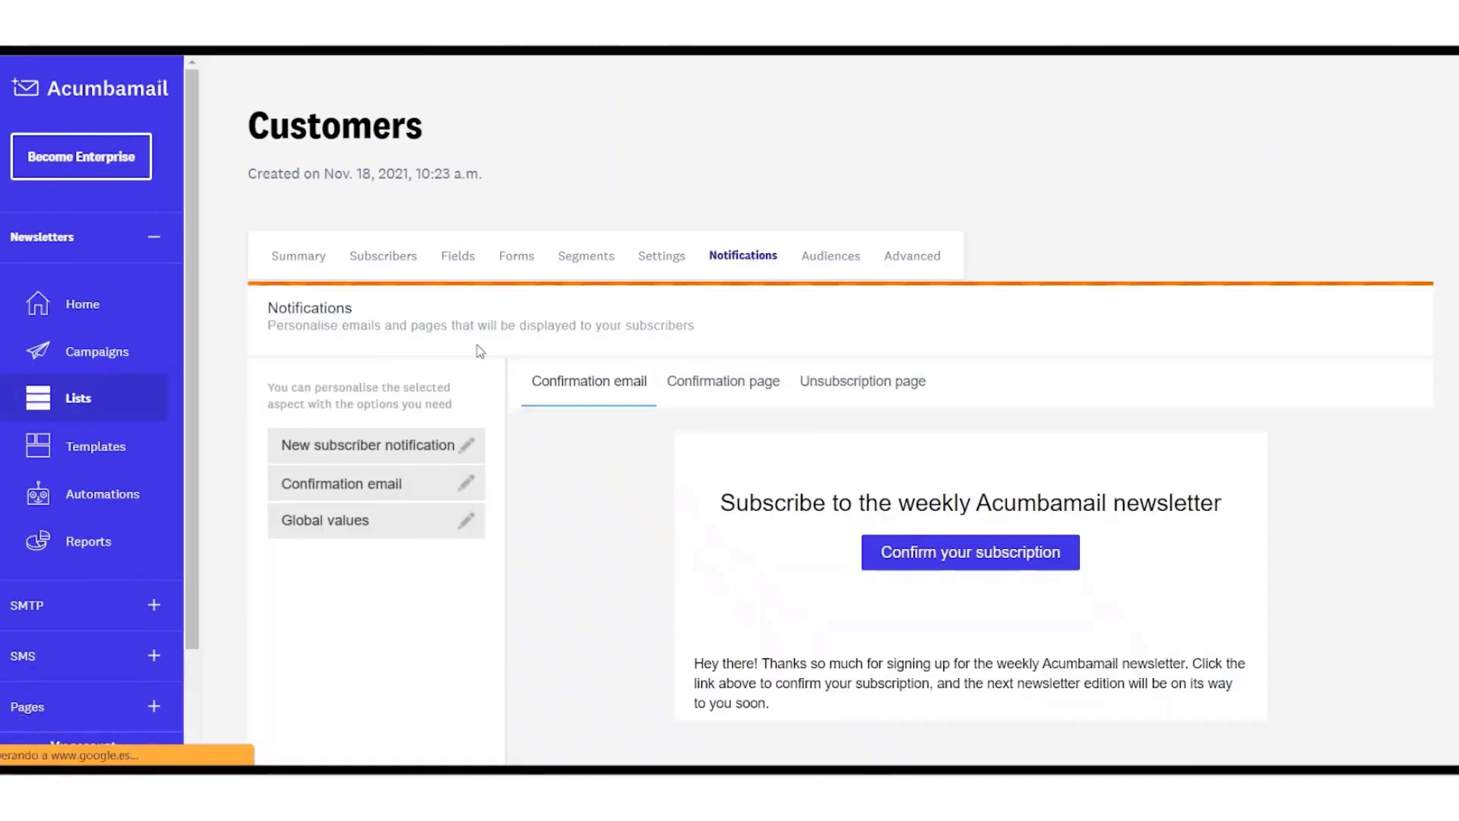
scroll(470, 462, "down", 3)
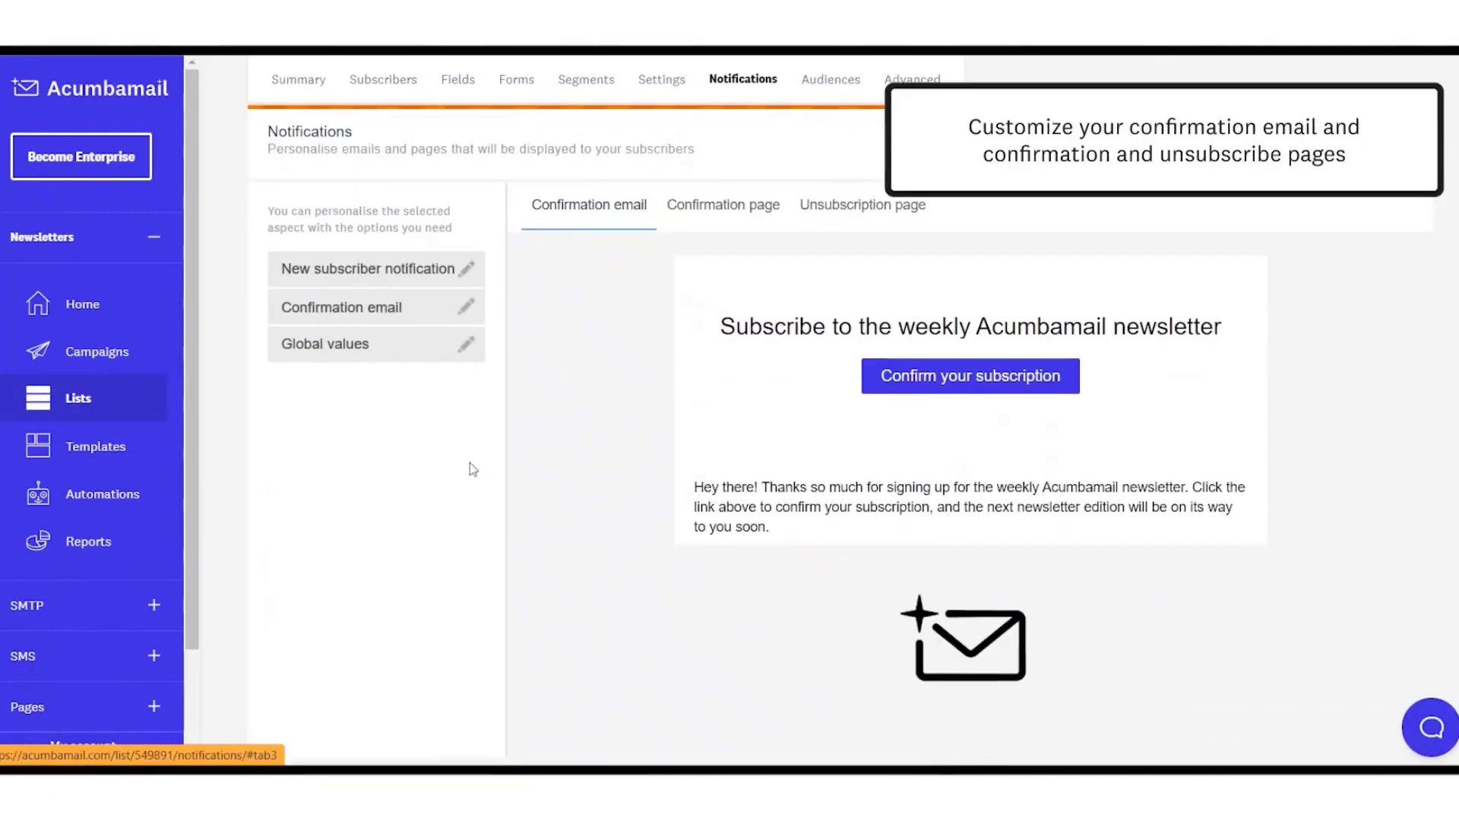
left_click(320, 351)
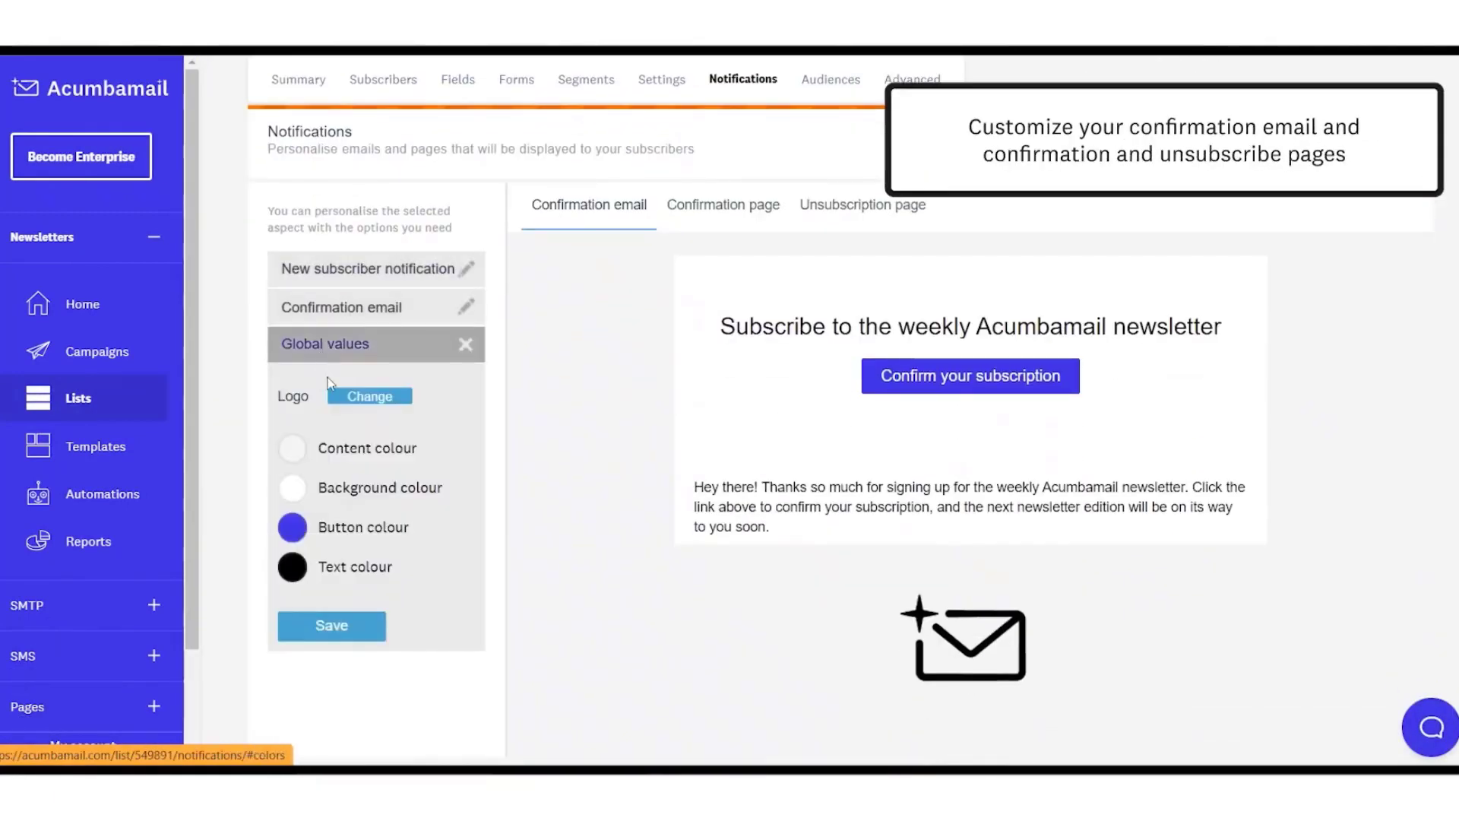
left_click(294, 454)
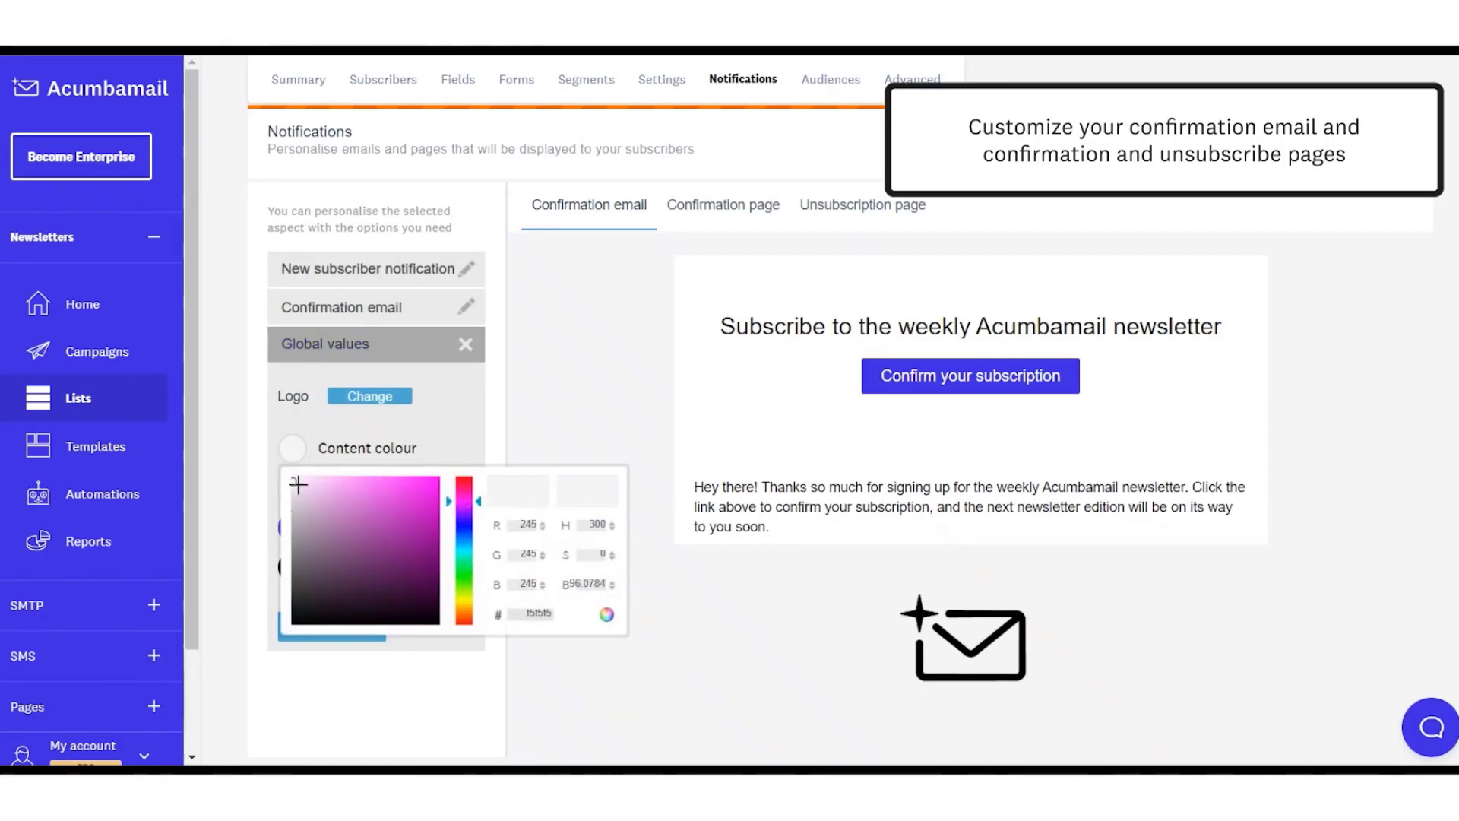
left_click_drag(298, 484, 294, 479)
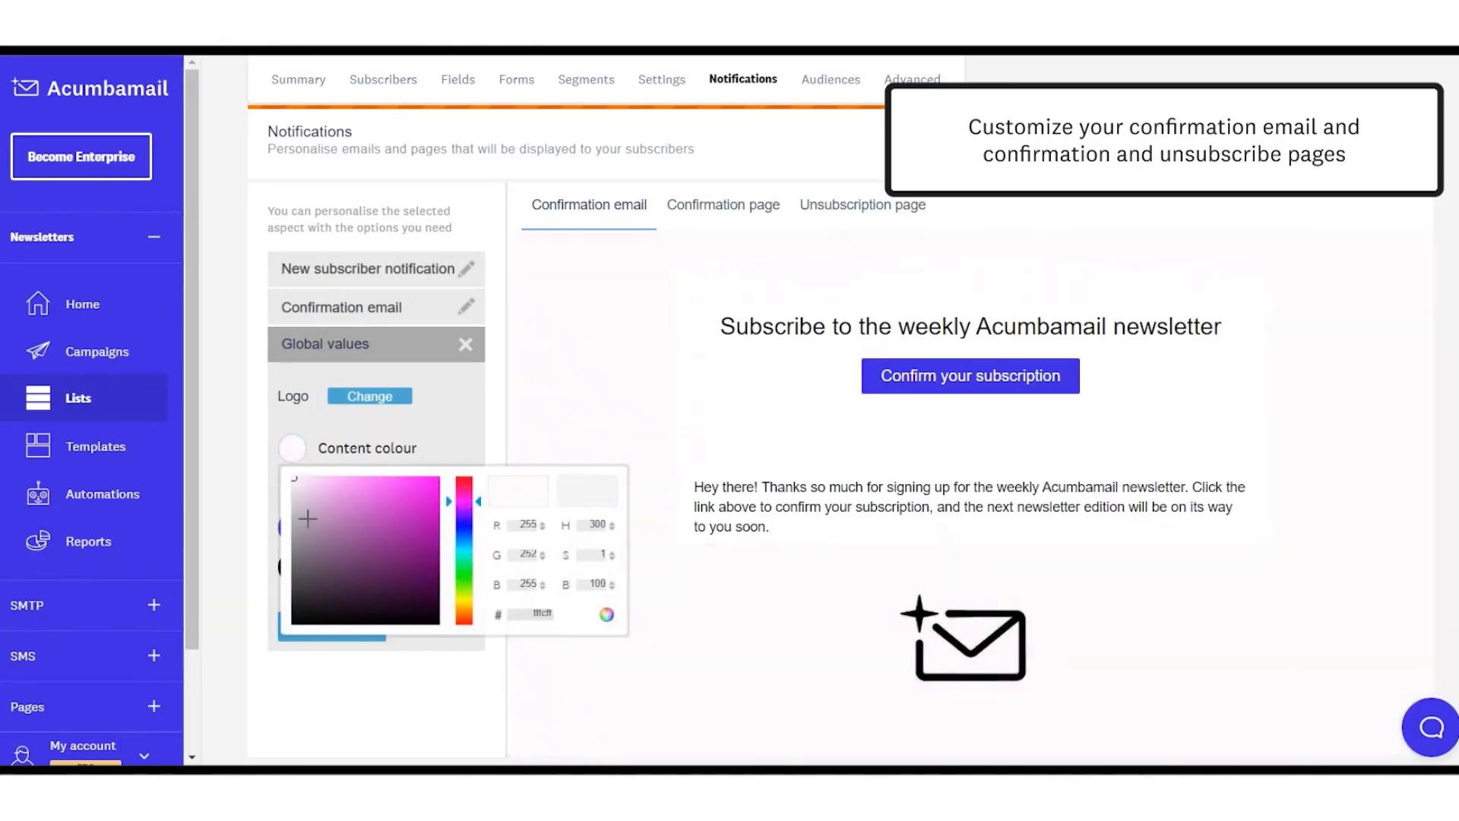
left_click(385, 693)
left_click(328, 624)
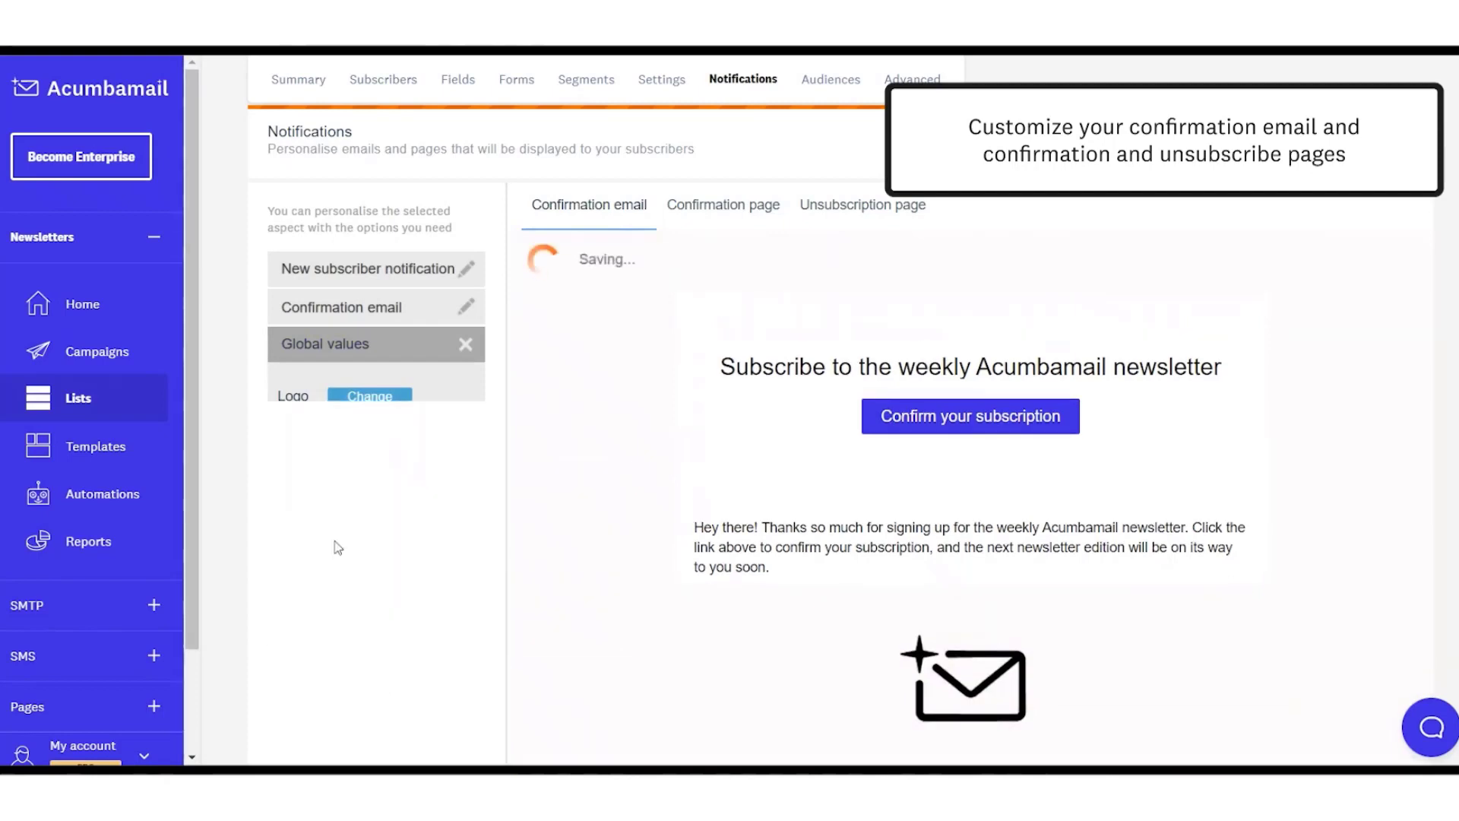
- Change the confirmation email's subject to "Confirm your subscription", look over its title and description, and save it
left_click(357, 307)
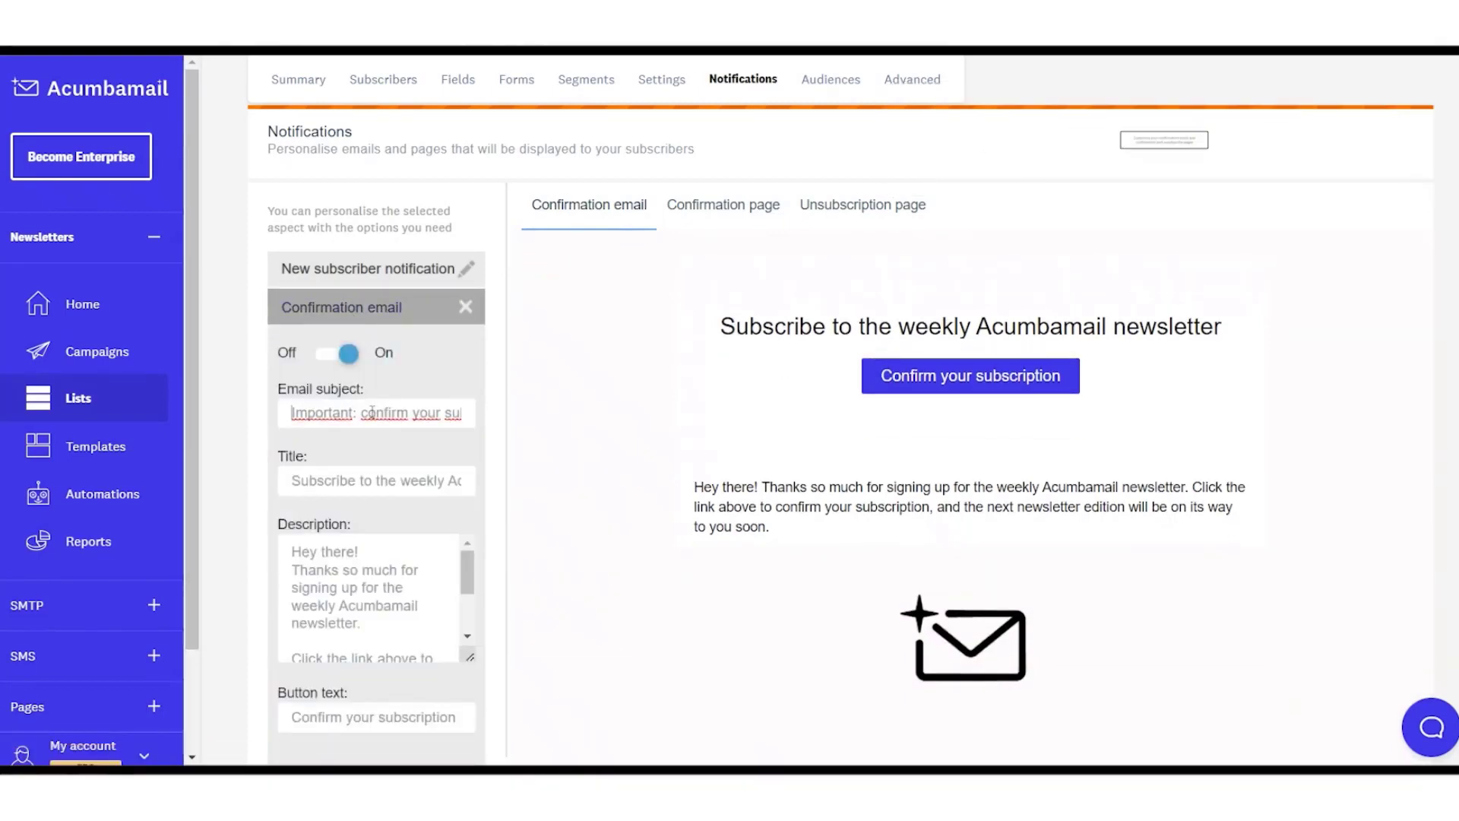
left_click_drag(368, 413, 251, 407)
type("C")
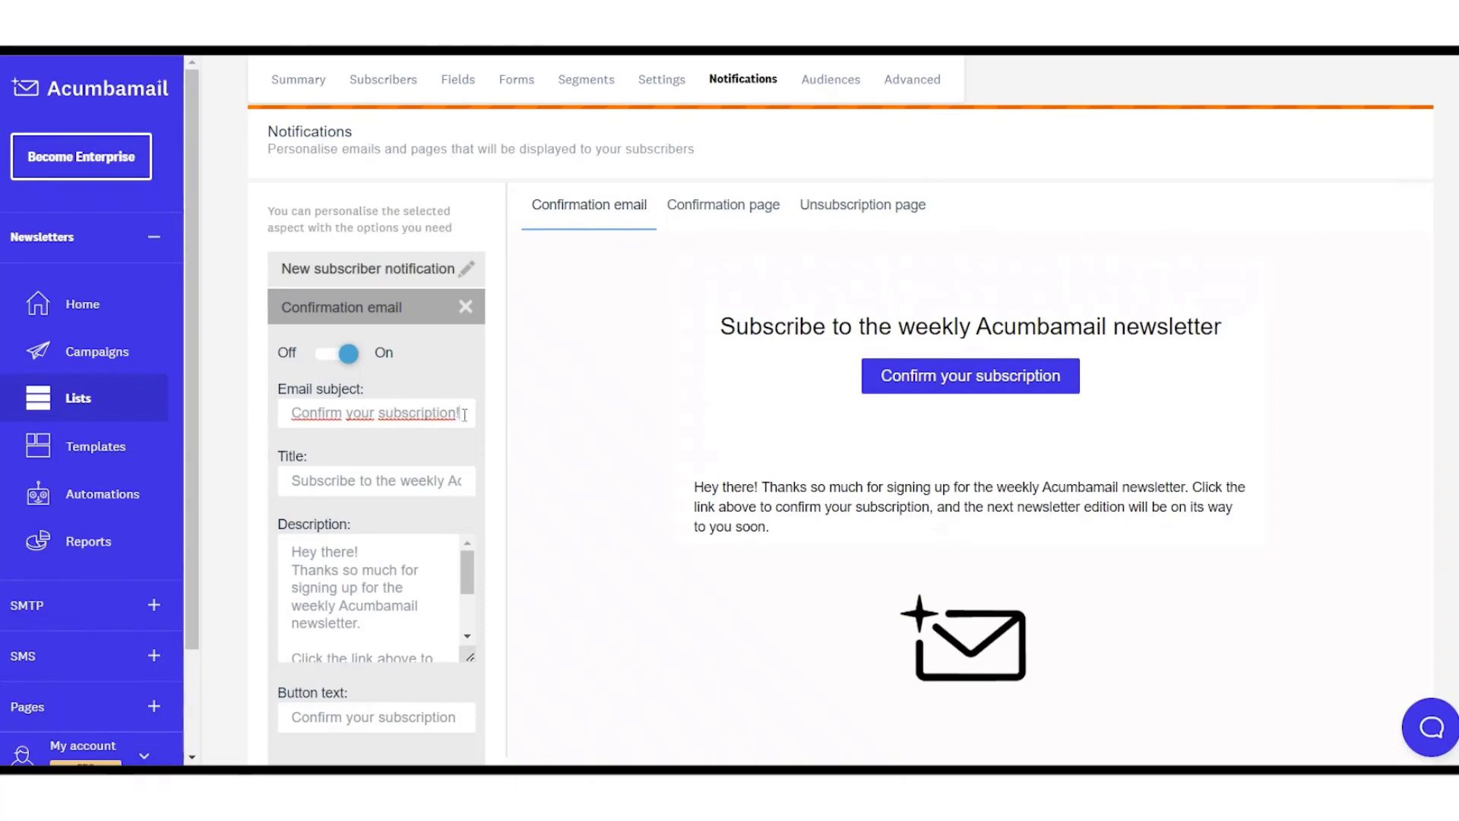
left_click(351, 487)
scroll(375, 485, "down", 5)
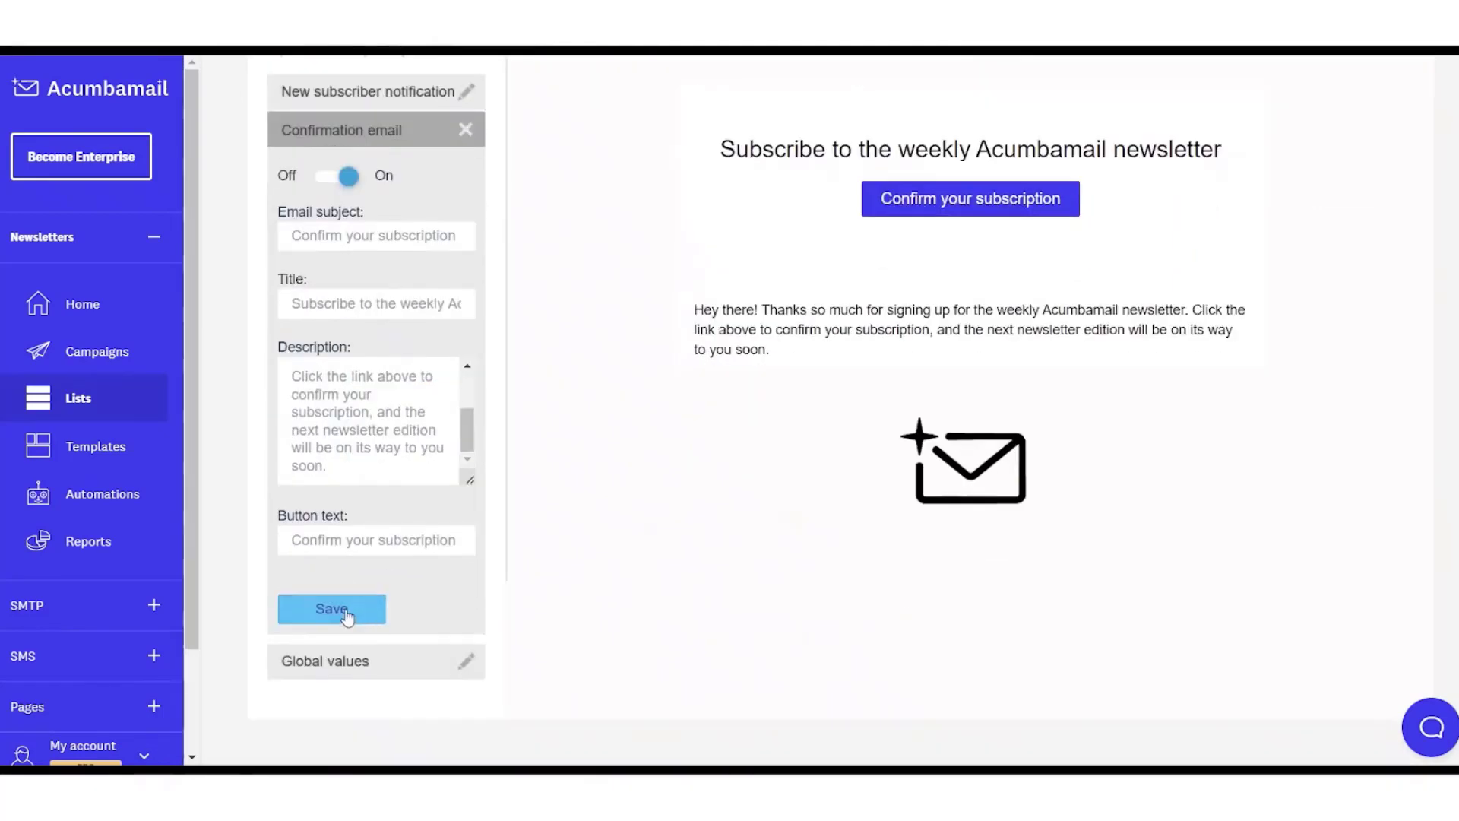
left_click(347, 609)
- Open the notification settings for the confirmation page and examine the page's preview
scroll(661, 286, "up", 2)
left_click(728, 274)
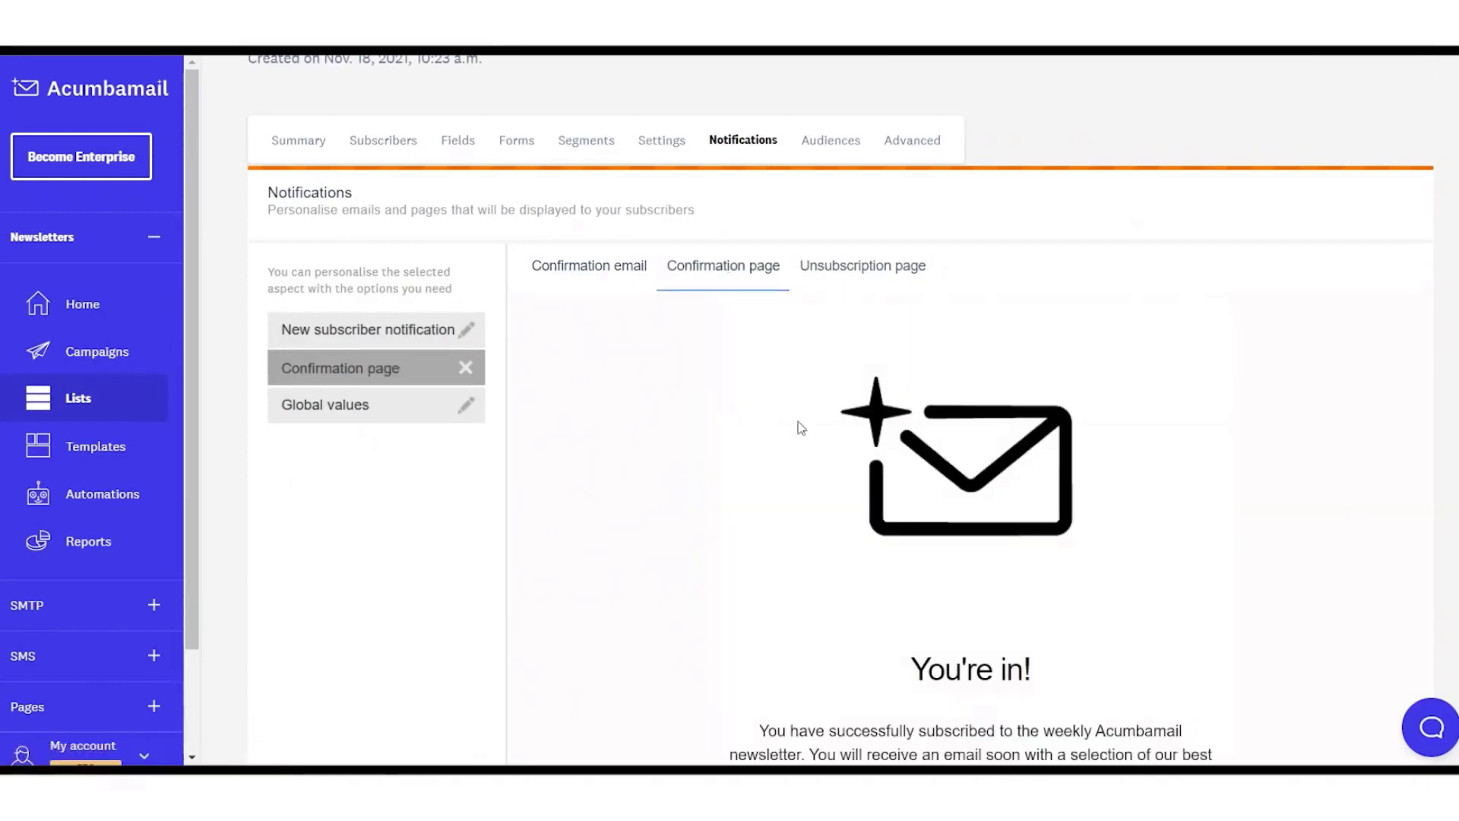
scroll(802, 428, "down", 1)
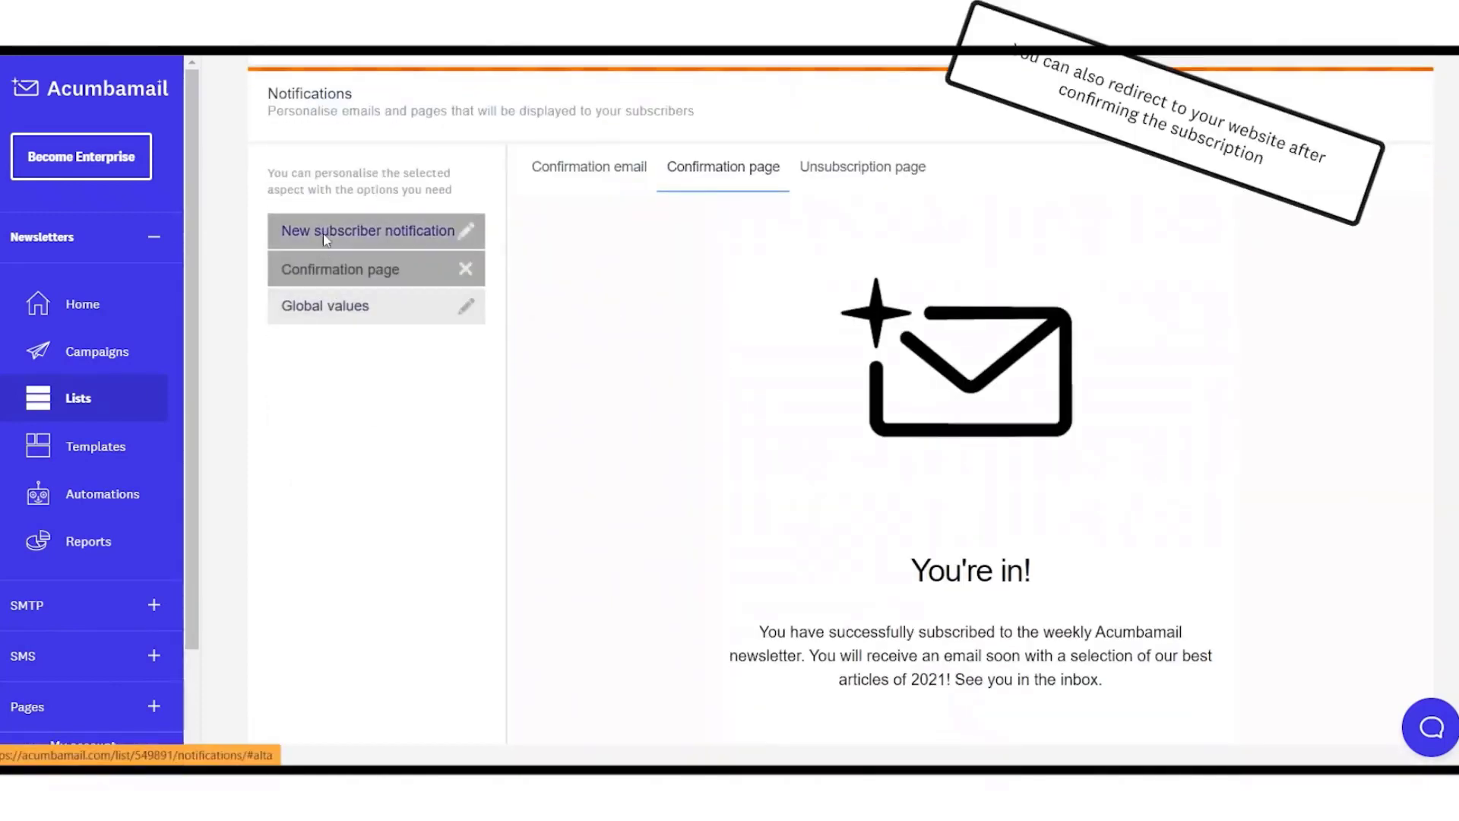
- In the confirmation page settings, switch the confirmation type to Link, switch it back to Page, and look over the remaining options
left_click(327, 270)
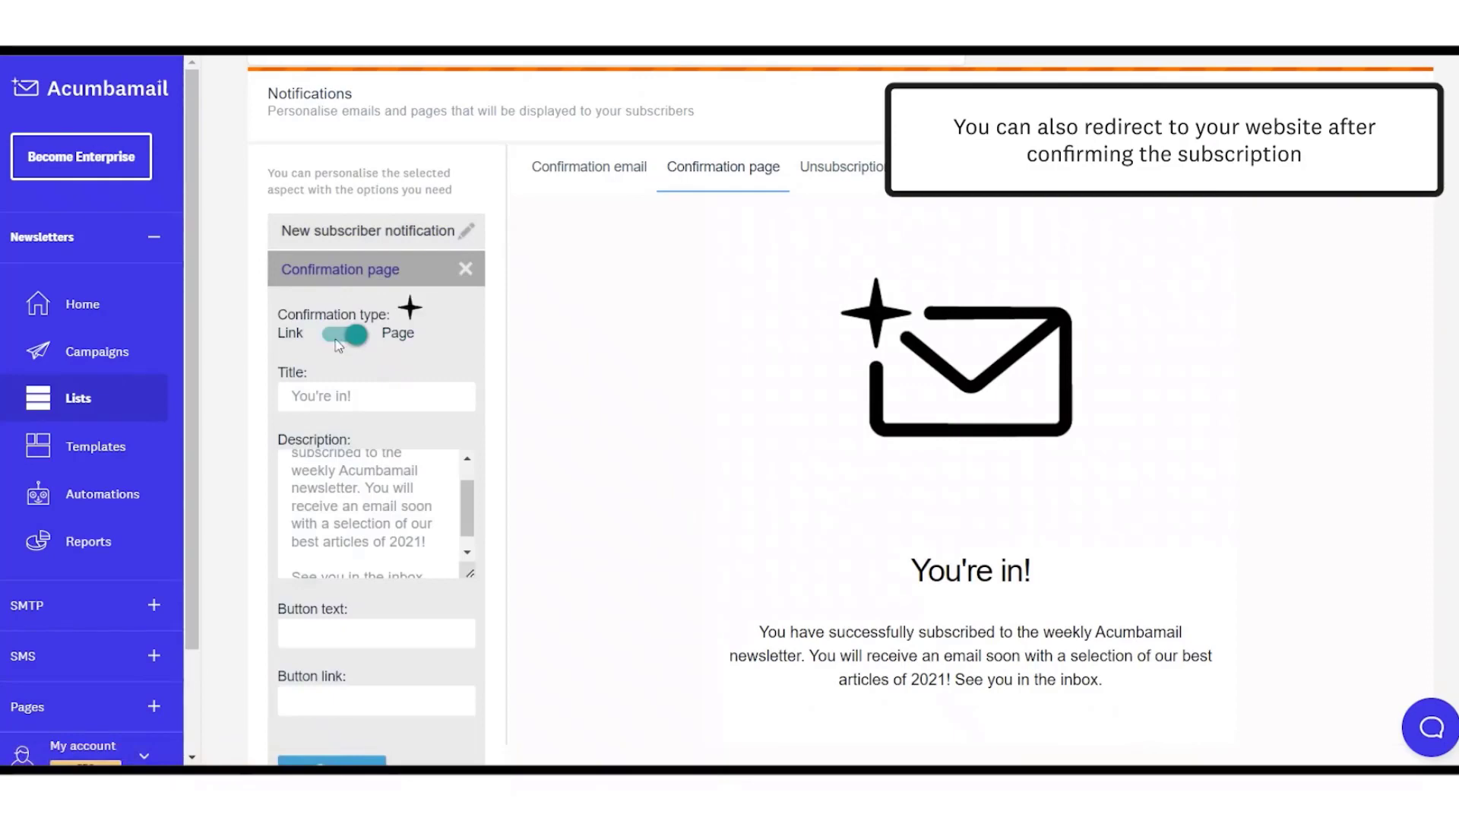
left_click(338, 342)
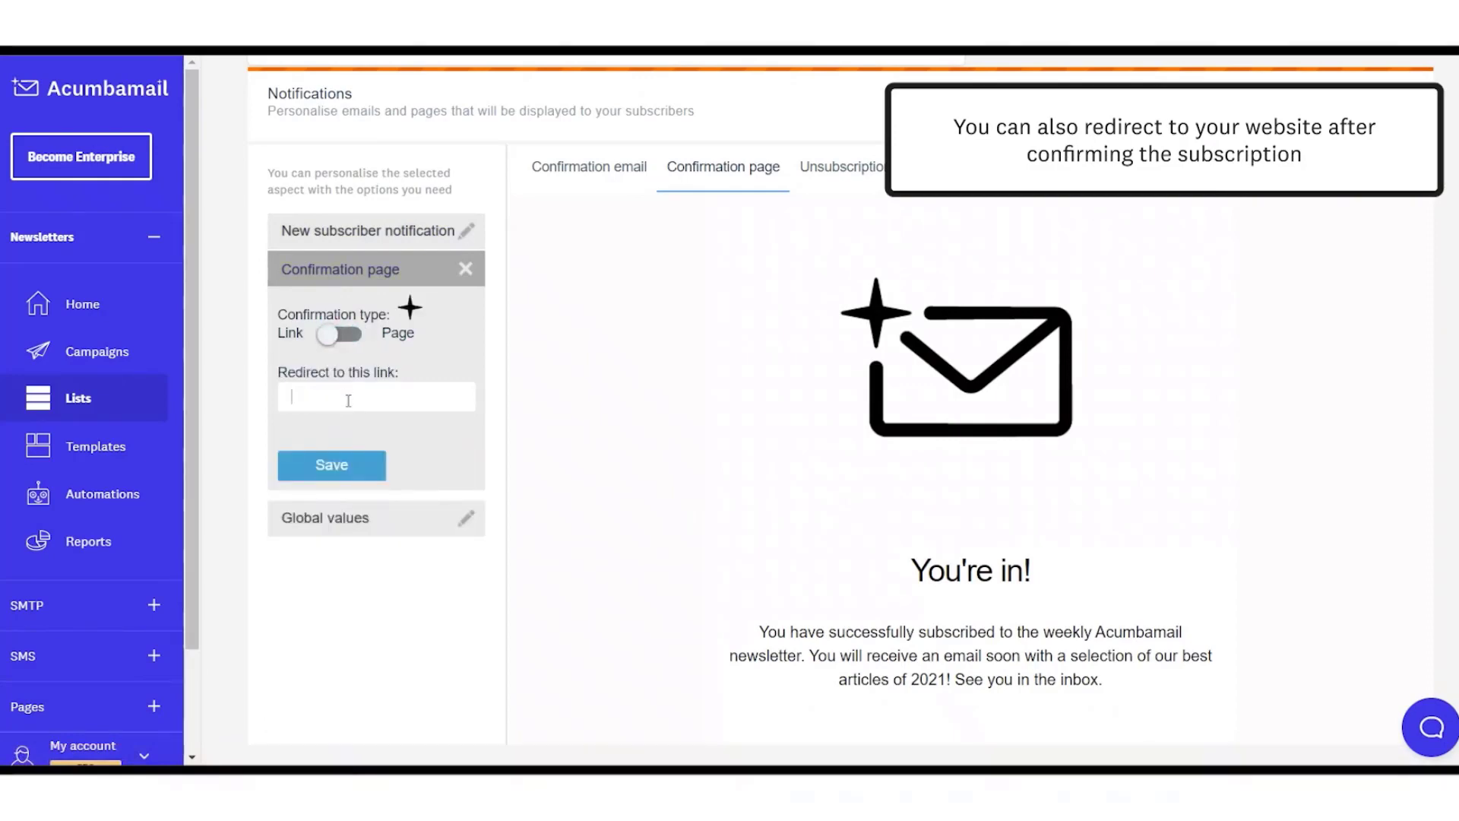
left_click(341, 335)
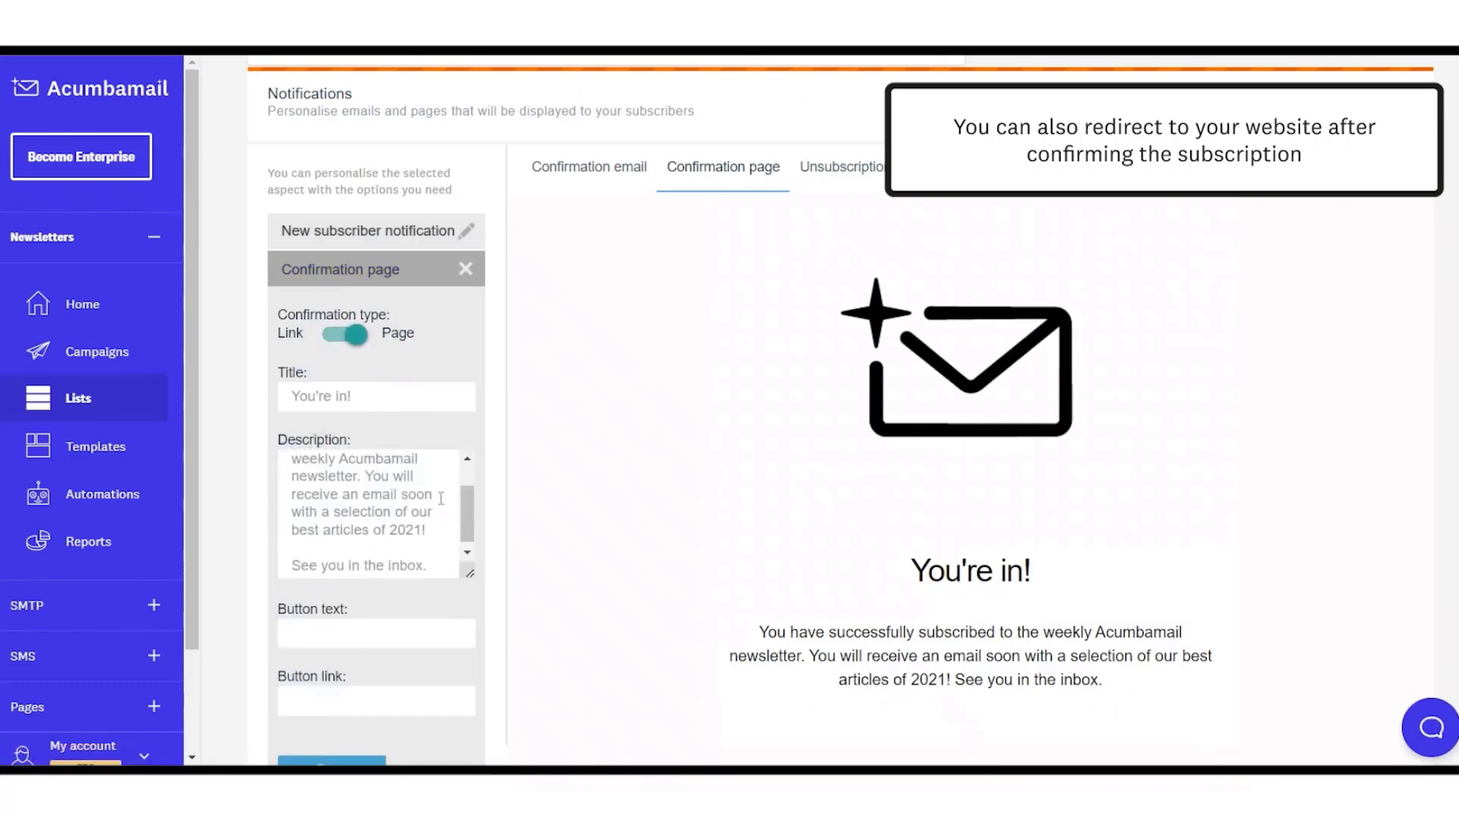
scroll(487, 595, "down", 2)
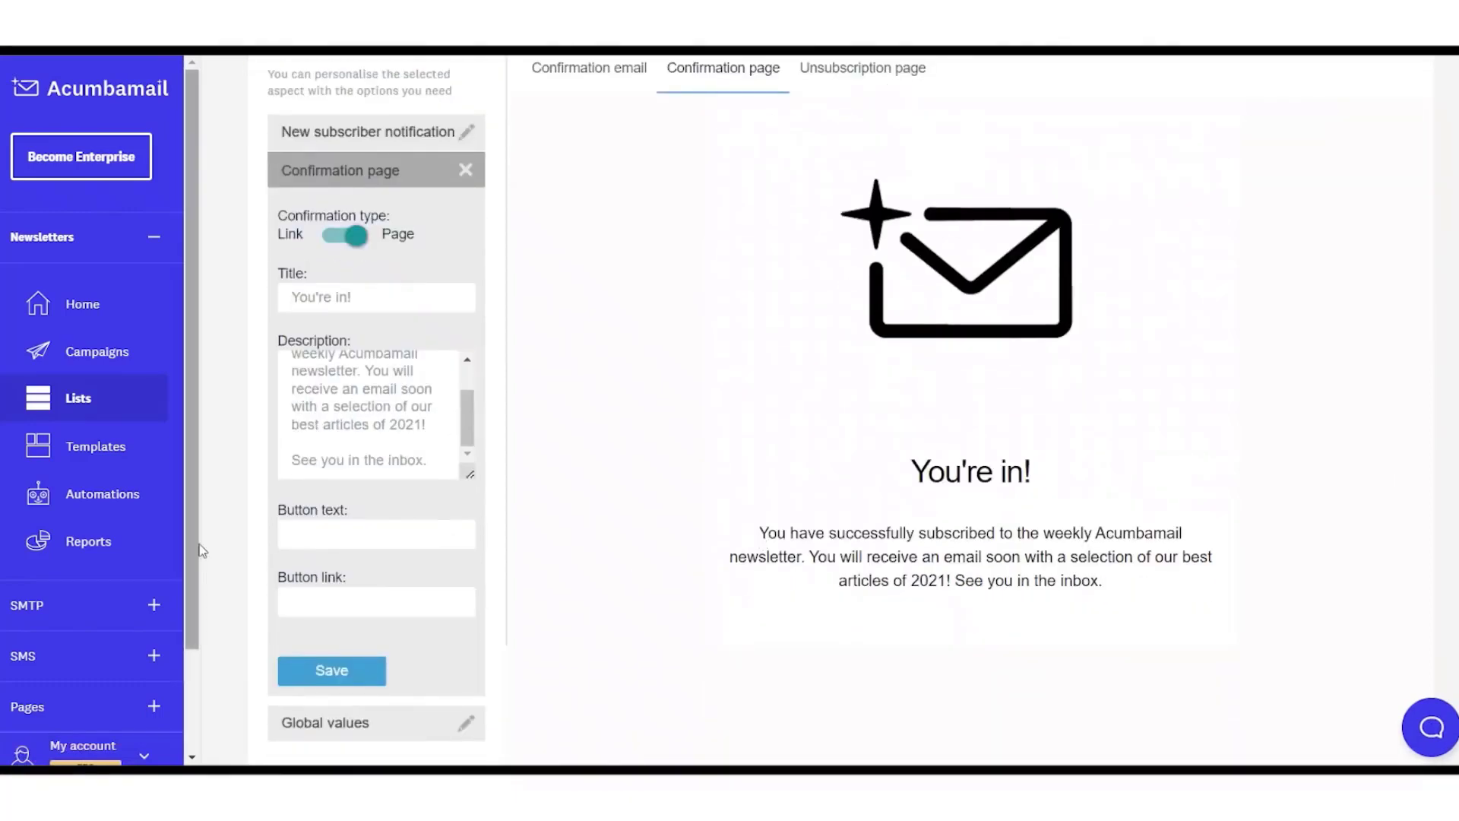
scroll(395, 612, "up", 1)
scroll(396, 612, "up", 3)
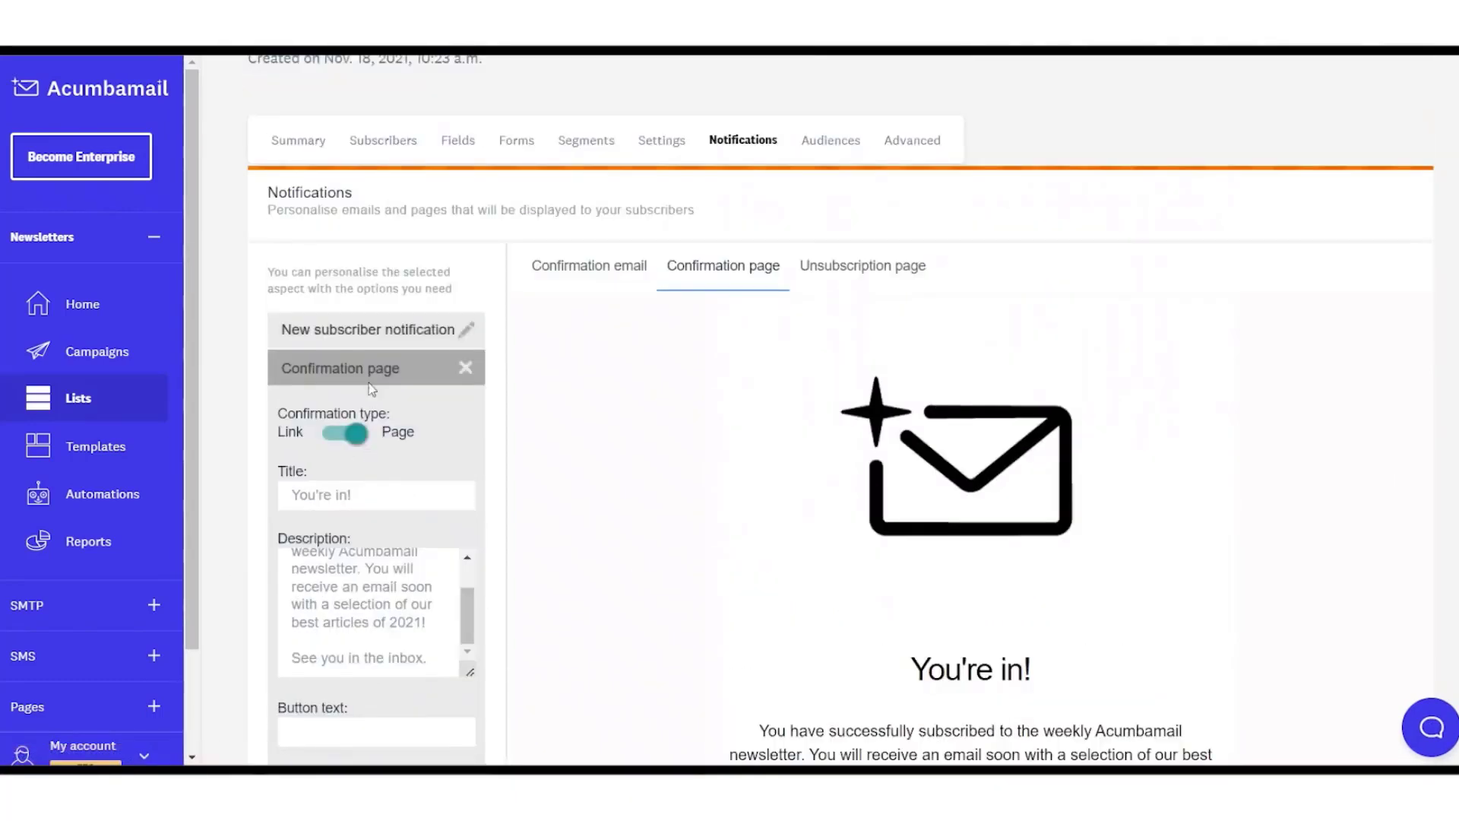
- Turn the new subscriber notification off and back on, accepting each change
left_click(396, 334)
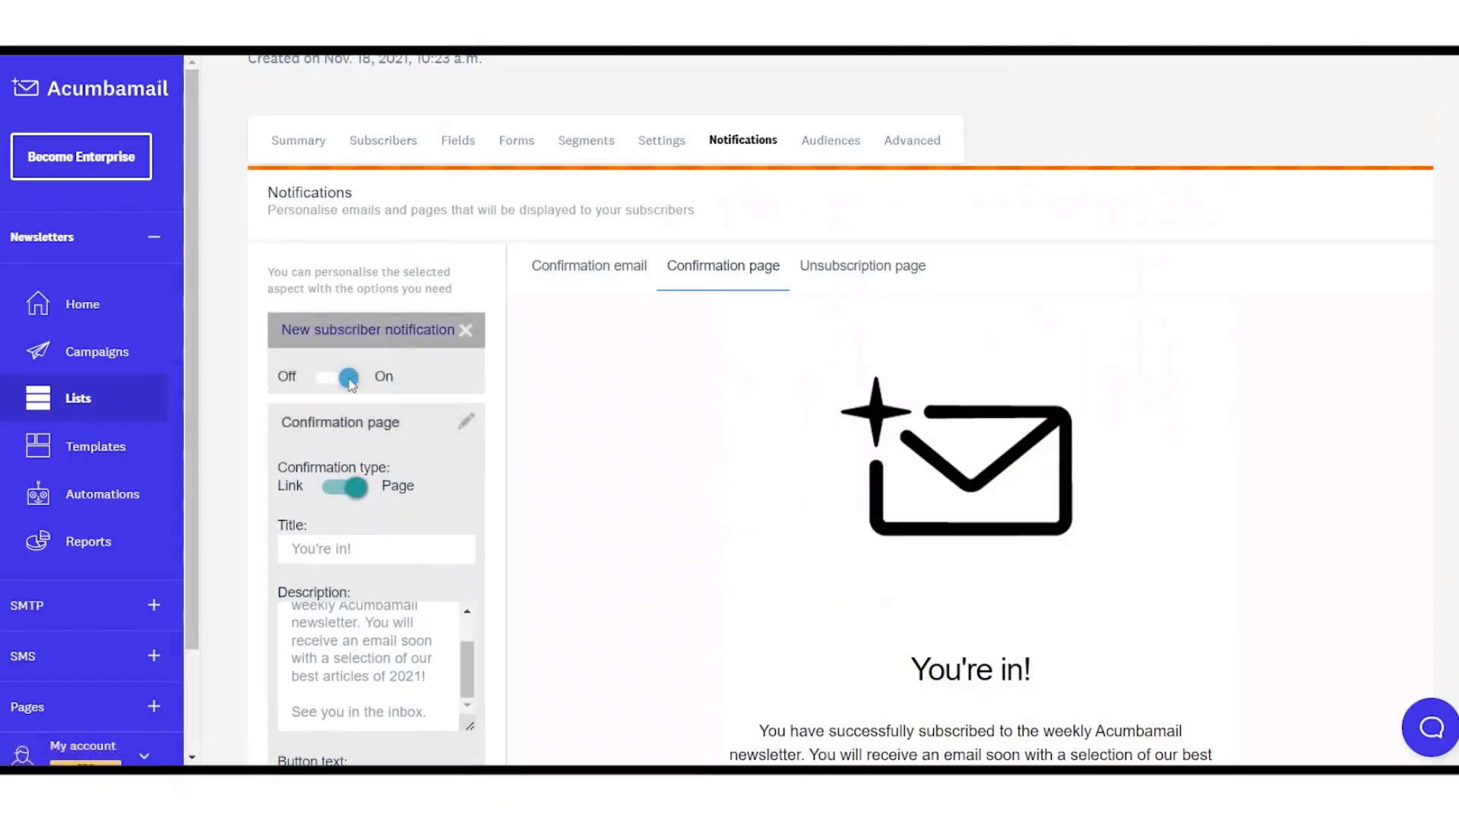
left_click(332, 380)
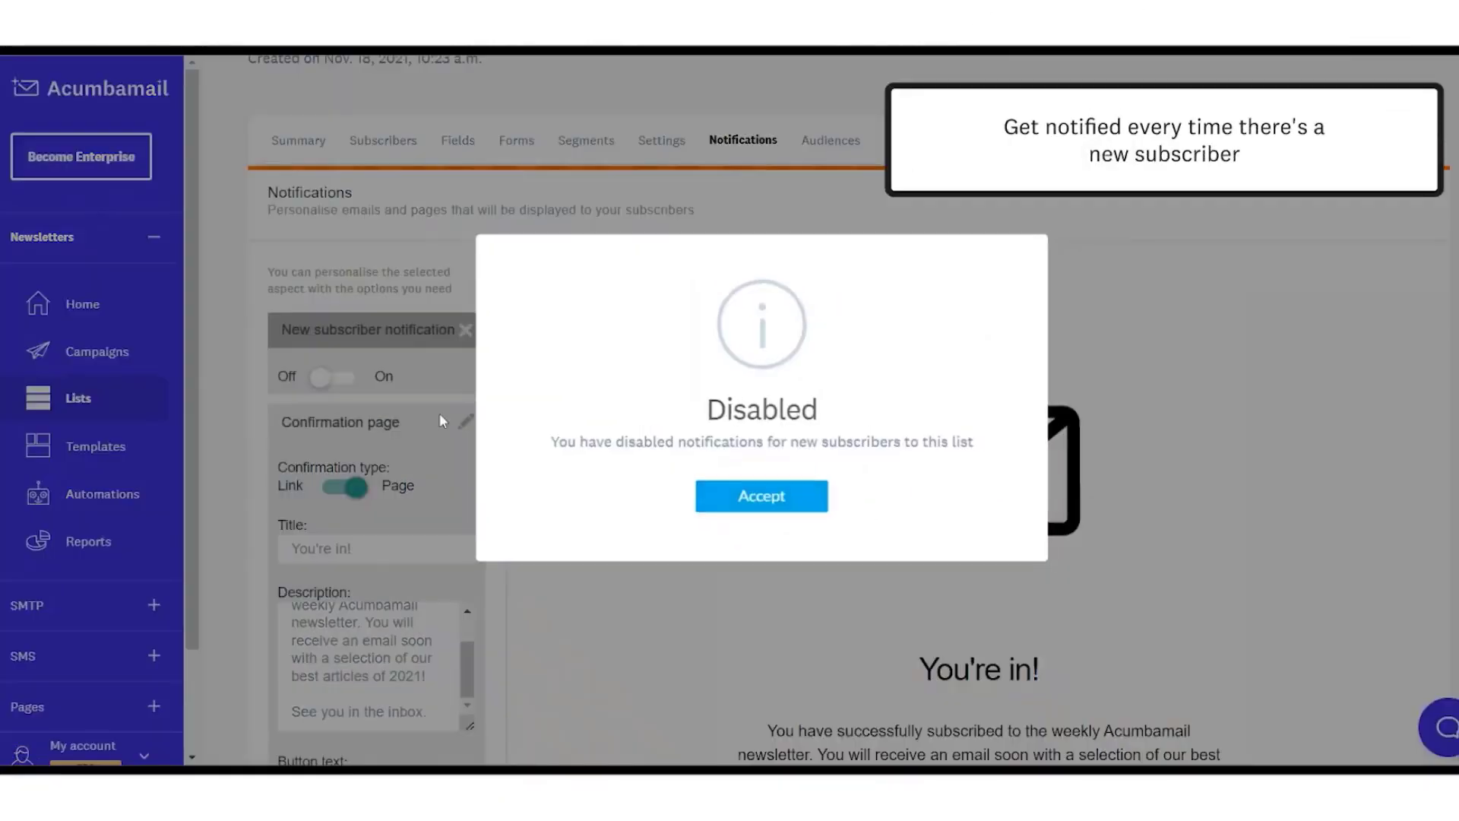
left_click(726, 492)
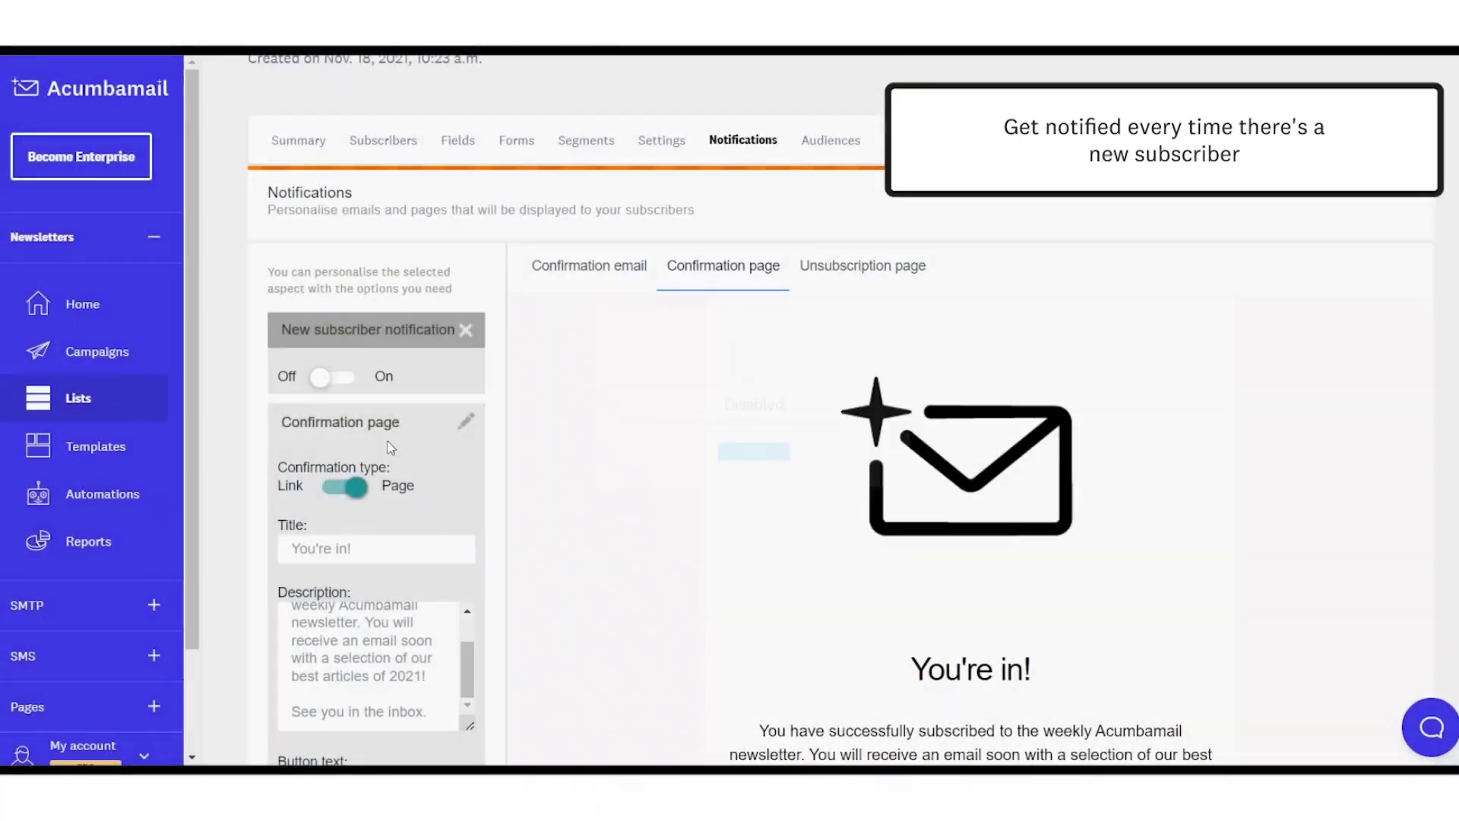
left_click(347, 385)
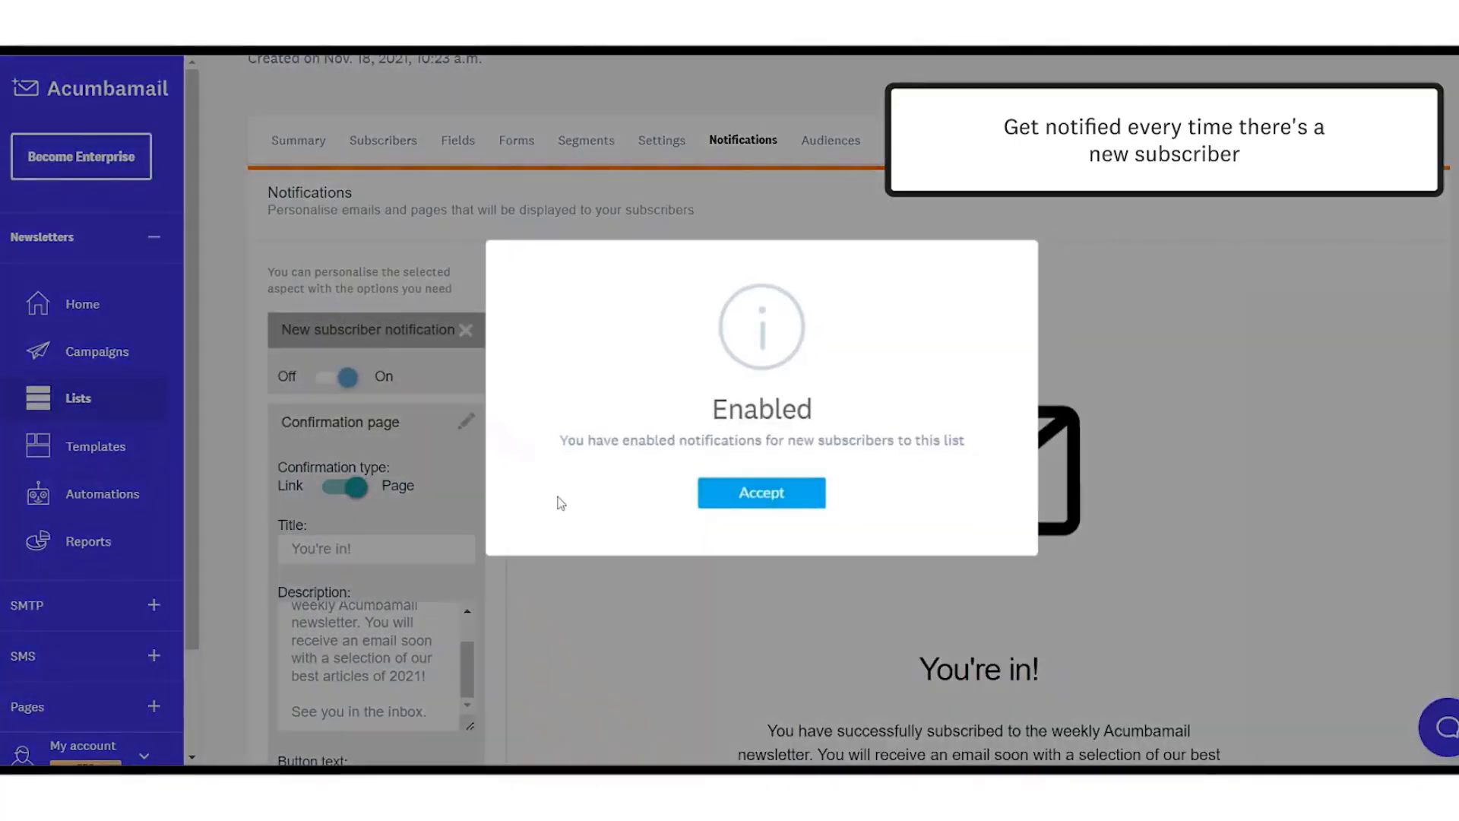
left_click(769, 499)
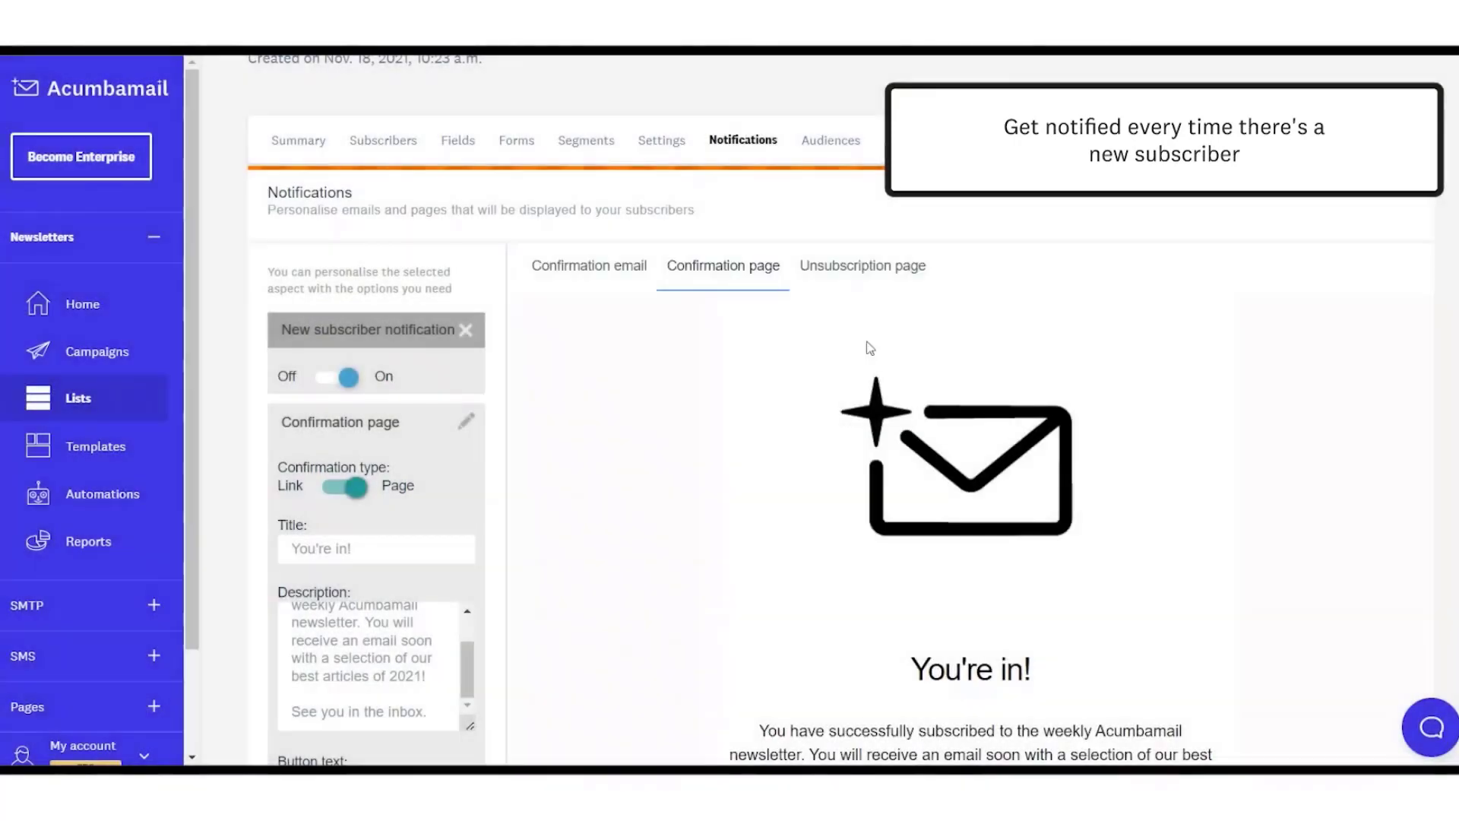
- Review the unsubscription page's title, description and button text, and save its settings
left_click(847, 272)
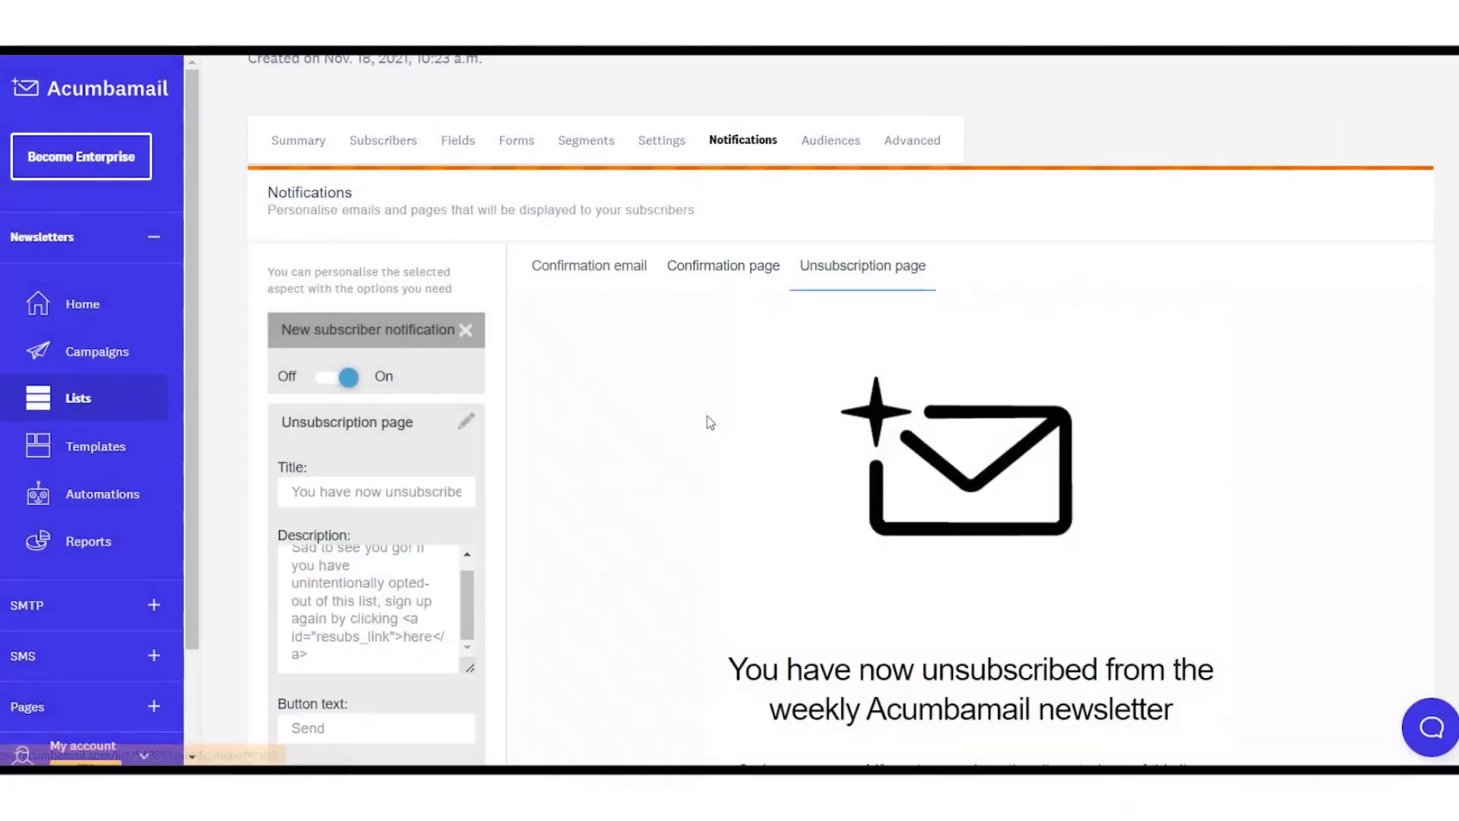
scroll(621, 616, "down", 2)
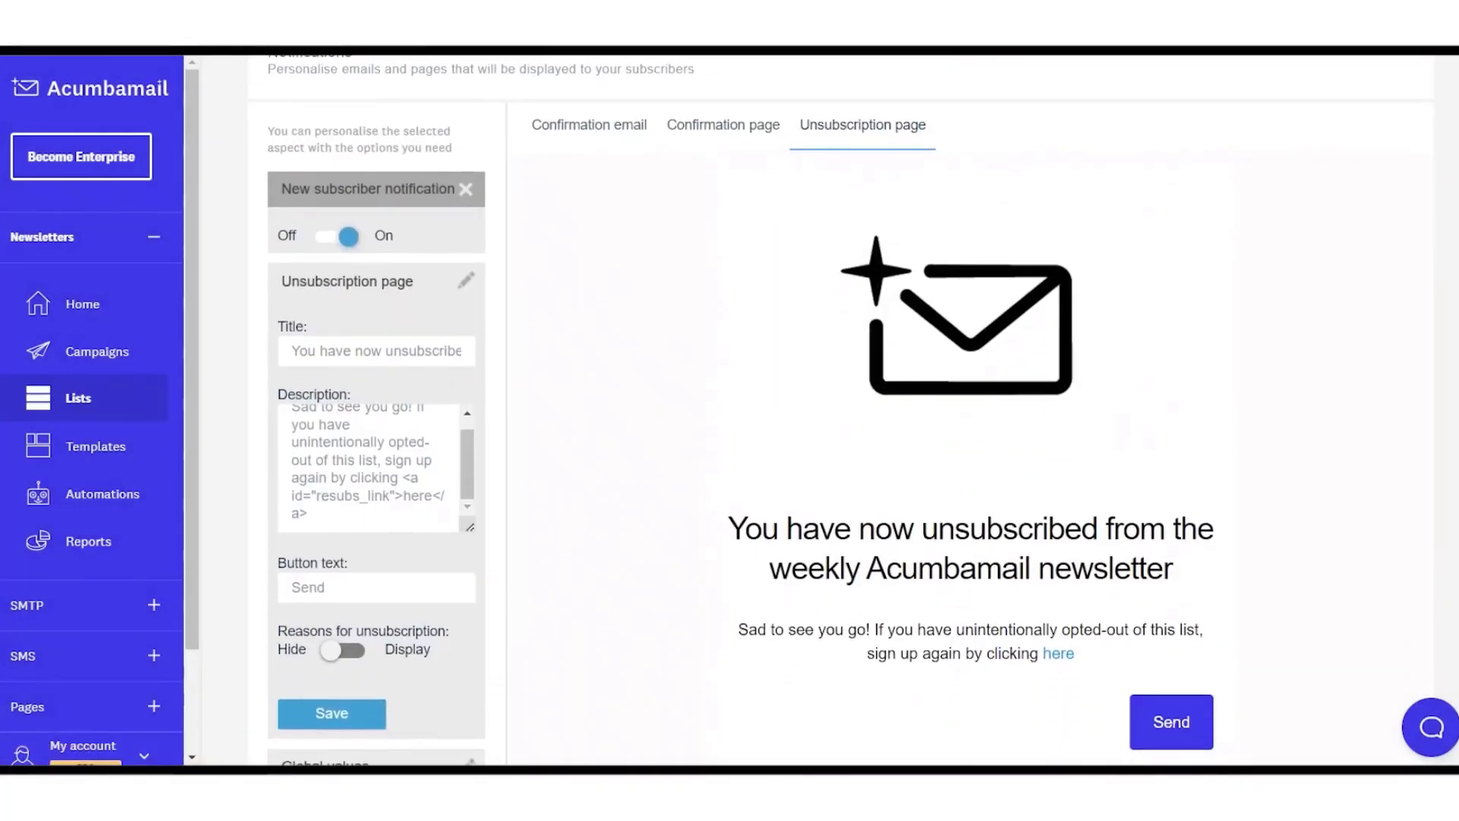
scroll(373, 510, "up", 1)
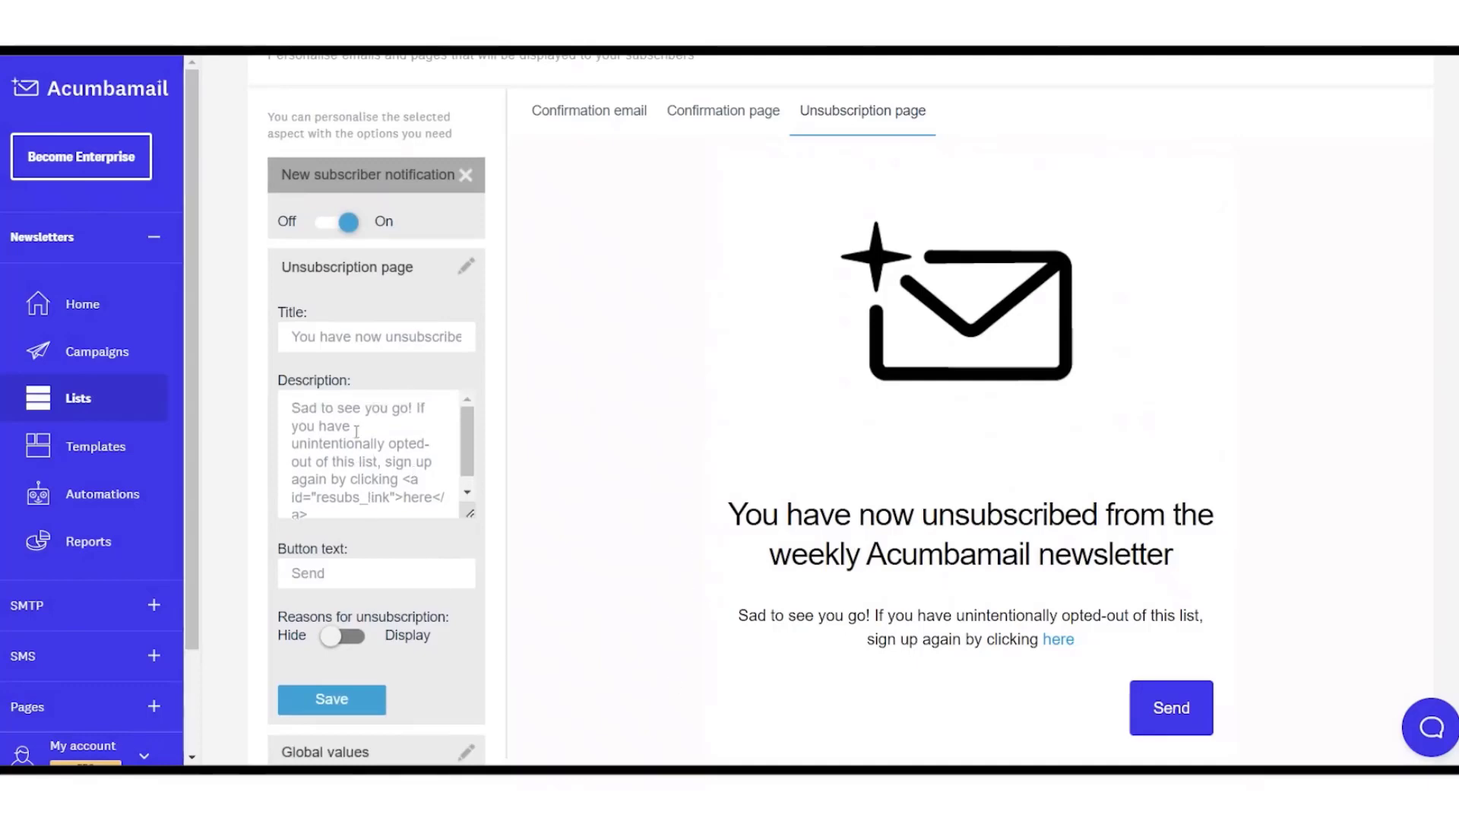
scroll(380, 478, "down", 1)
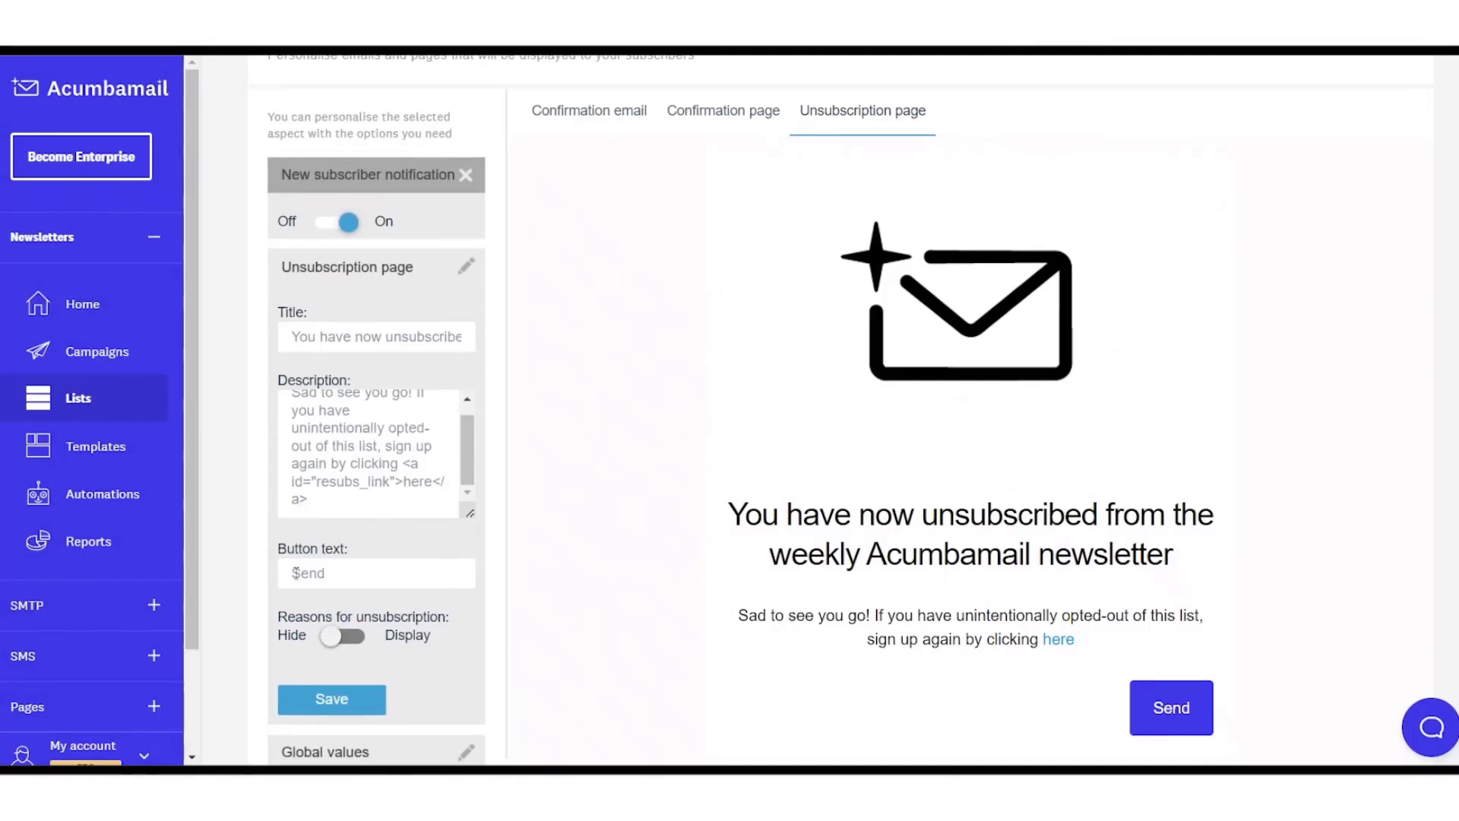
scroll(304, 578, "down", 1)
left_click(330, 605)
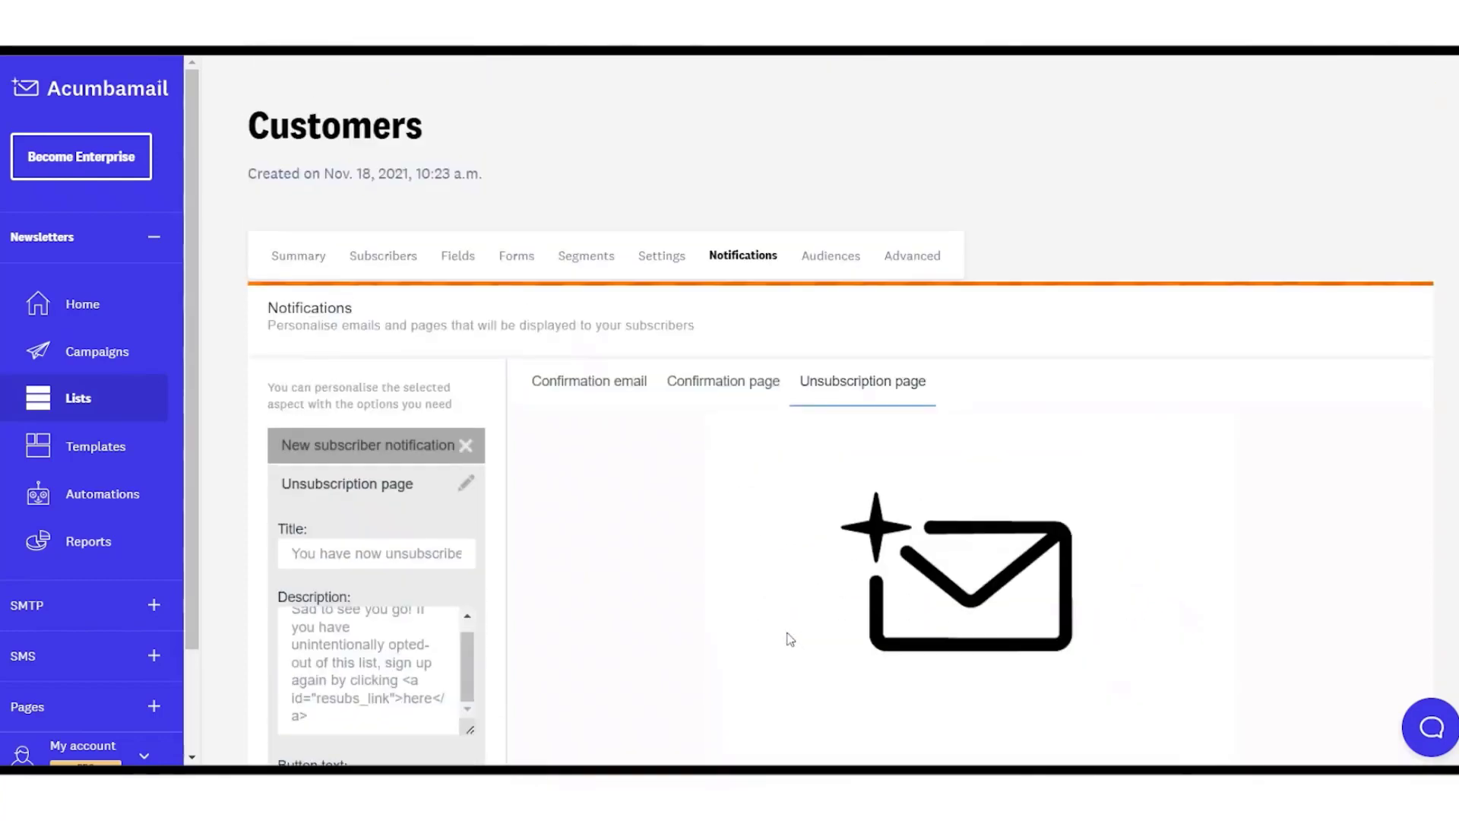
- Open the list's audiences and look over the option for syncing subscribers with Facebook audiences
left_click(857, 259)
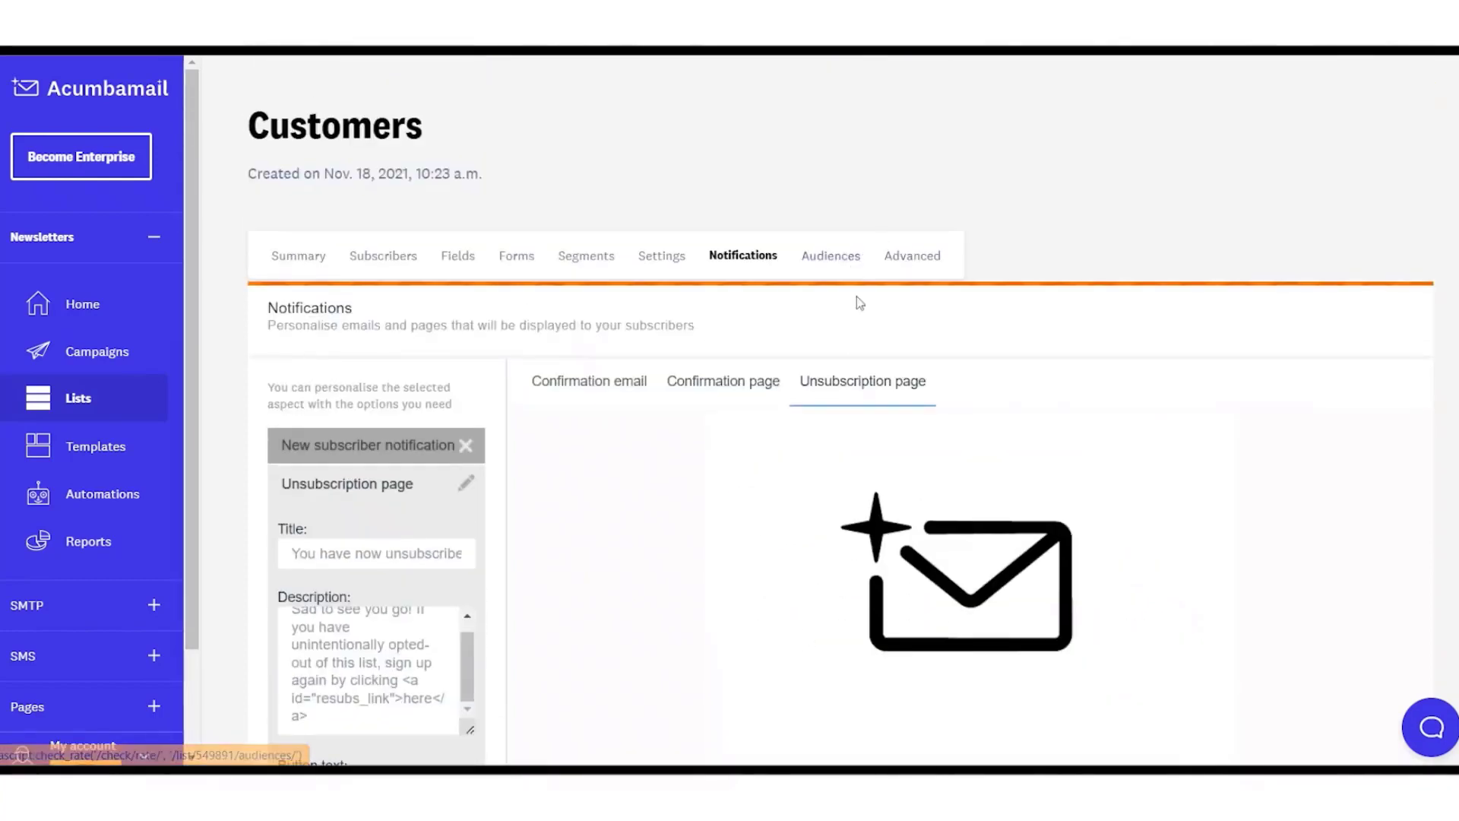
scroll(805, 426, "down", 2)
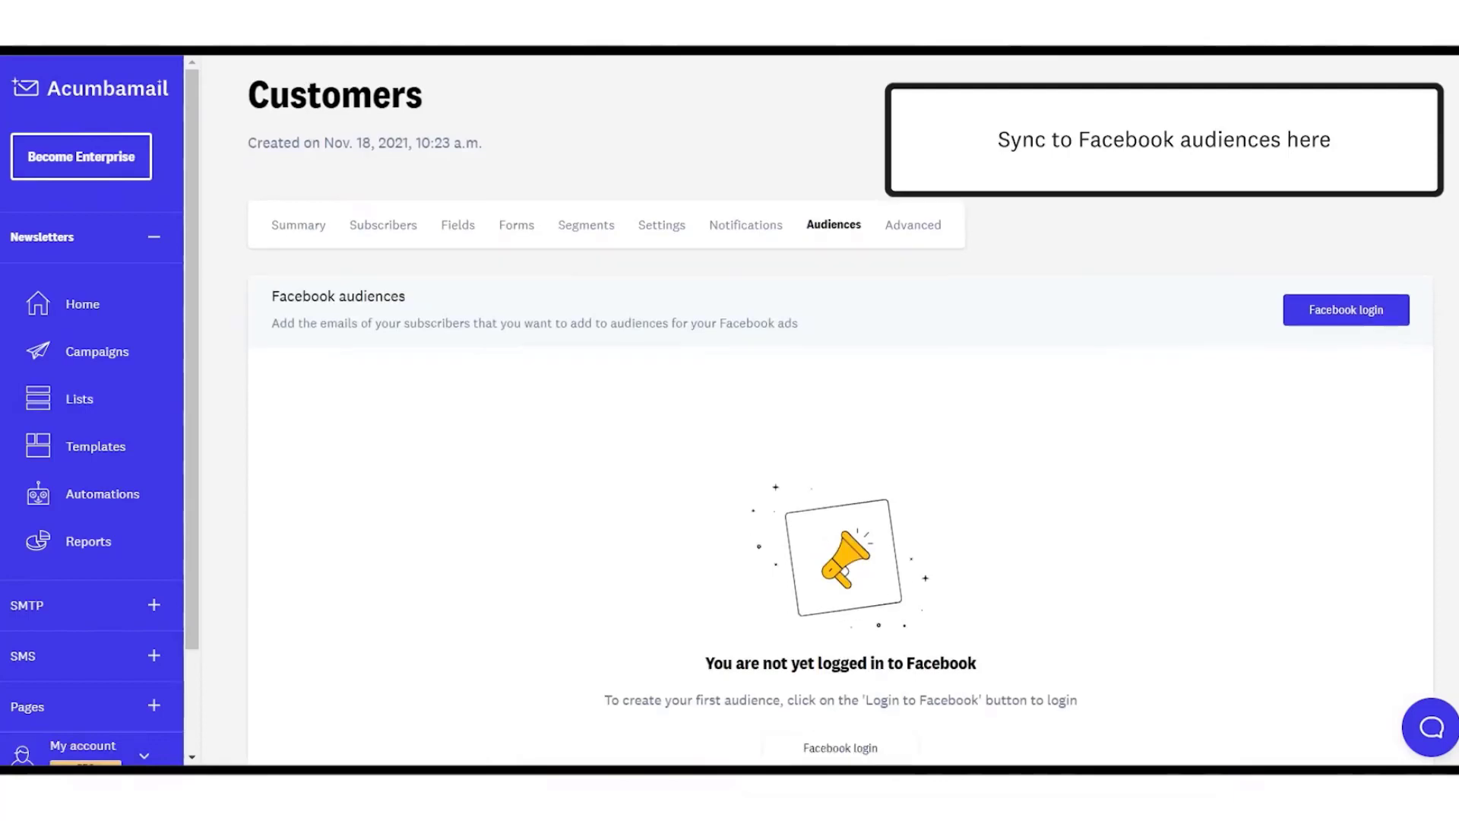
scroll(1260, 226, "up", 2)
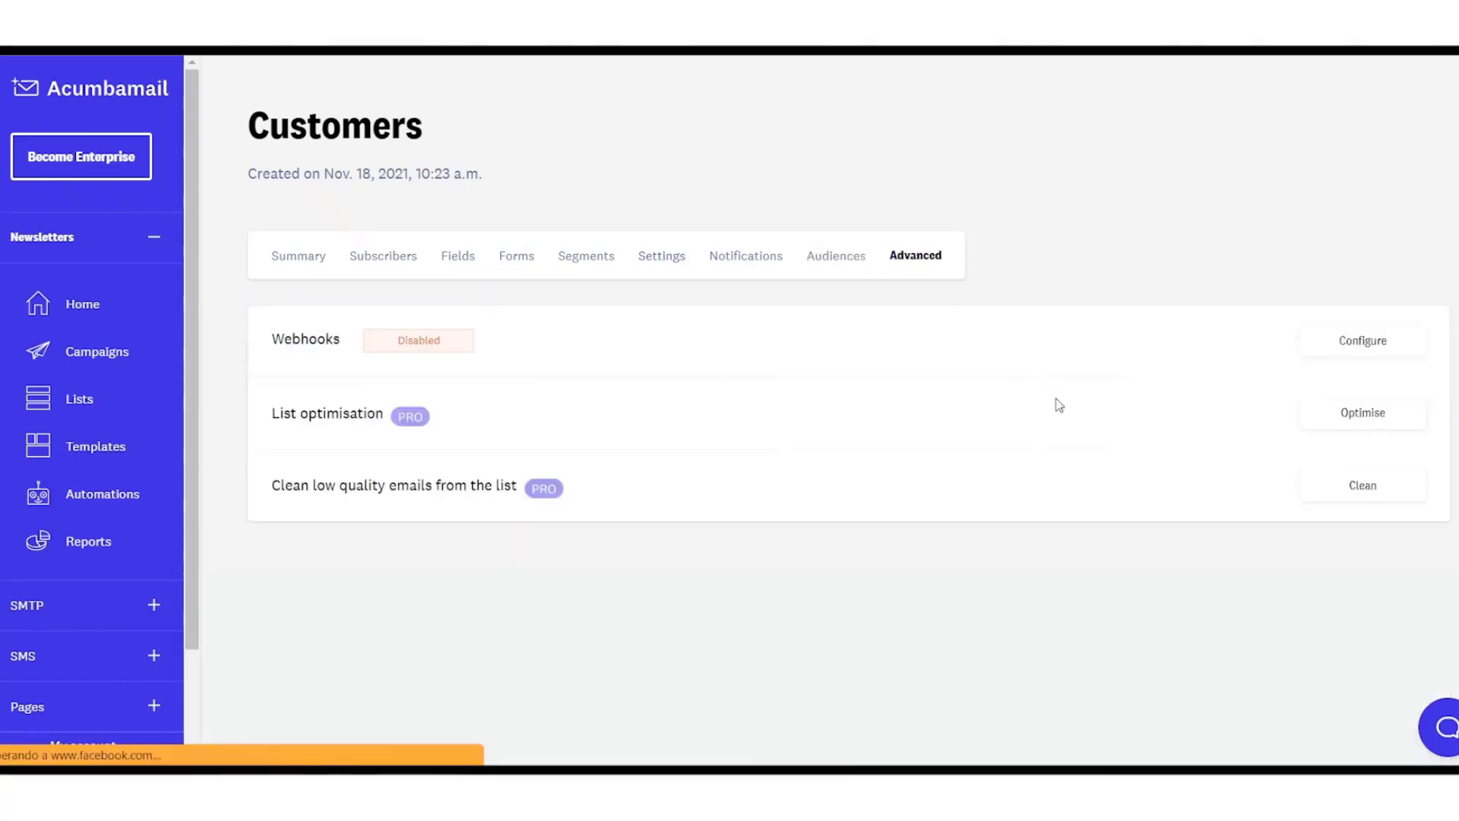
- In the list optimisation, try 6 unopened campaigns, set the months since a campaign was not opened to 4, and analyse the list
left_click(1335, 413)
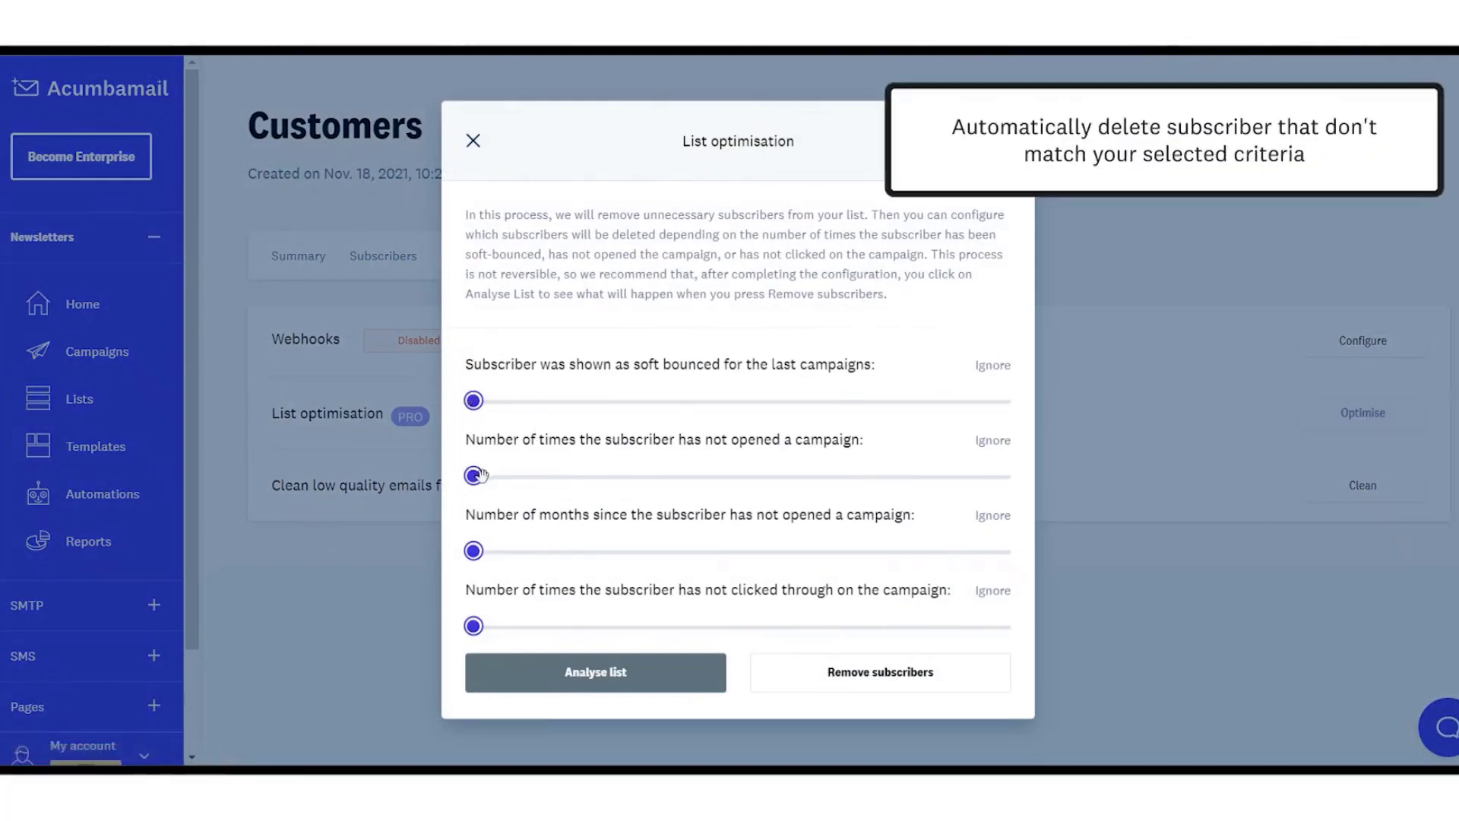
left_click_drag(473, 477, 546, 479)
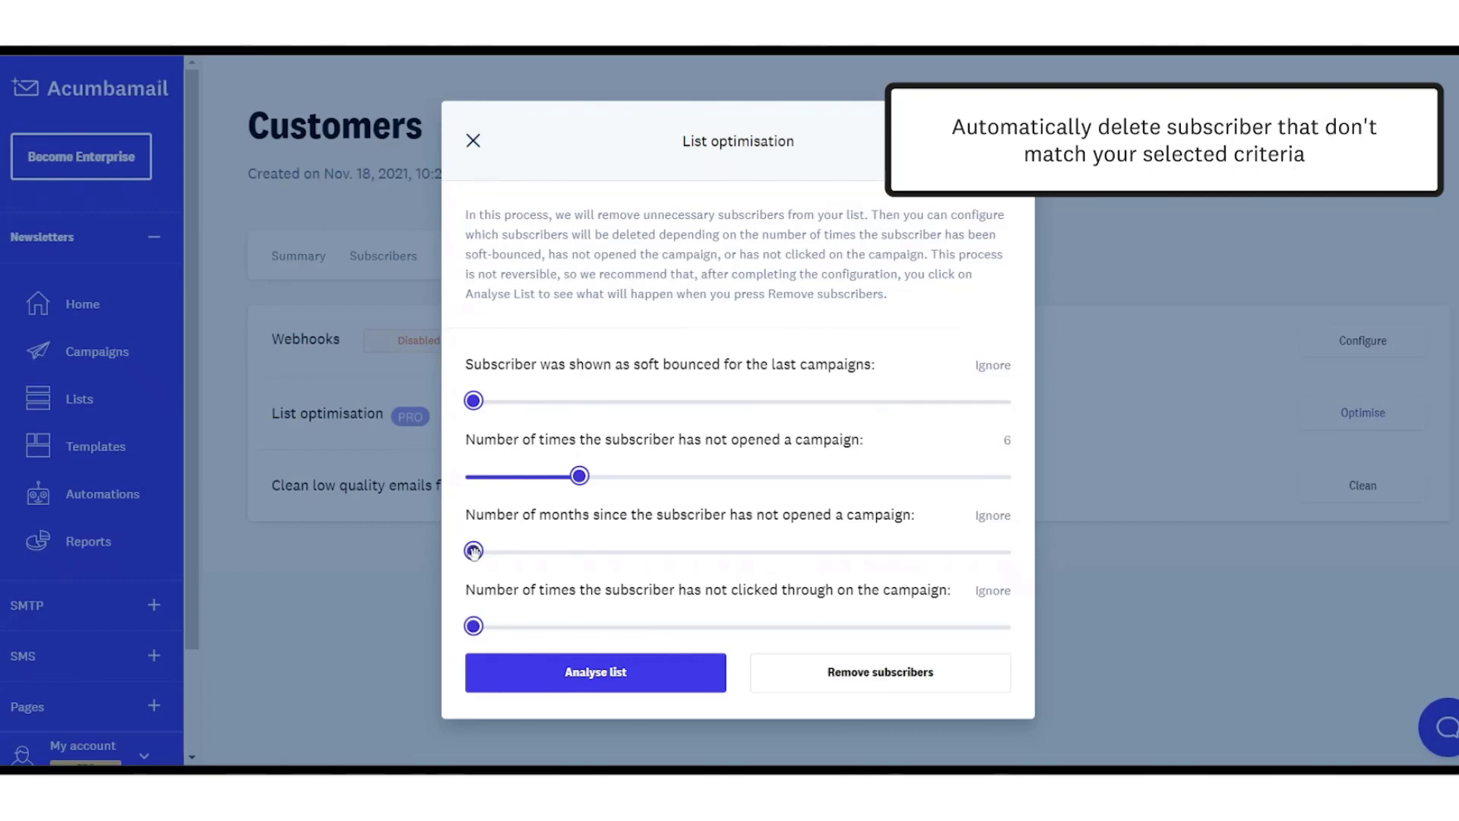
left_click_drag(473, 551, 647, 552)
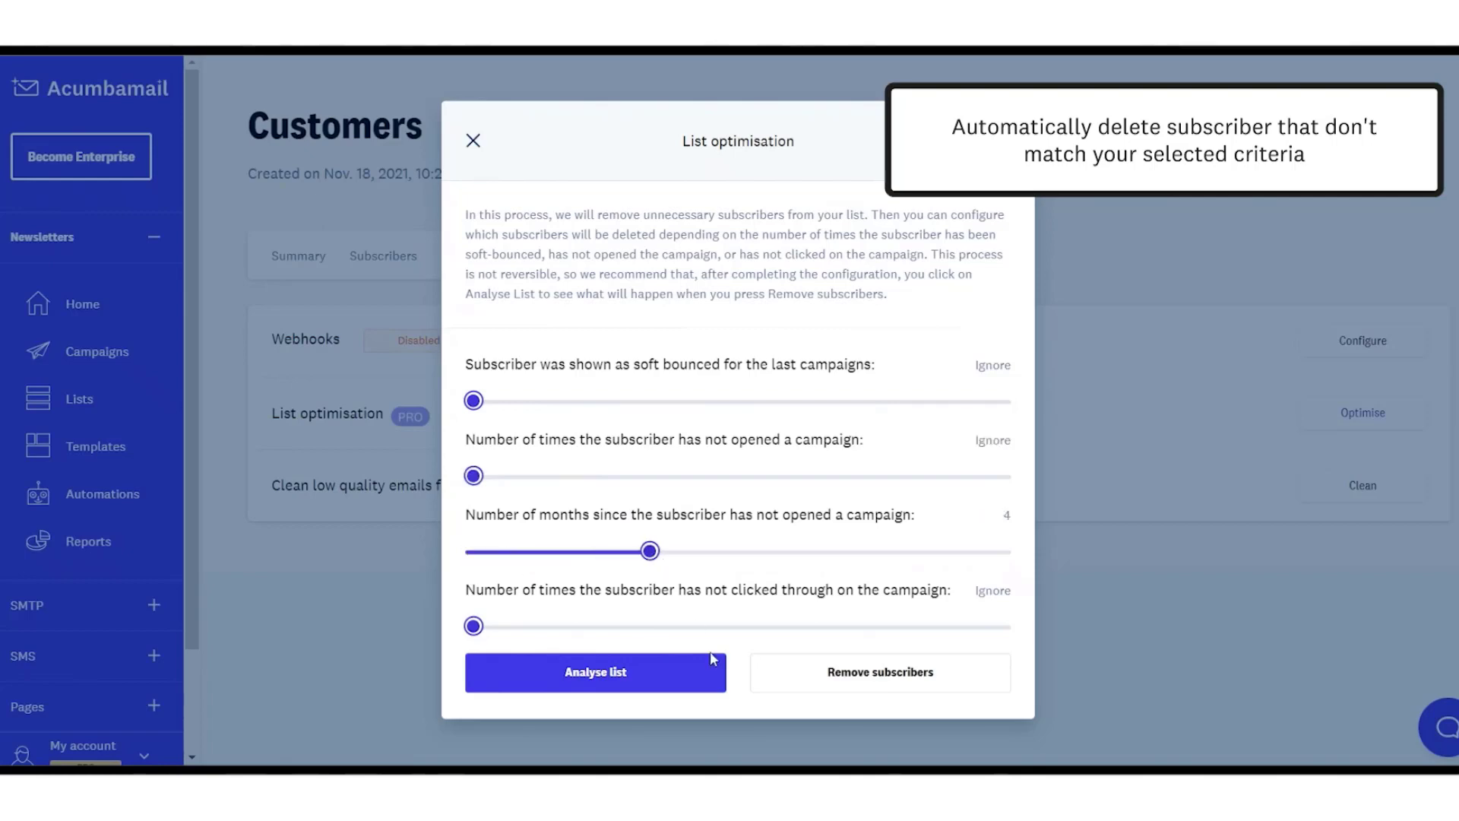
left_click(544, 687)
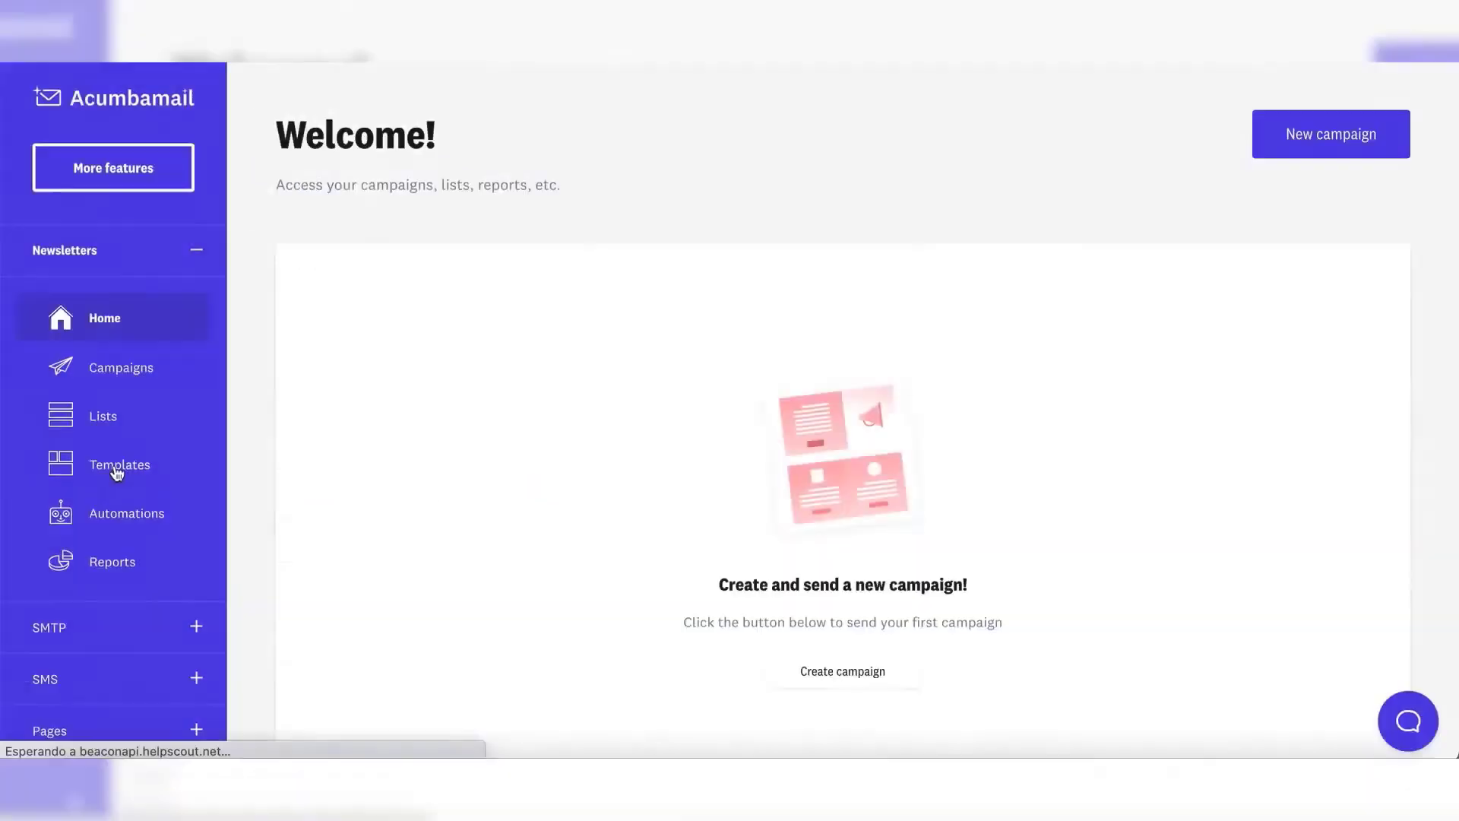
- Open the gallery for new templates and look through its categories and the available designs
left_click(119, 465)
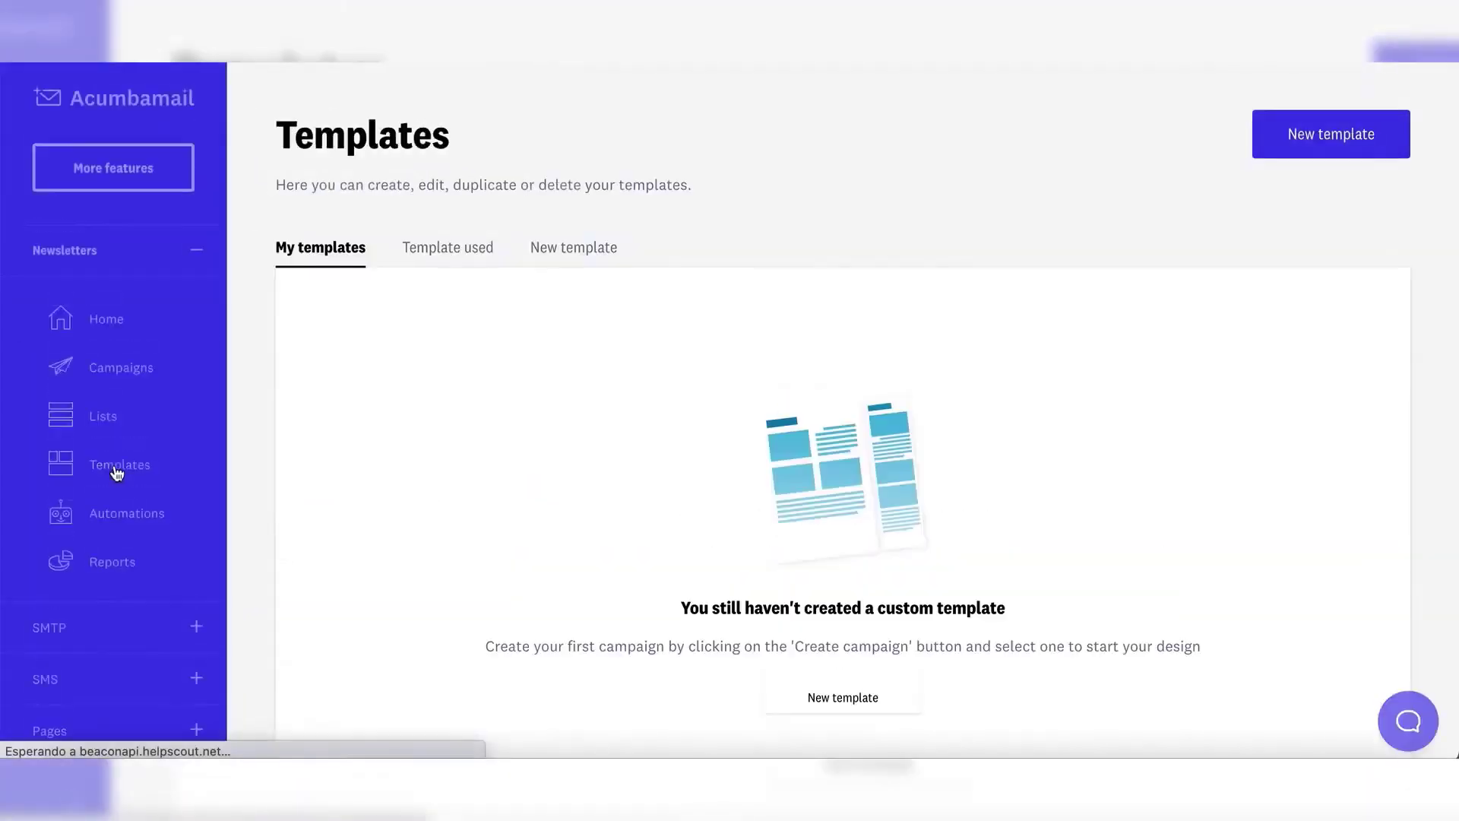
left_click(549, 266)
left_click(589, 308)
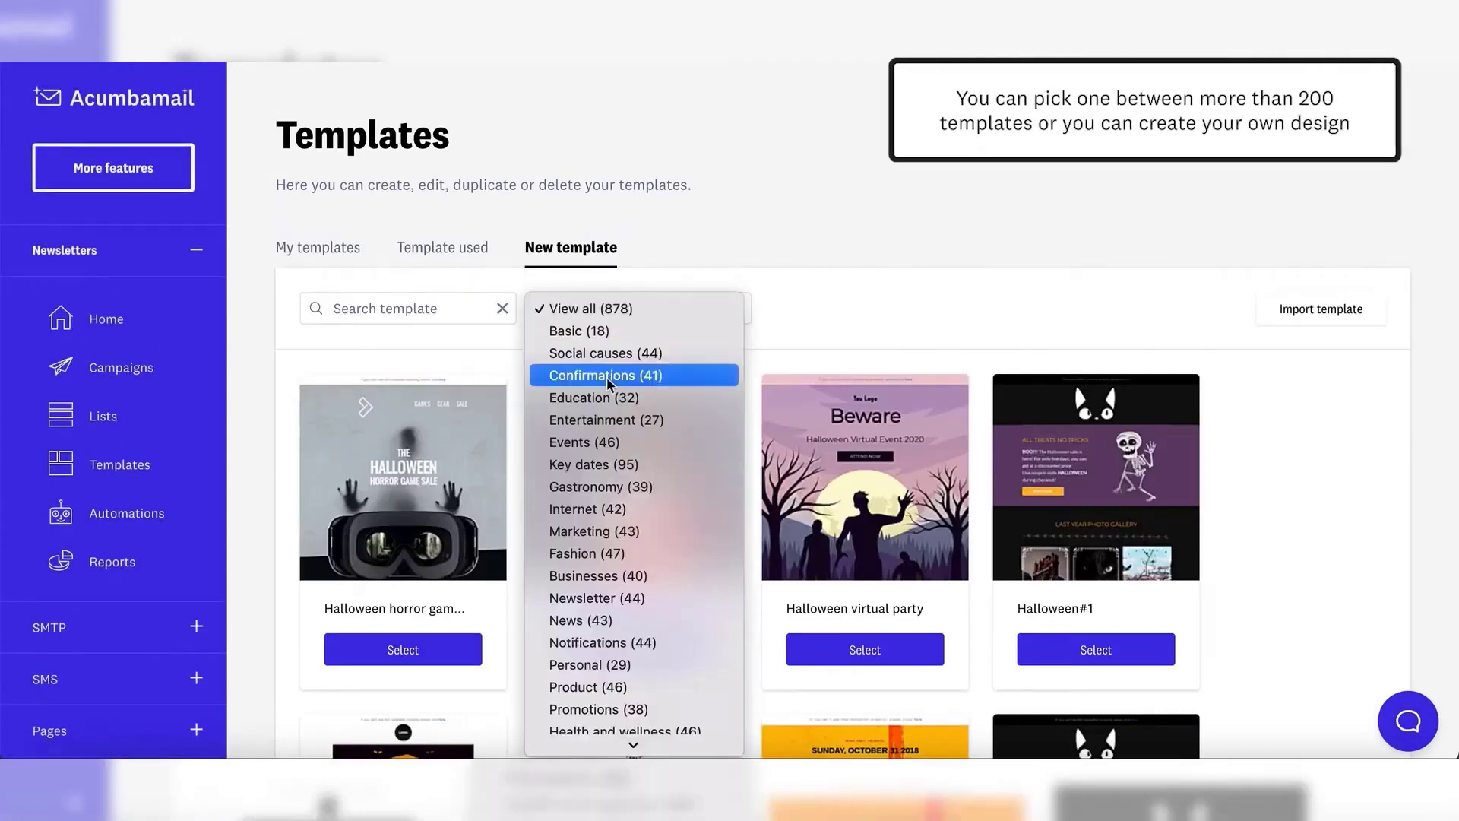
scroll(626, 575, "down", 1)
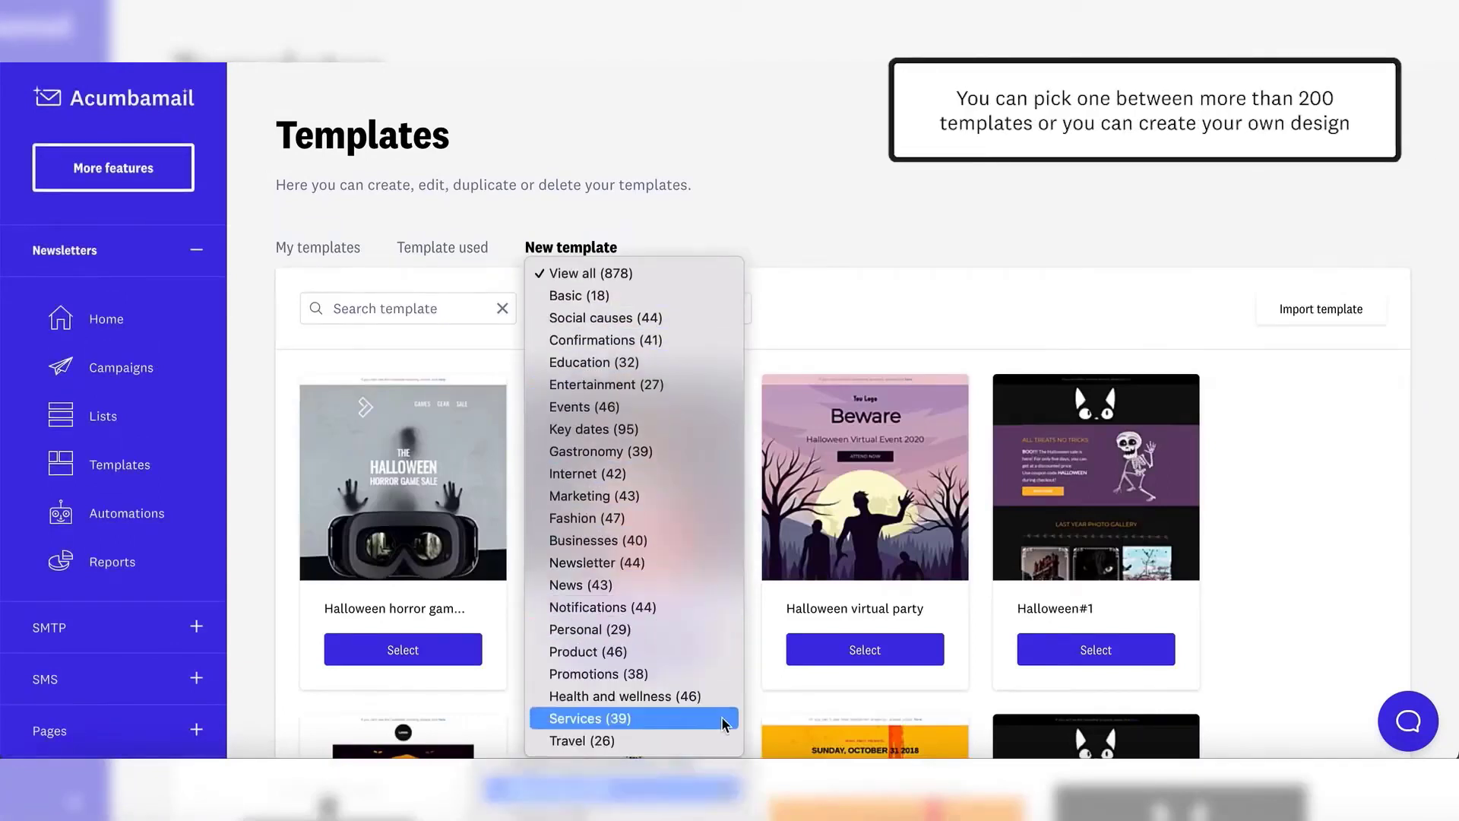
left_click(711, 241)
scroll(784, 280, "down", 1)
scroll(786, 276, "down", 10)
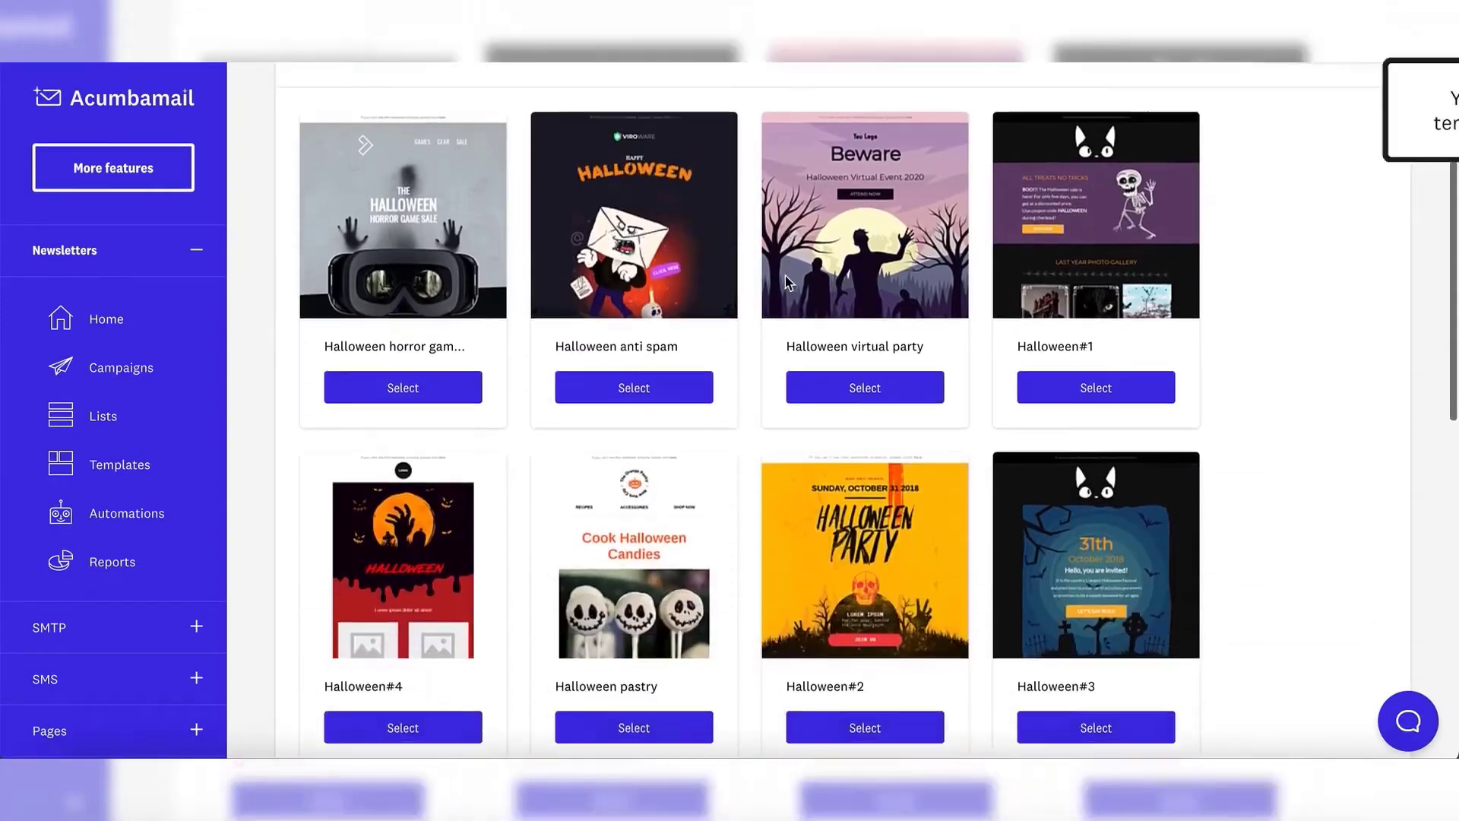
scroll(786, 279, "down", 3)
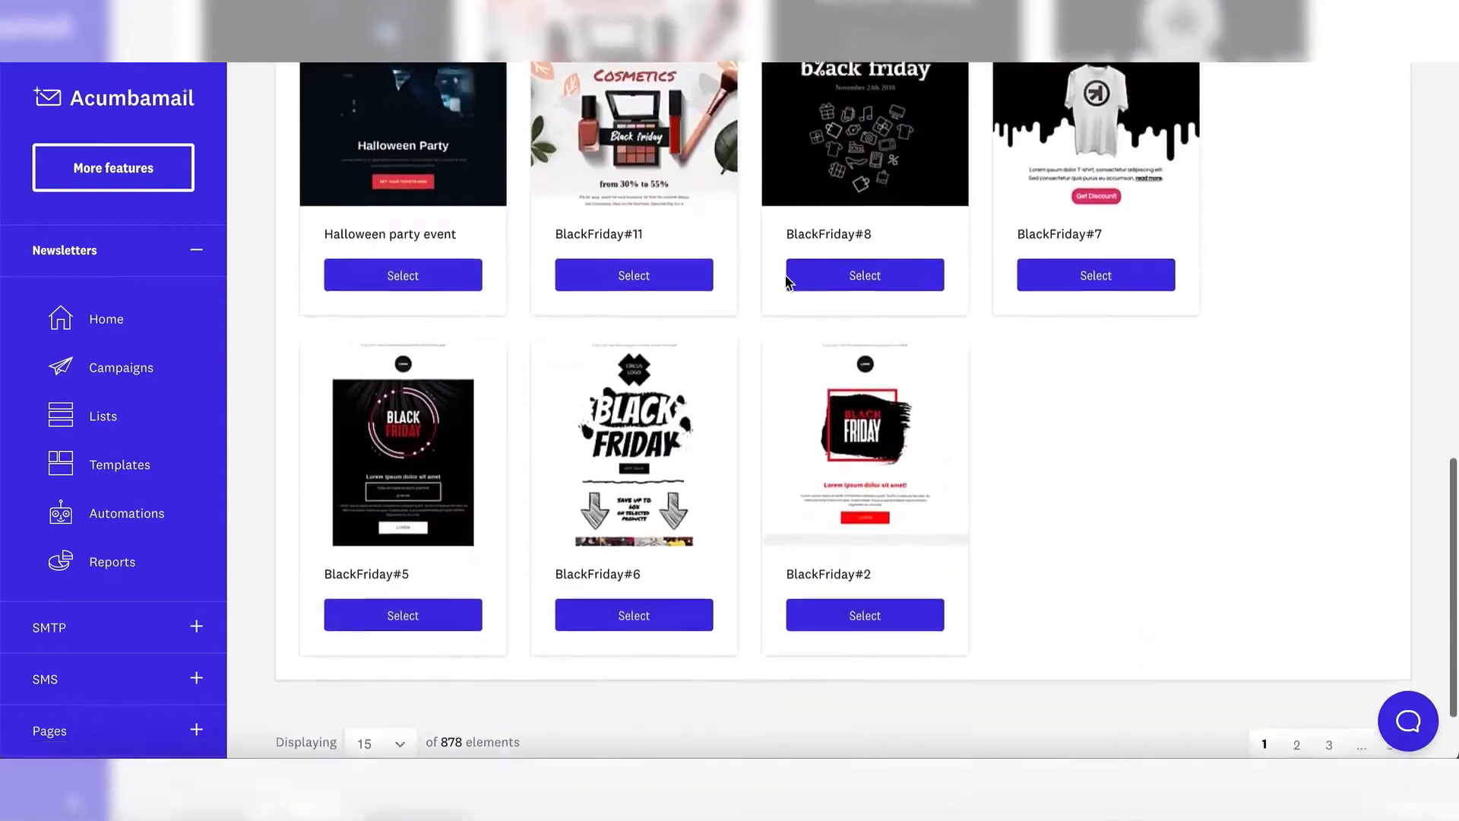
- Duplicate the BlackFriday#7 template under the name "My template" and open it for editing
left_click(1126, 267)
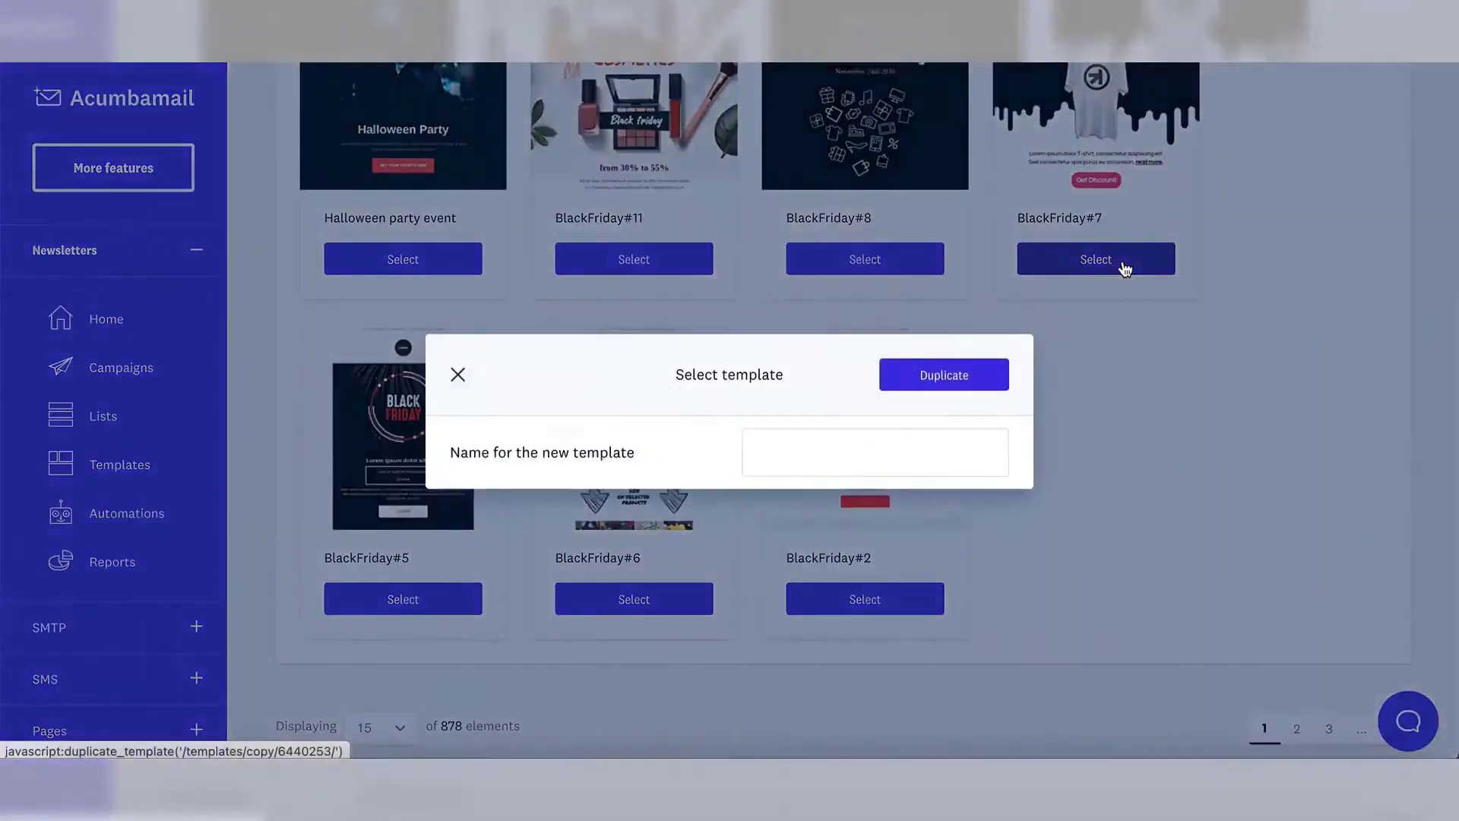
left_click(966, 439)
type("M")
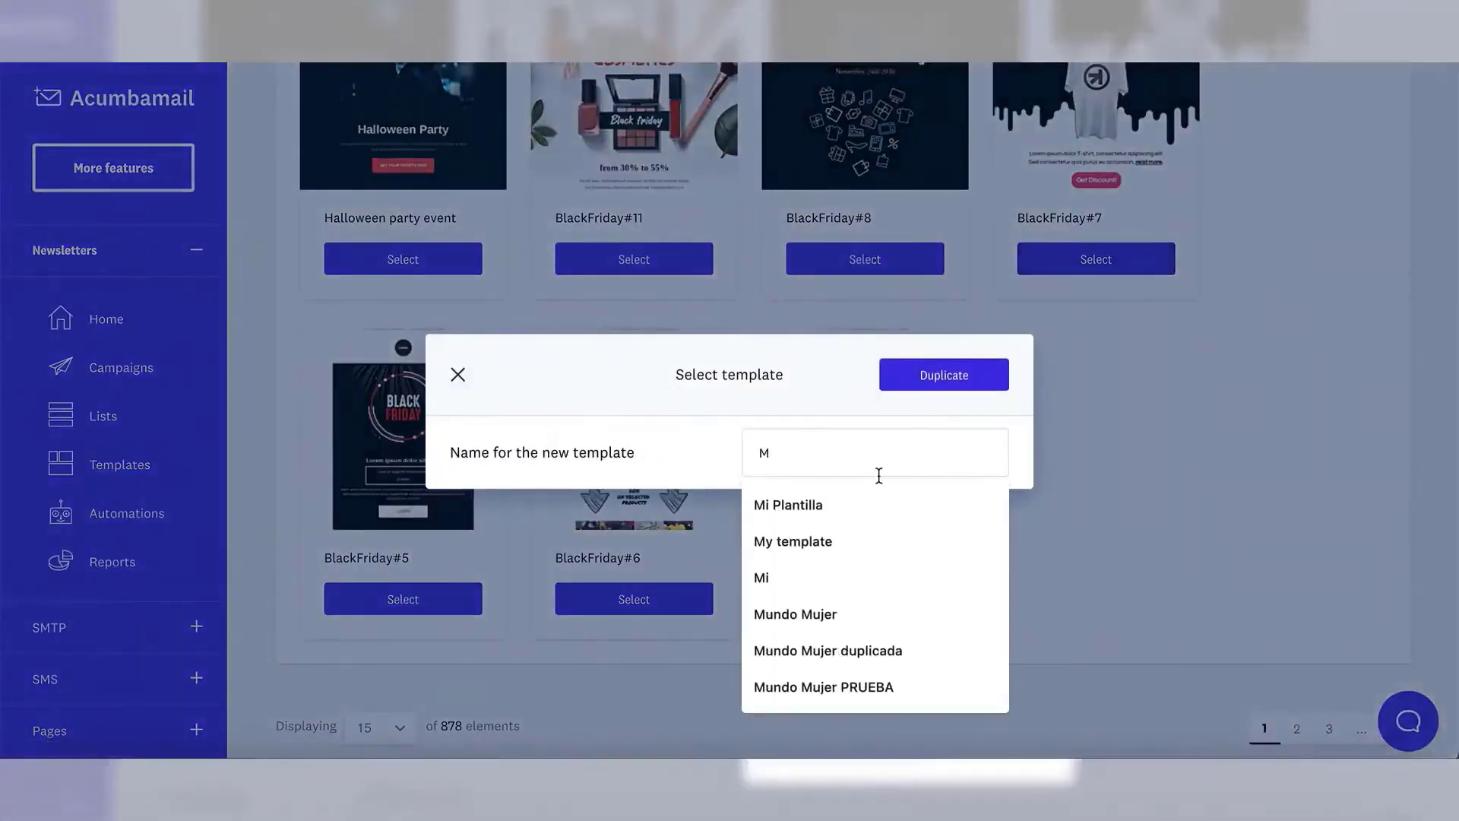
type("y template")
left_click(857, 504)
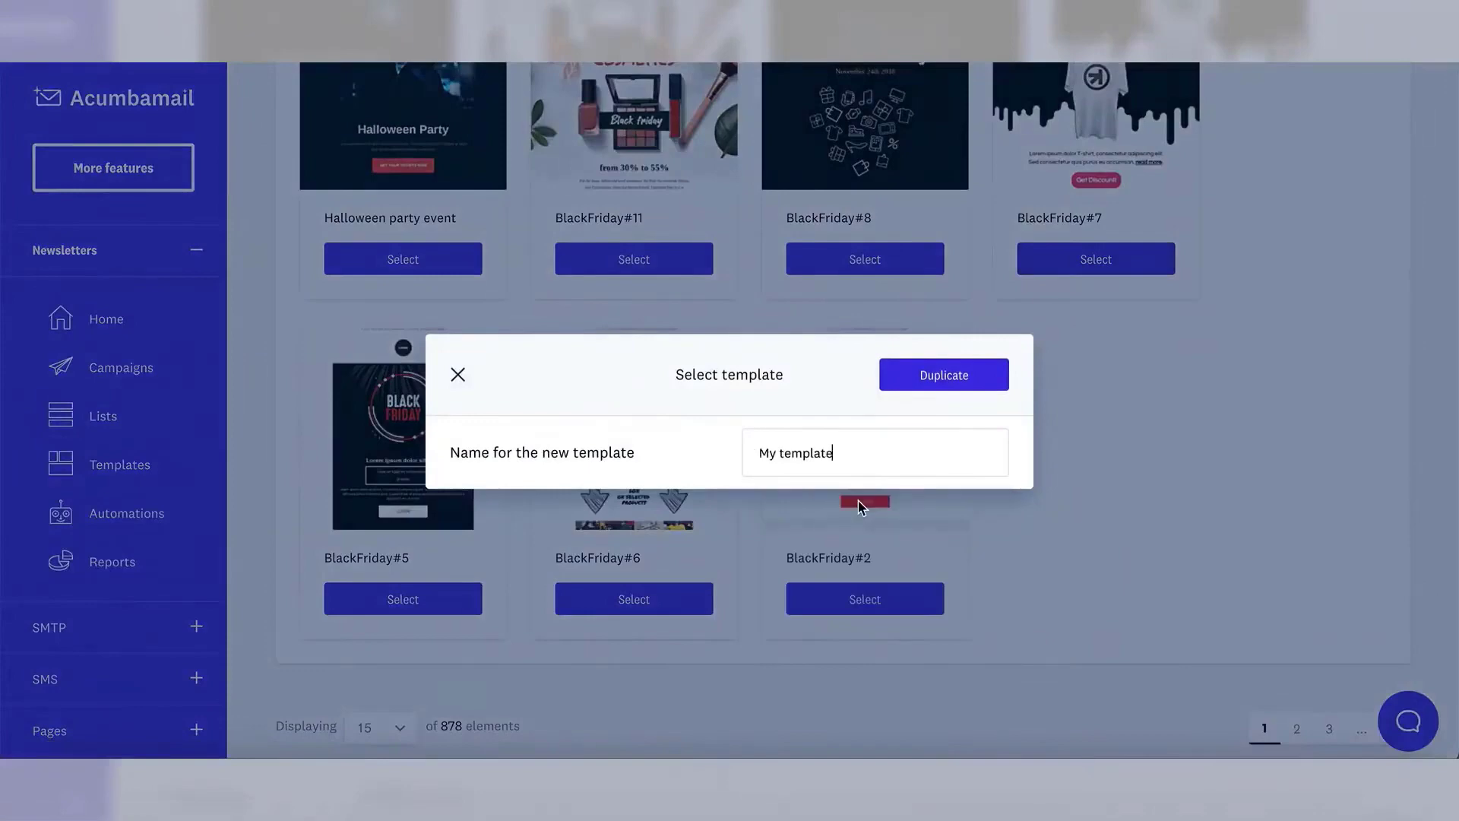
left_click(932, 371)
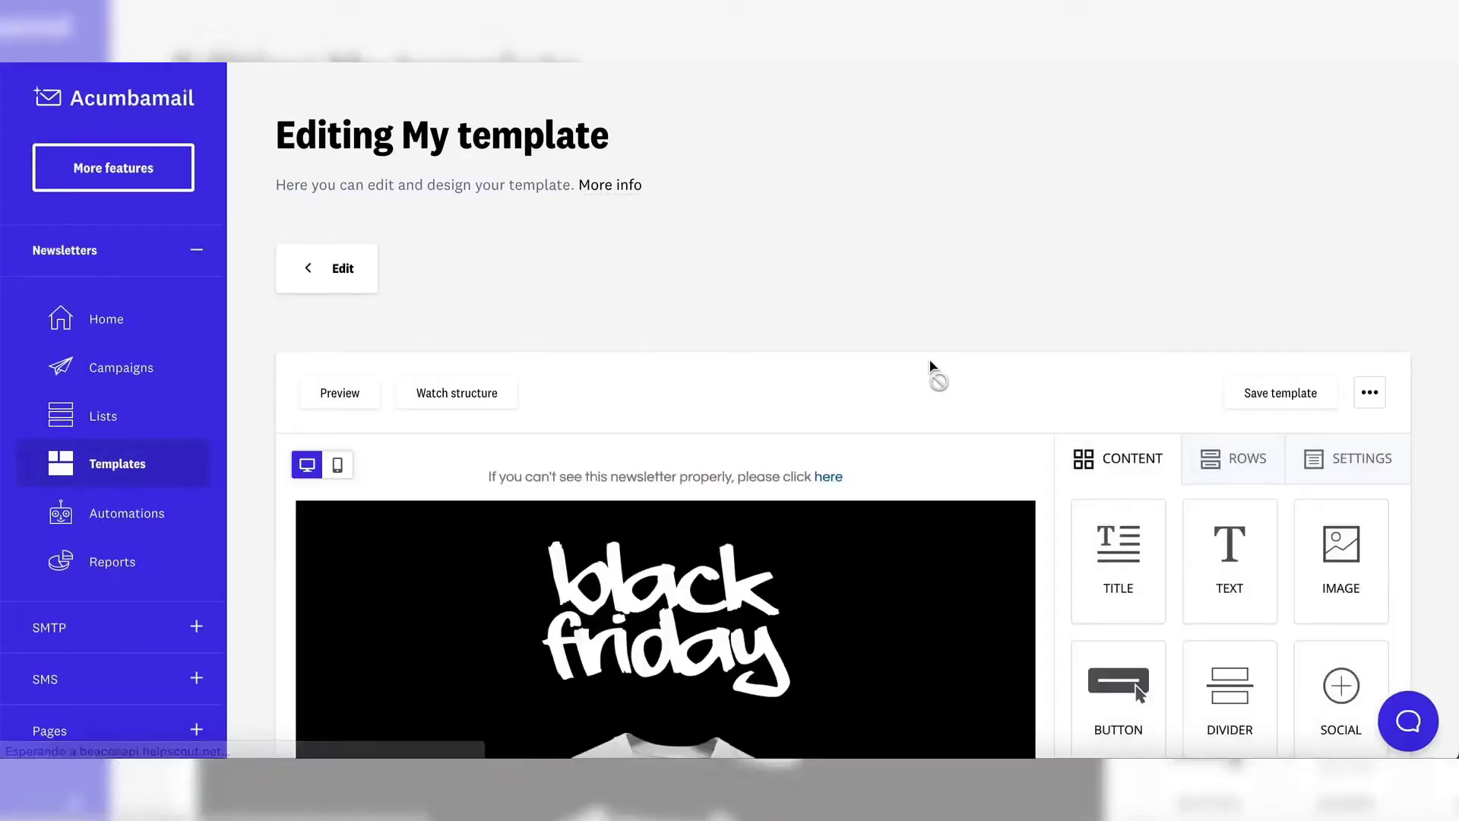
- Replace the T-shirt image in the template with deportivas.png and set the image width to 75%
scroll(932, 353, "down", 5)
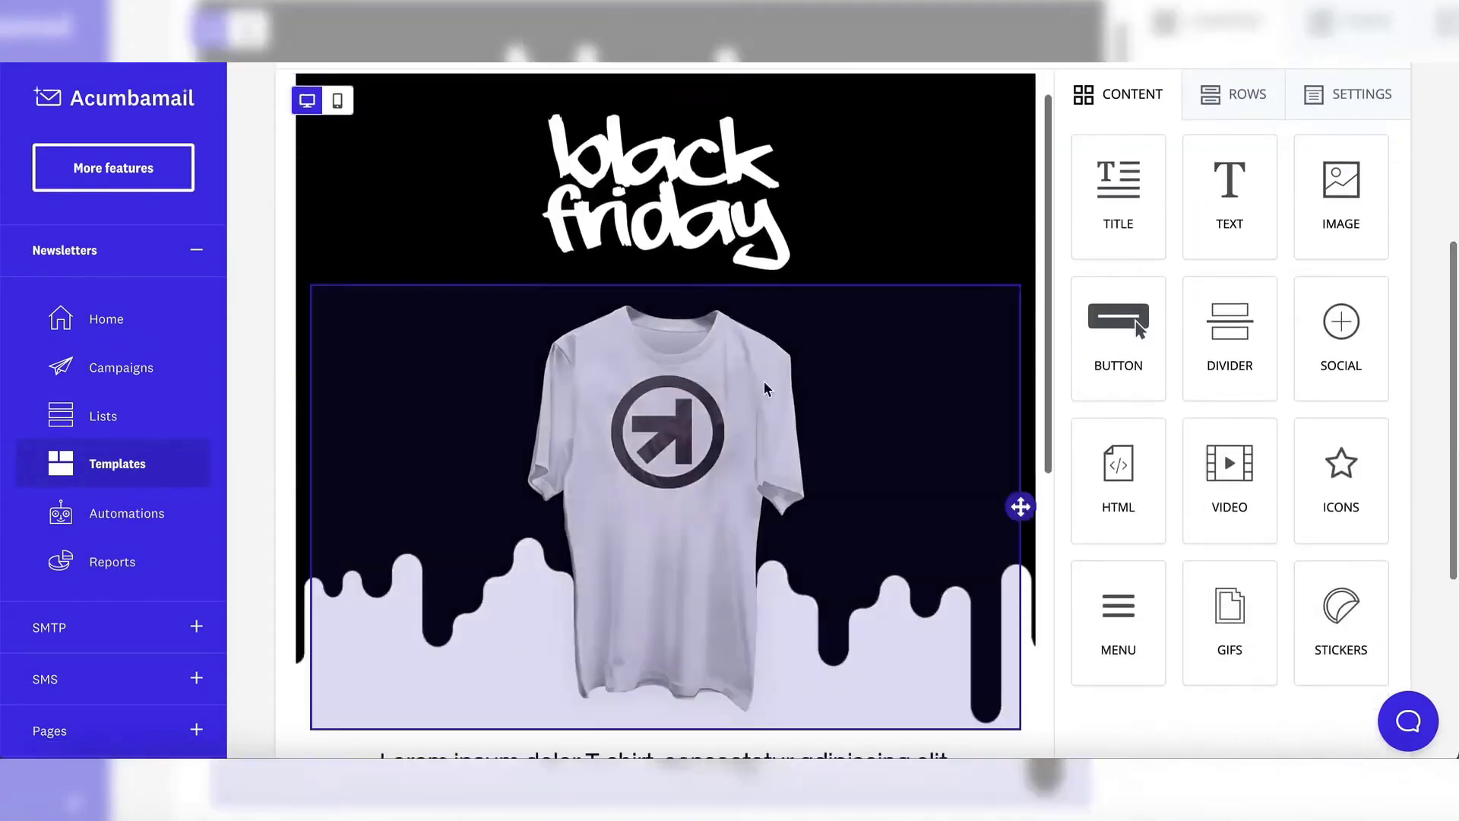
left_click(754, 385)
left_click(1115, 479)
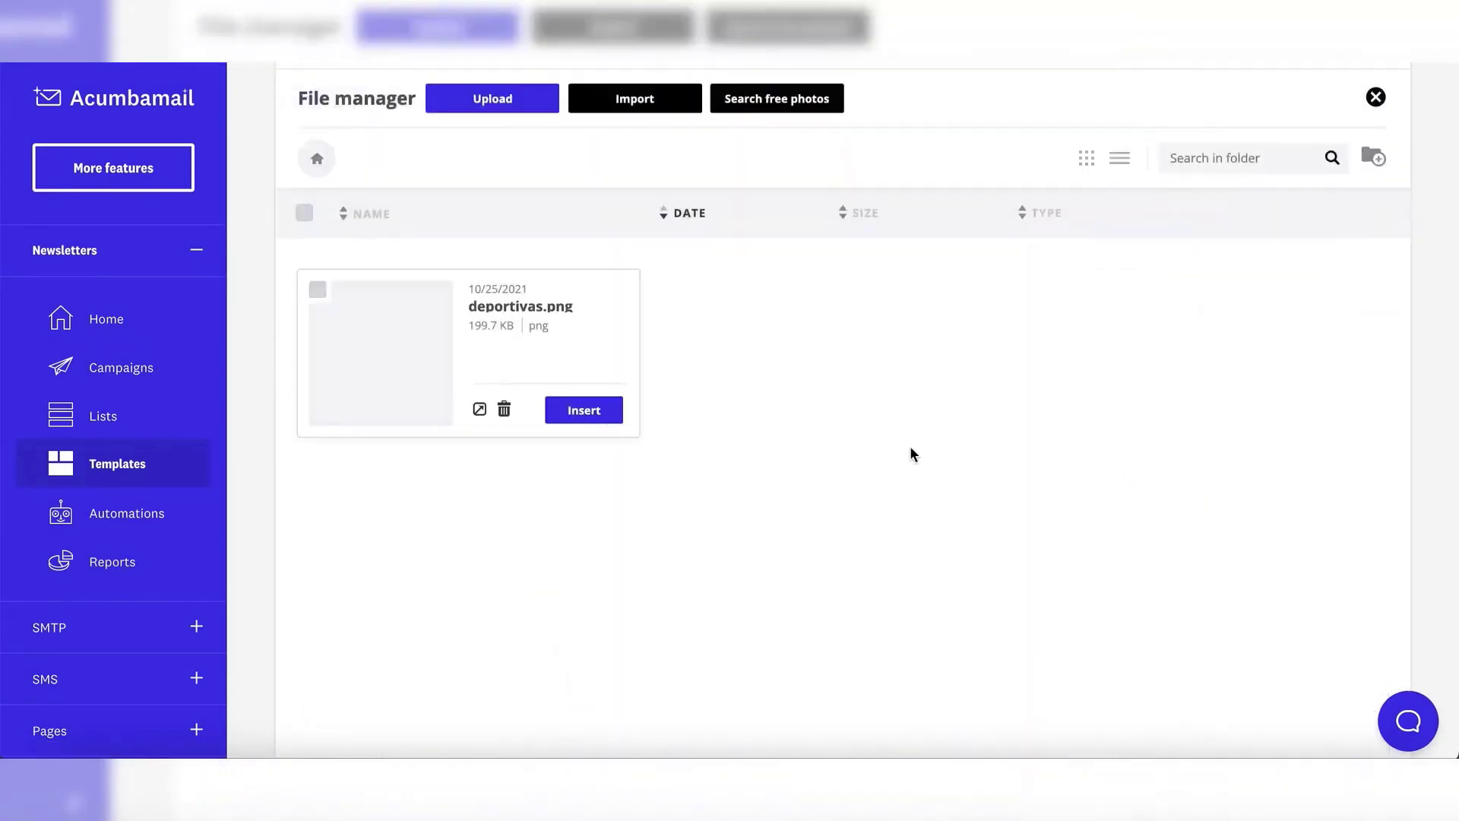
left_click(583, 411)
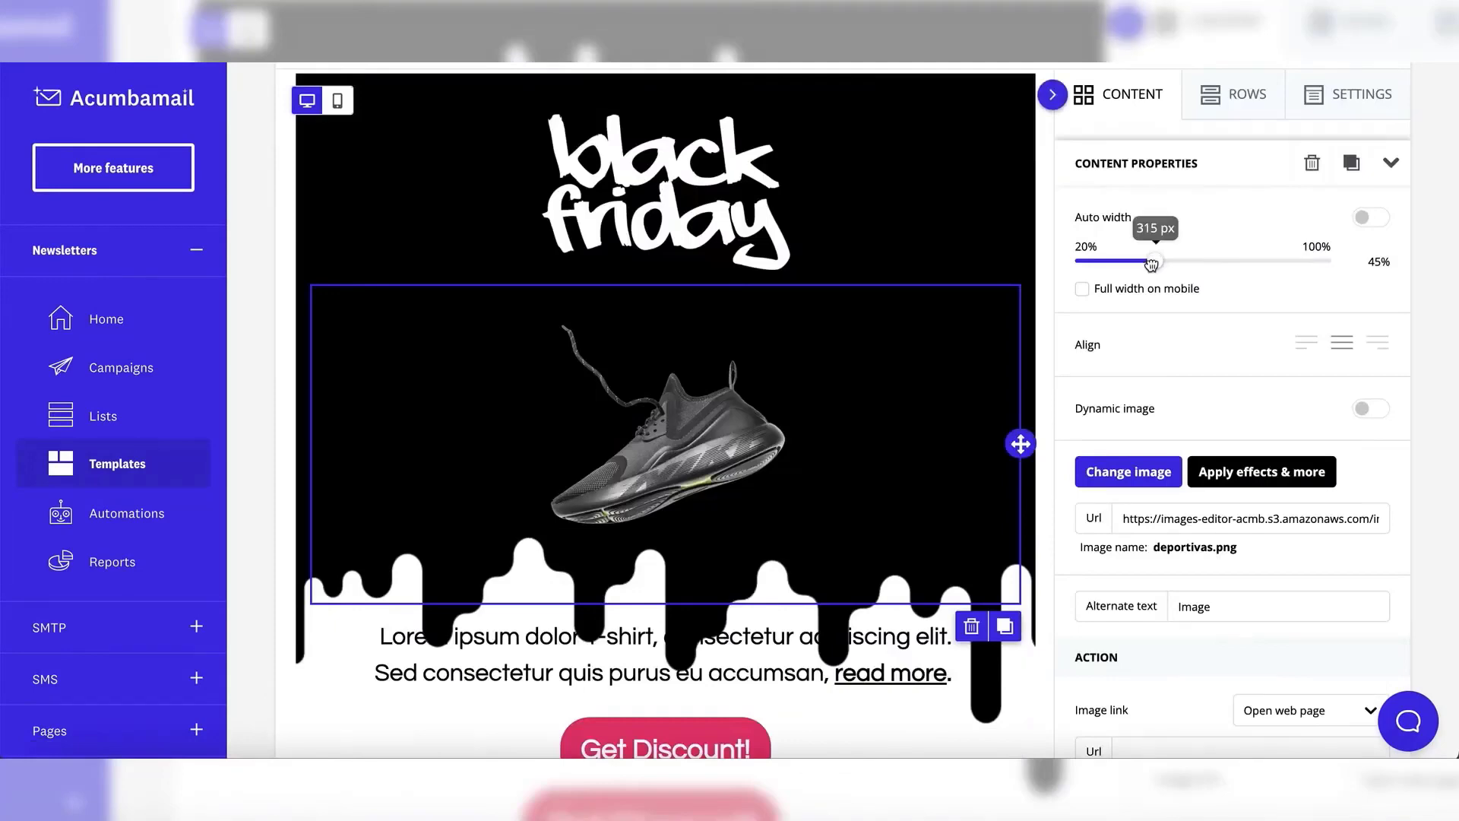
left_click_drag(1155, 260, 1253, 268)
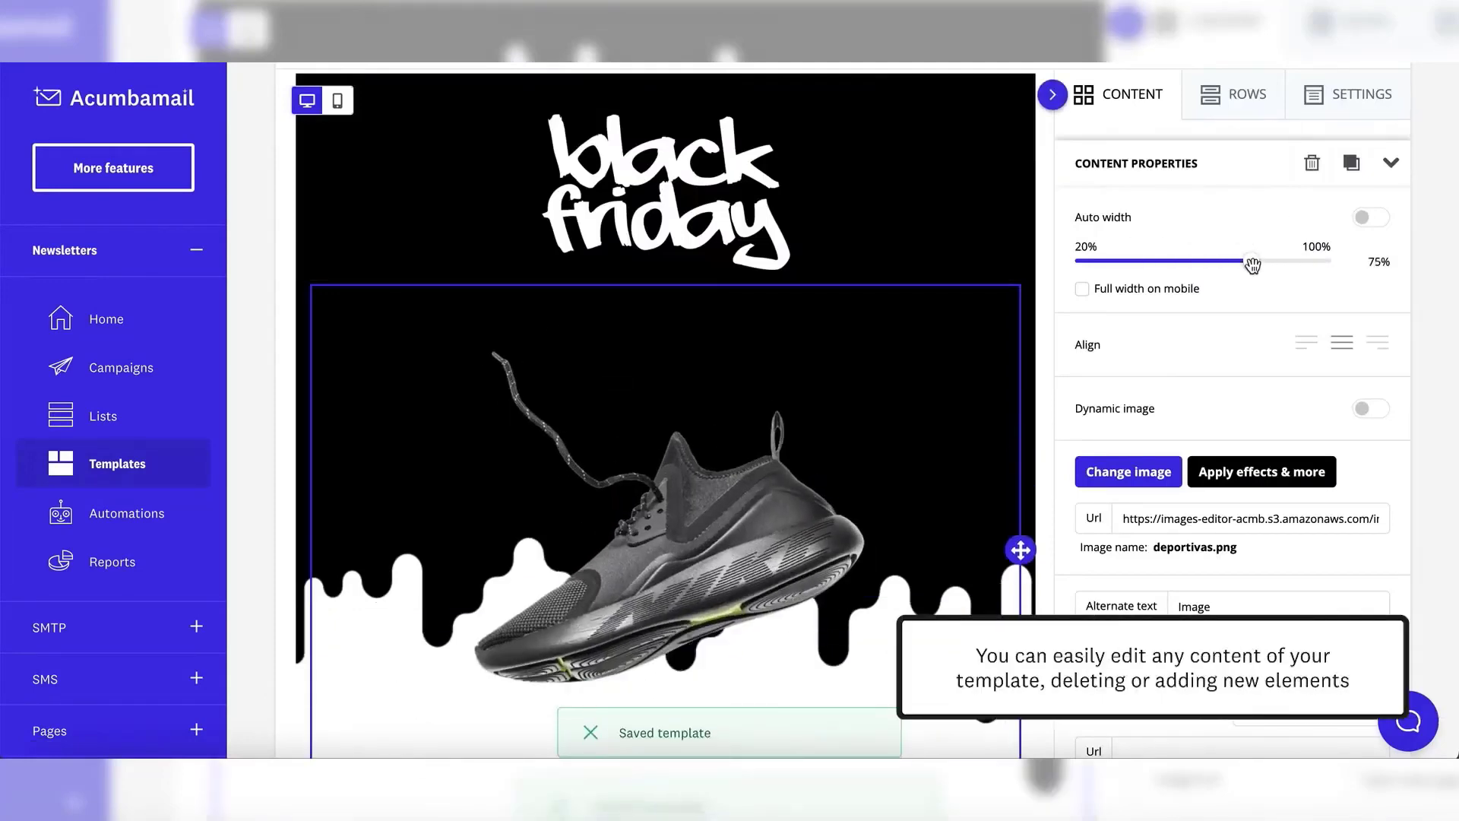
- Replace the paragraph below the shoe with "Today's world brings choices. That's why we've decided to make keep sustainability in mind to create this running staple."
scroll(870, 498, "down", 5)
left_click(829, 498)
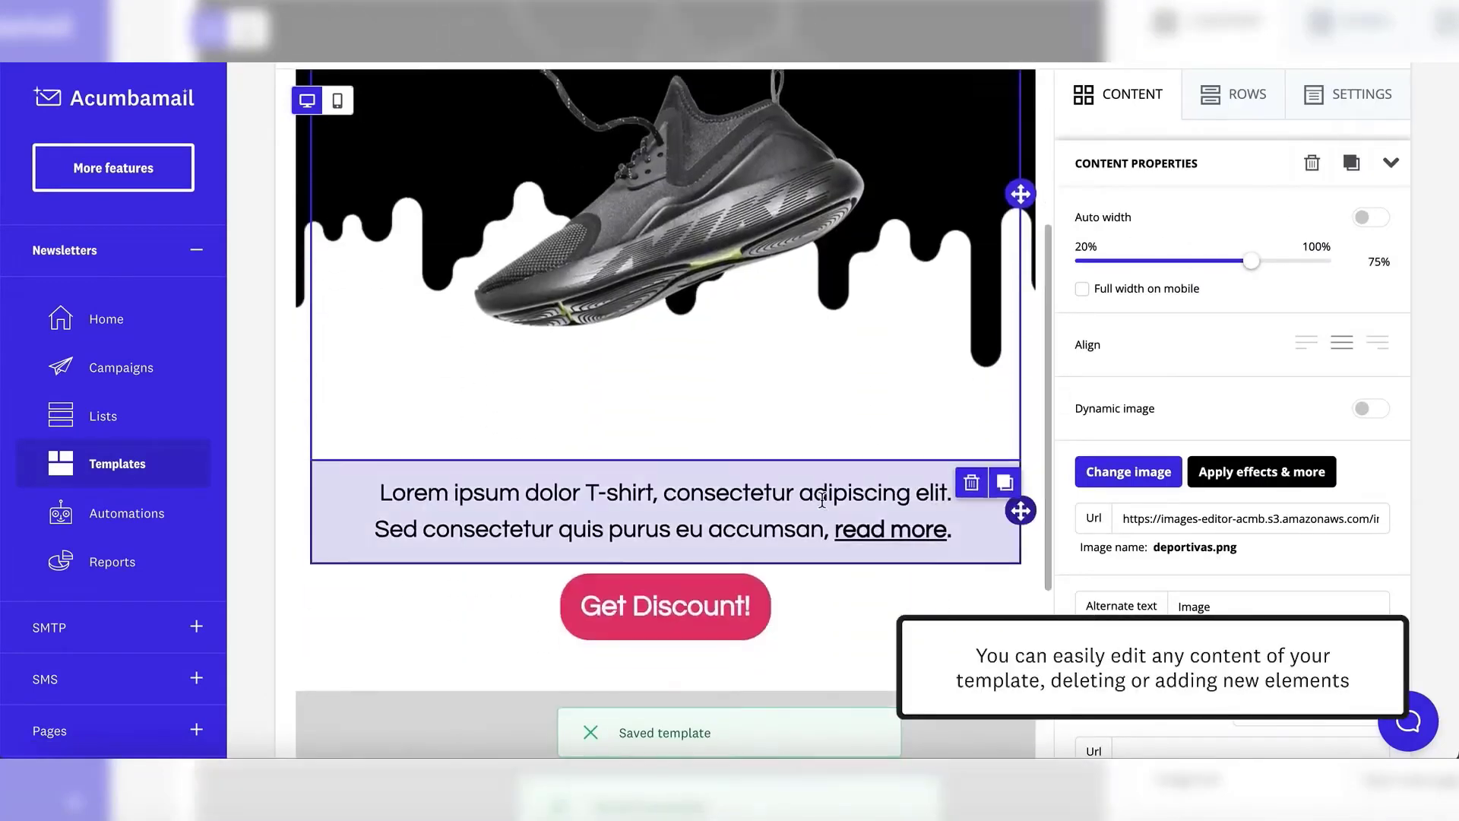
left_click_drag(954, 539, 814, 509)
type("Today’s world brings choices. That’s why we’ve decided to make keep sustainability in mind to create this running staple.")
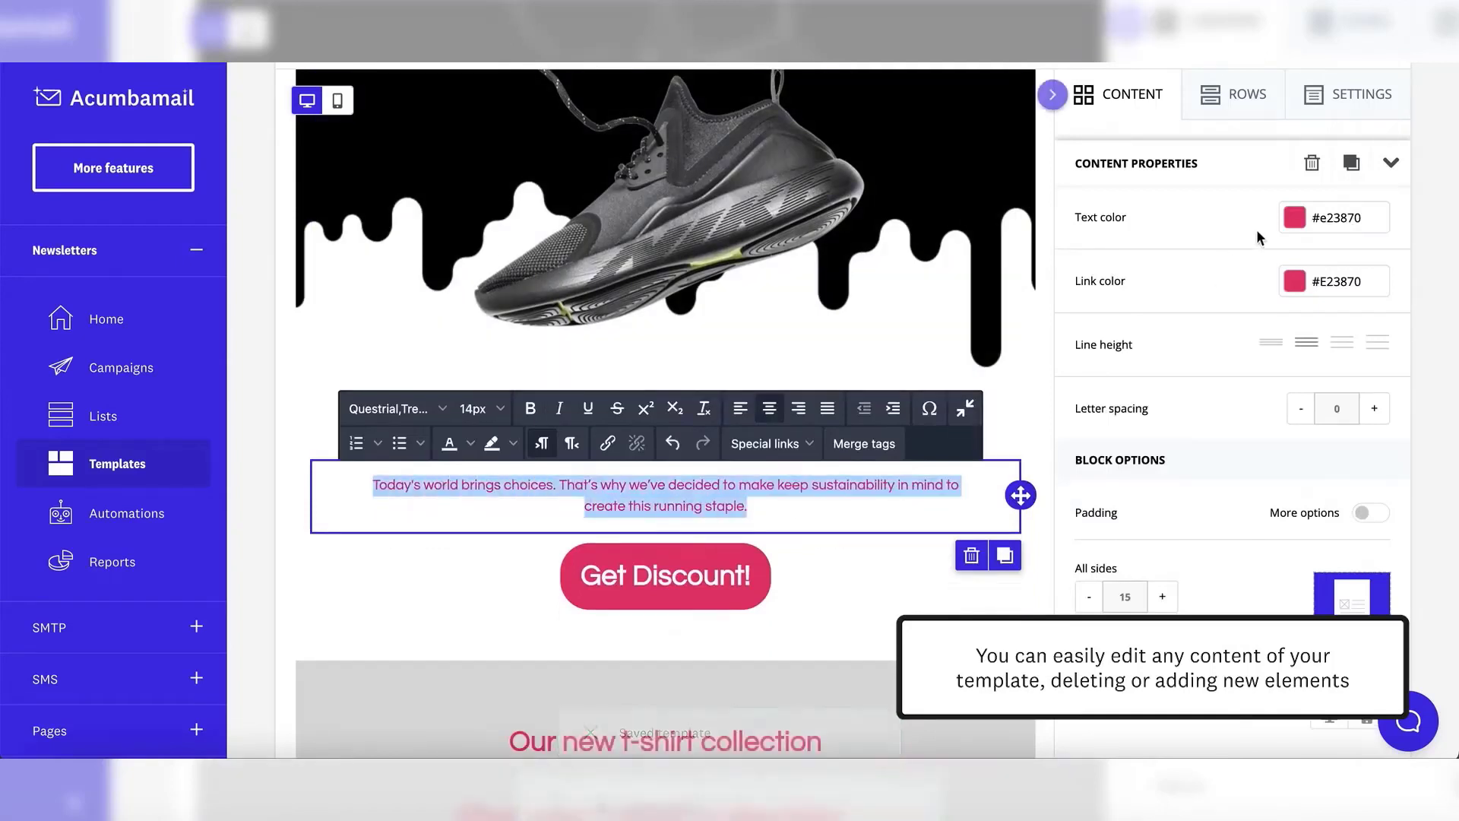
- Set the new paragraph's text colour to black (#000000) and its font size to 18px
left_click(1294, 218)
left_click(1183, 442)
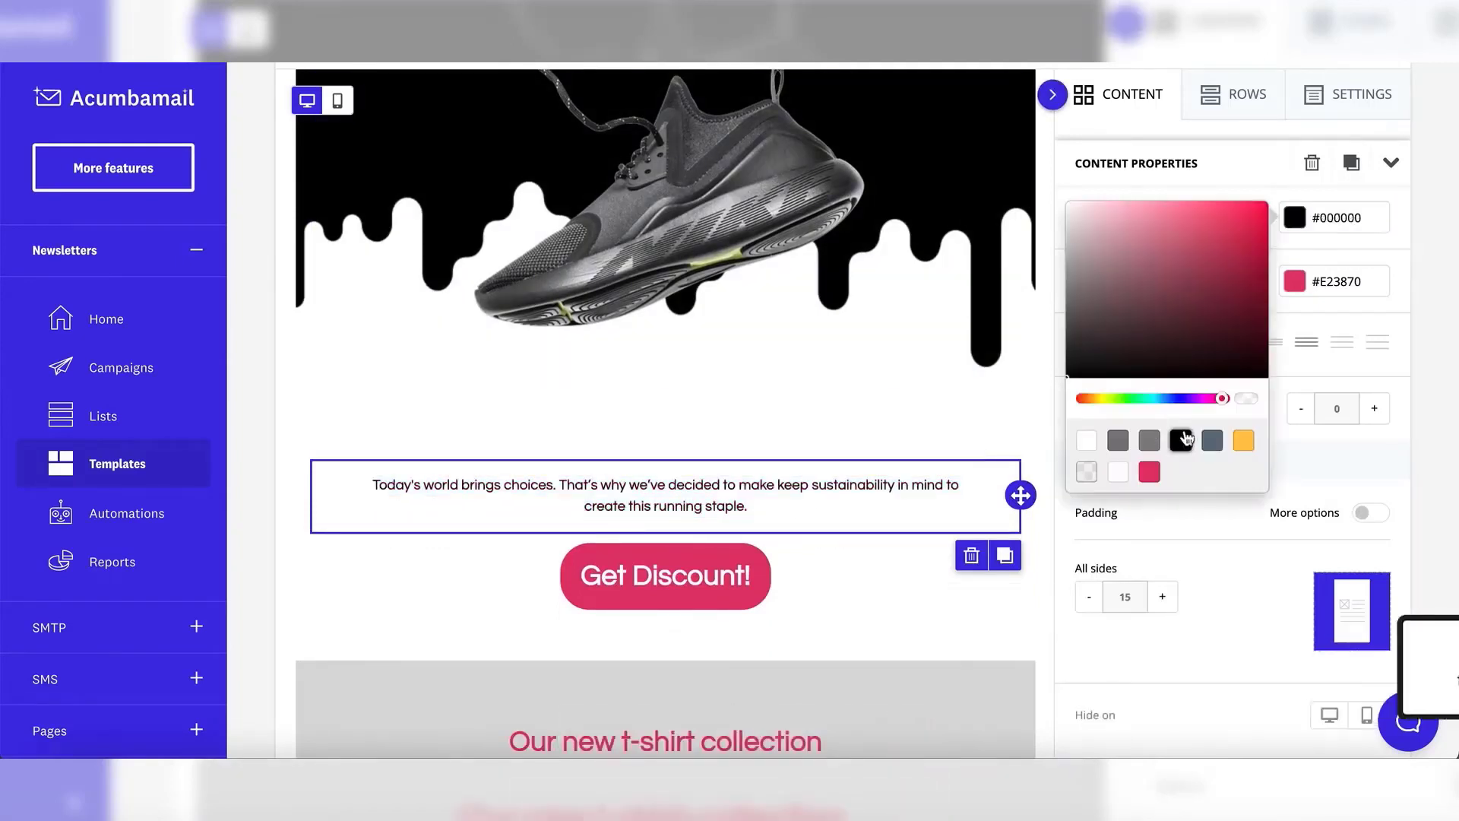
left_click(1318, 318)
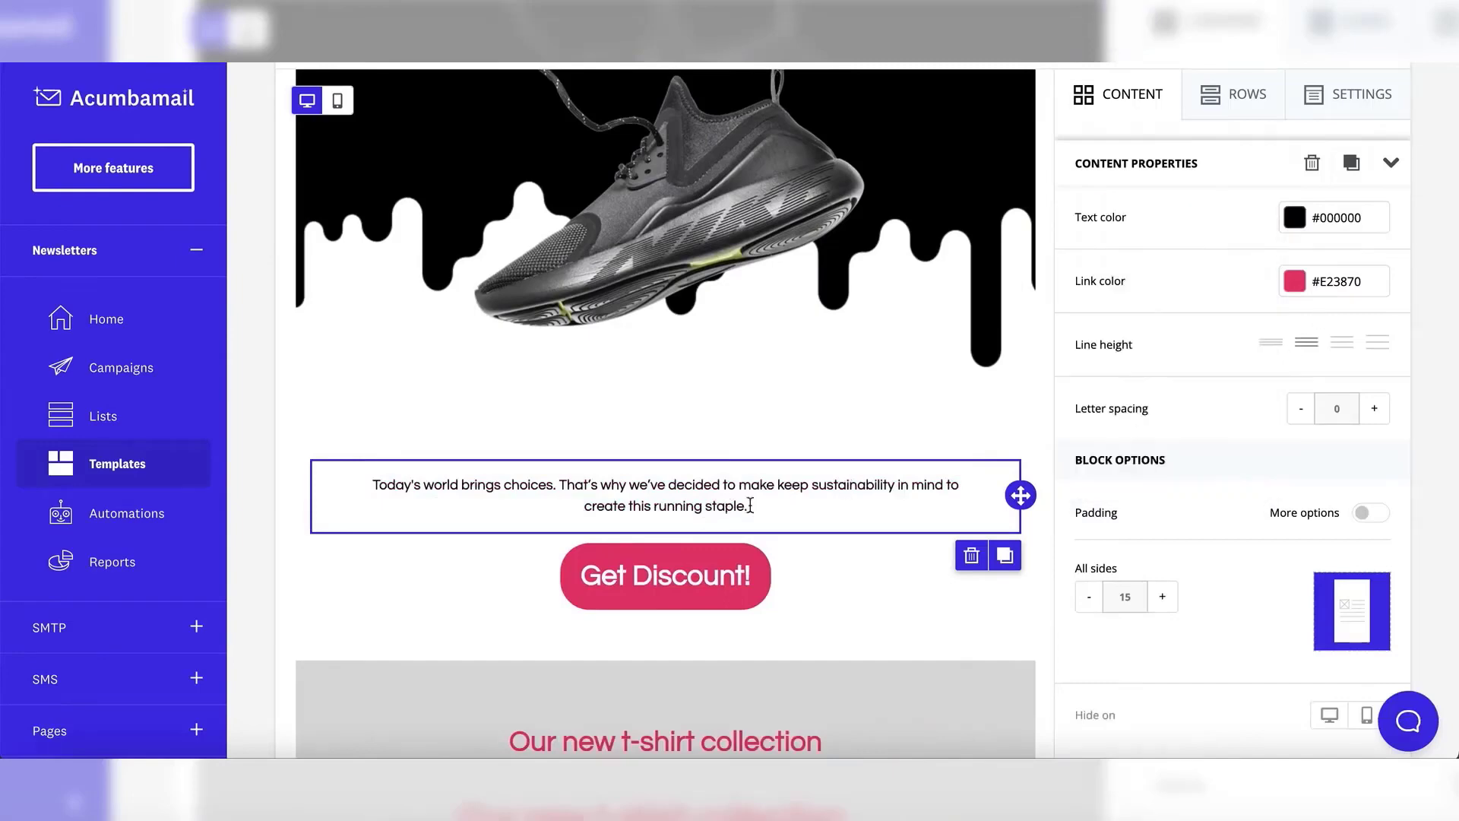
left_click_drag(747, 507, 346, 475)
left_click(476, 409)
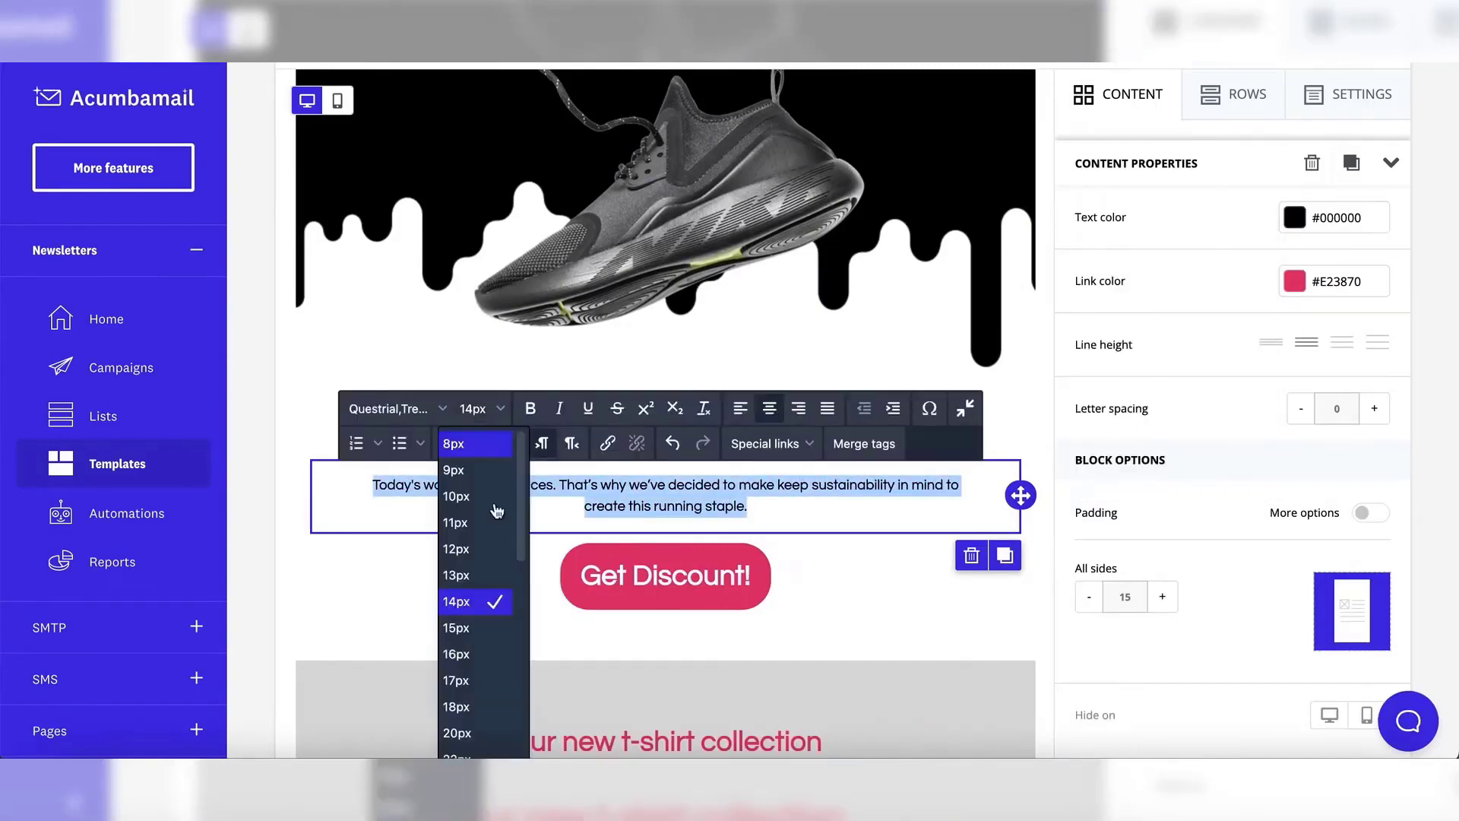
left_click(489, 661)
left_click(476, 409)
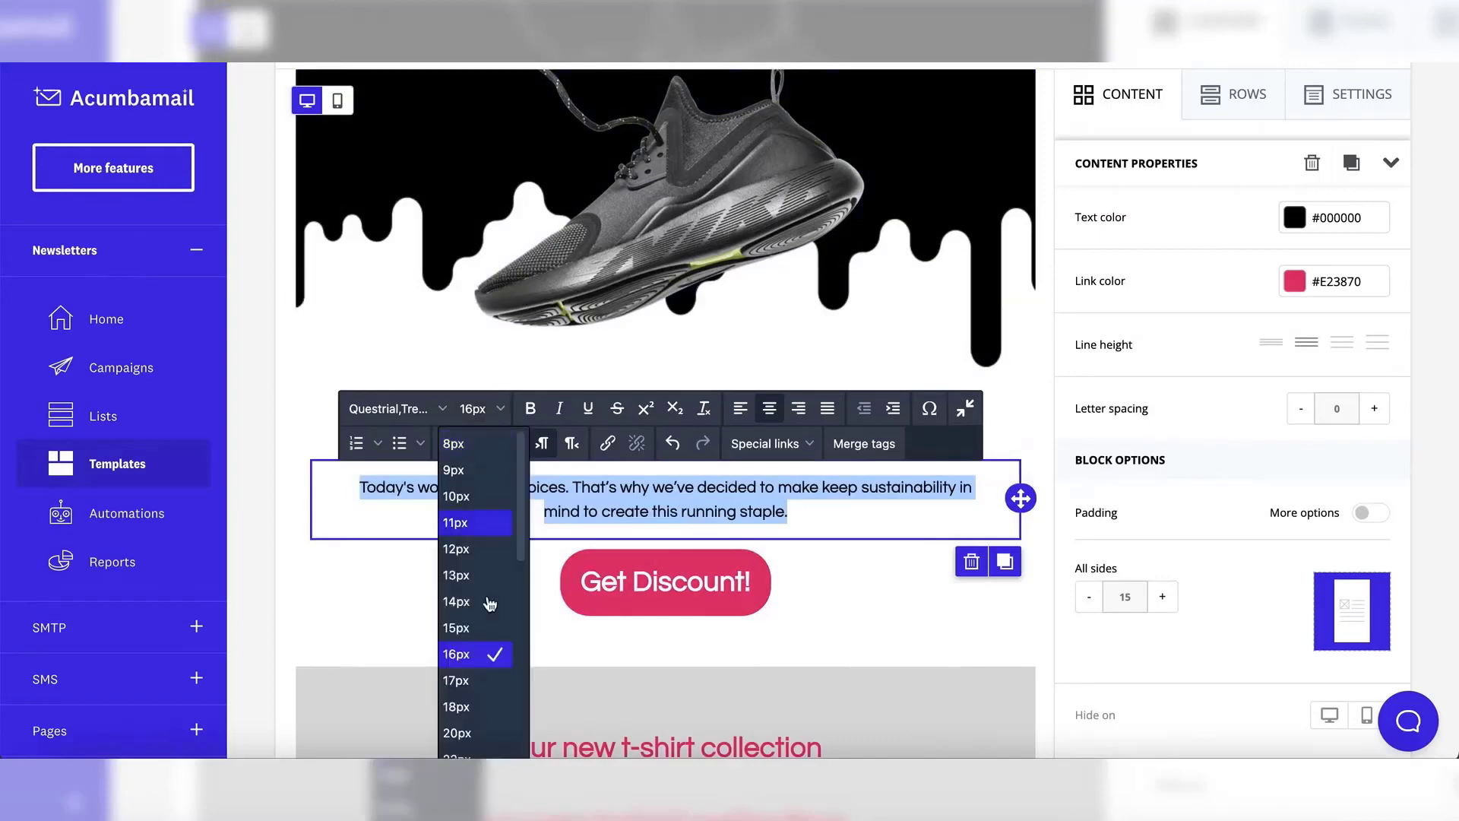
left_click(490, 711)
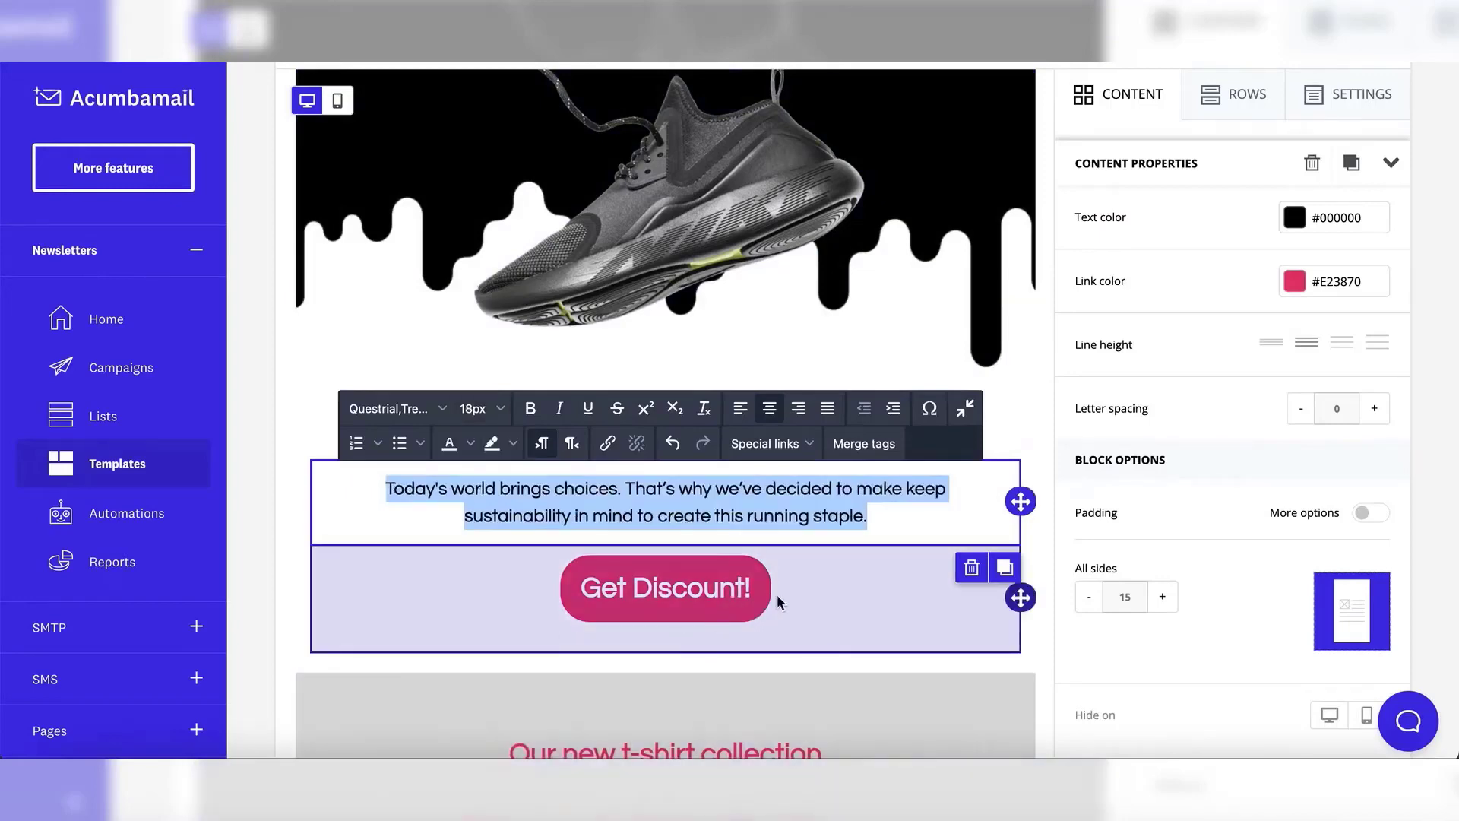
- Give the "Get Discount!" button a yellow background (#ffc547) and a border radius of 0
left_click(779, 603)
left_click(1294, 494)
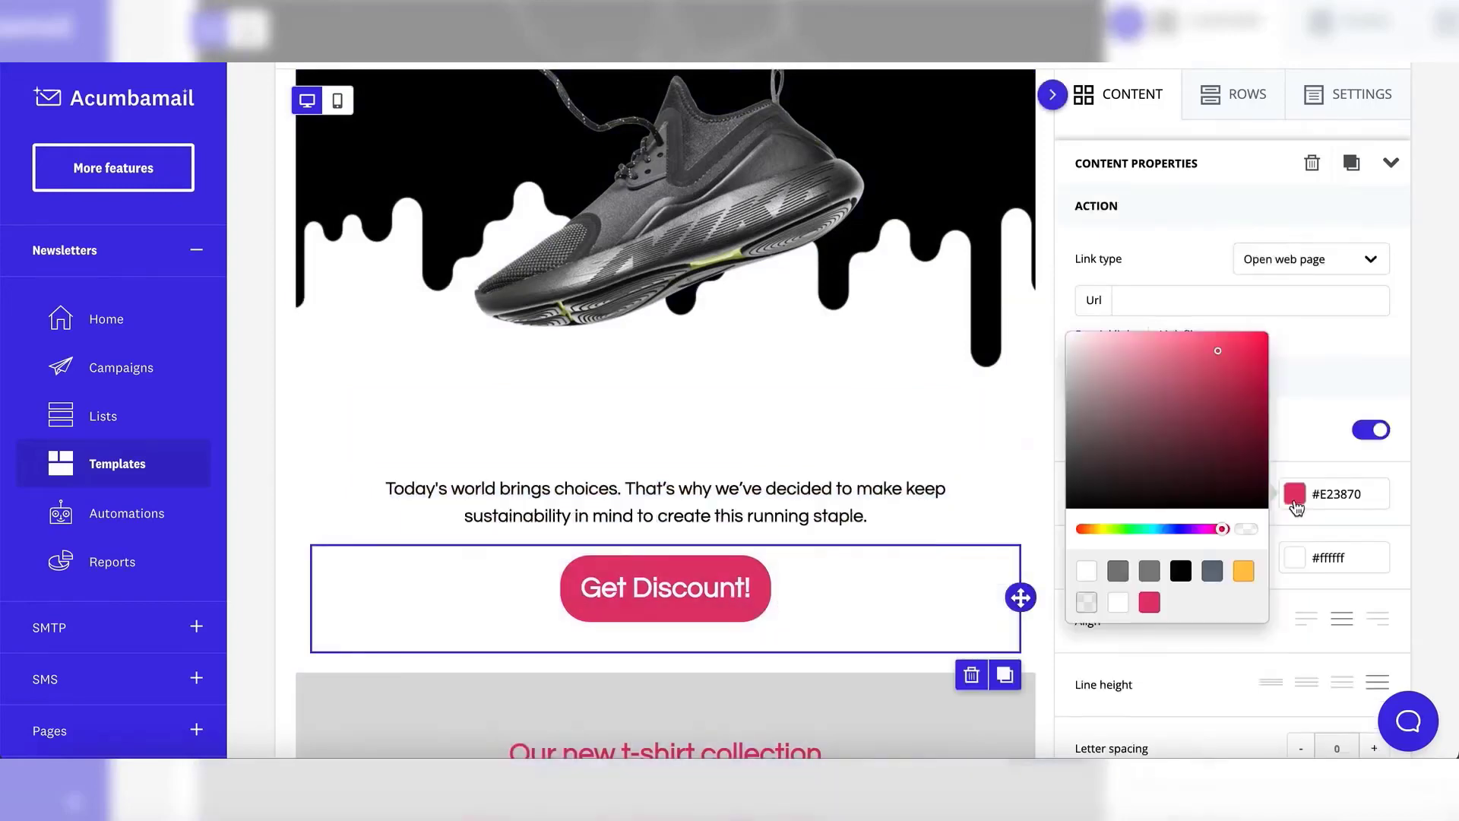
left_click(1244, 571)
scroll(1338, 586, "down", 3)
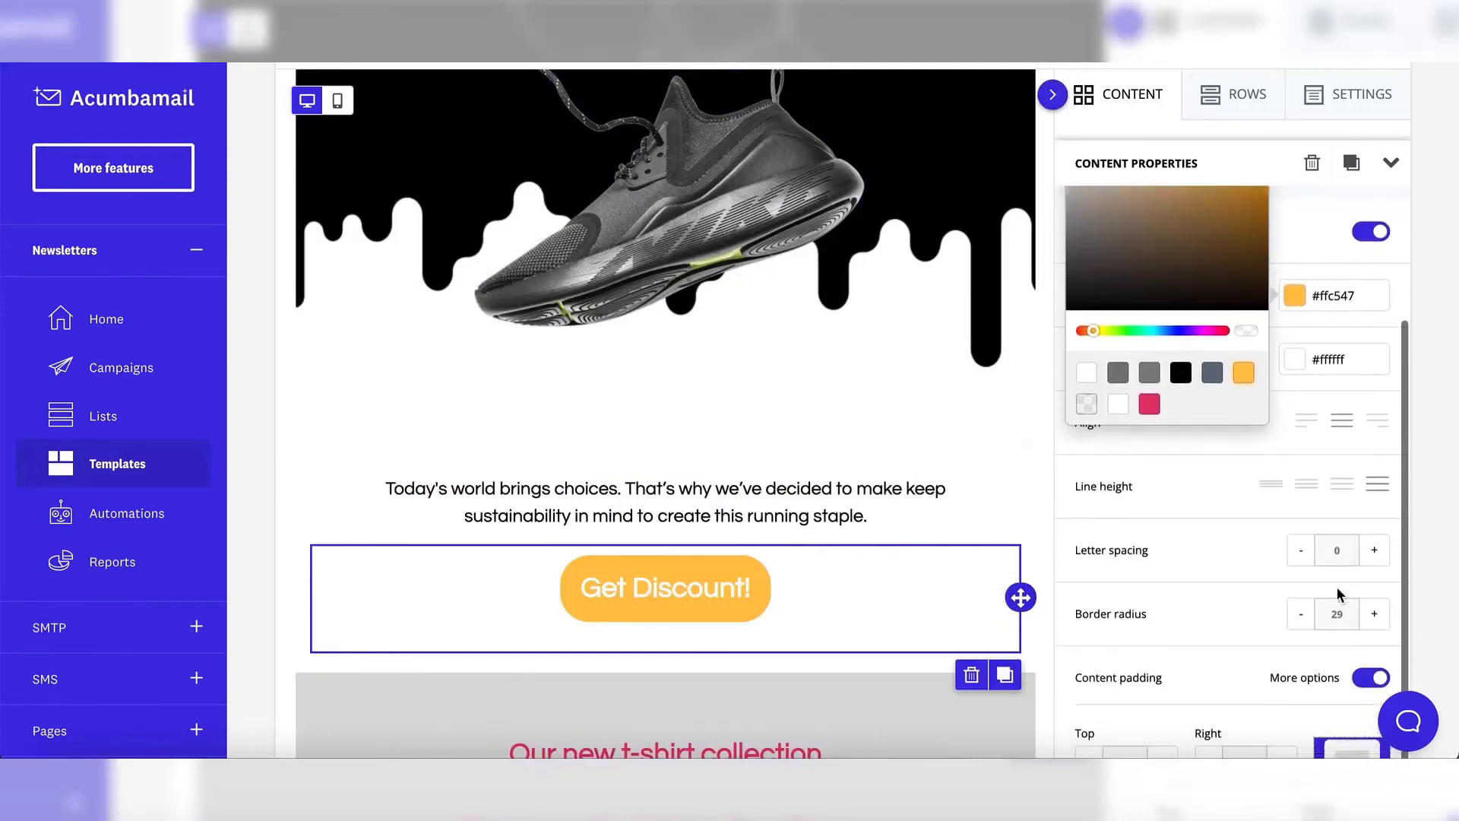
left_click(1302, 603)
left_click(1302, 603)
left_click(1302, 603)
left_click(1301, 603)
left_click(1302, 603)
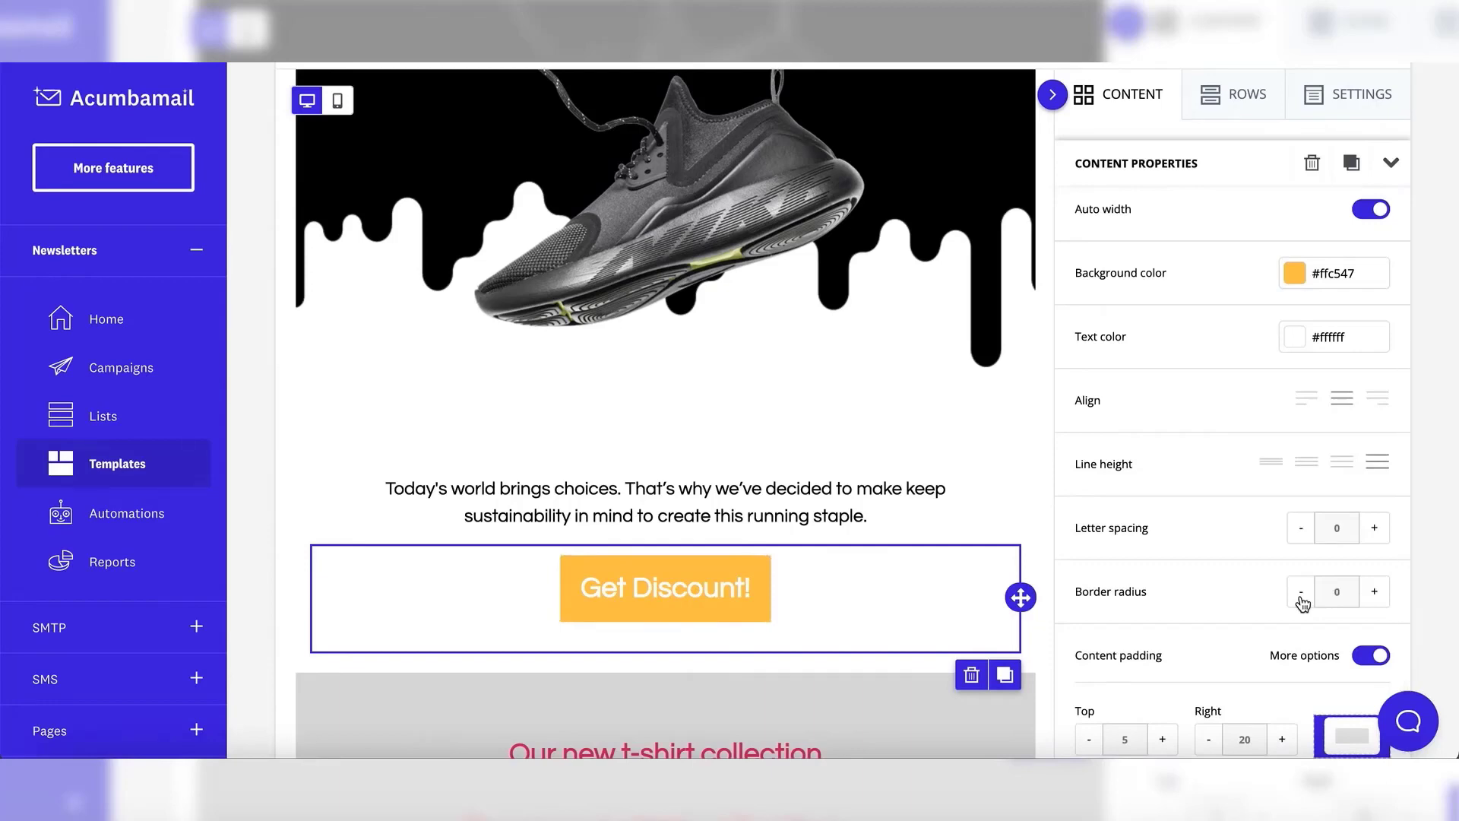
- Add a title block between the shoe image and the paragraph and give it the text "NEW"
scroll(1231, 397, "up", 5)
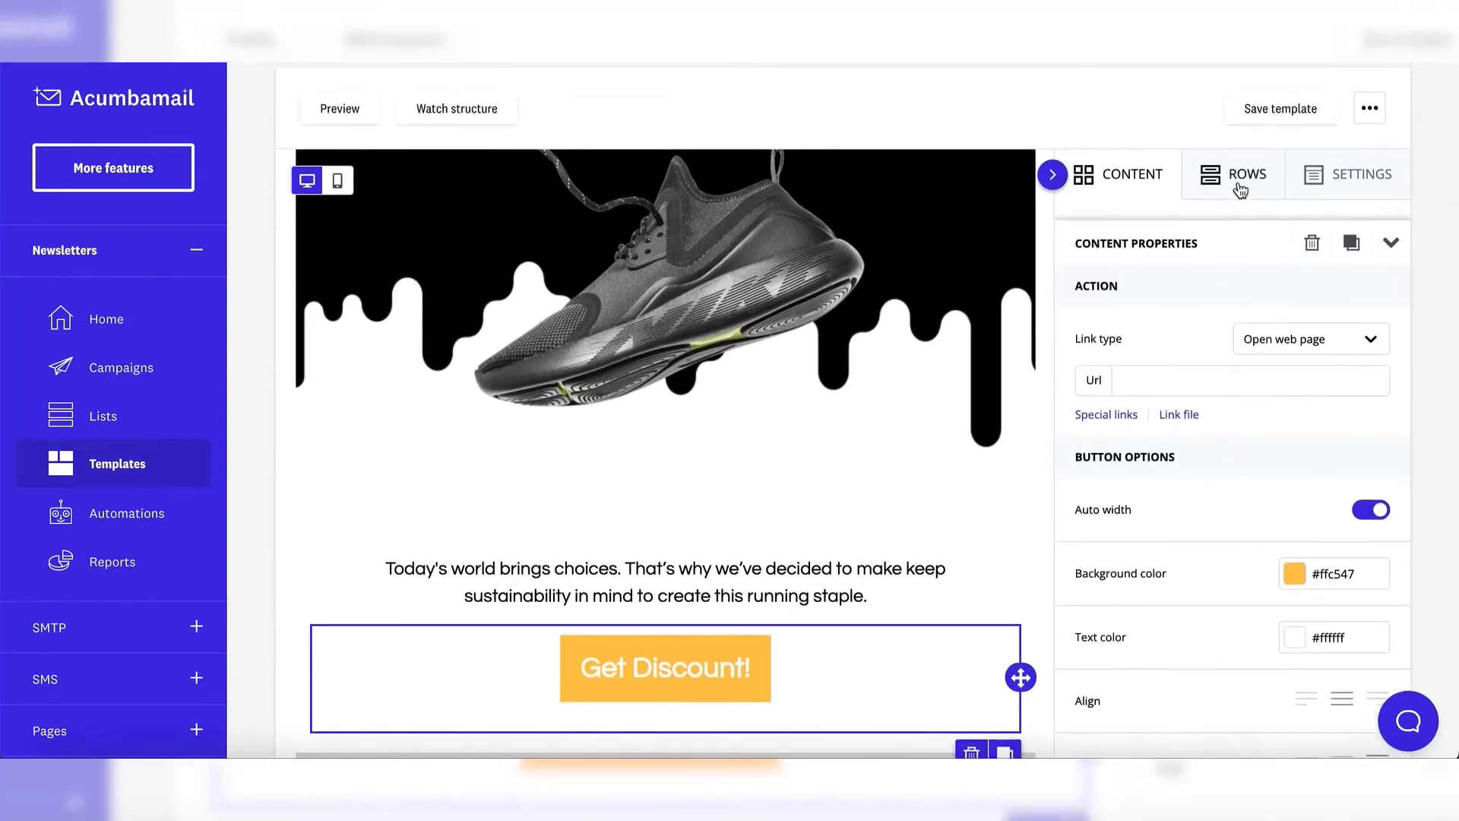
left_click(1141, 181)
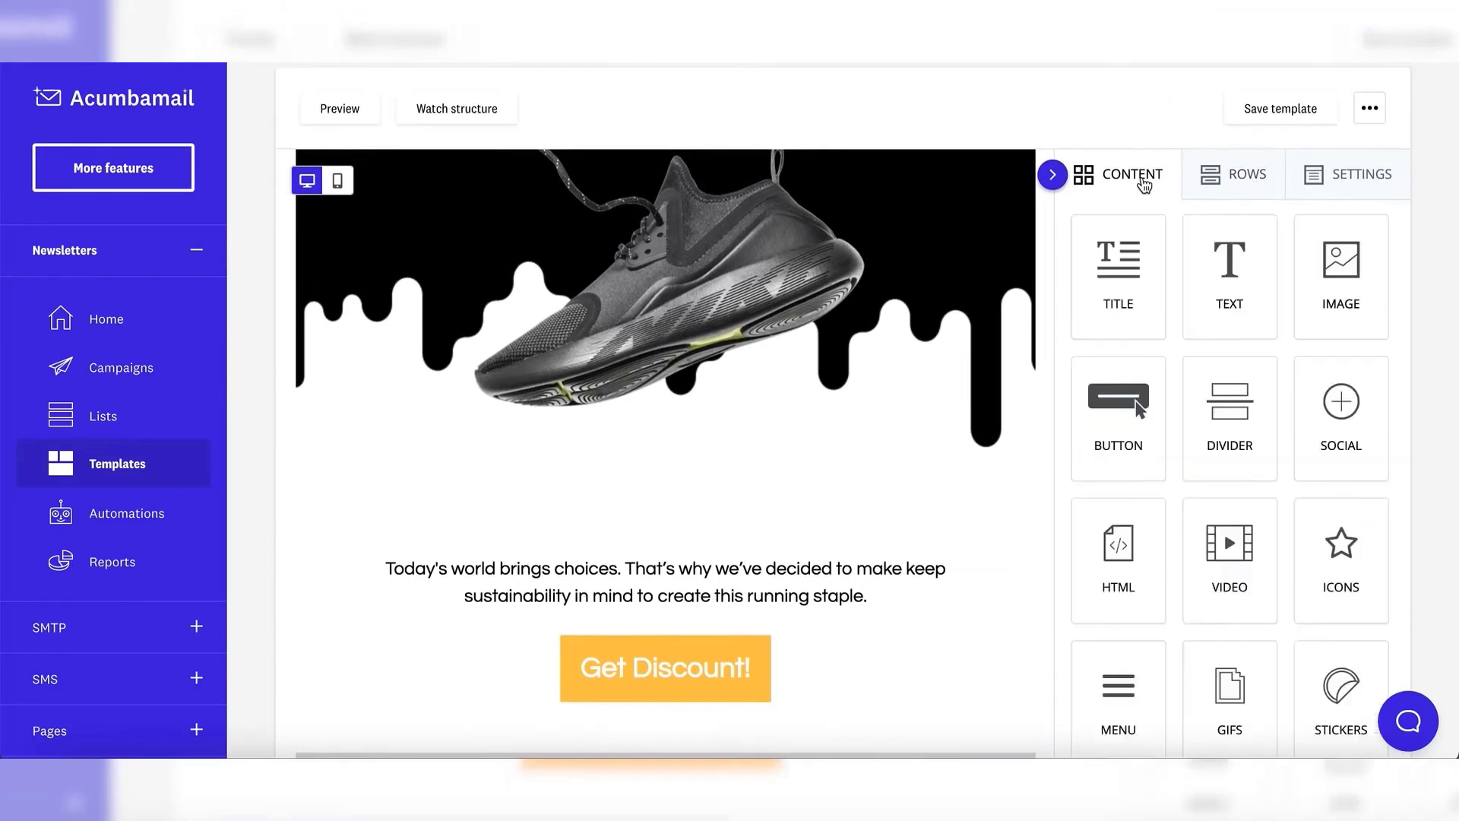
left_click_drag(1134, 263, 777, 545)
triple_click(756, 544)
type("N")
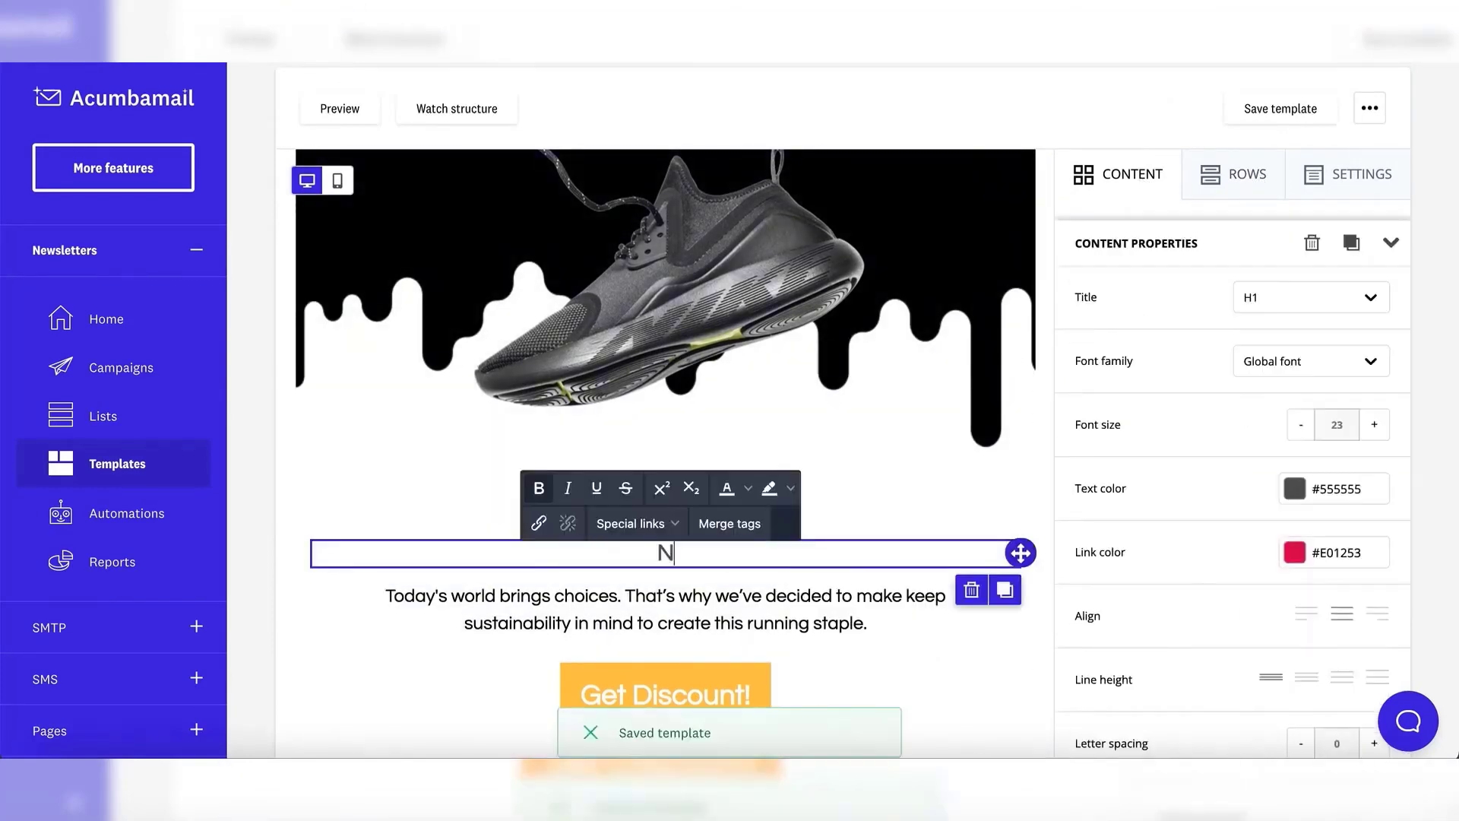
type("EW")
- Change the "NEW" title's text colour to grey (#a09f9f) and its font size to 28
key("ctrl+a")
left_click(1294, 489)
left_click(1068, 393)
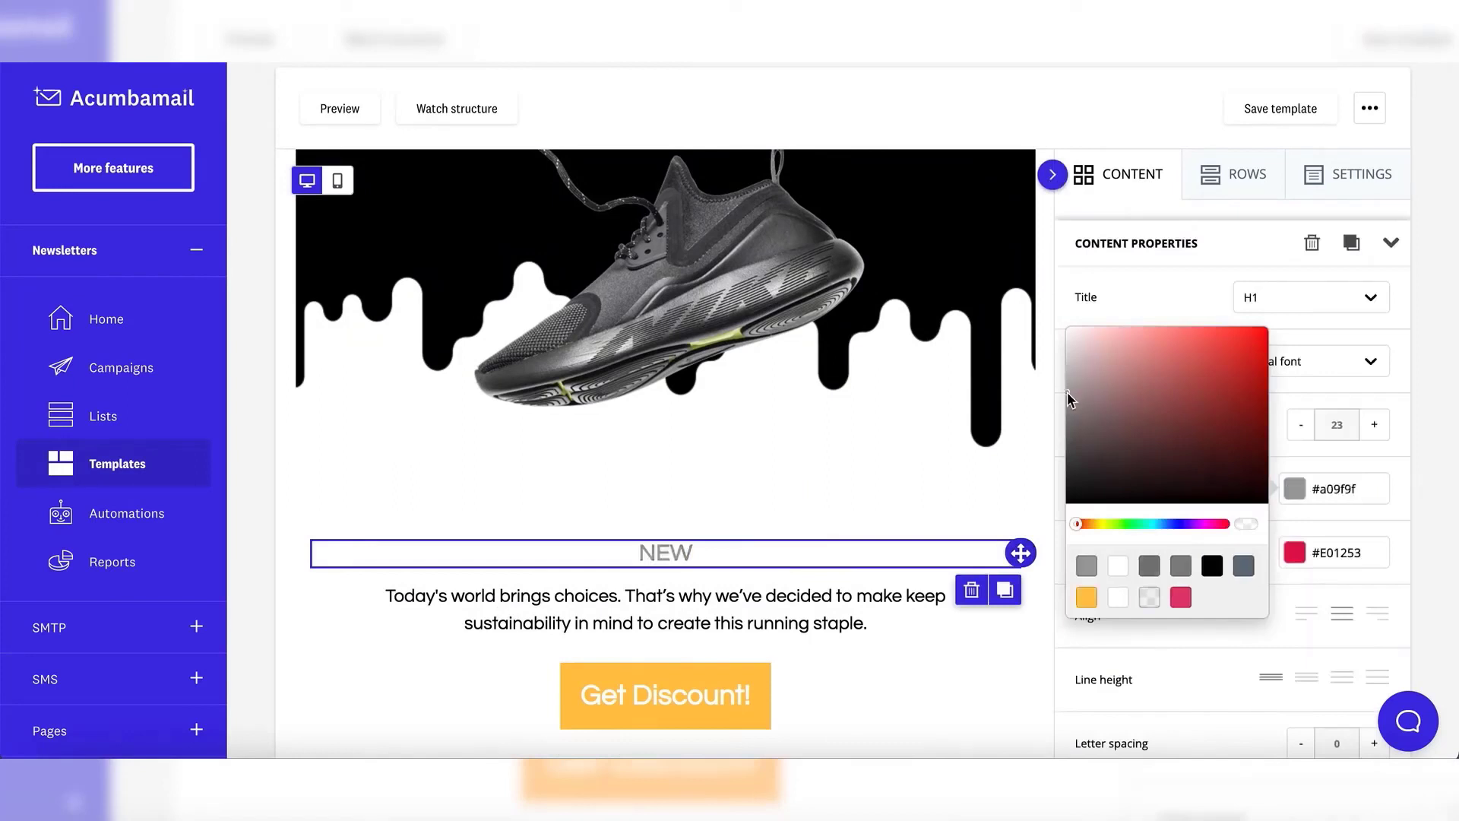
left_click(1388, 451)
left_click(1374, 425)
left_click(1374, 424)
left_click(1374, 425)
left_click(1374, 425)
left_click(1374, 425)
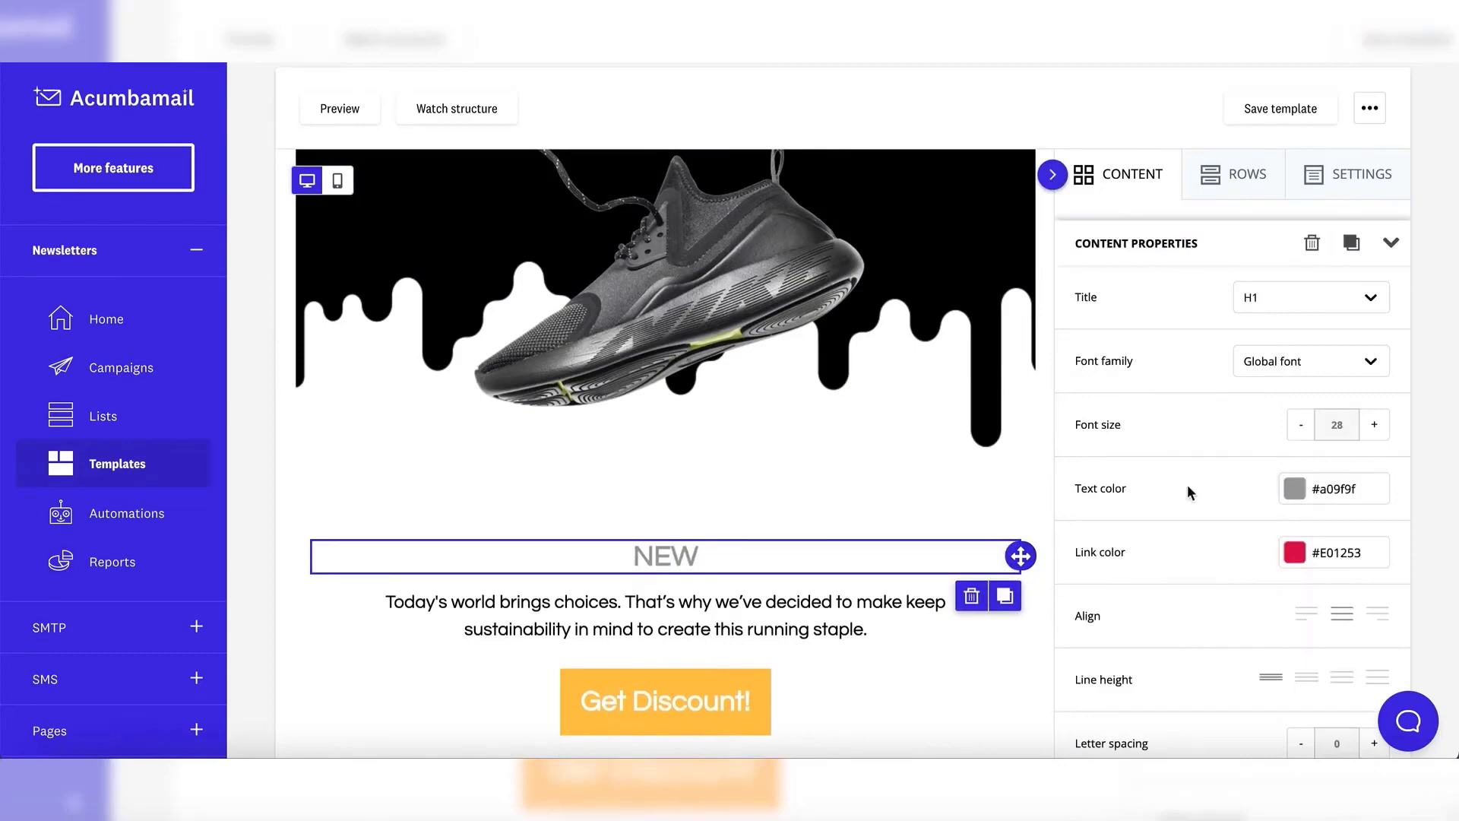
- Look through the rest of the template, from the T-shirt product rows down to the footer and back up
scroll(973, 532, "down", 10)
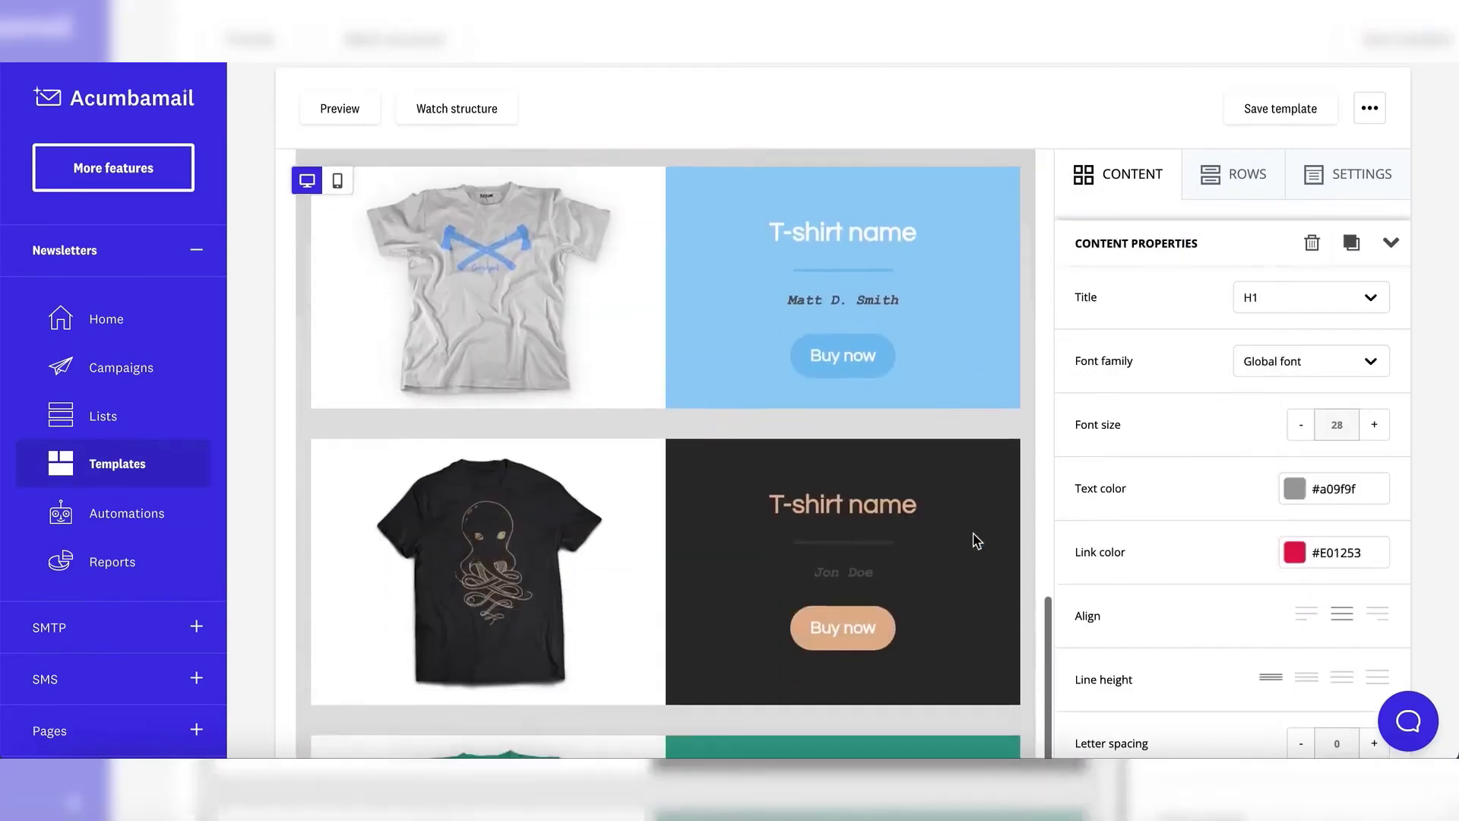
scroll(976, 540, "down", 8)
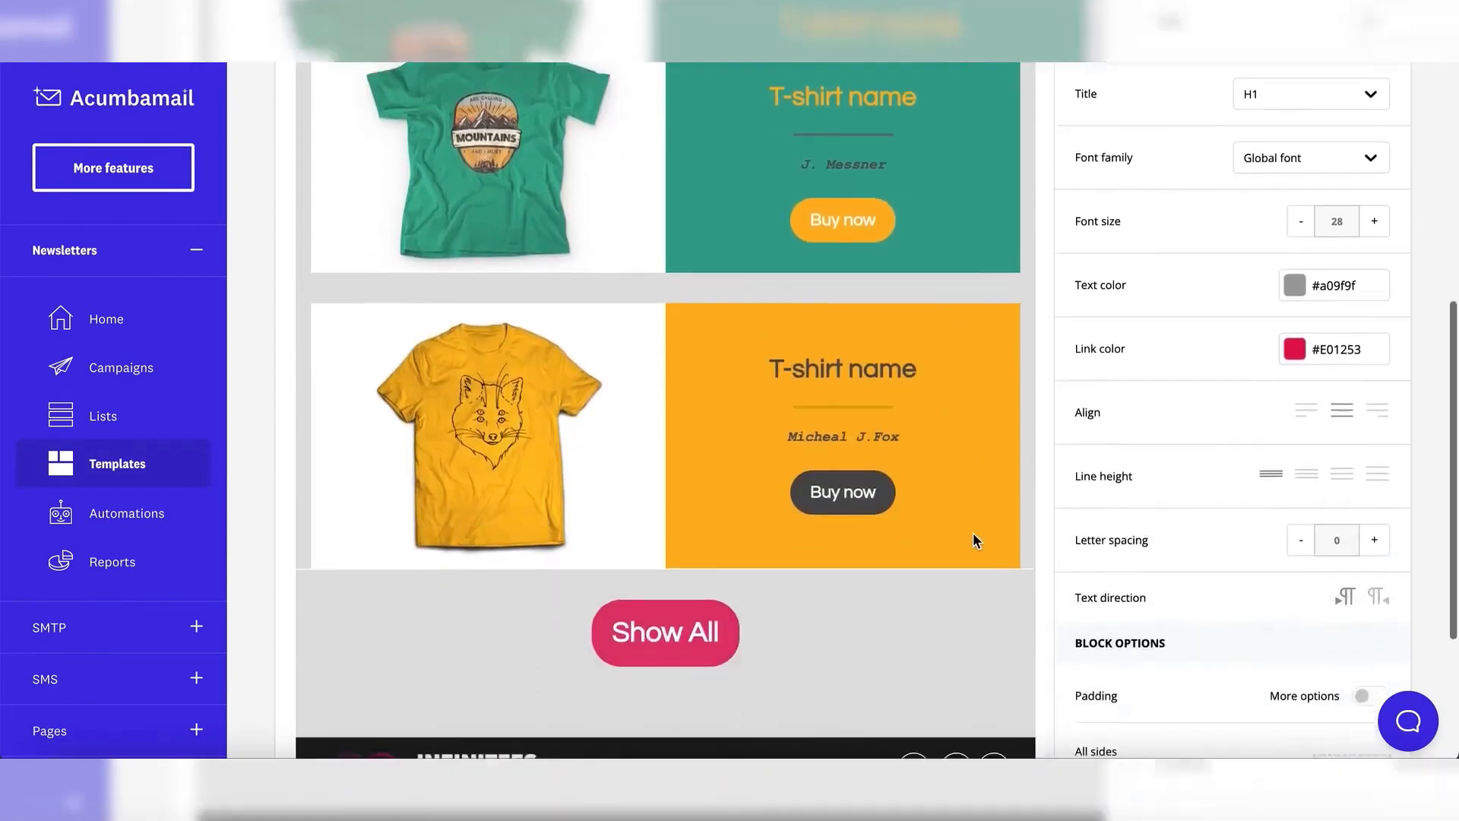
scroll(975, 540, "down", 5)
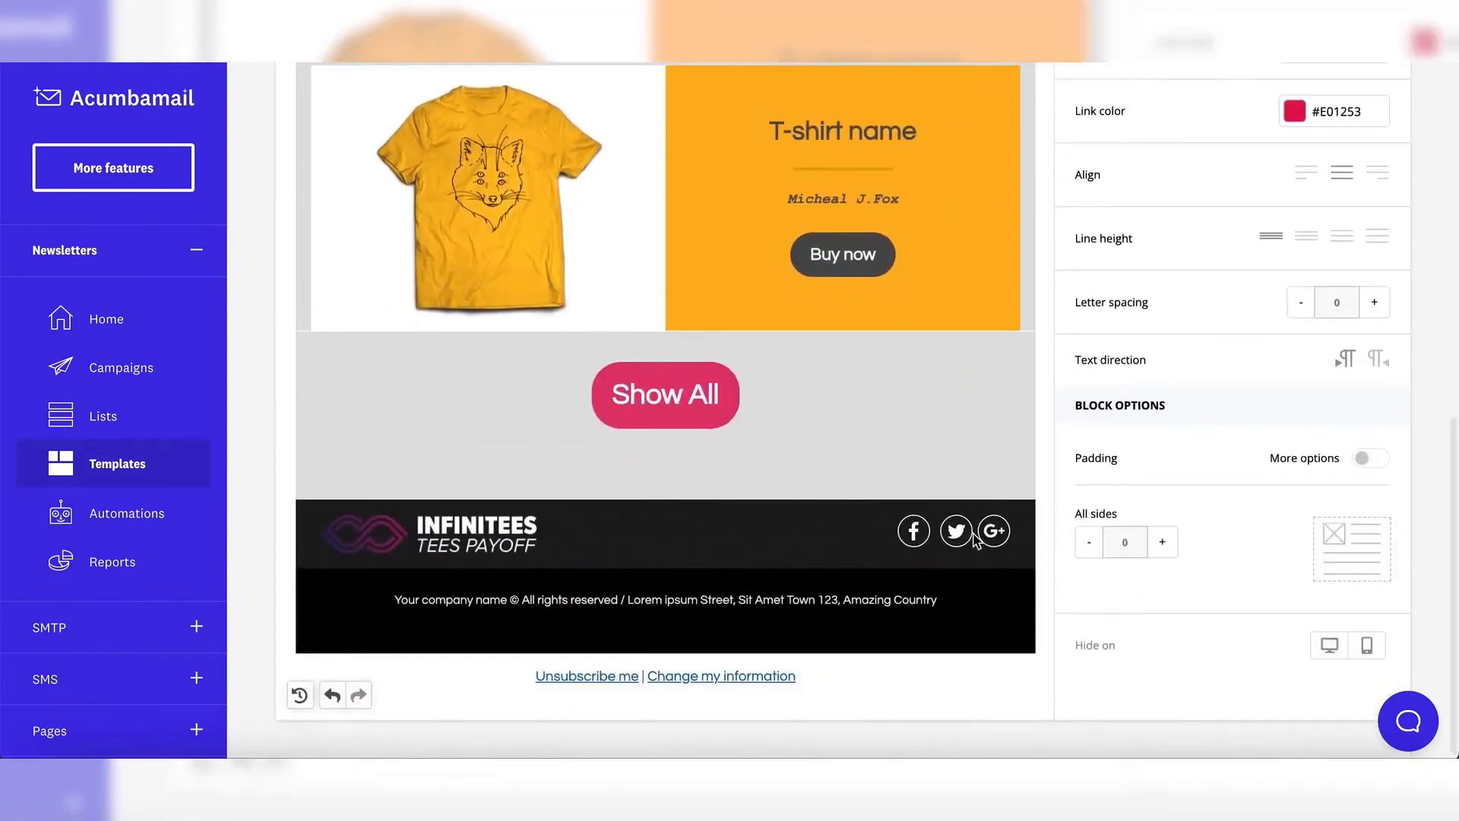
scroll(975, 535, "up", 15)
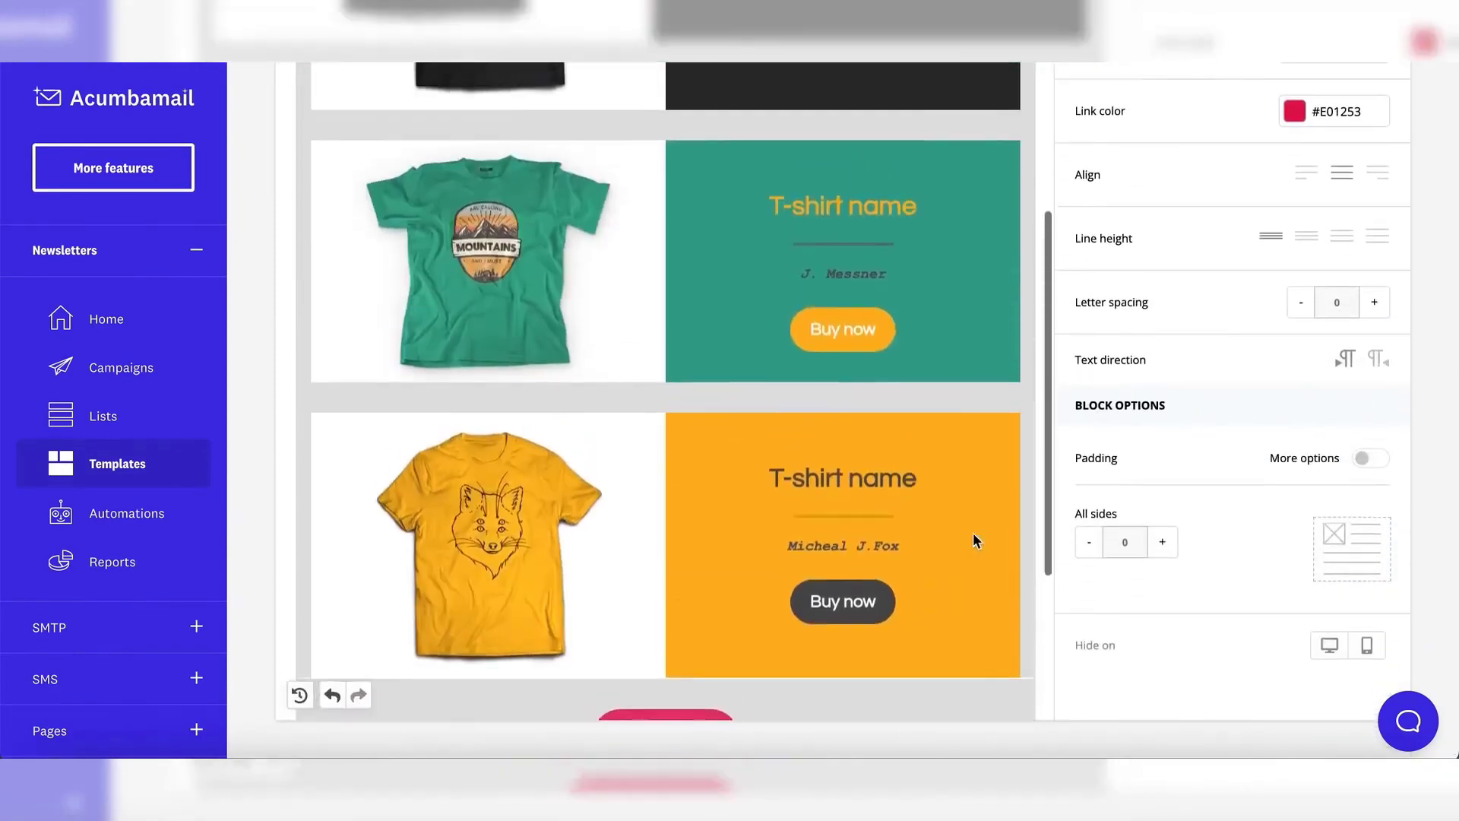
scroll(973, 537, "up", 6)
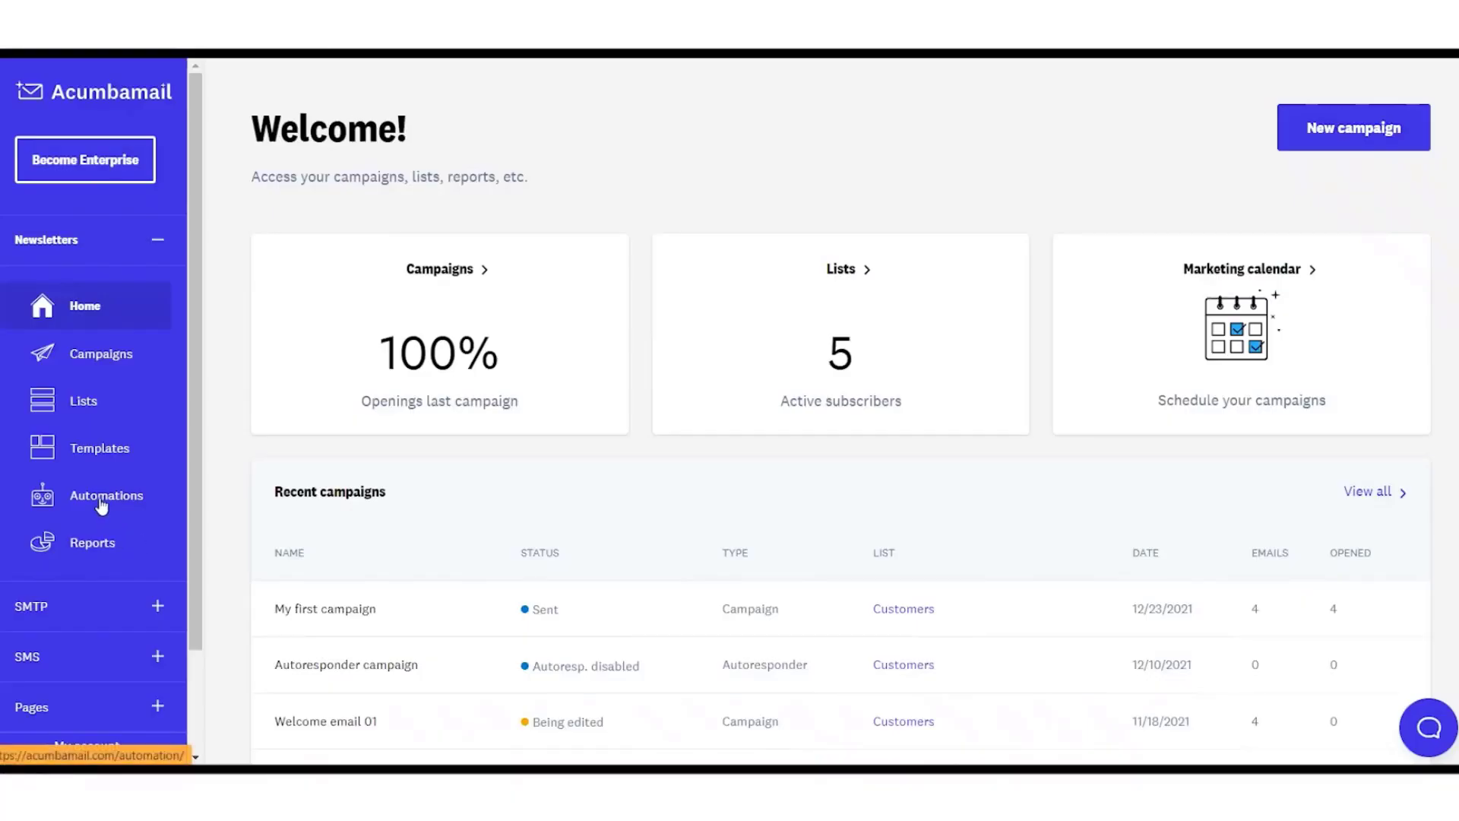
- Open the Sales Funnel automation for editing and bring up the settings of its trigger
left_click(152, 487)
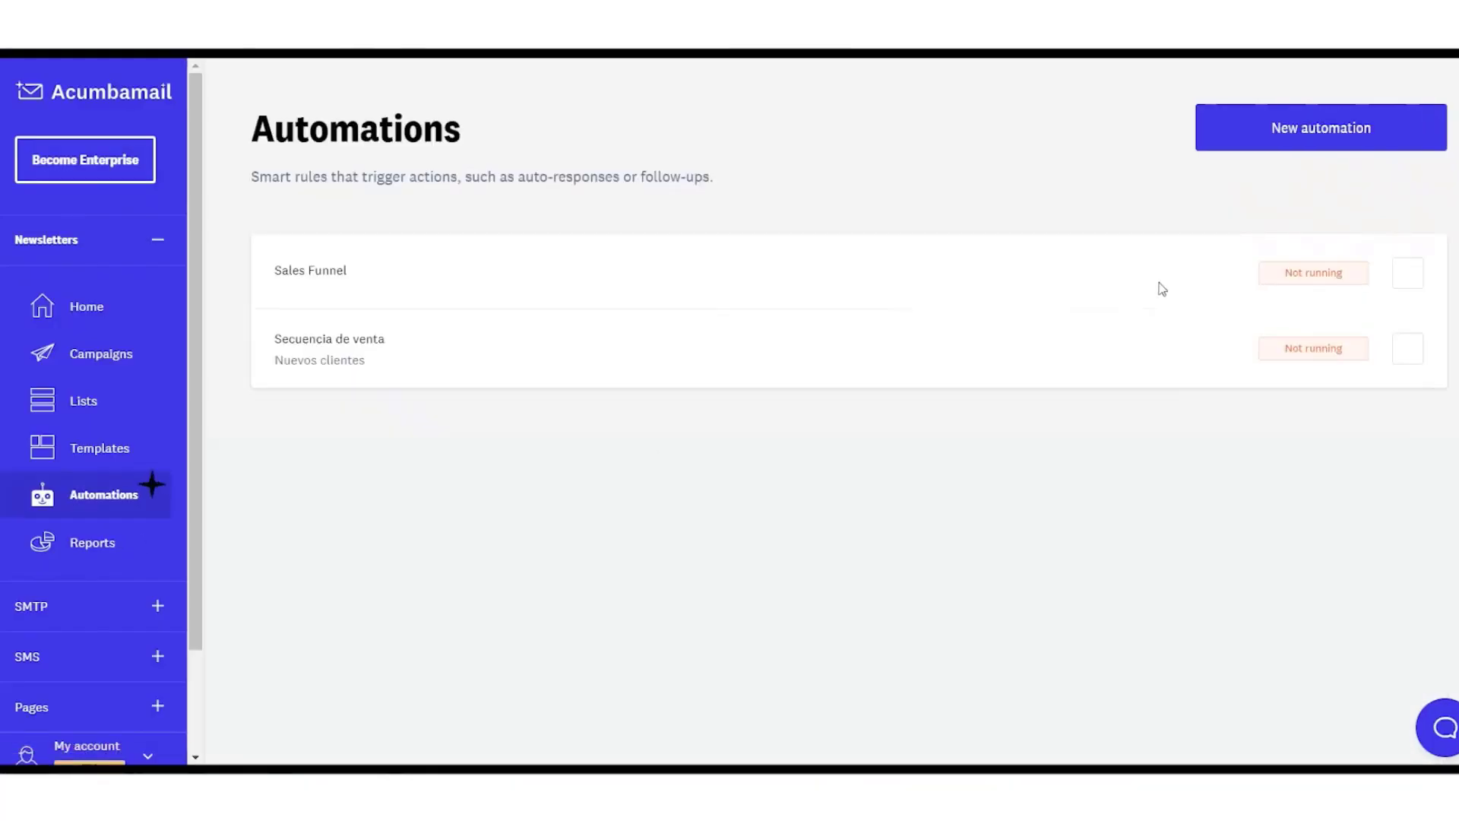
left_click(1405, 274)
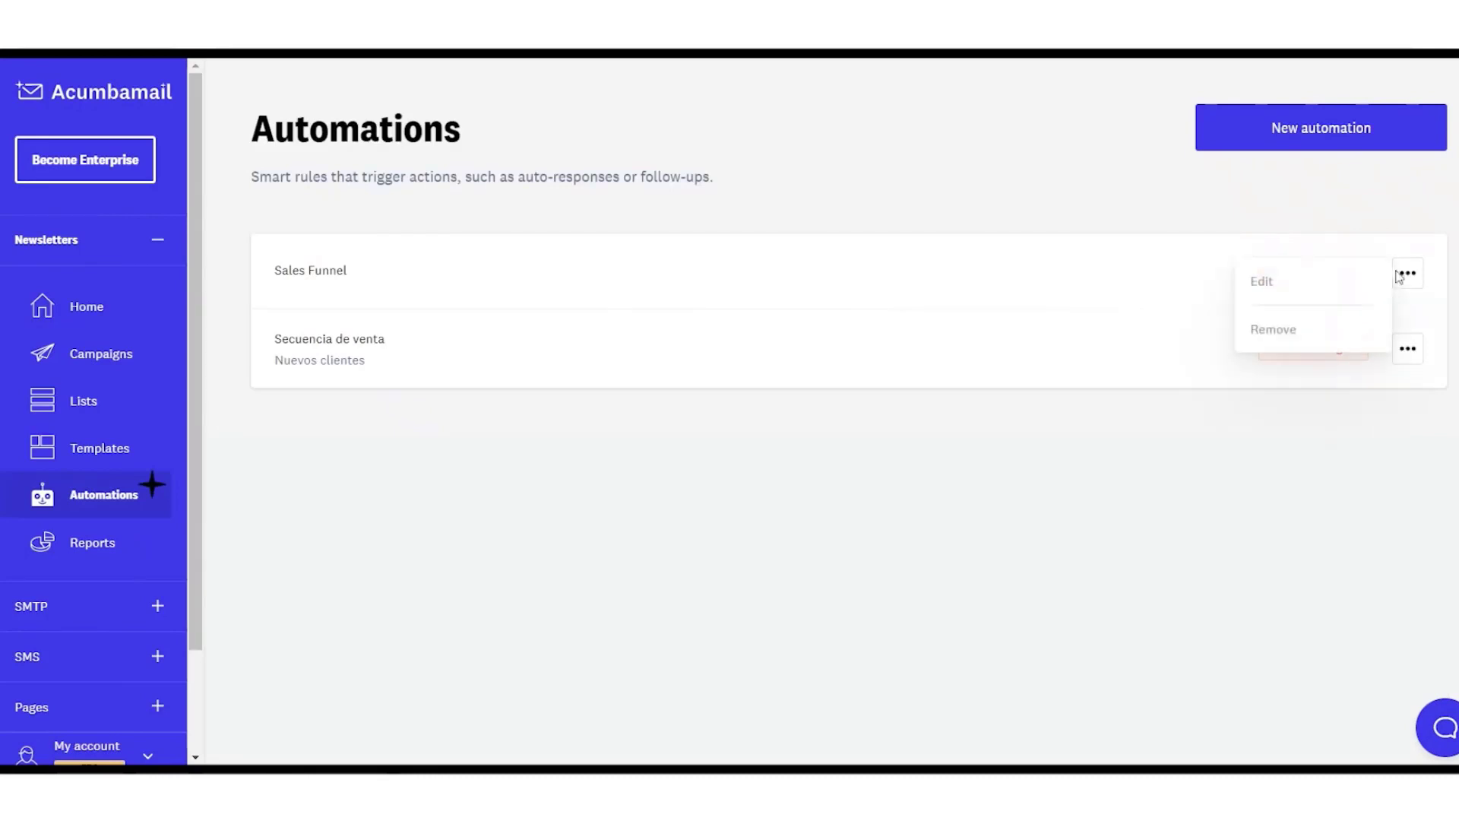
left_click(1288, 289)
left_click(853, 515)
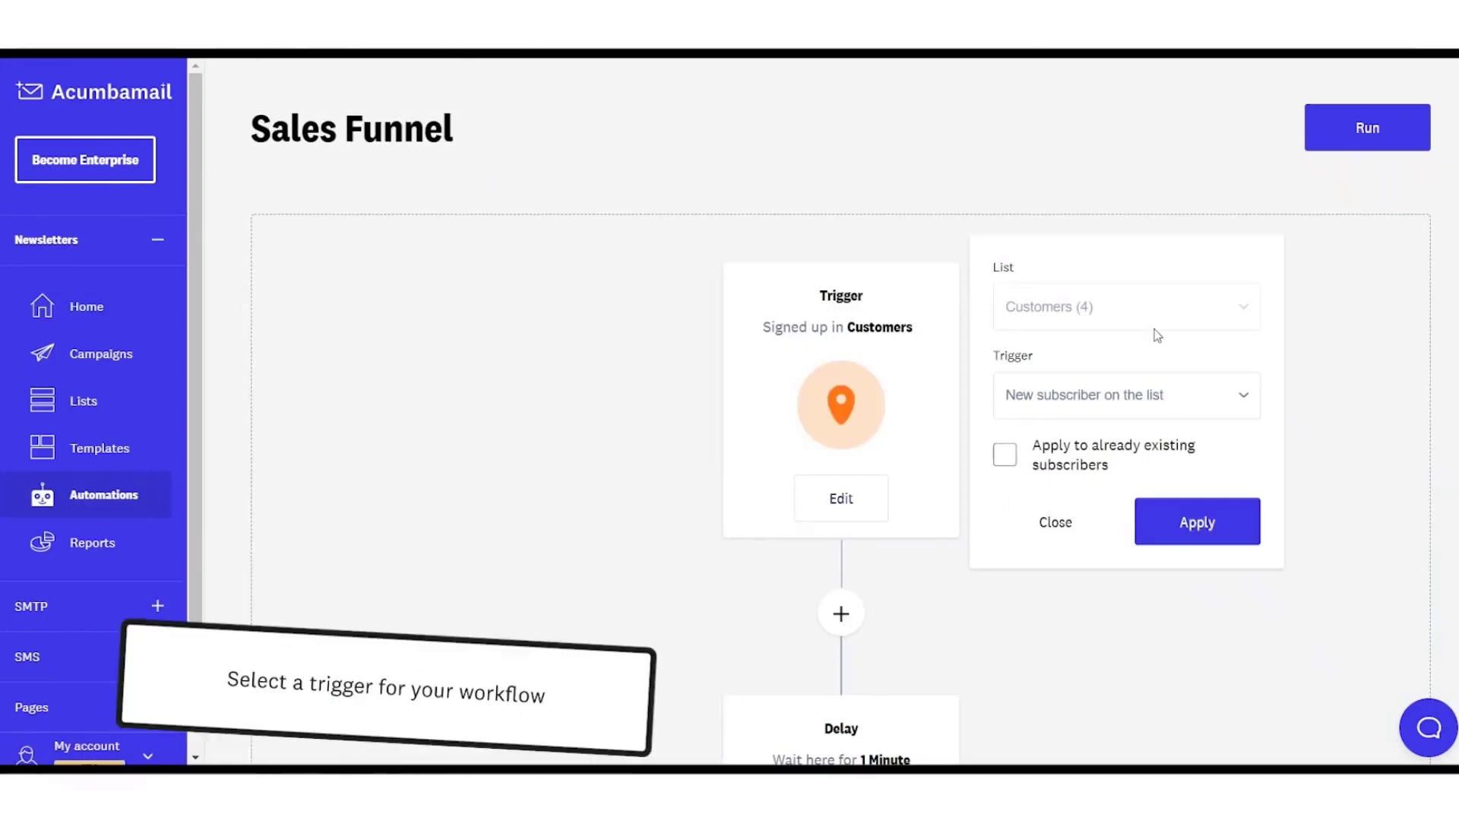
- Try the "Specific date" trigger for the Customers list and look at its date and time fields
left_click(1245, 391)
left_click(1244, 463)
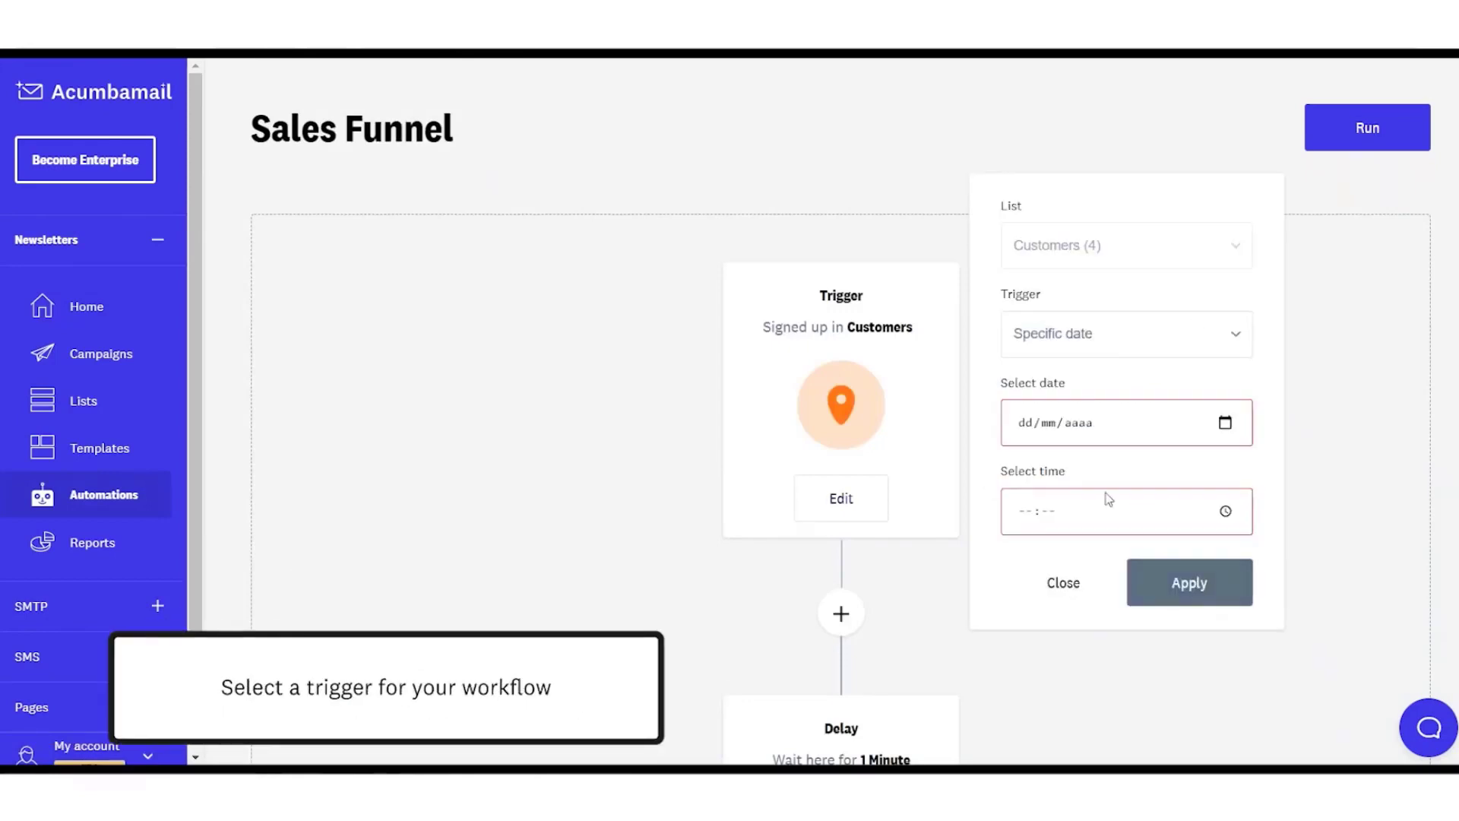
left_click(1225, 423)
left_click(1137, 511)
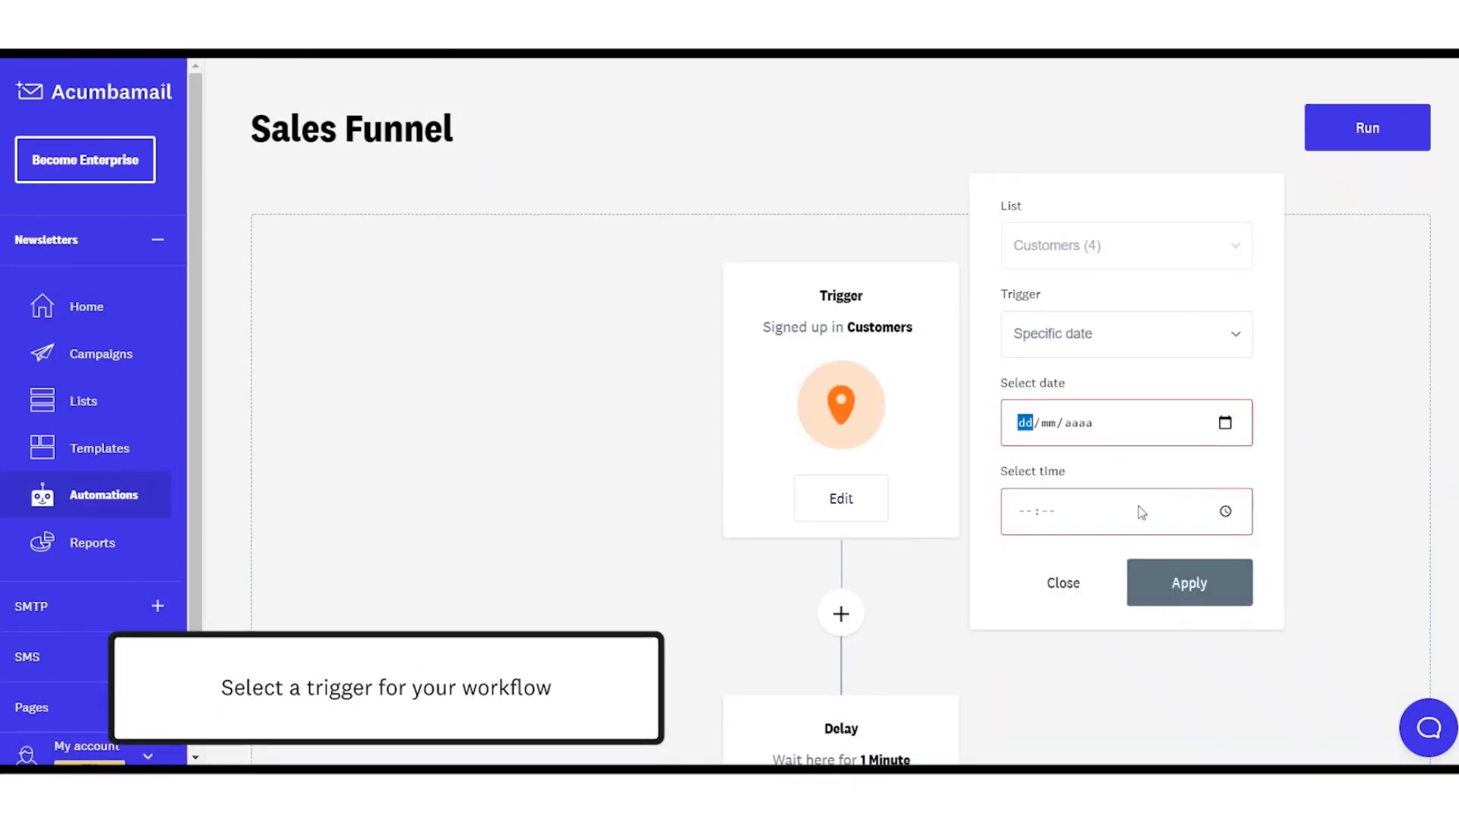
left_click(1137, 514)
- Try the "New subscriber on the segment" trigger with the Warm Leads segment and the Leads November segment
left_click(1081, 342)
left_click(1117, 417)
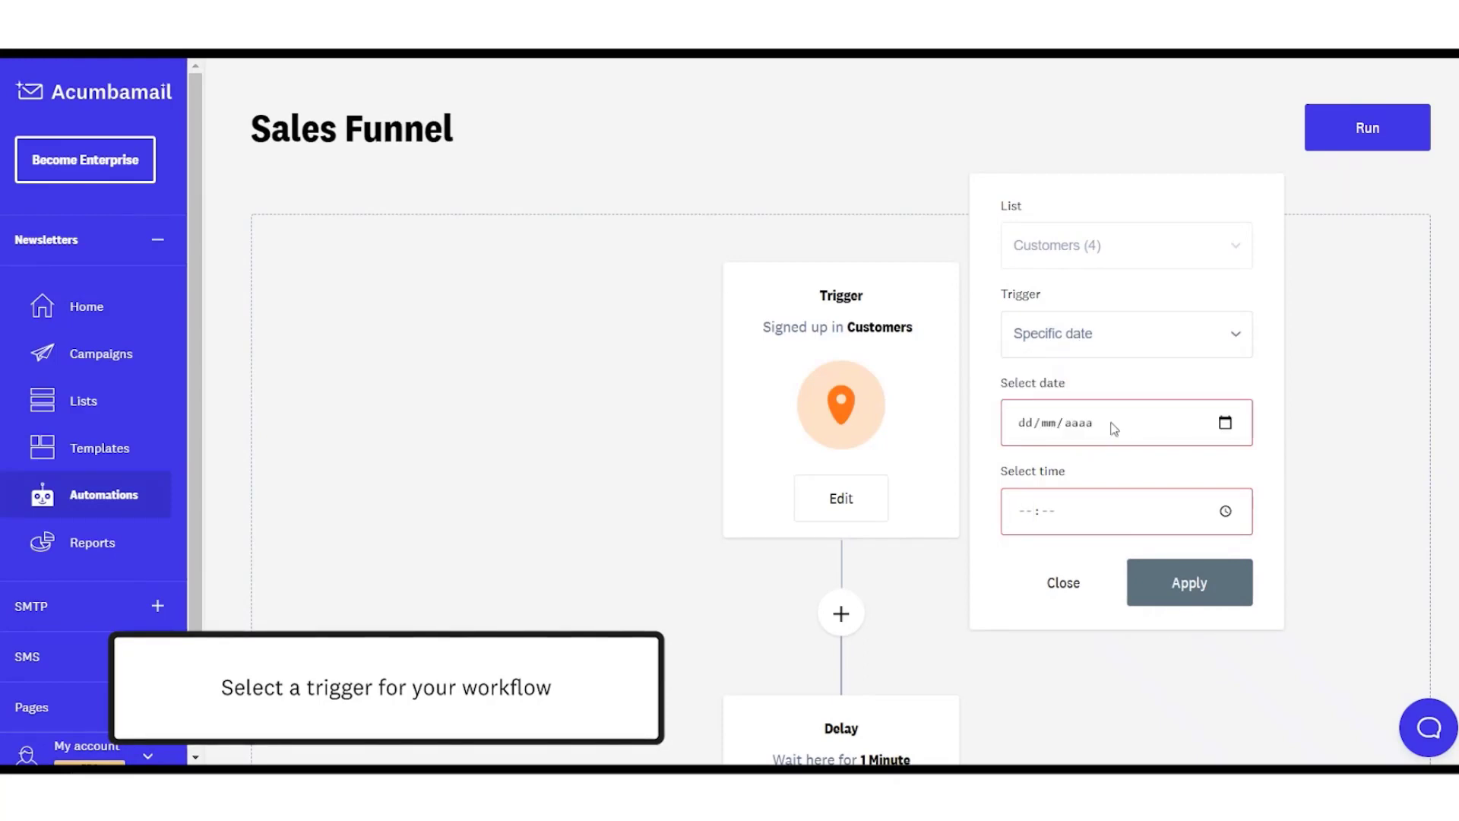
left_click(1128, 450)
left_click(1109, 499)
left_click(1117, 450)
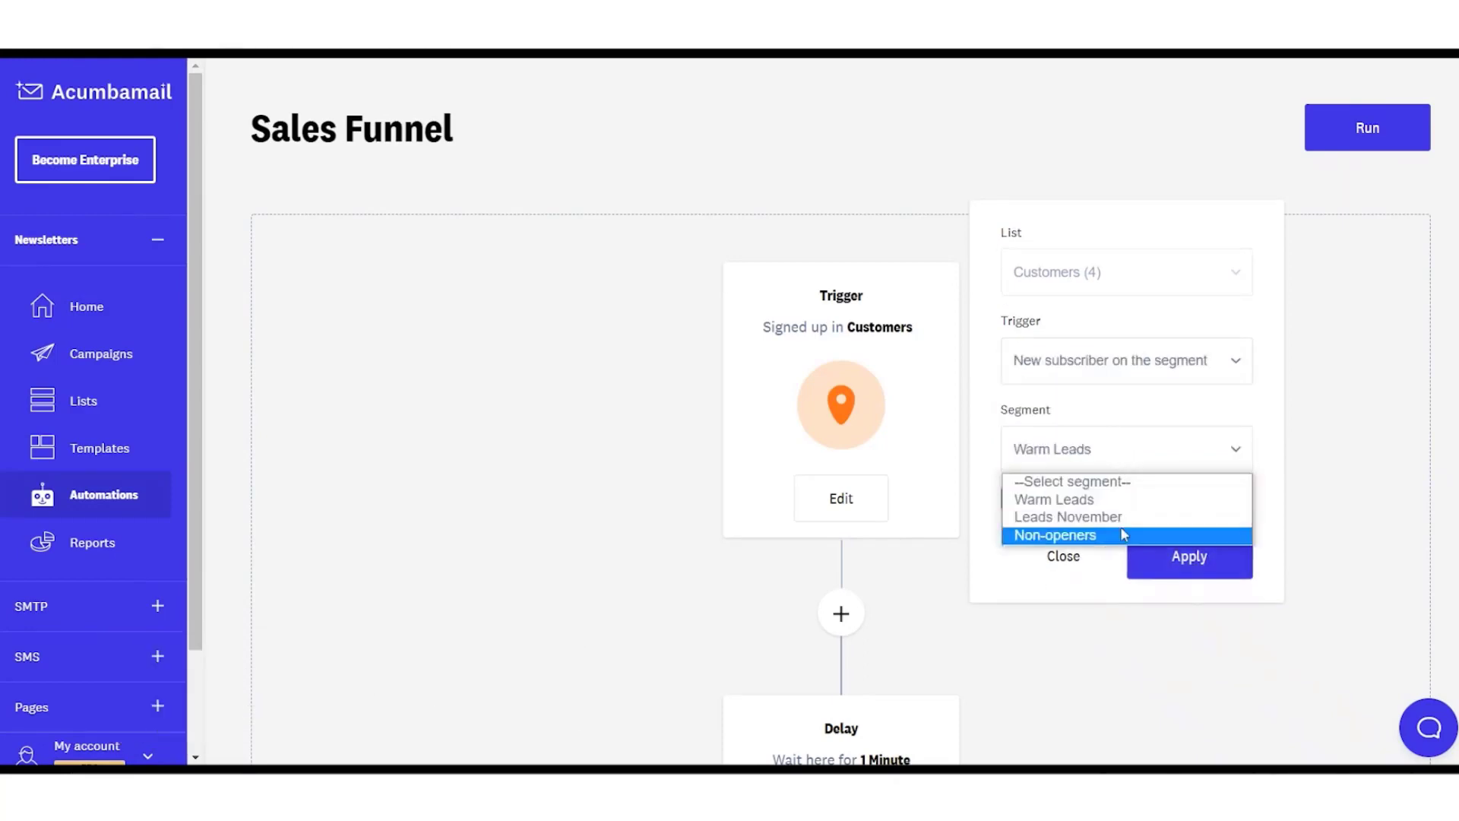
left_click(1117, 517)
- Set the trigger to "New subscriber on the list" and apply it to the workflow
left_click(1125, 361)
left_click(1140, 407)
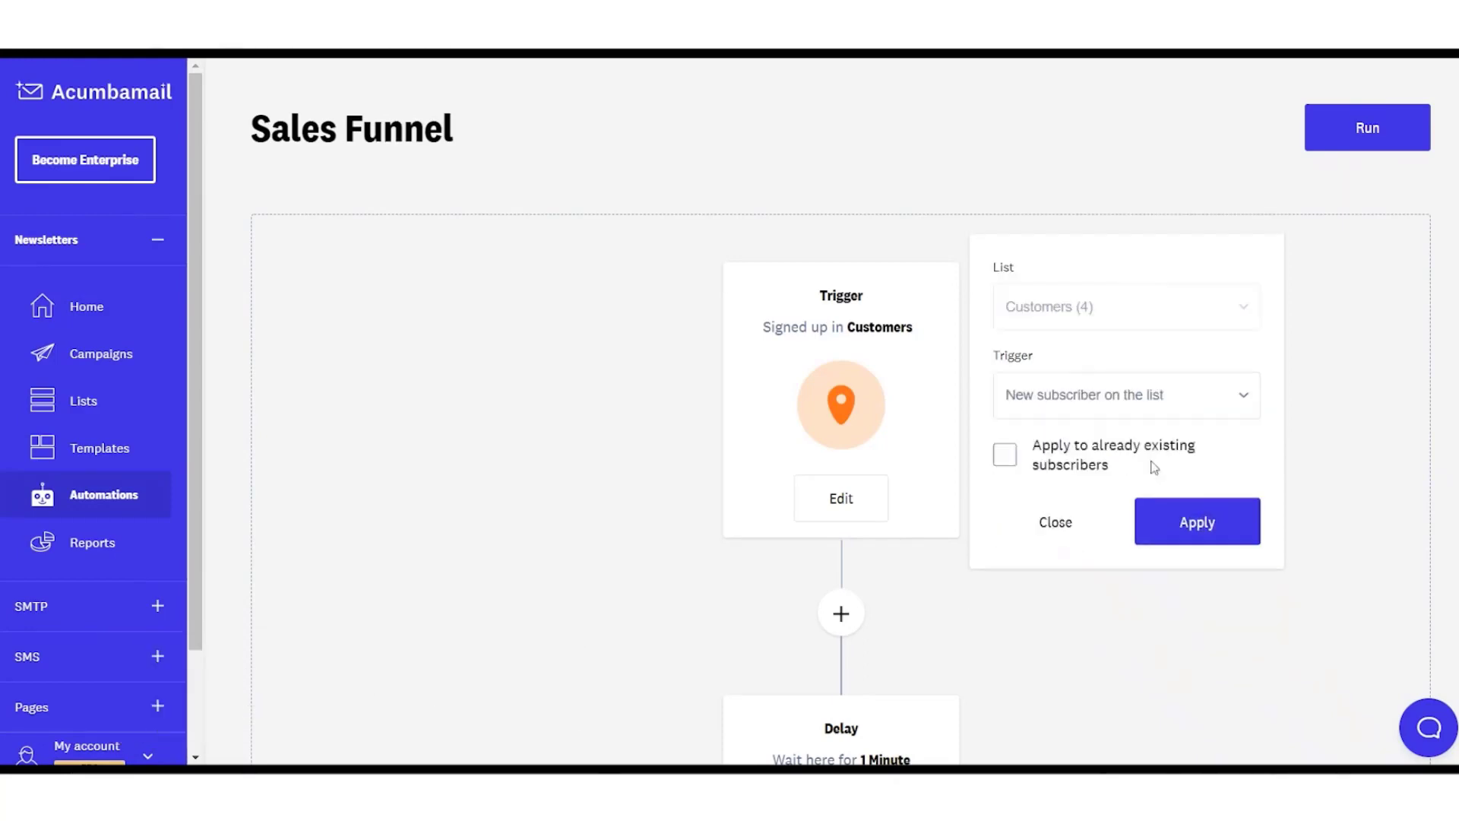
left_click(1195, 524)
- Examine the Delay module's waiting time and time unit options, and close its settings without changing them
scroll(1200, 593, "down", 5)
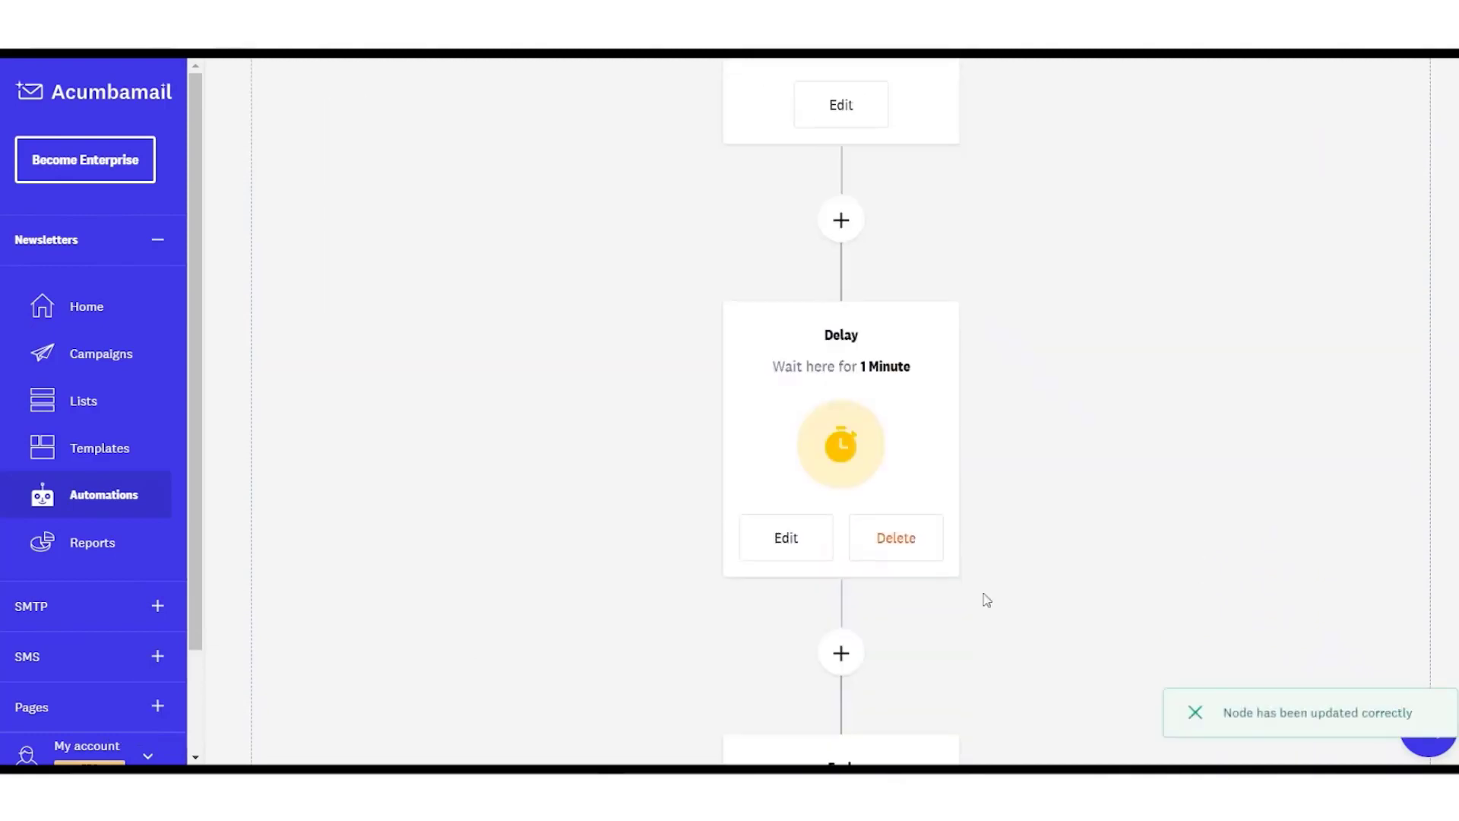
left_click(757, 559)
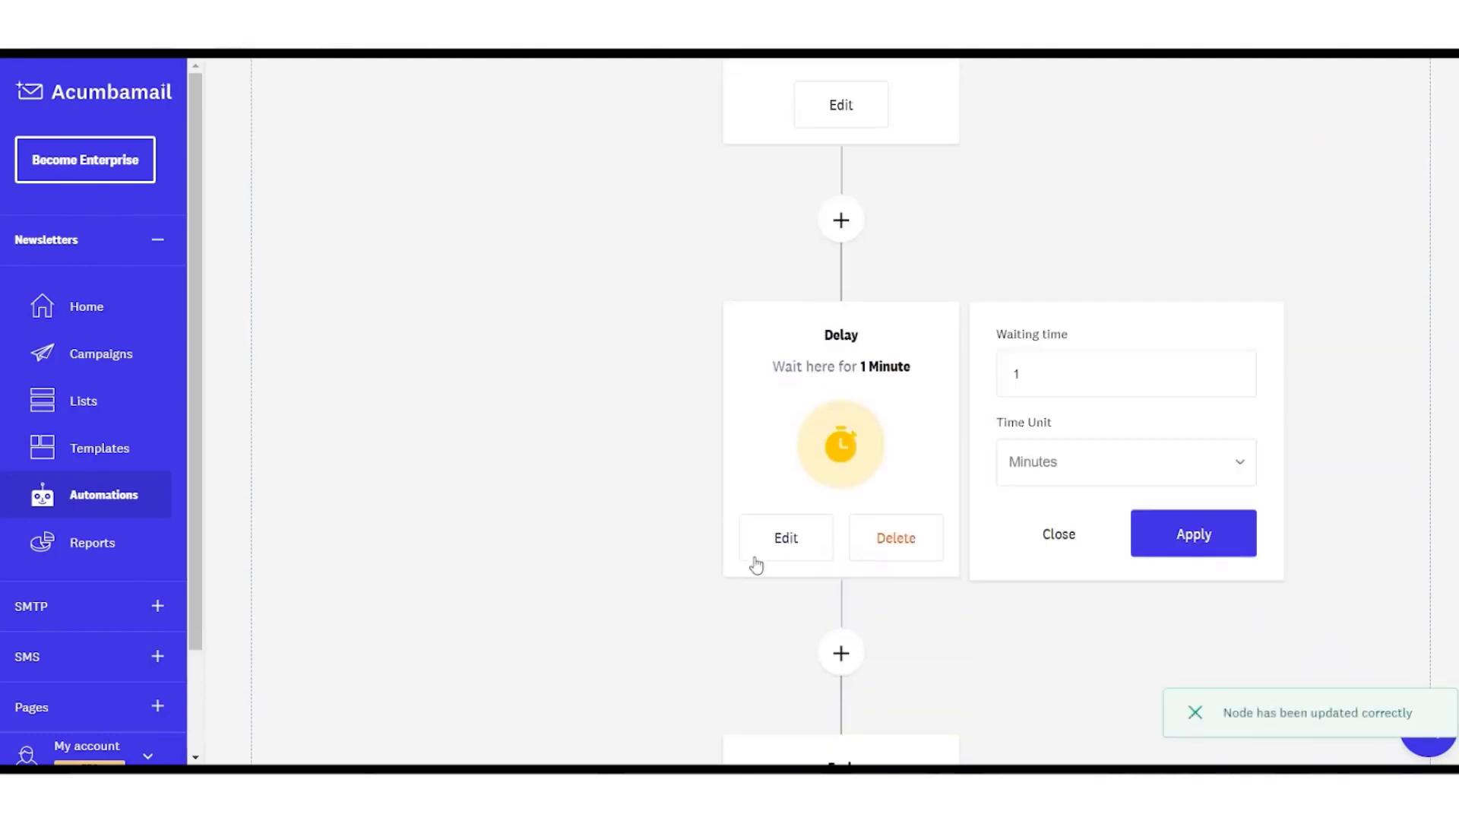
left_click(1128, 471)
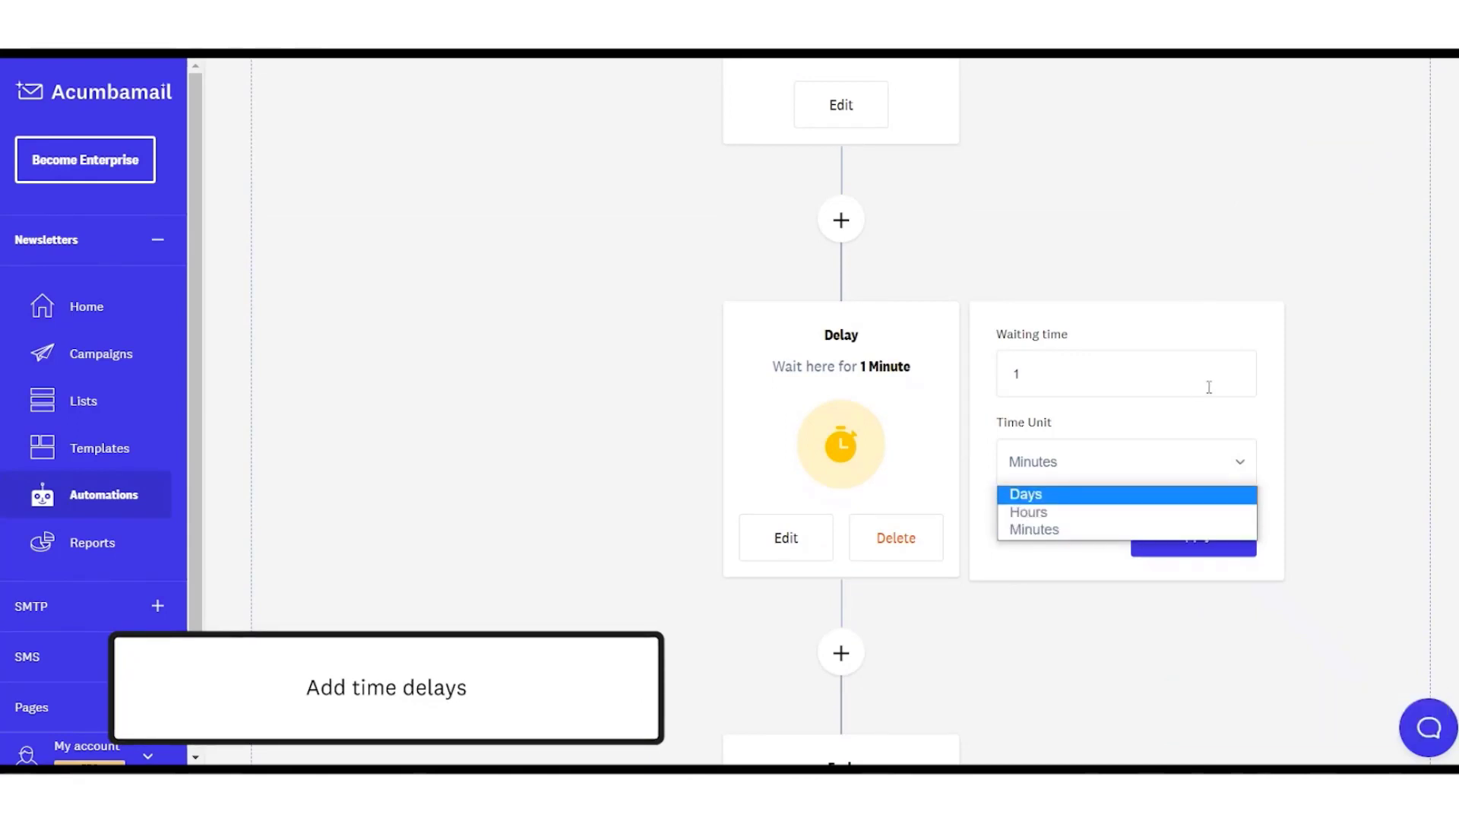
left_click(1226, 354)
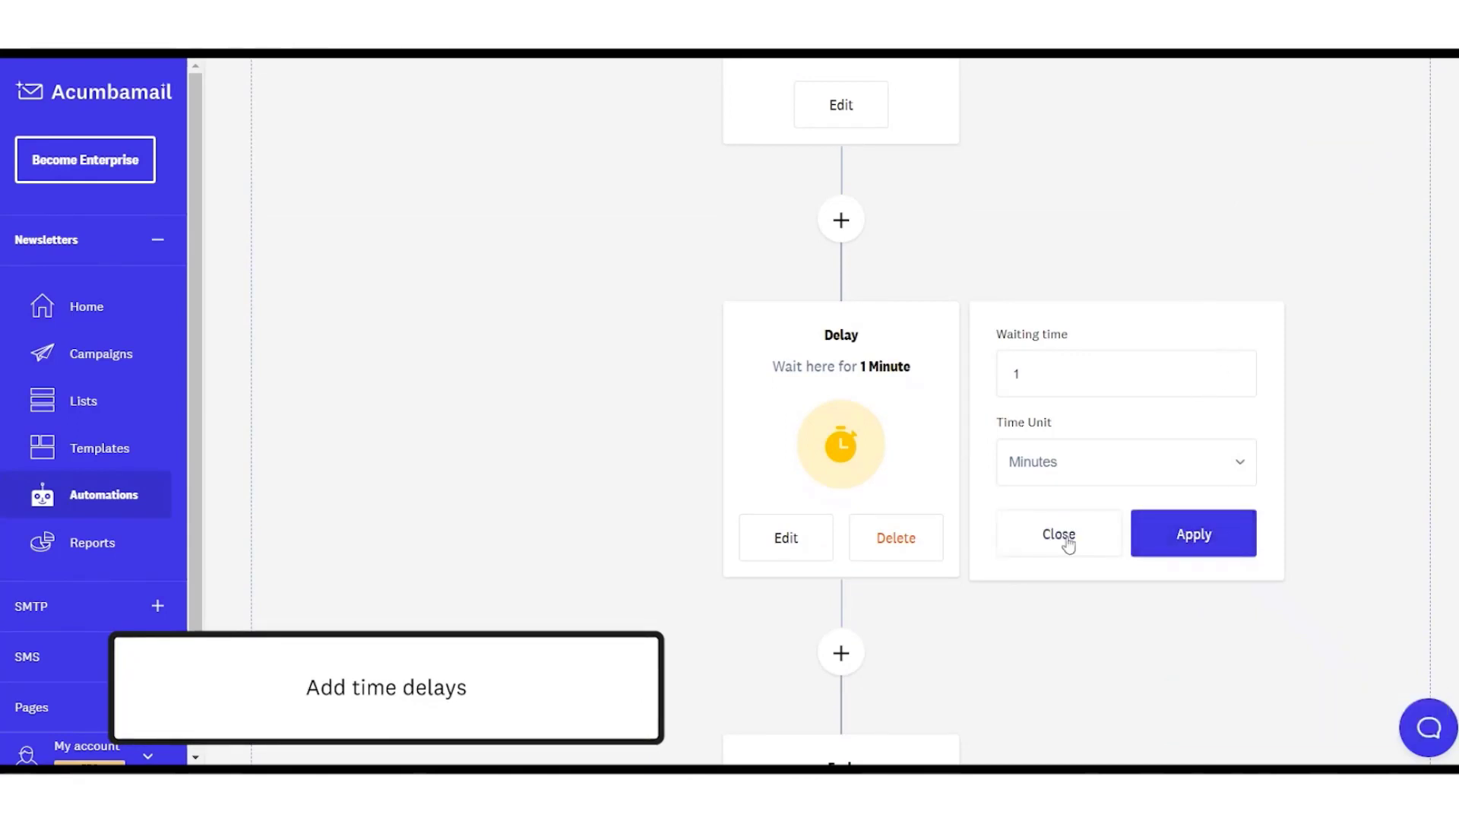
left_click(1064, 536)
- Open the choice of modules that can be added between the Delay and the Fork, and look through them
scroll(970, 624, "down", 2)
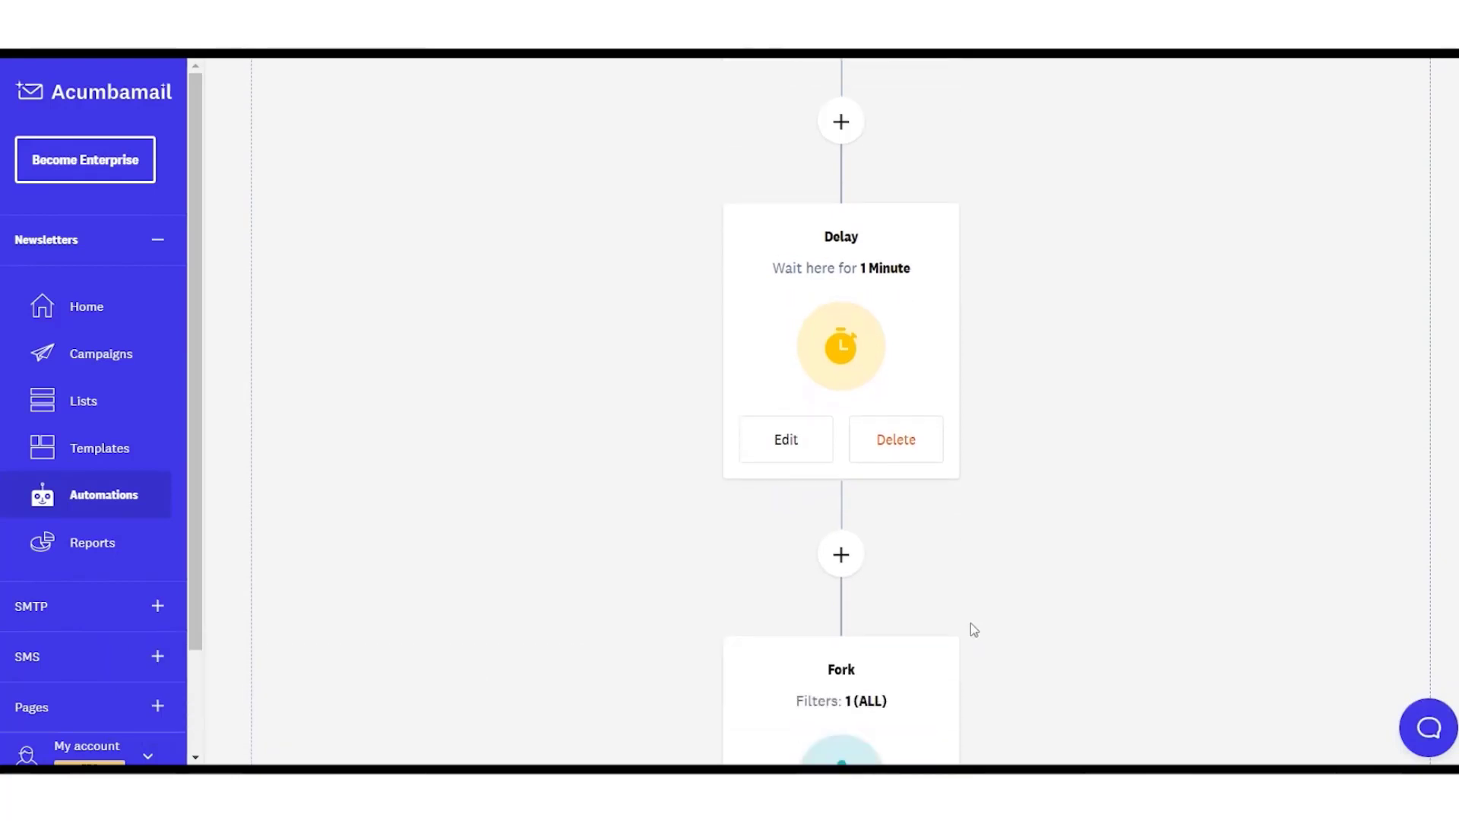
scroll(969, 623, "down", 2)
left_click(833, 459)
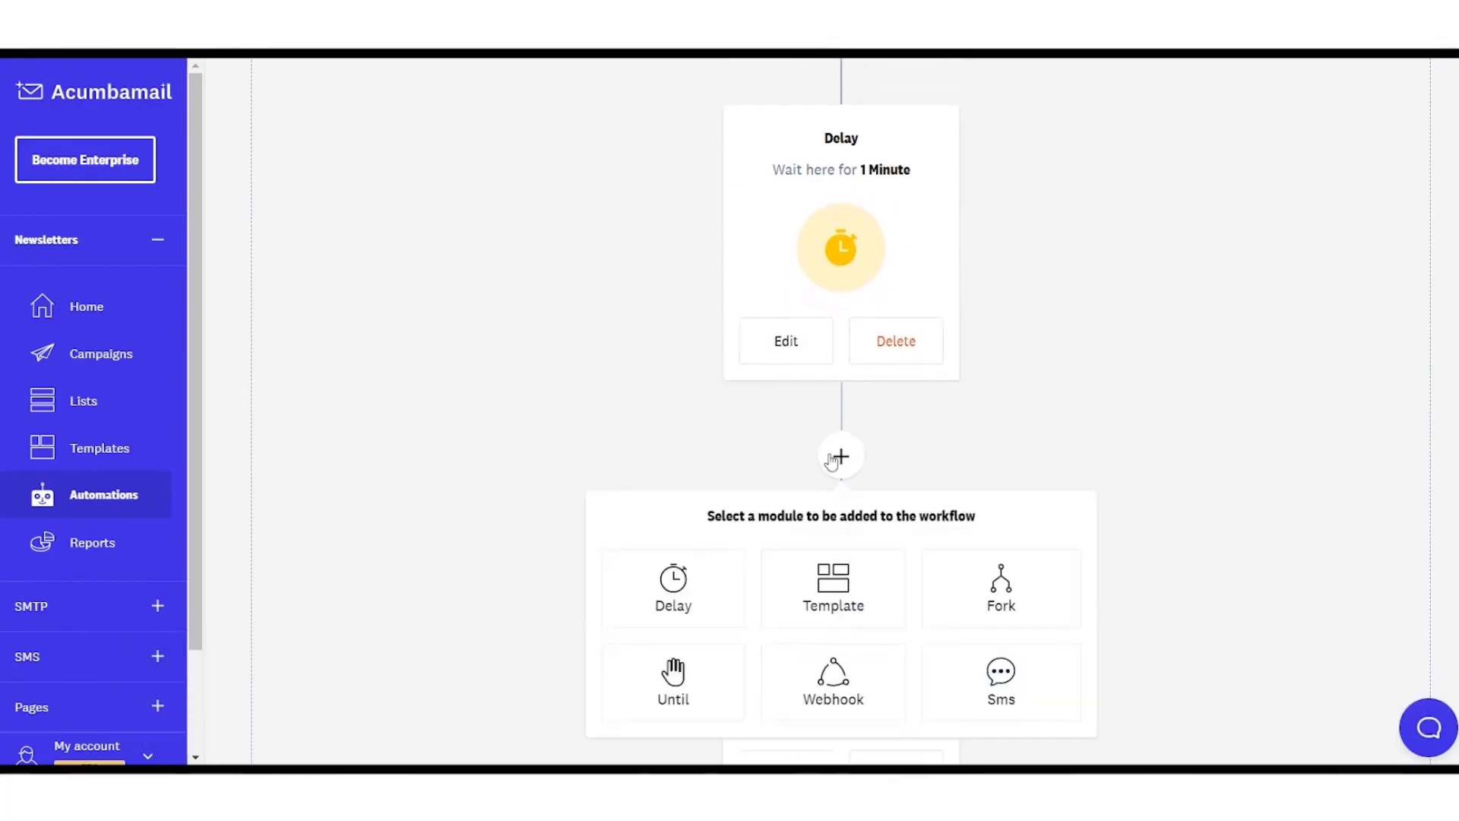
scroll(833, 463, "down", 4)
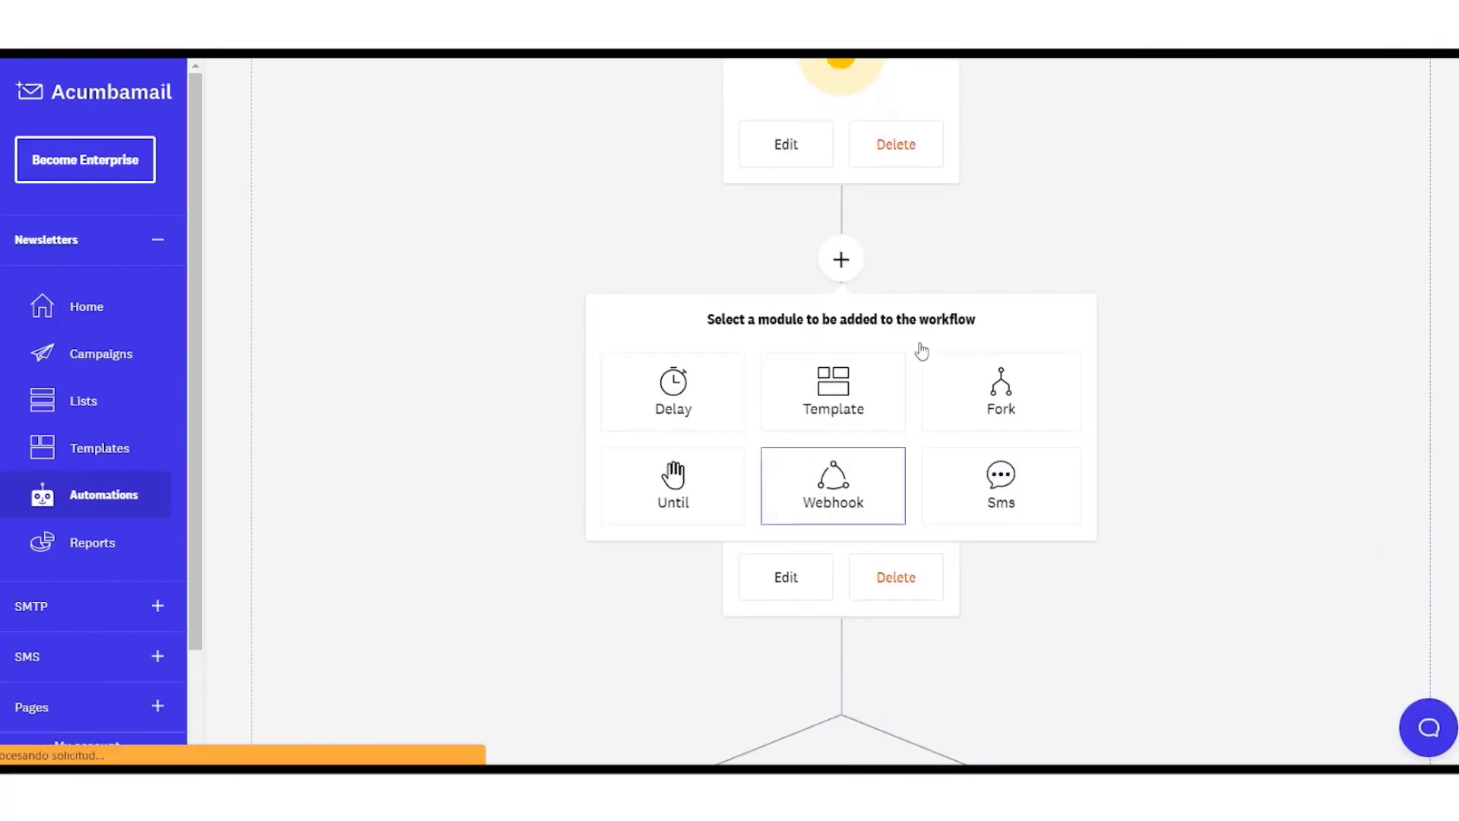
- Open the Fork's settings and look over its condition types, the All and Any operators, and the rule on the Language field
left_click(923, 354)
scroll(775, 495, "down", 2)
left_click(775, 495)
scroll(988, 380, "up", 2)
left_click(1179, 242)
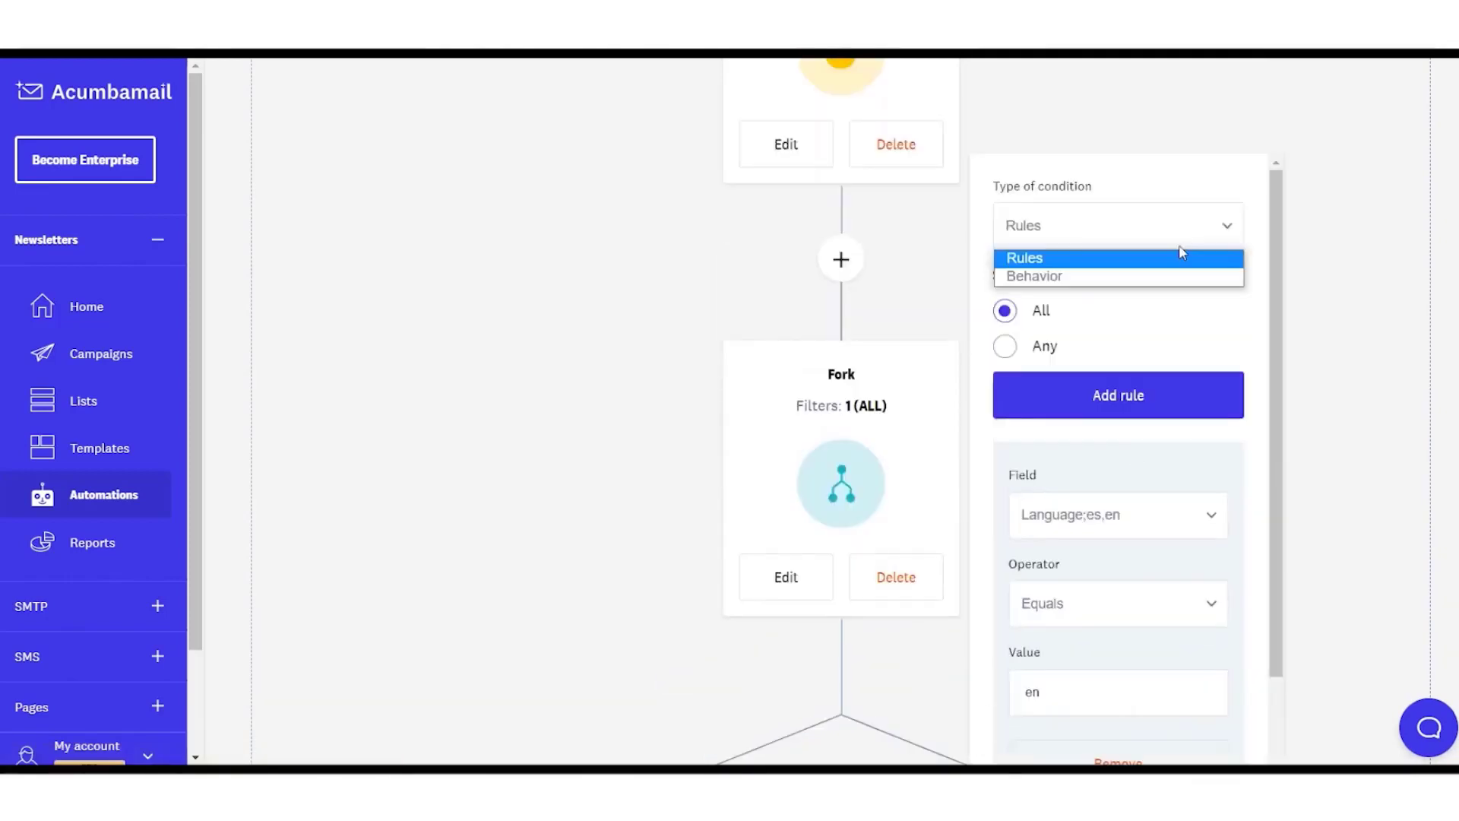
left_click(1013, 348)
scroll(1125, 430, "down", 1)
left_click(1125, 429)
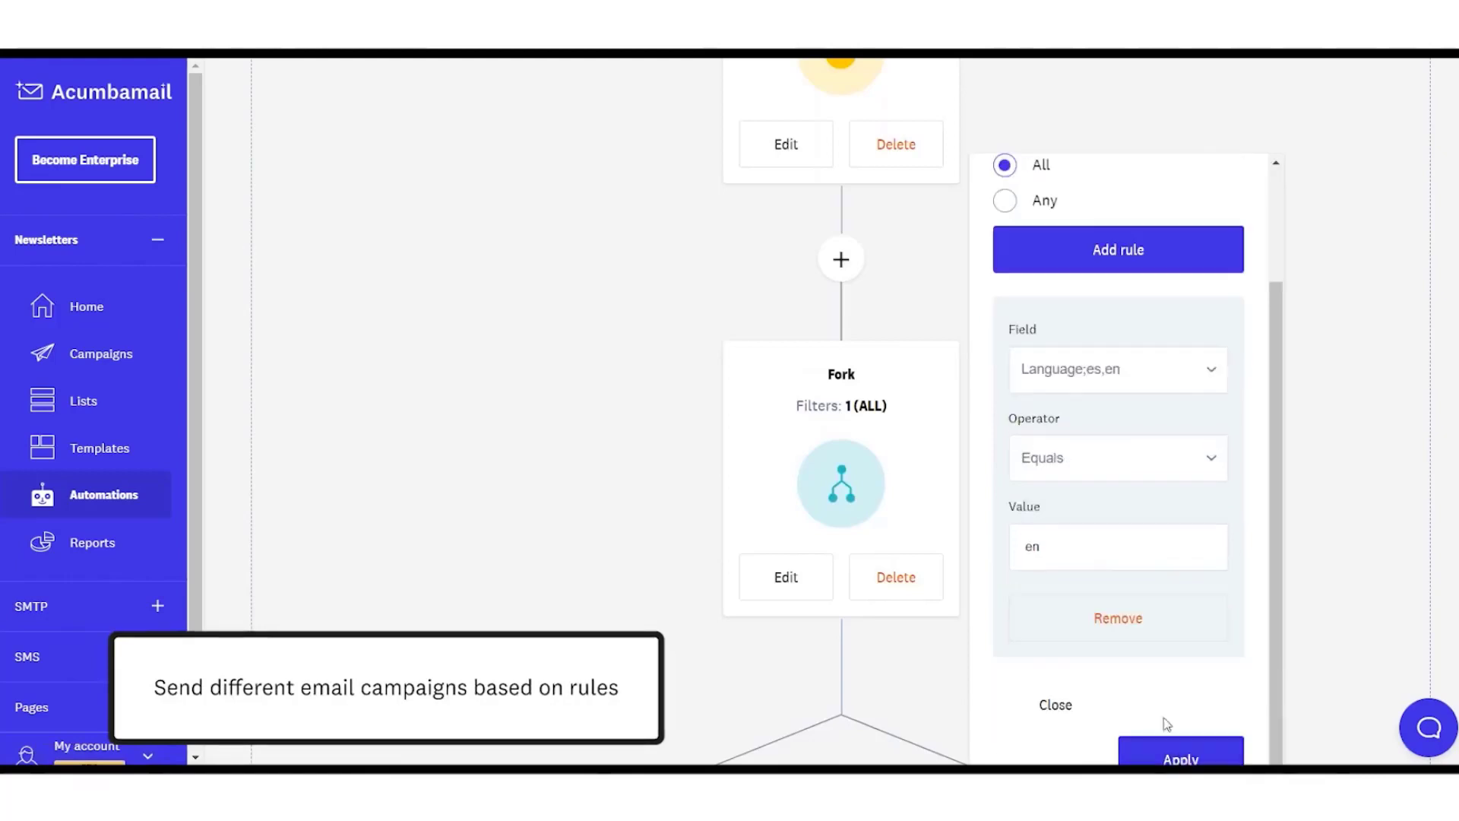
- Keep the Fork's condition as a rule where the Language field equals en, and apply it to the workflow
scroll(1140, 532, "up", 5)
left_click(1107, 225)
left_click(1075, 274)
left_click(1137, 456)
left_click(1110, 505)
left_click(1125, 456)
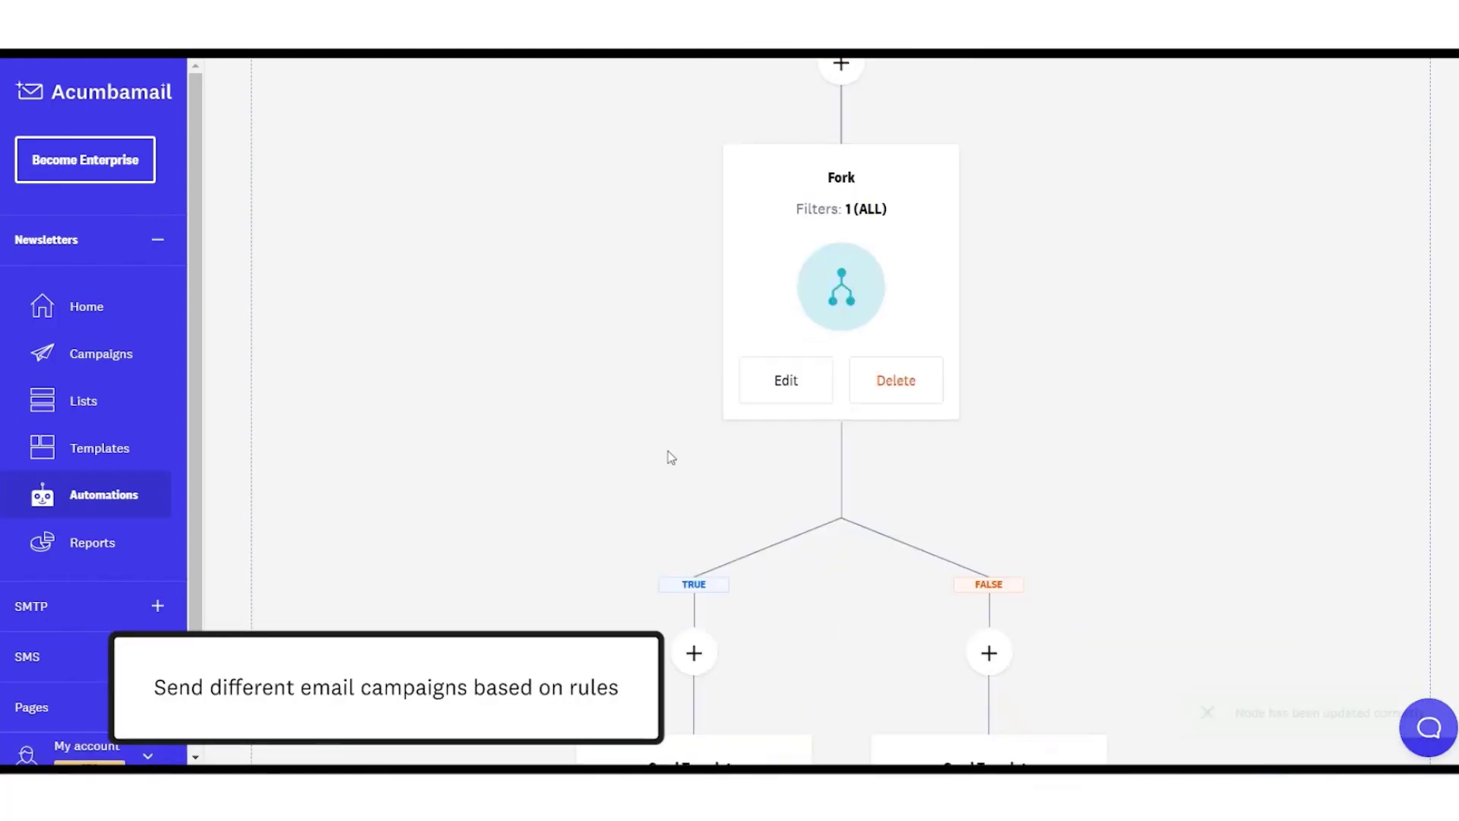
- Look through the email settings of the Send Template module on the Fork's TRUE branch and close them unchanged
scroll(669, 456, "down", 4)
left_click(674, 512)
scroll(1023, 545, "down", 8)
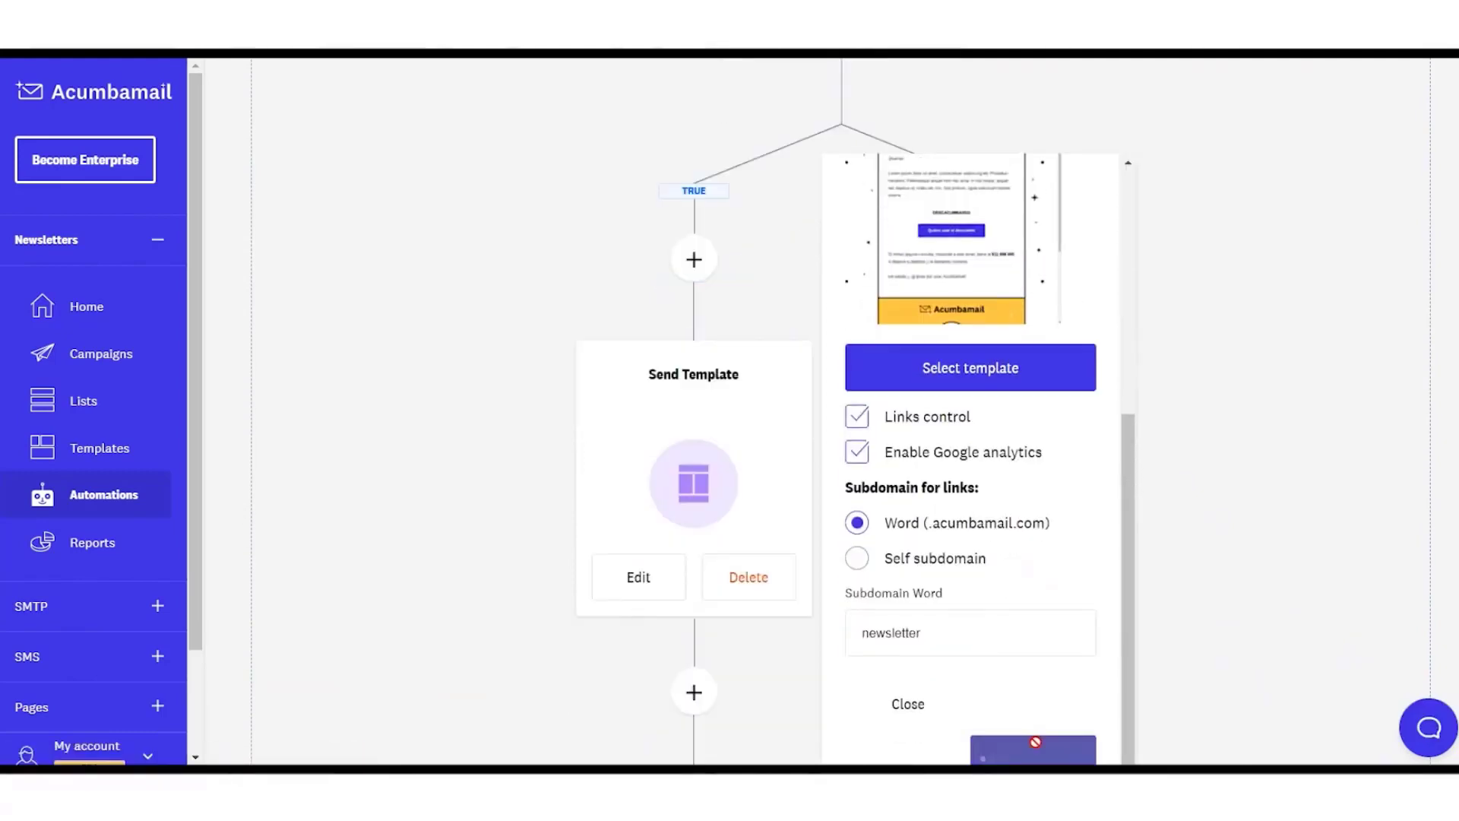
left_click(909, 701)
- Open the FALSE branch's Send Template settings and give the email the subject "Hey *|NAME|*, we've got news for you"
left_click(933, 577)
left_click(1290, 492)
left_click(1074, 573)
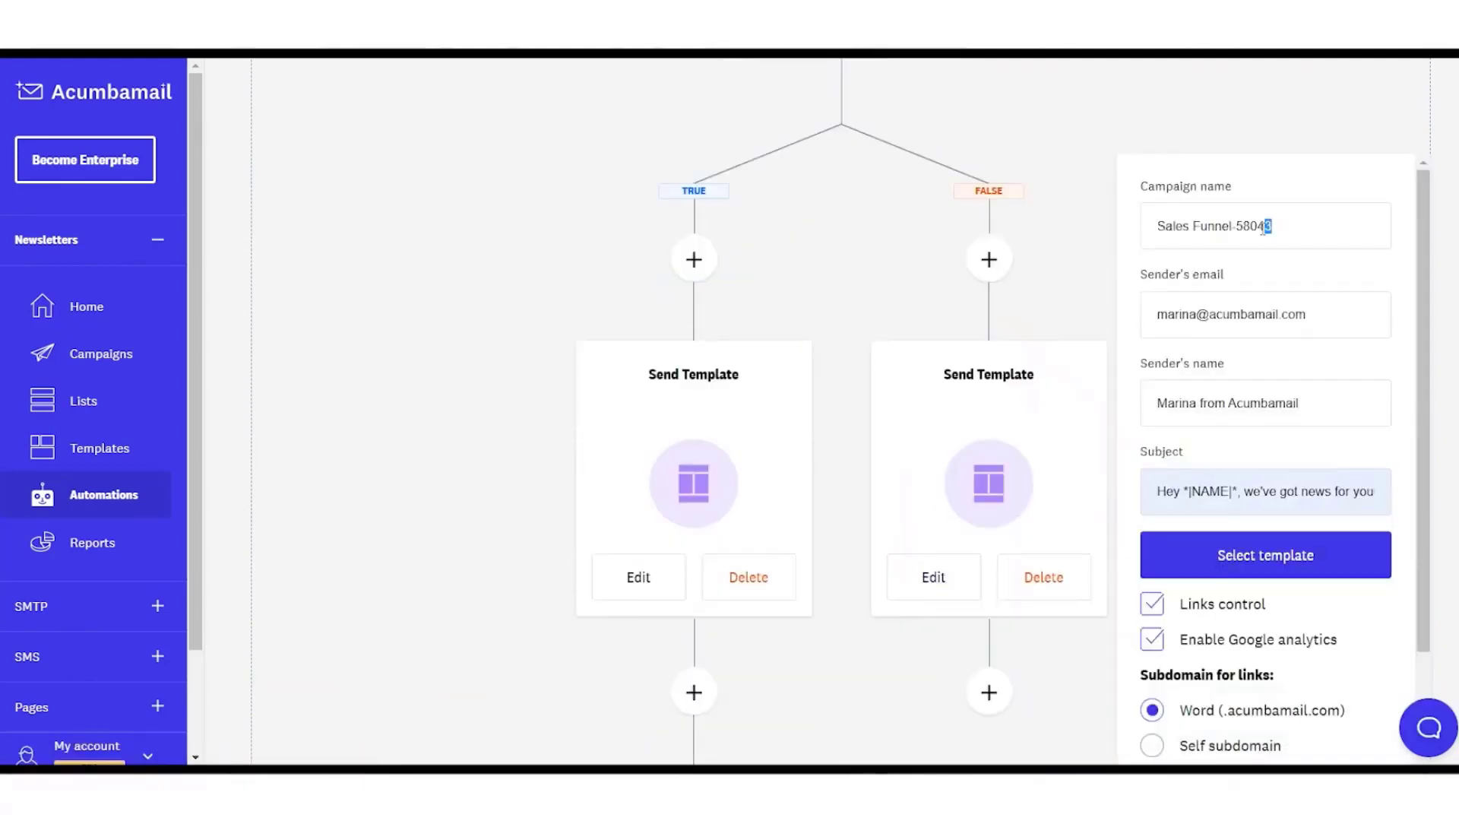
- Choose the Test A/B Test 1 template and a link subdomain word for the FALSE branch's email, and apply the module
scroll(1277, 342, "down", 3)
left_click(1284, 378)
scroll(723, 481, "down", 7)
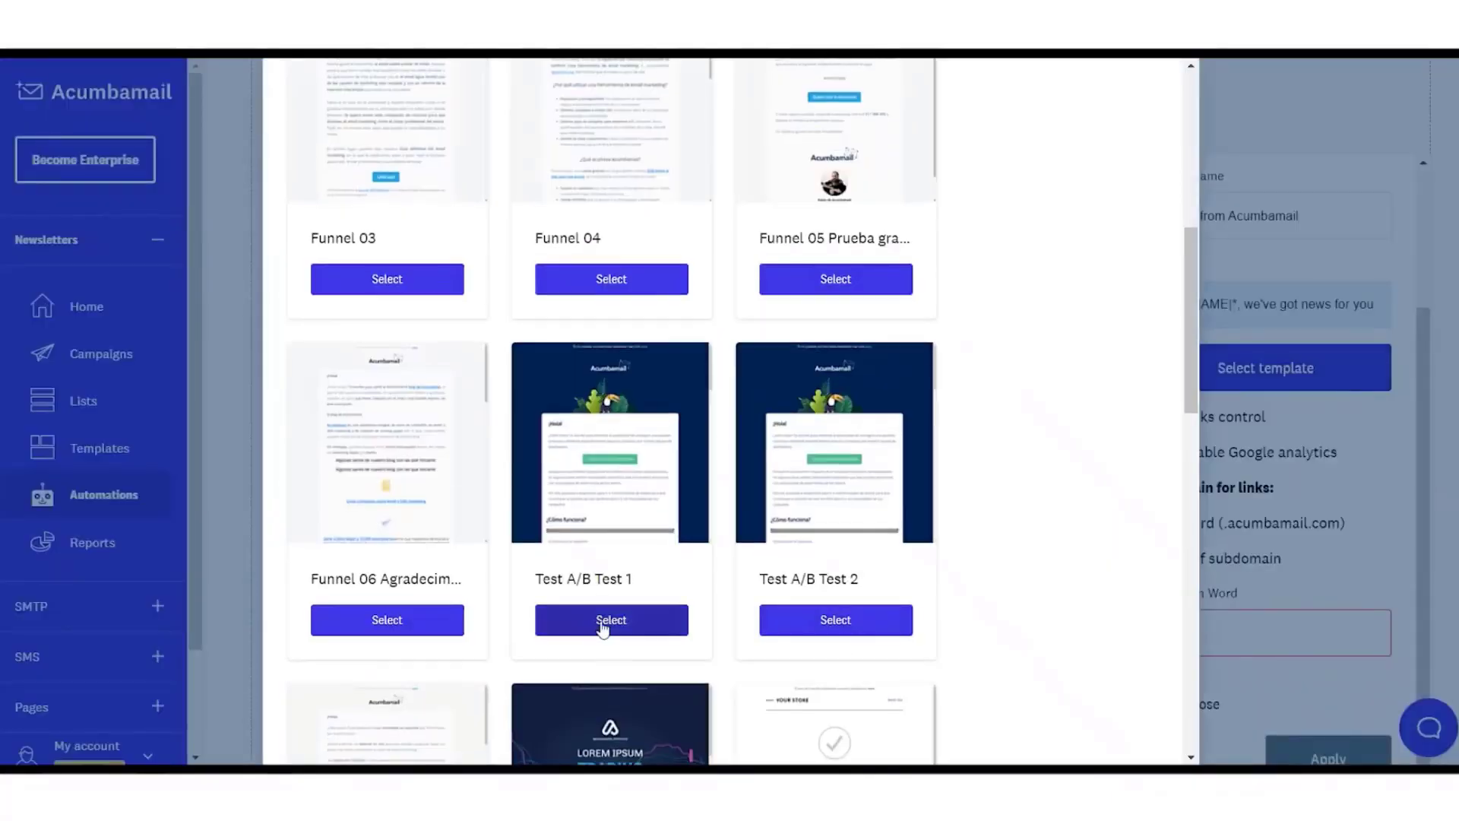
left_click(609, 619)
left_click(1224, 647)
left_click(1203, 704)
- Open the settings of the Until module below the 2-day Delay and set its type of condition to Rules
scroll(1212, 657, "down", 5)
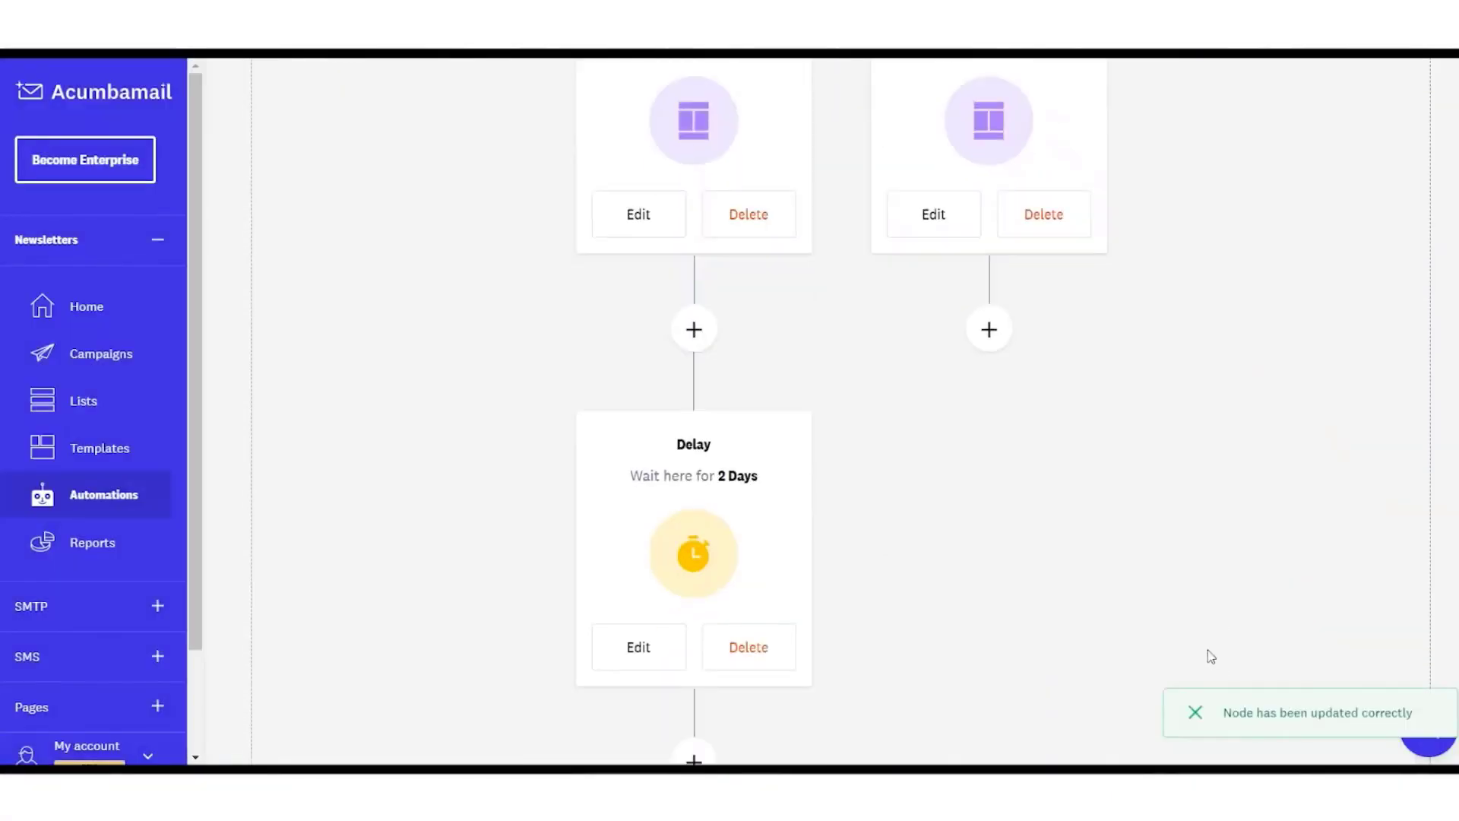
scroll(1049, 596, "up", 2)
scroll(824, 563, "down", 4)
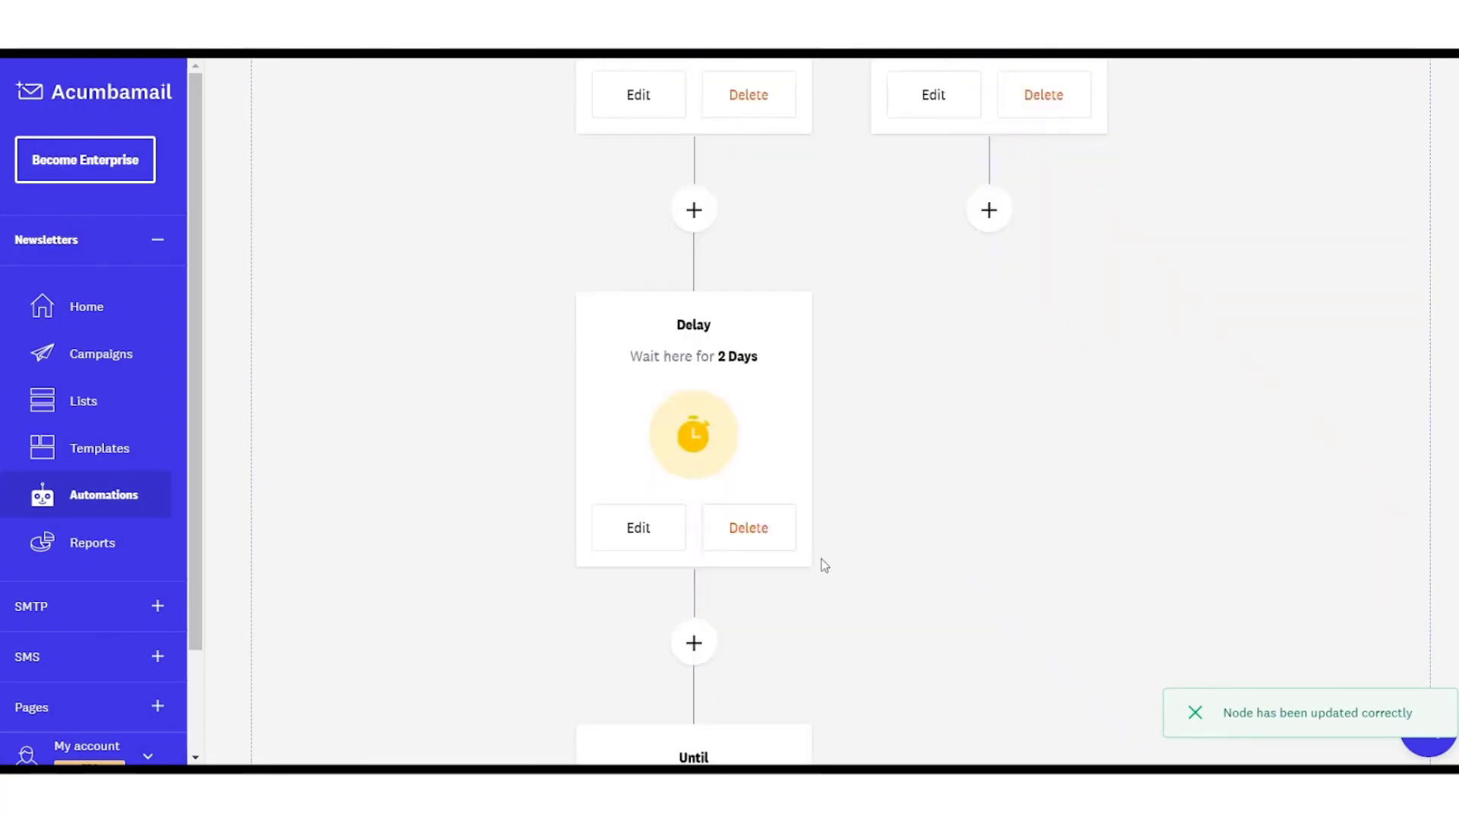
scroll(1010, 604, "down", 5)
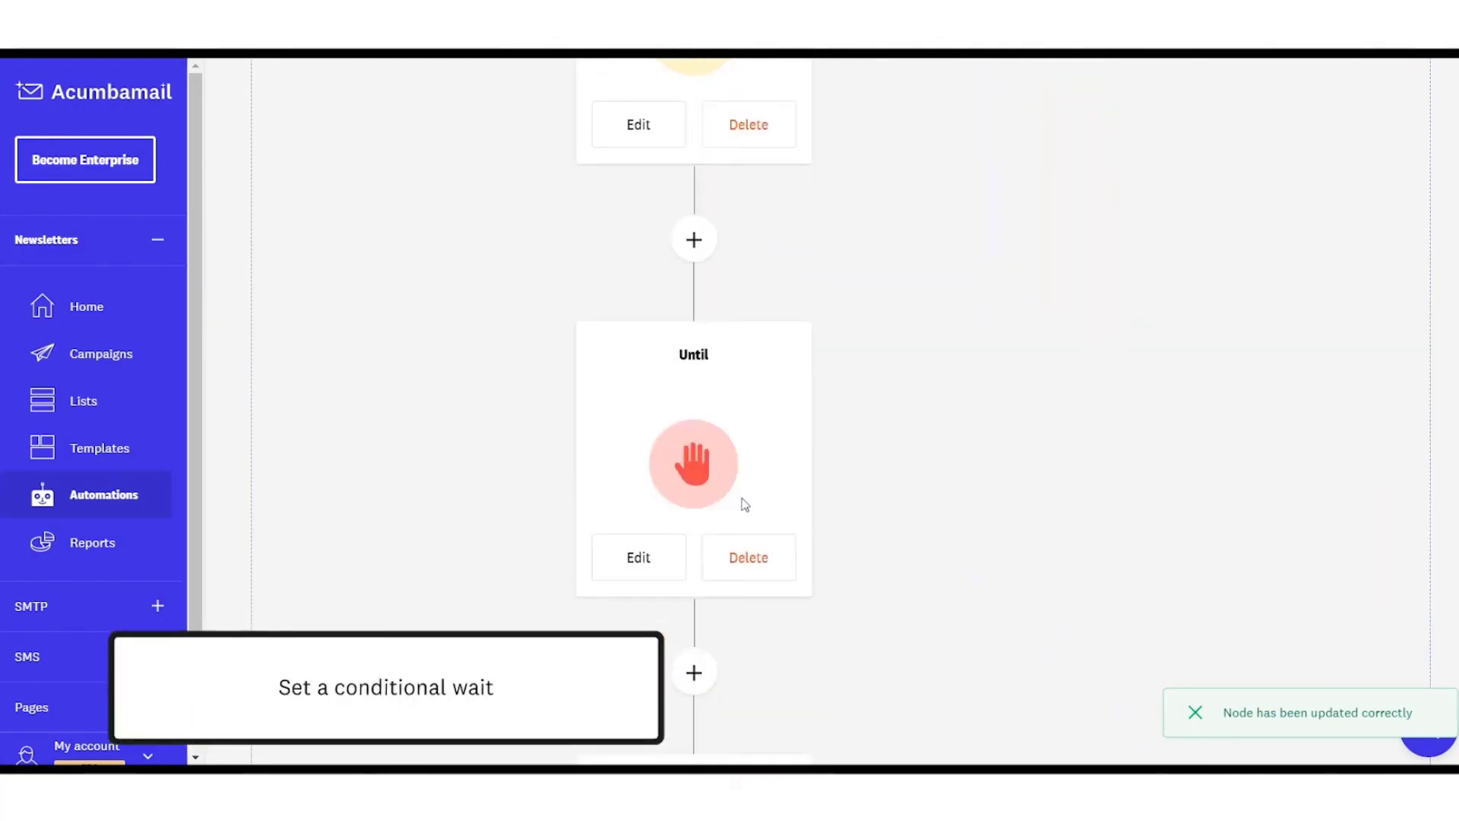
left_click(646, 563)
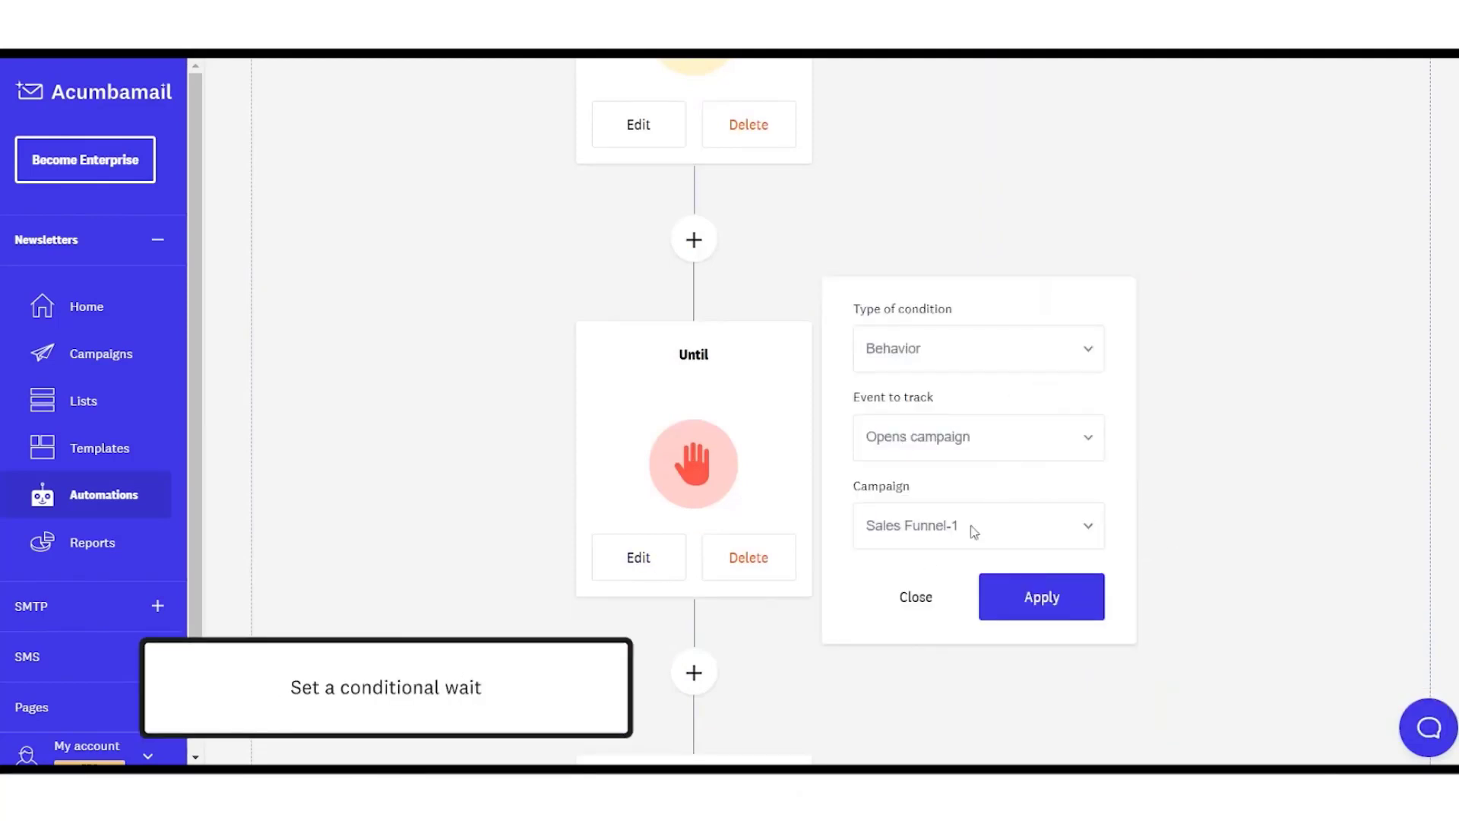
left_click(930, 352)
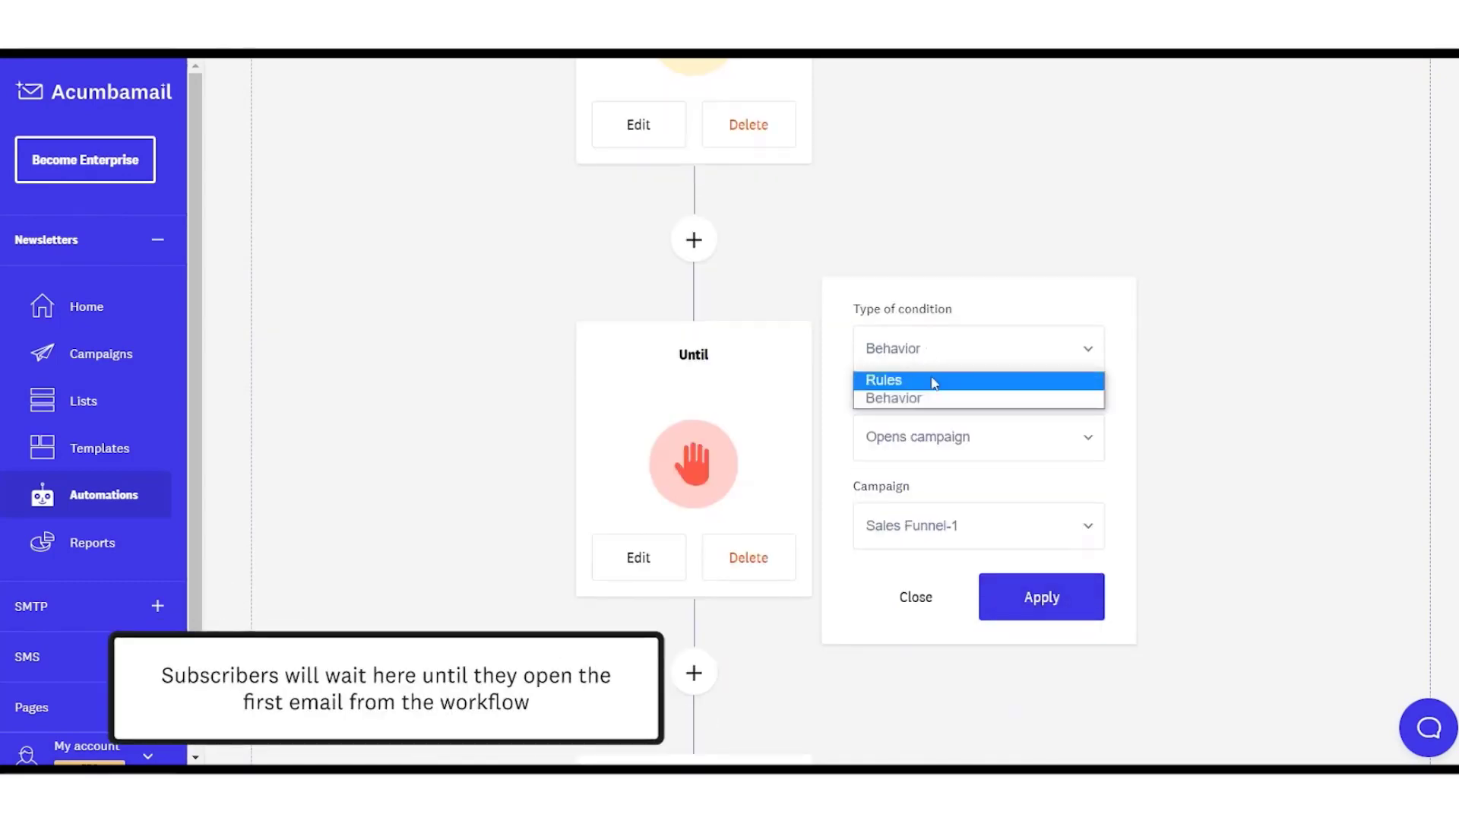
left_click(932, 380)
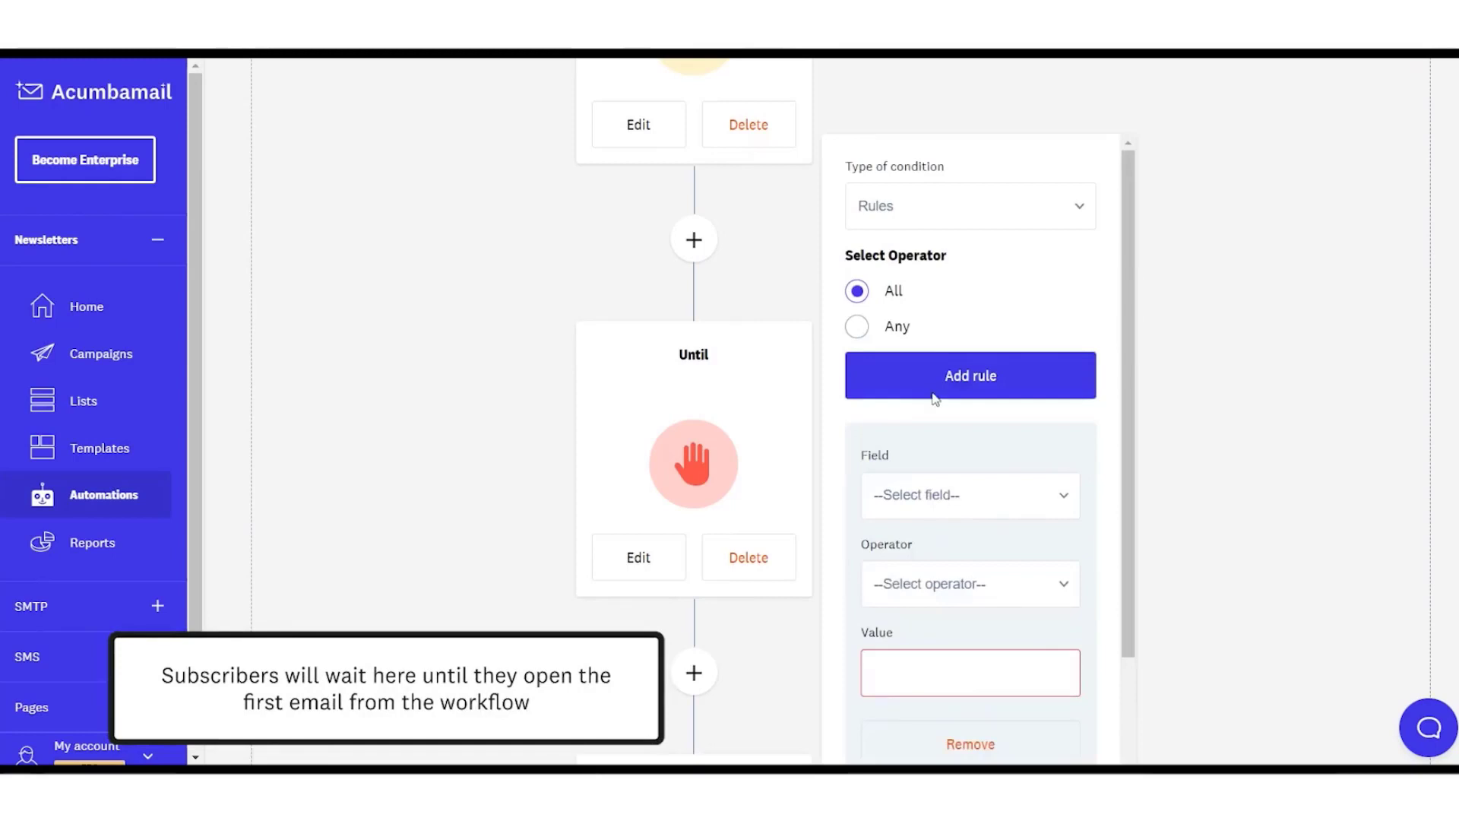
- Define the Until rule with field Phone no., operator Greater or equal and value yes, and apply it
left_click(959, 493)
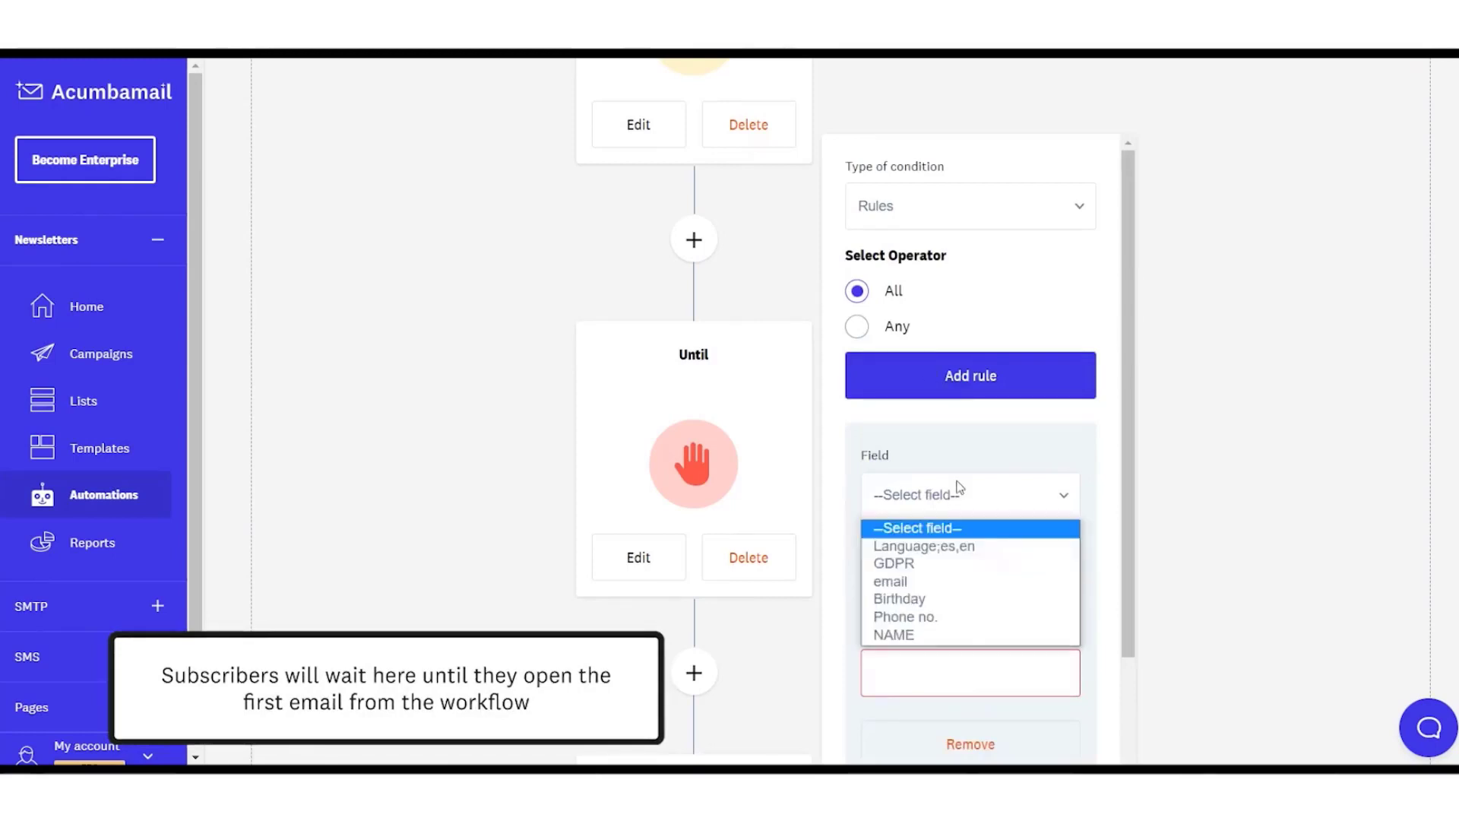
left_click(935, 618)
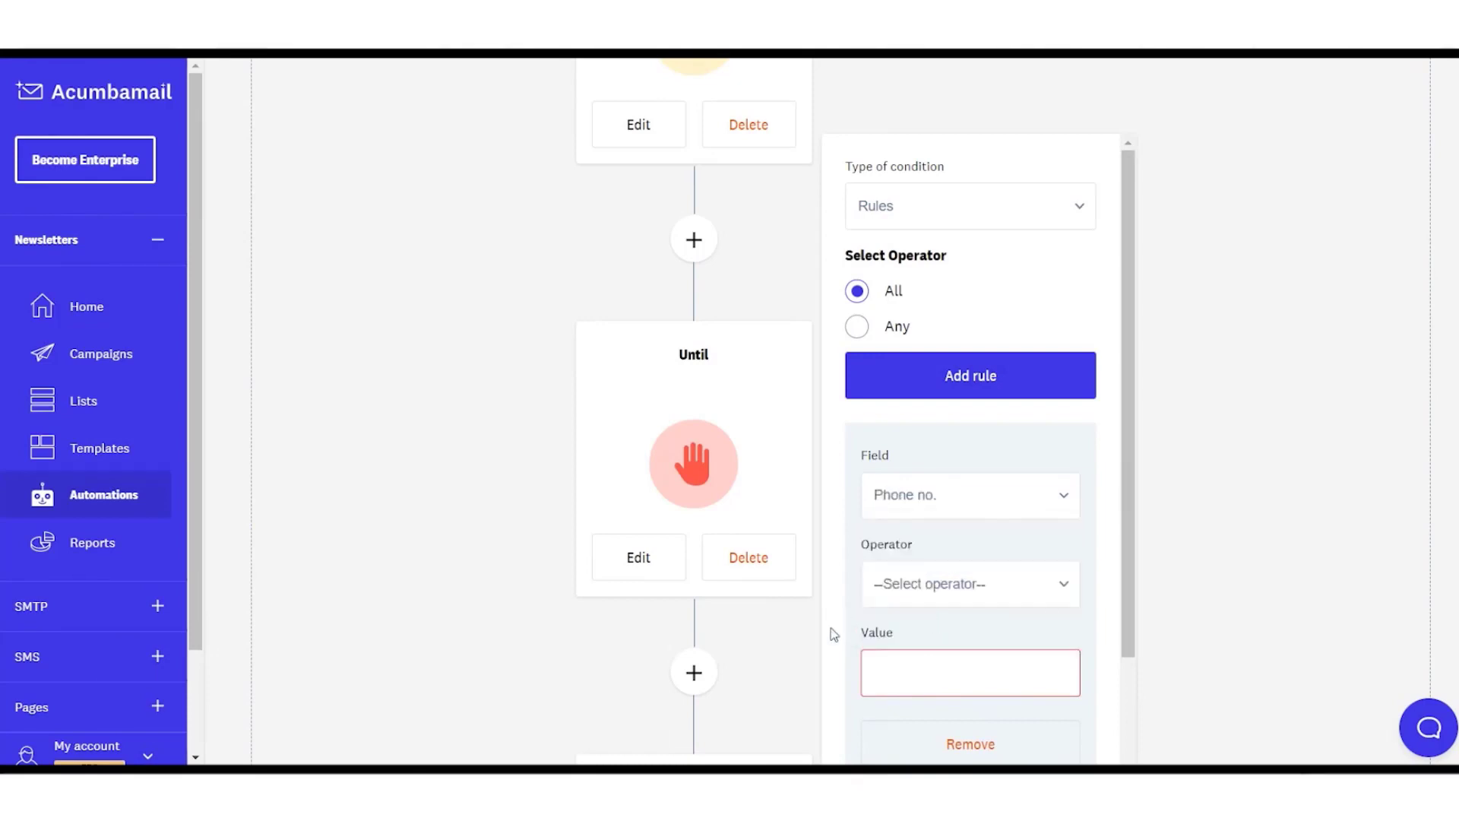
left_click(950, 600)
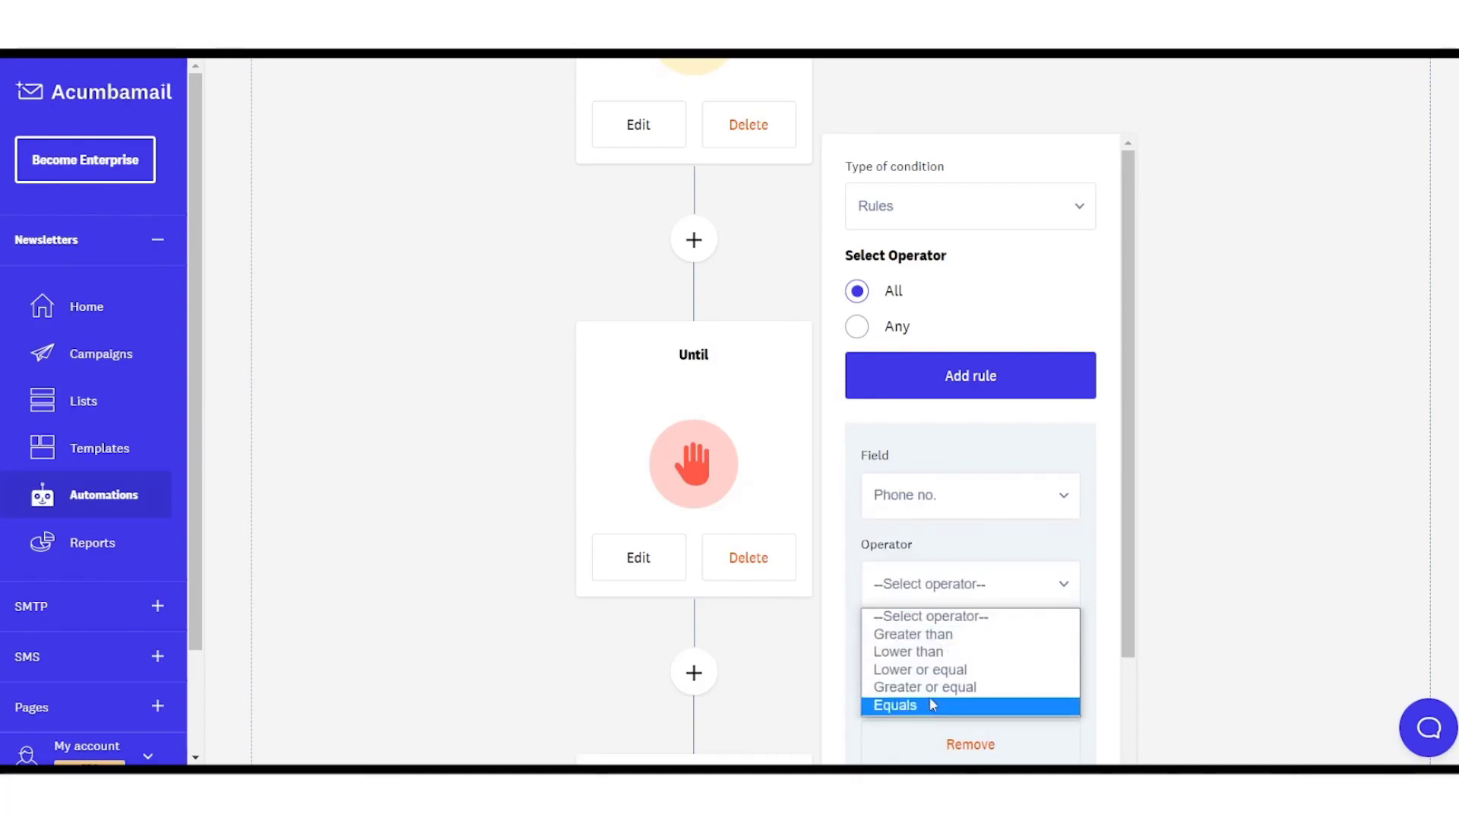
left_click(912, 685)
left_click(905, 669)
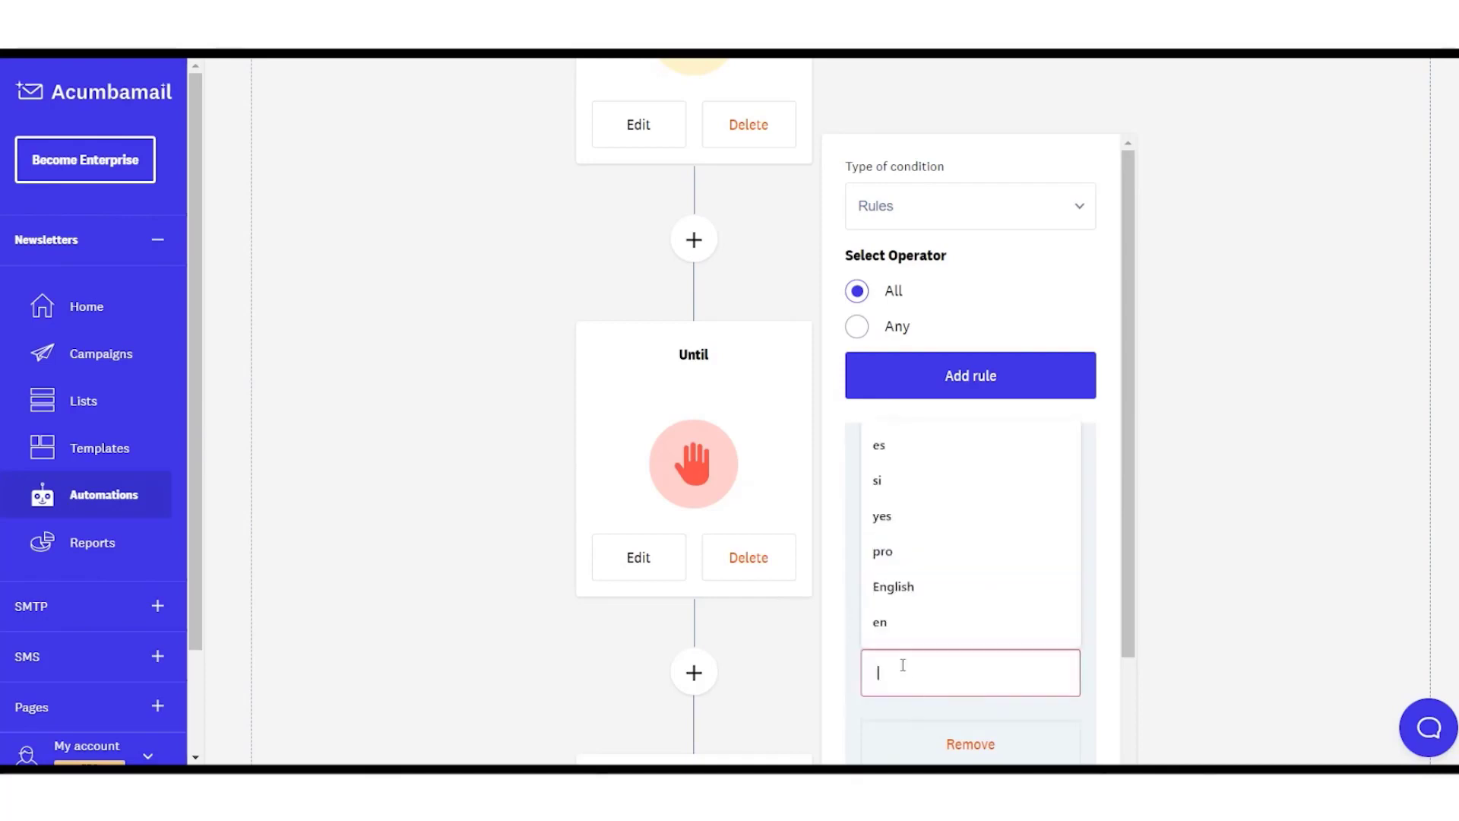
type("YES")
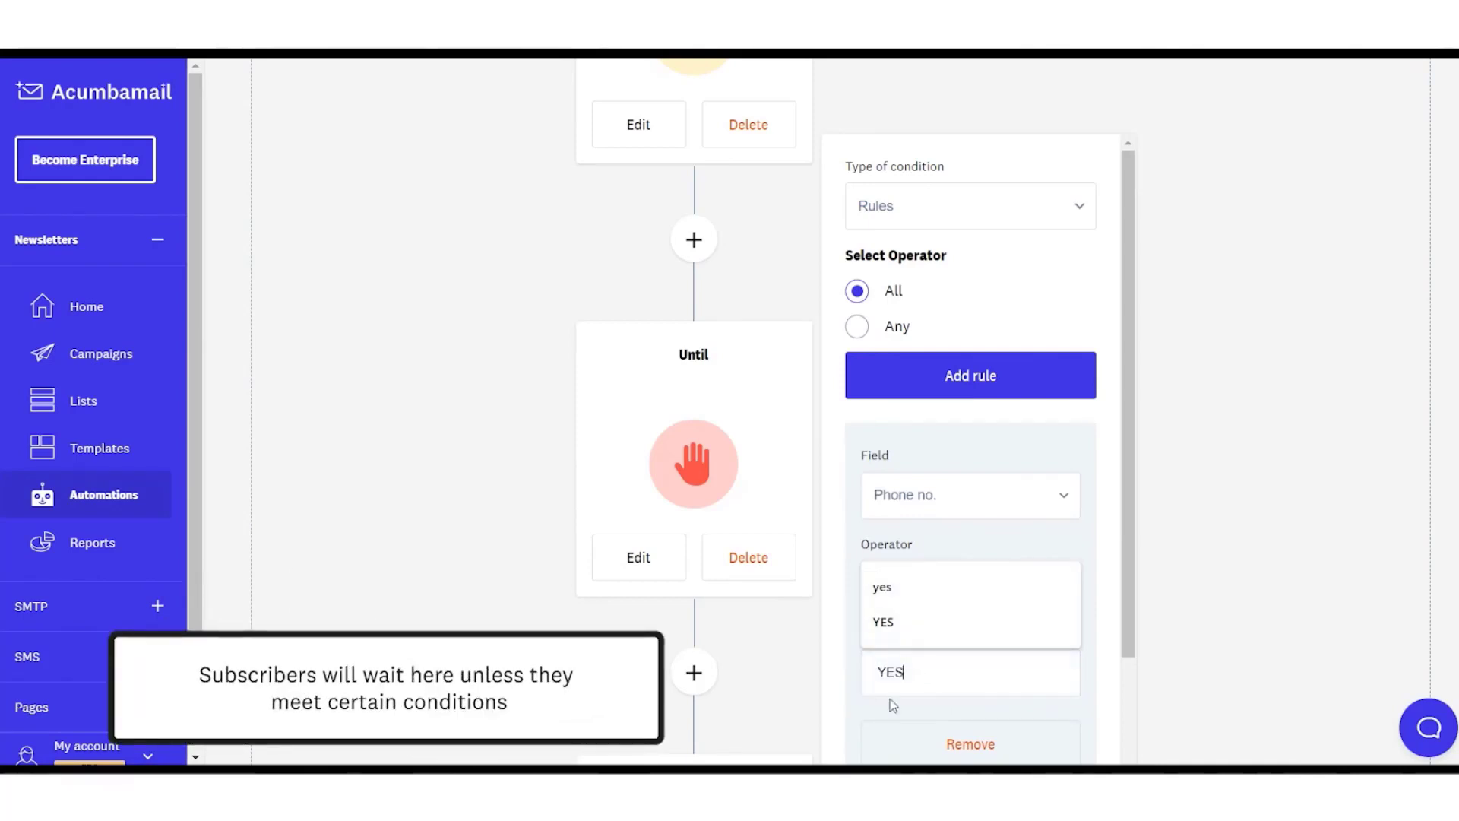
left_click(901, 585)
scroll(978, 652, "down", 1)
scroll(992, 690, "down", 3)
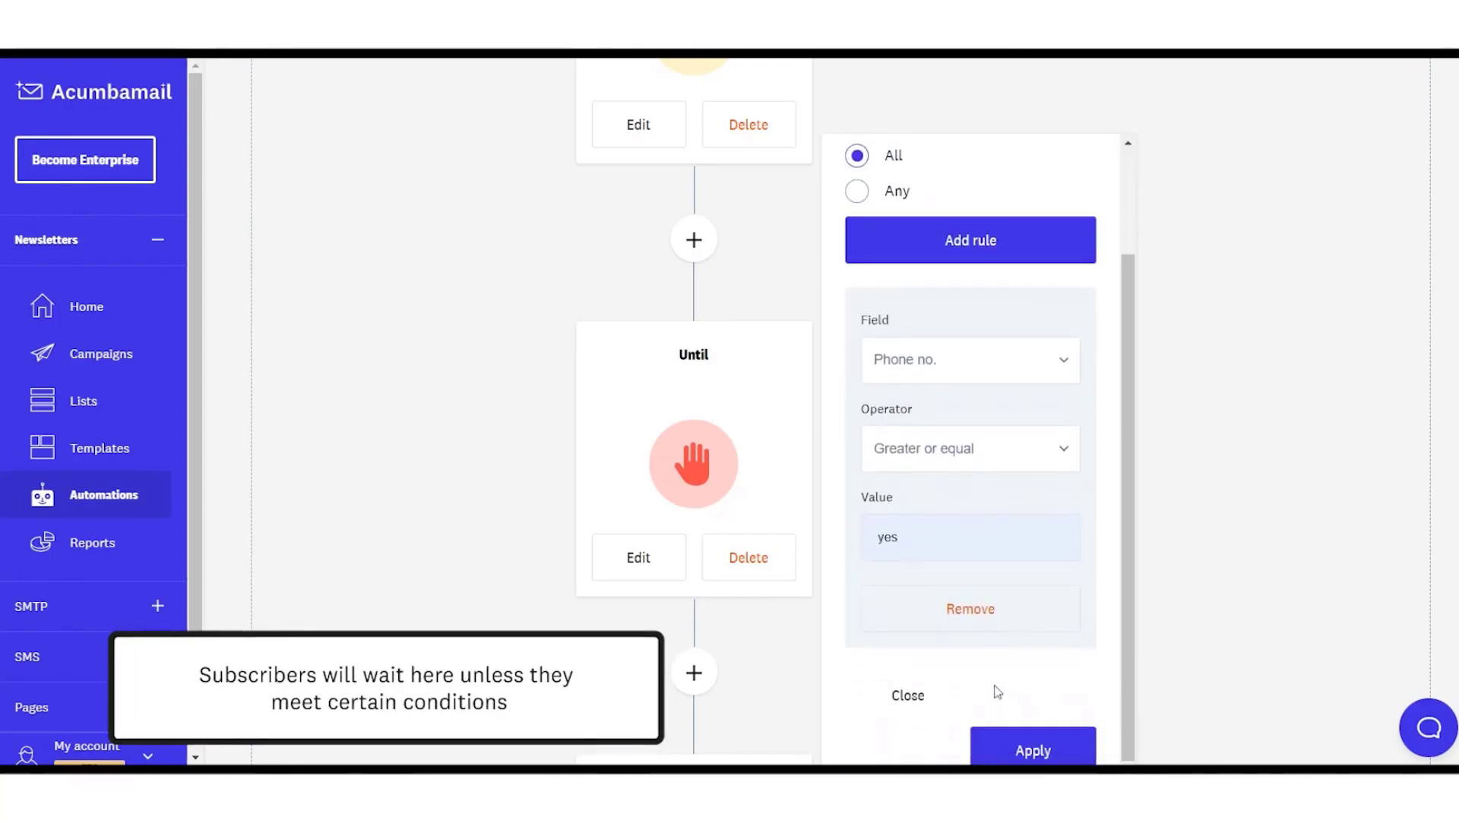
left_click(1030, 736)
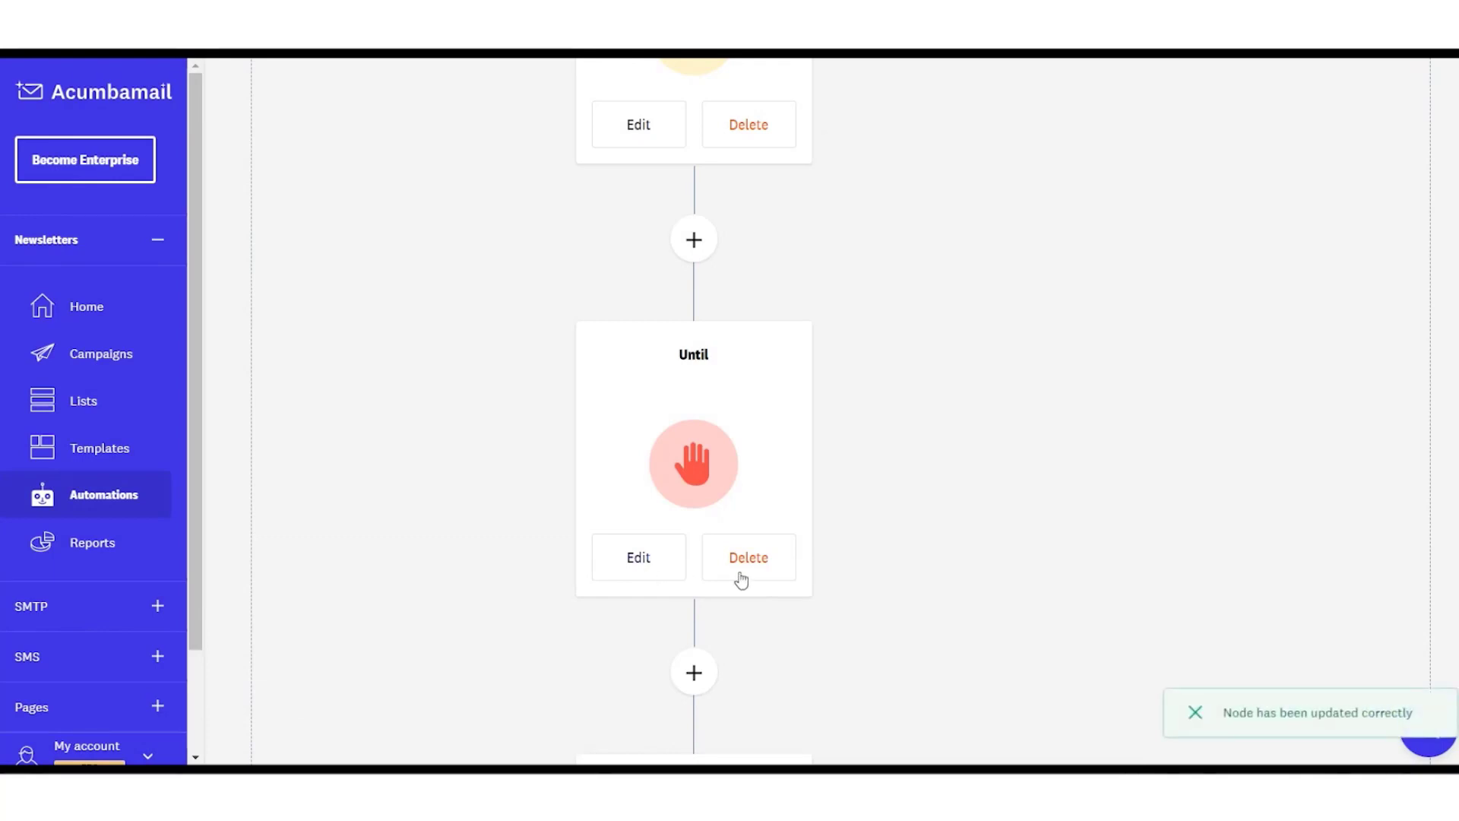
- Examine the Send Sms module's phone field, sender and message text, and close its settings without changing them
scroll(870, 591, "down", 3)
scroll(829, 554, "down", 3)
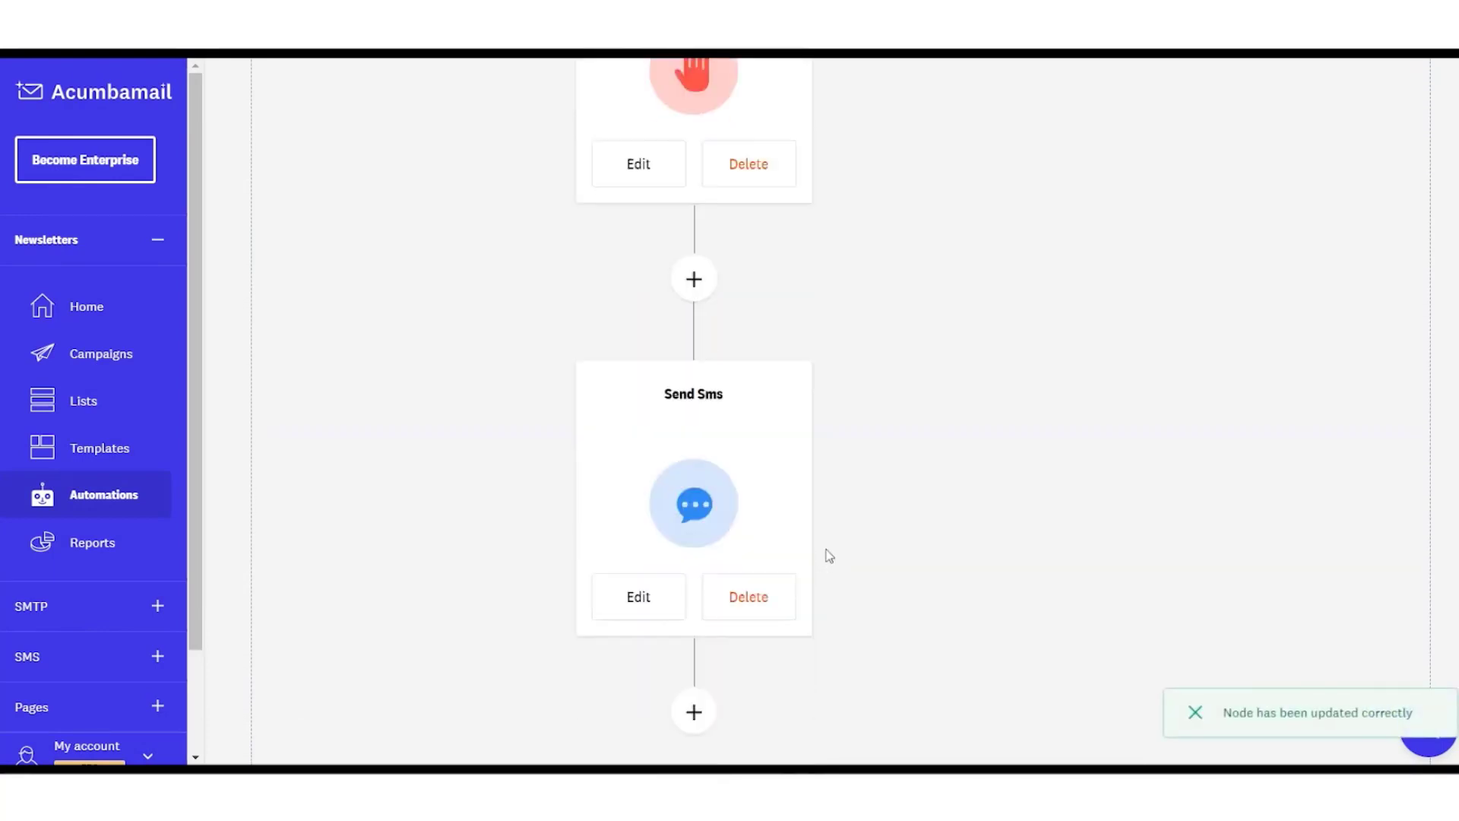
left_click(629, 615)
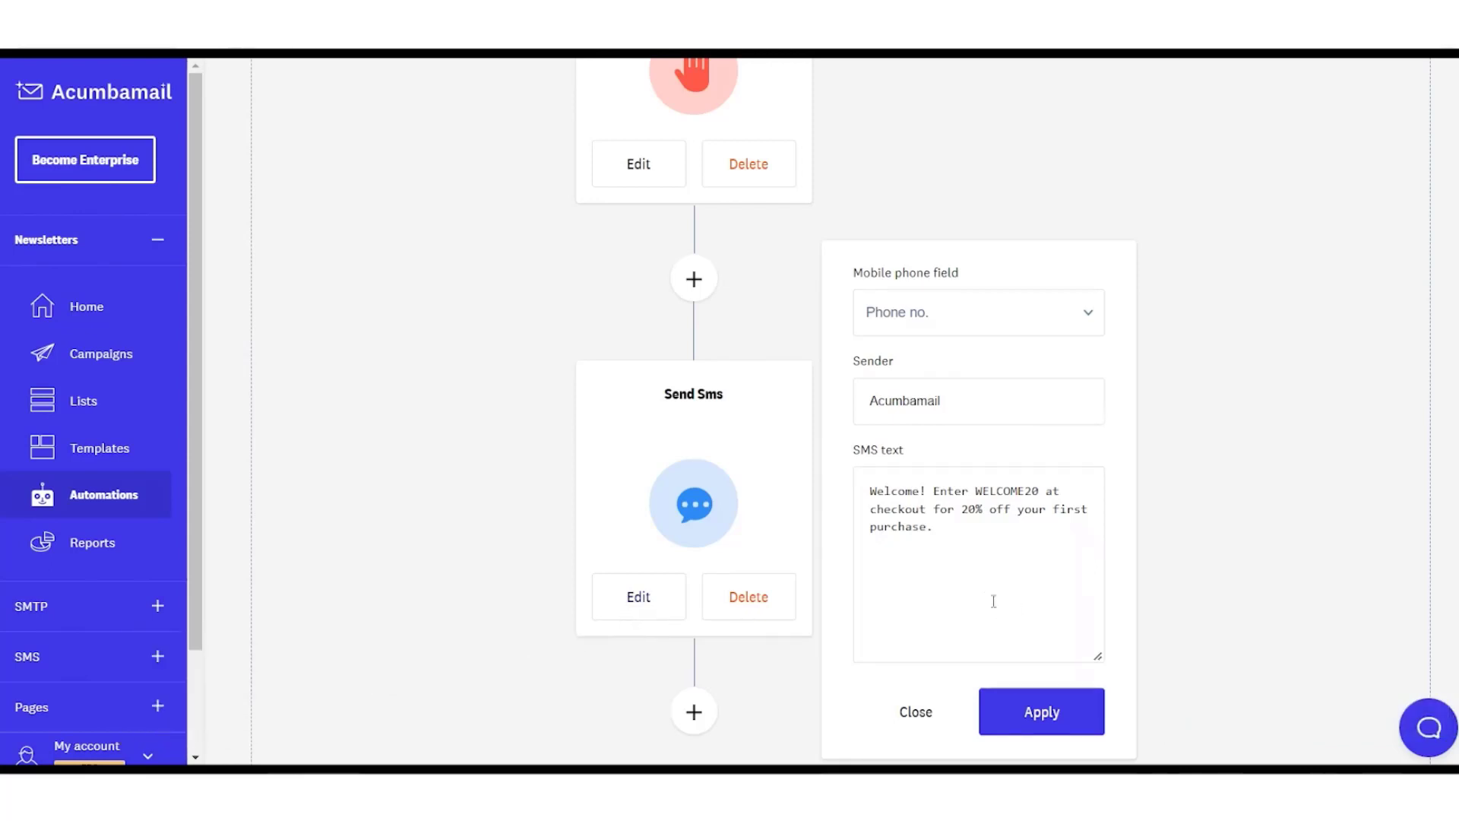
left_click(931, 729)
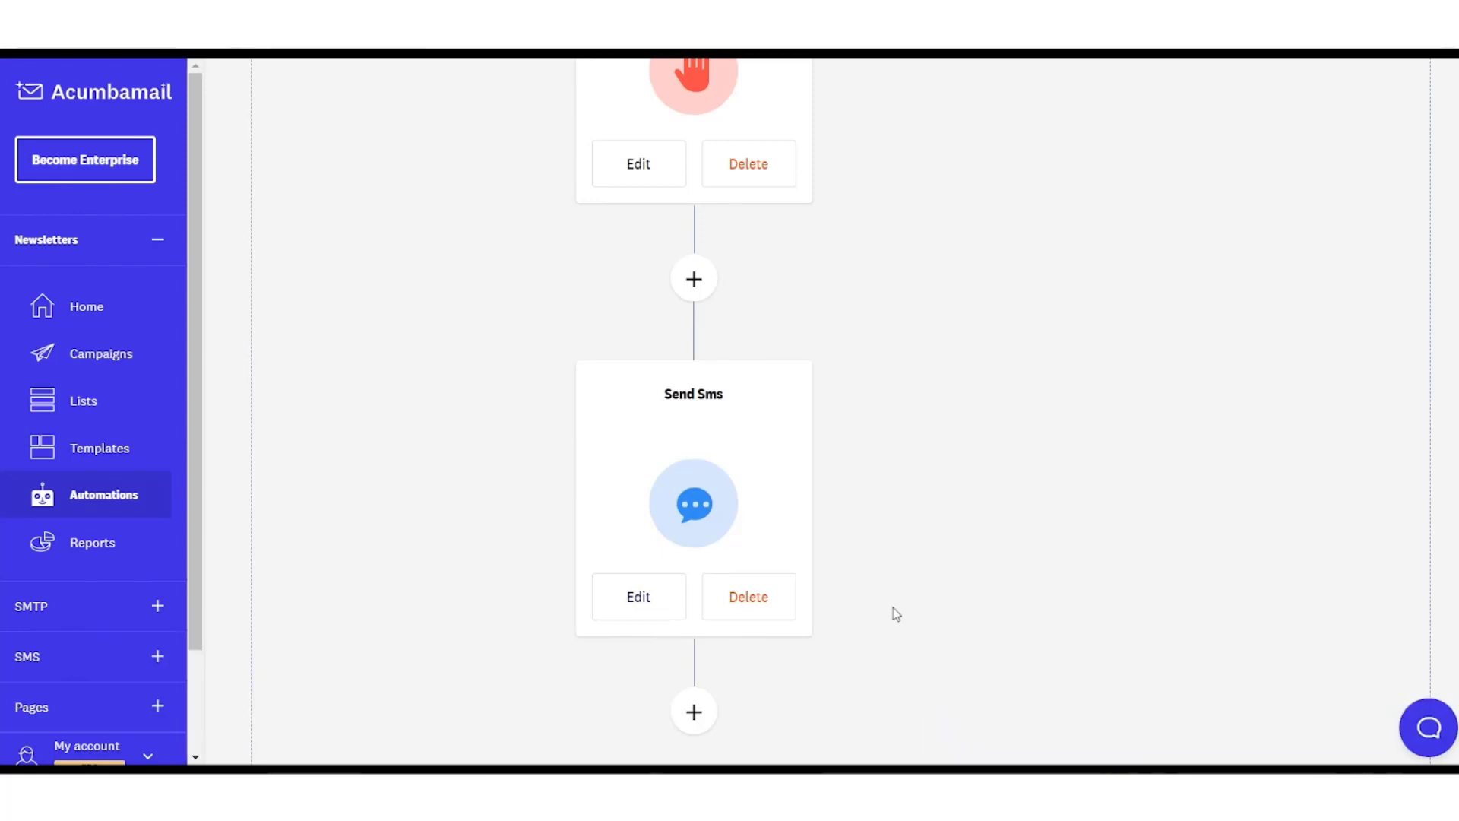
- Add a Webhook module to the workflow after the Send Sms module
scroll(878, 660, "down", 5)
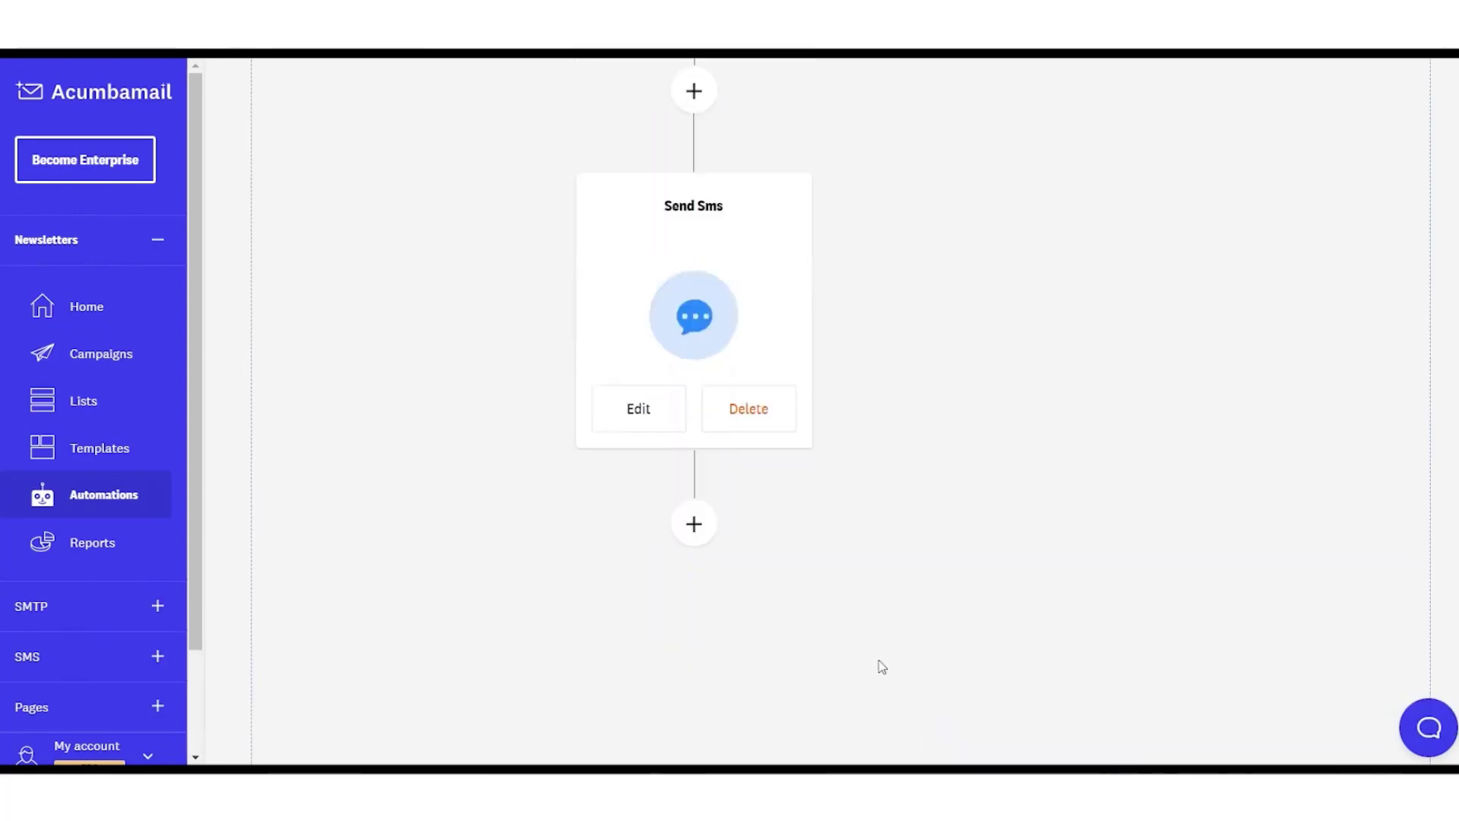
left_click(689, 380)
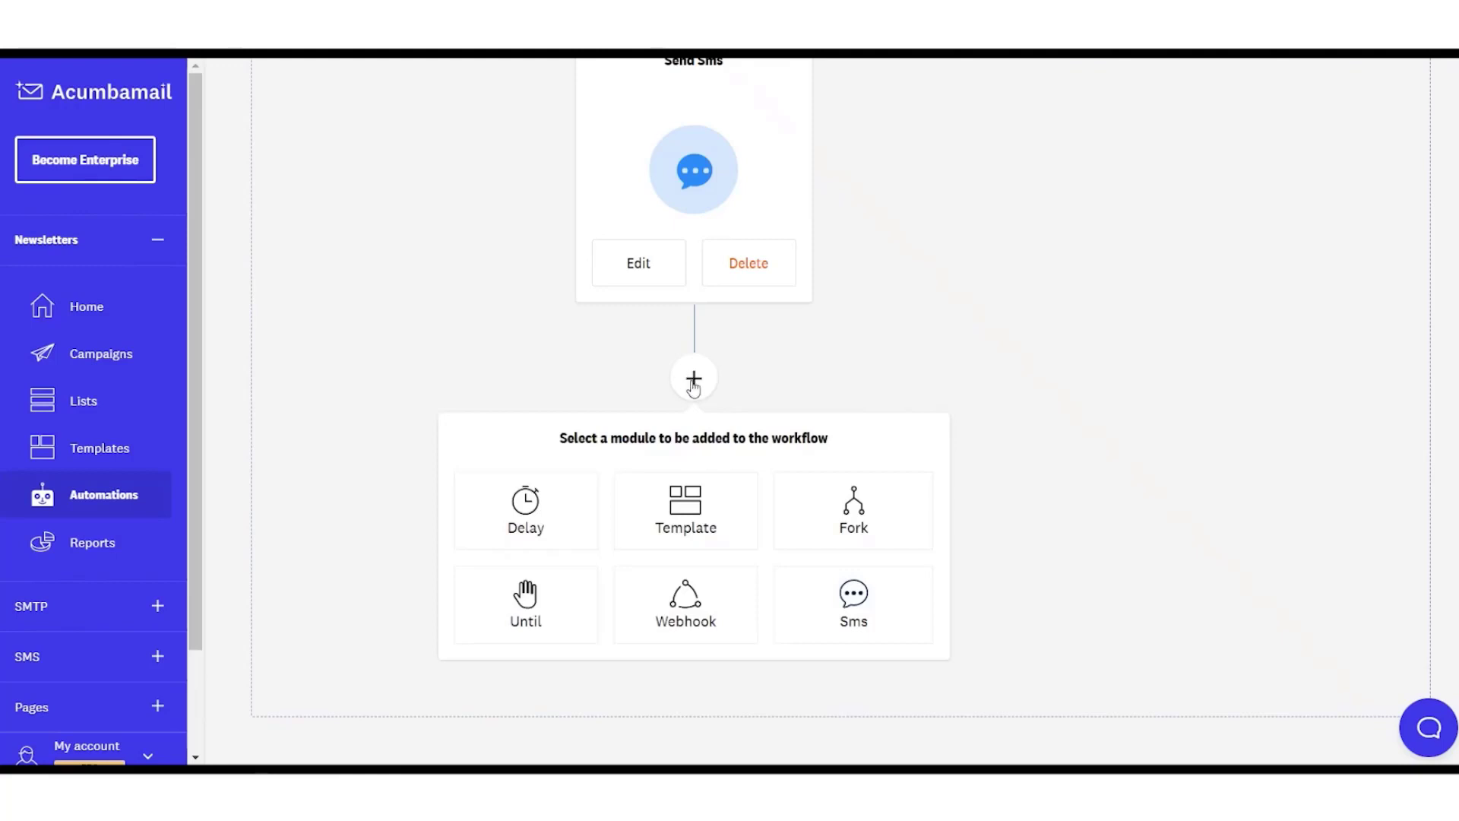
left_click(646, 617)
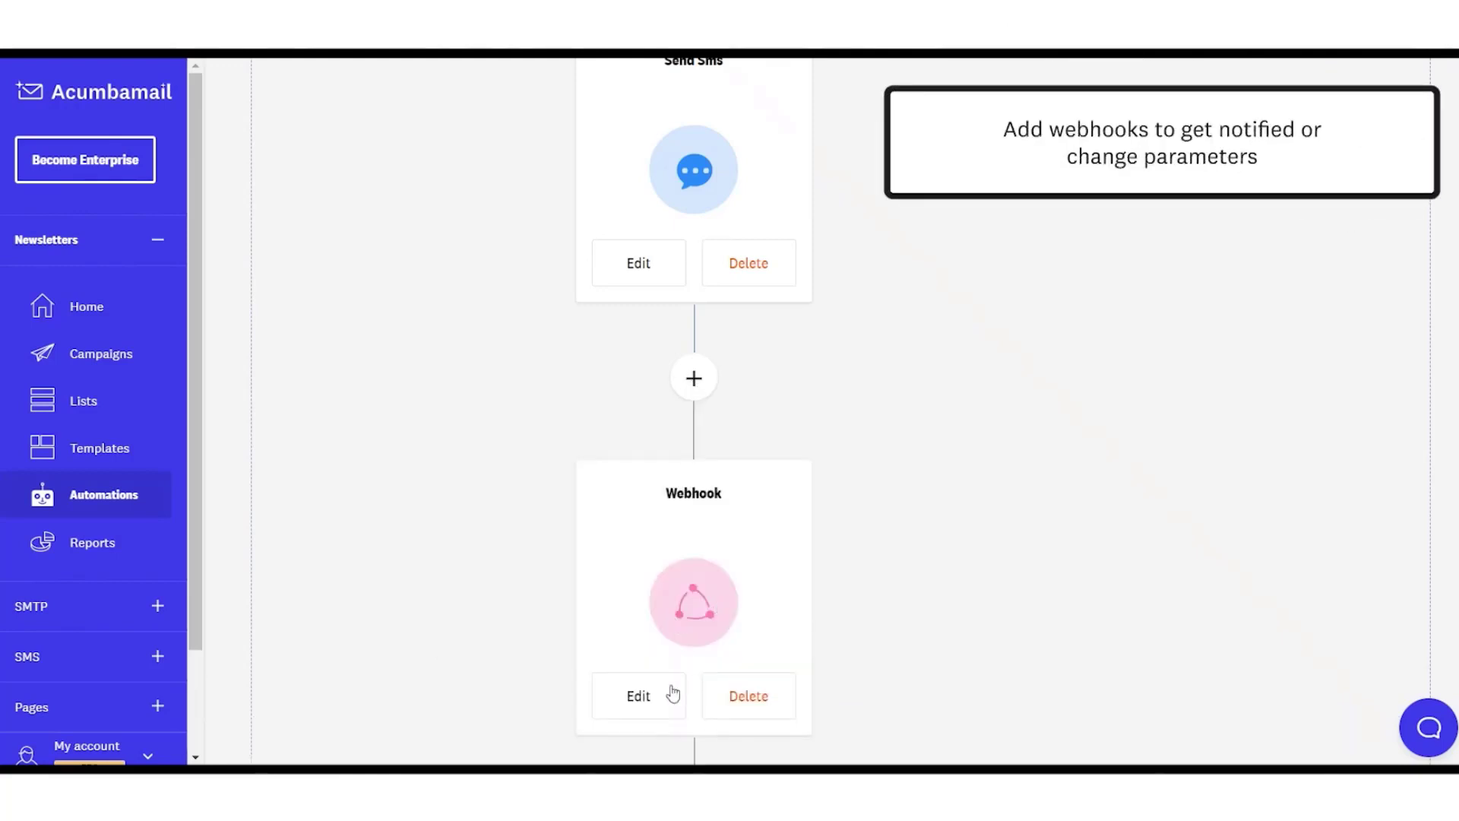
- View the Webhook module's Url, header and Body settings without filling them in
left_click(647, 693)
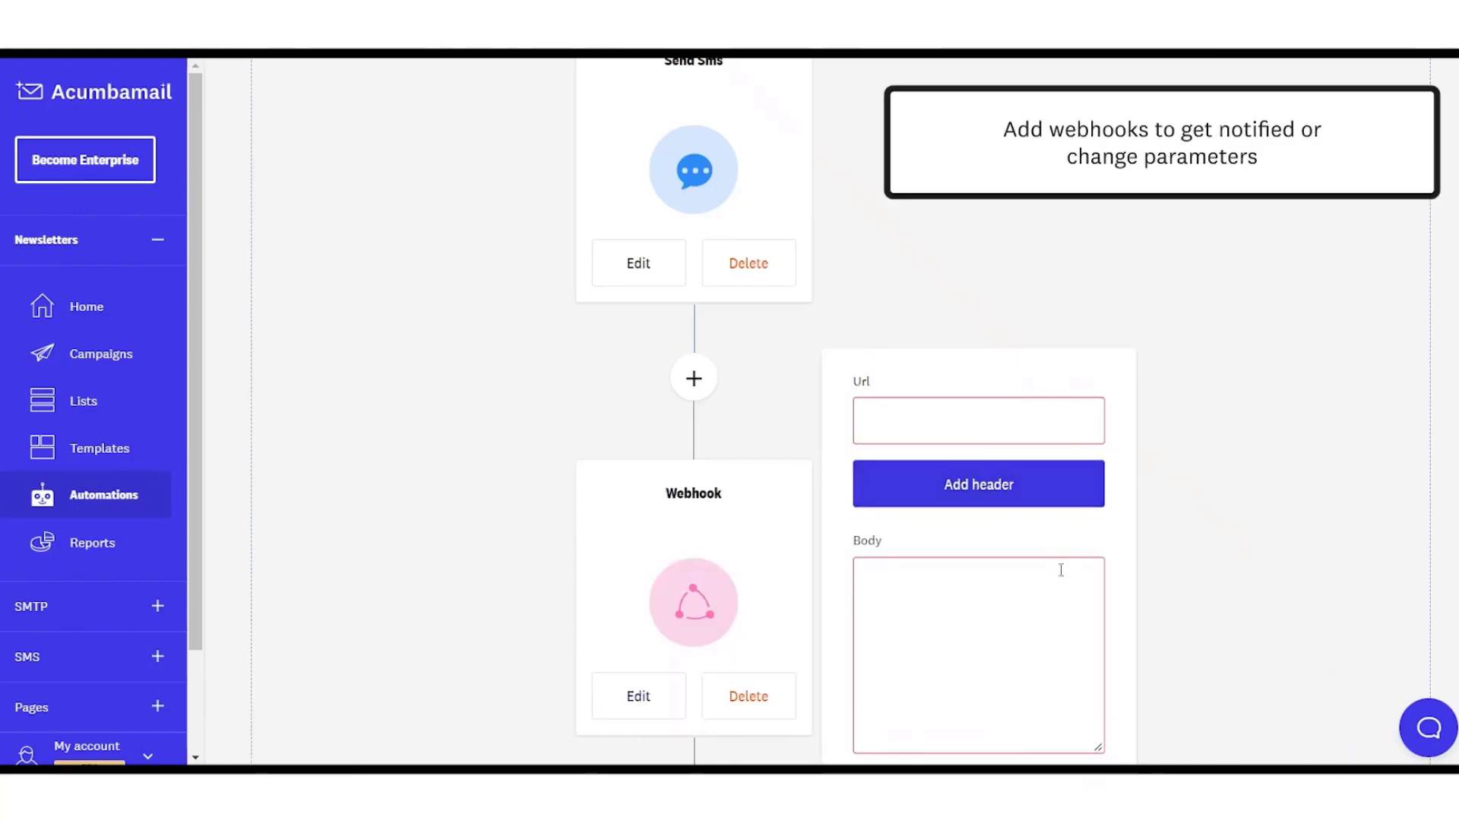
scroll(1060, 572, "down", 1)
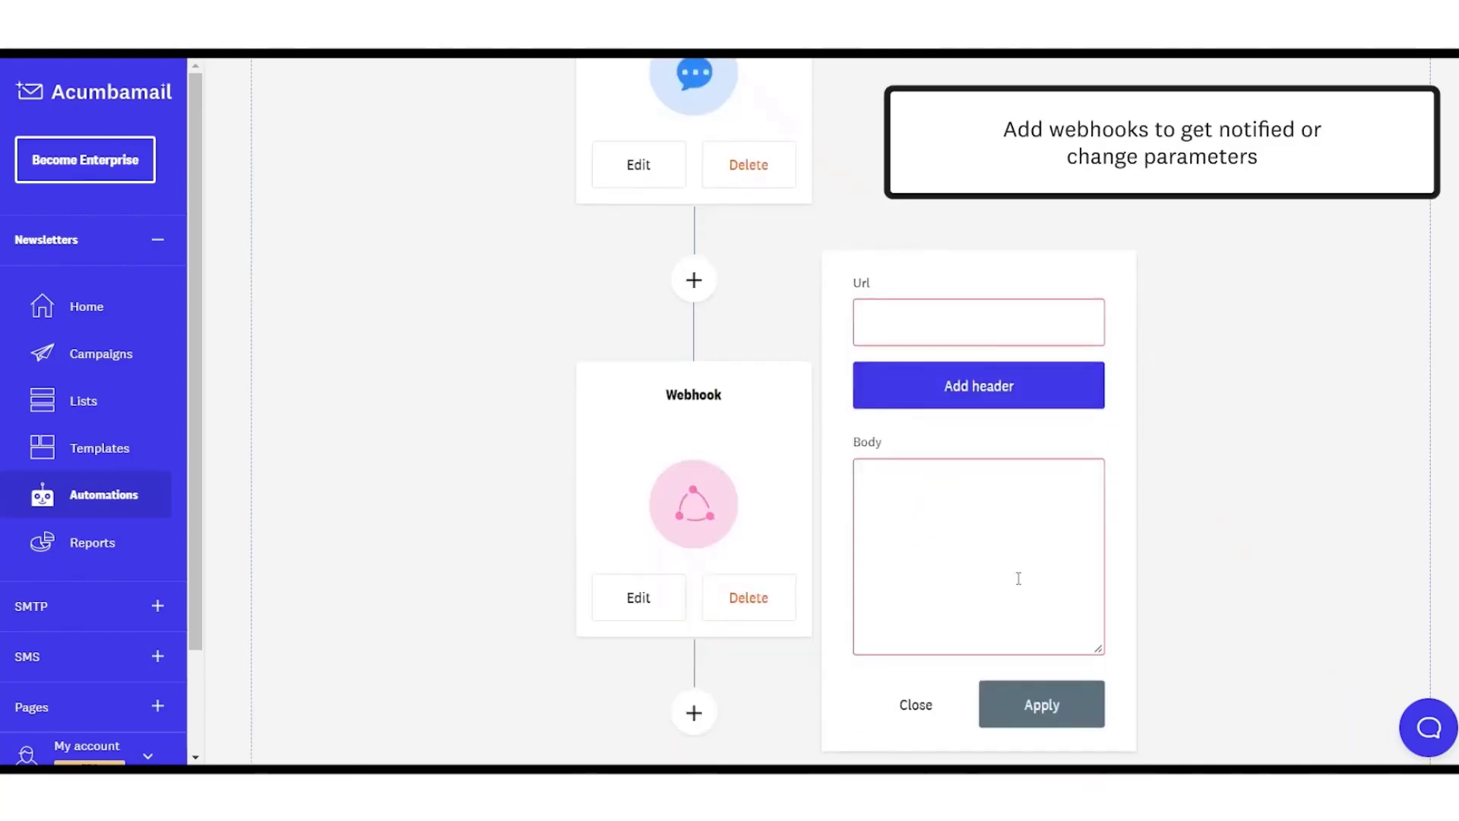
left_click(638, 601)
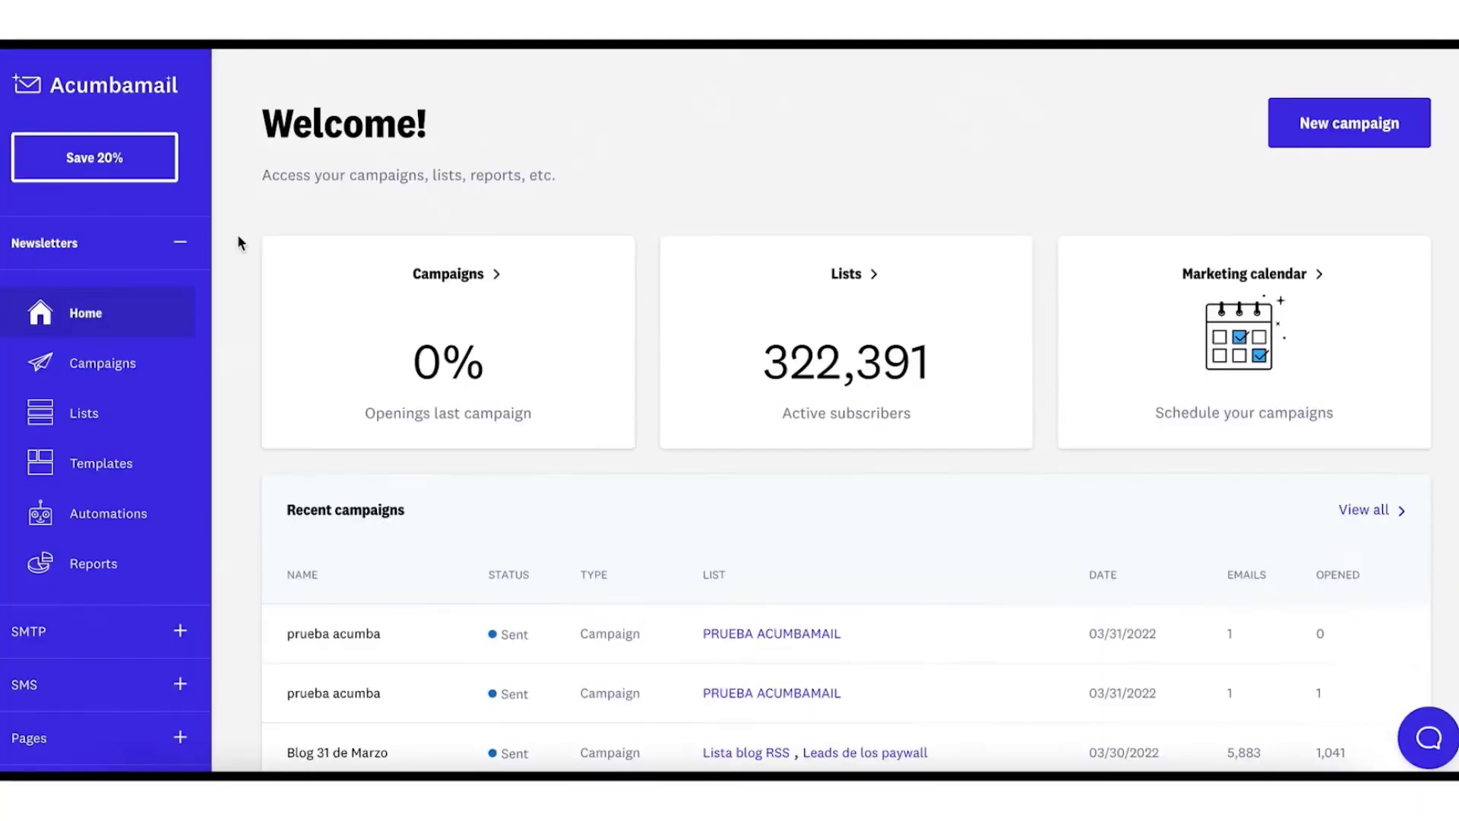
- Open the report of the Flujo Campaña 1-5994 campaign and examine its summary, delivered and sent email status, and general information
left_click(88, 572)
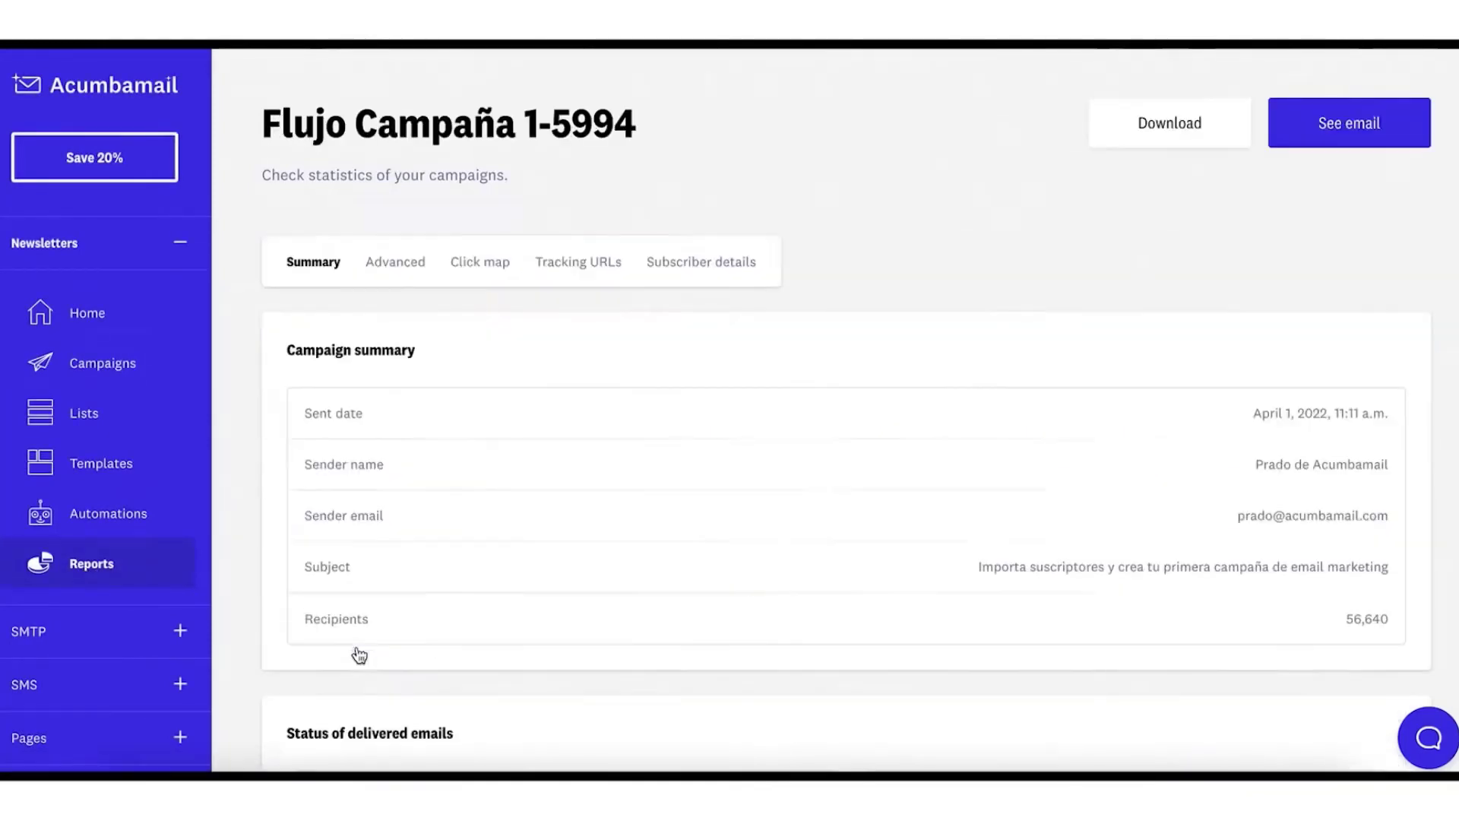
scroll(359, 656, "down", 3)
scroll(358, 655, "down", 3)
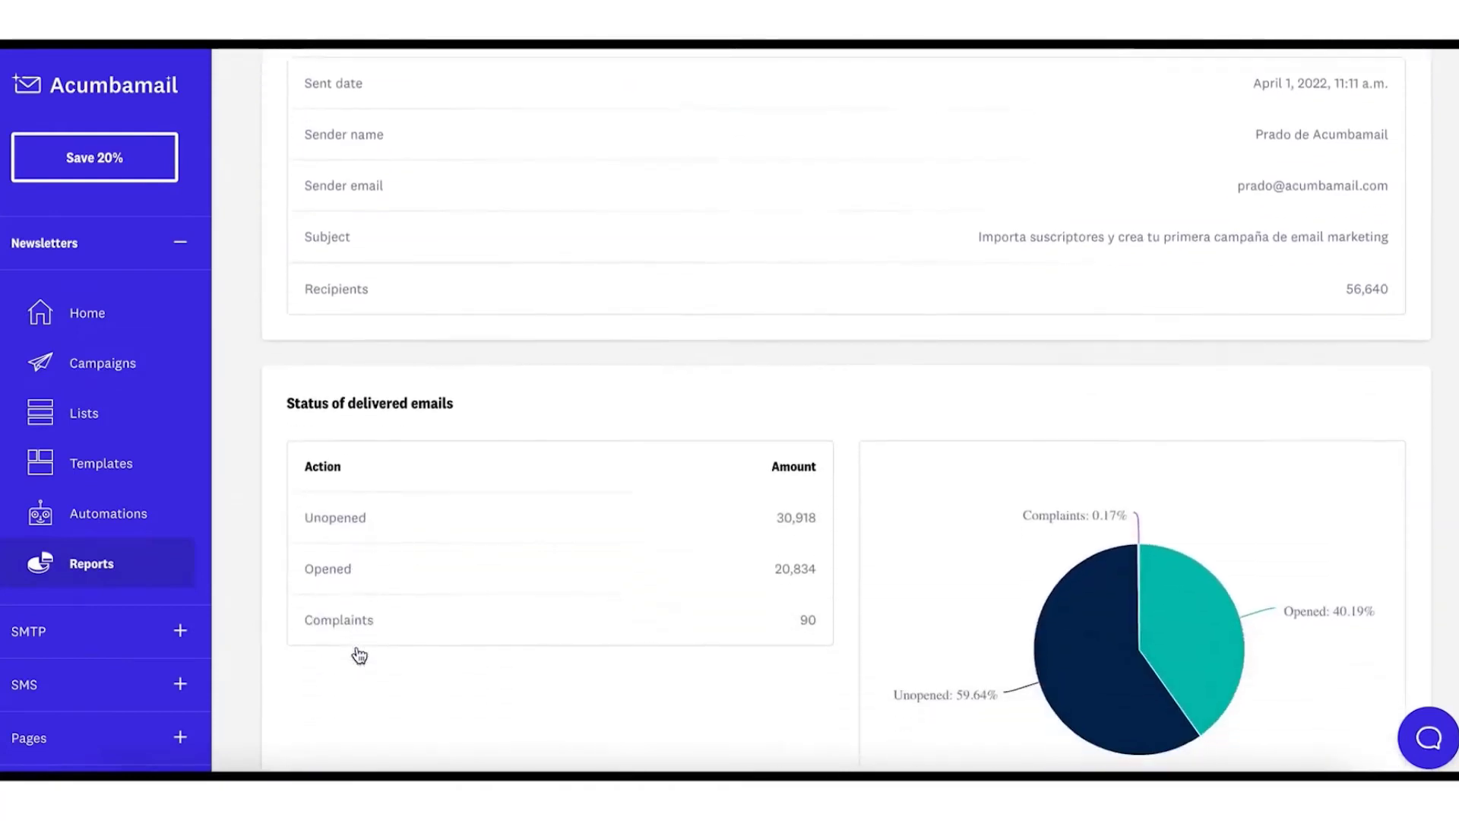
scroll(359, 655, "down", 2)
scroll(359, 655, "down", 1)
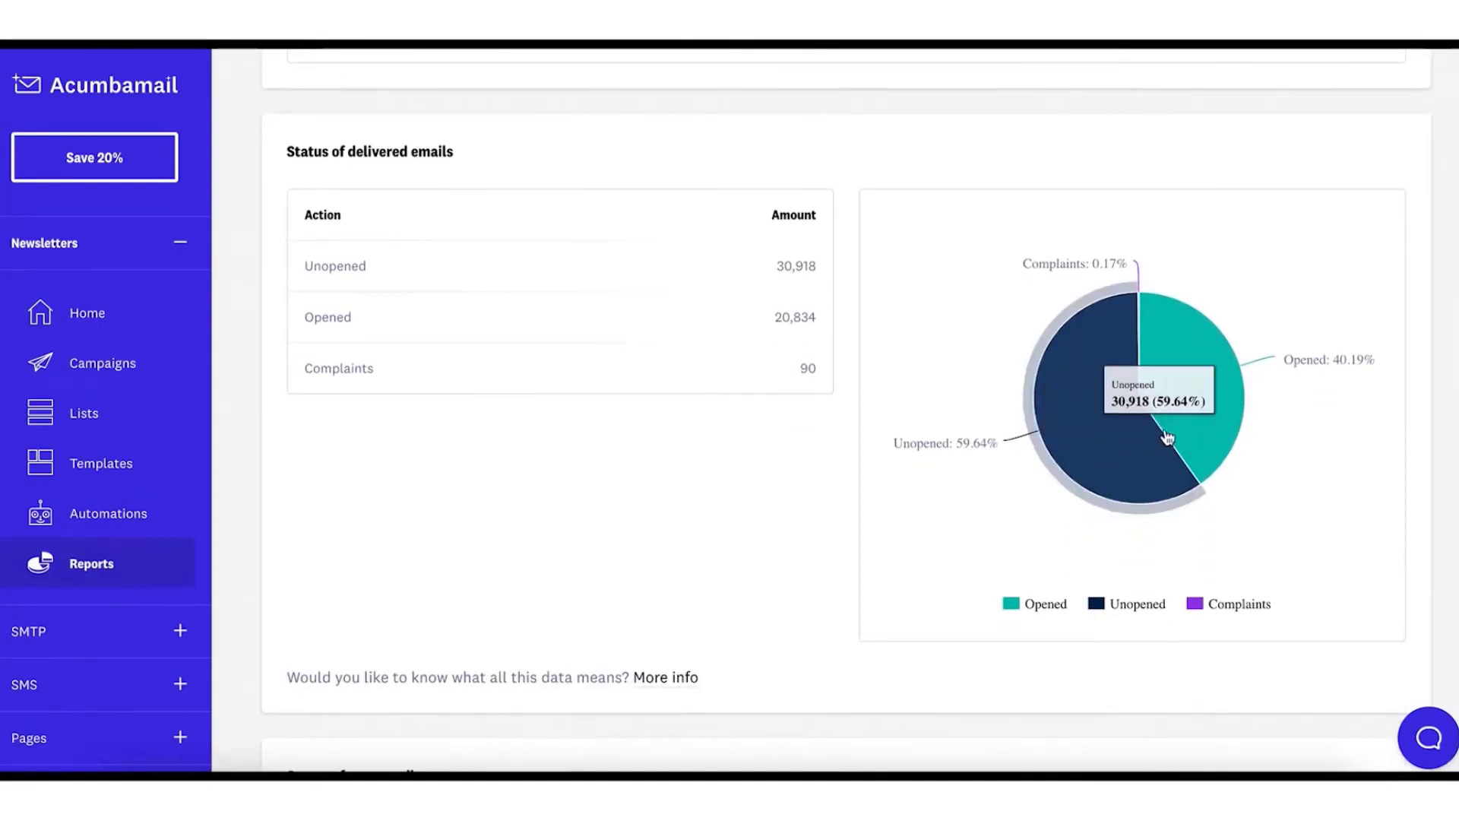
mouse_move(1200, 433)
scroll(1216, 509, "down", 6)
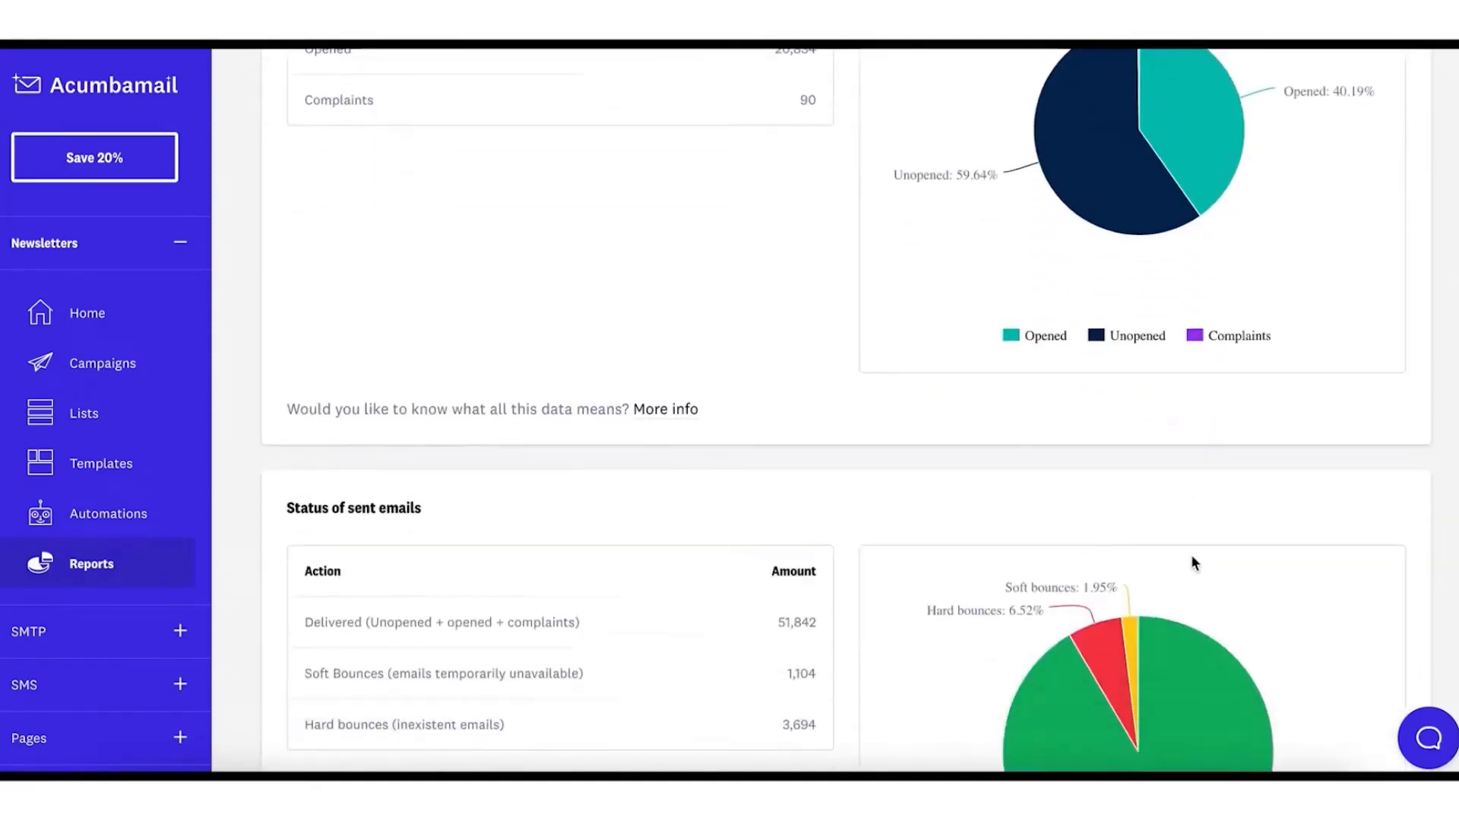
mouse_move(1192, 554)
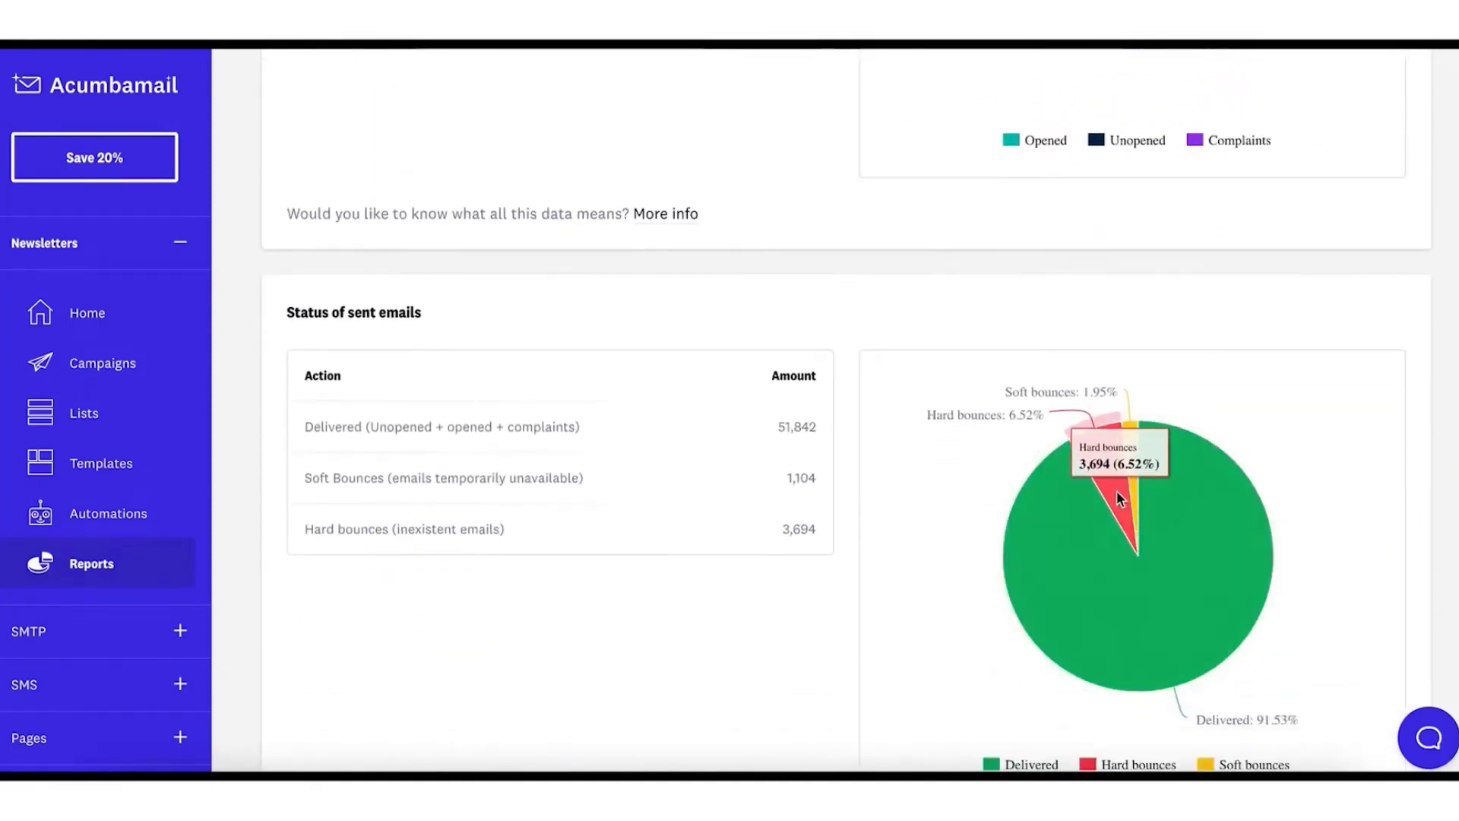
scroll(969, 707, "down", 5)
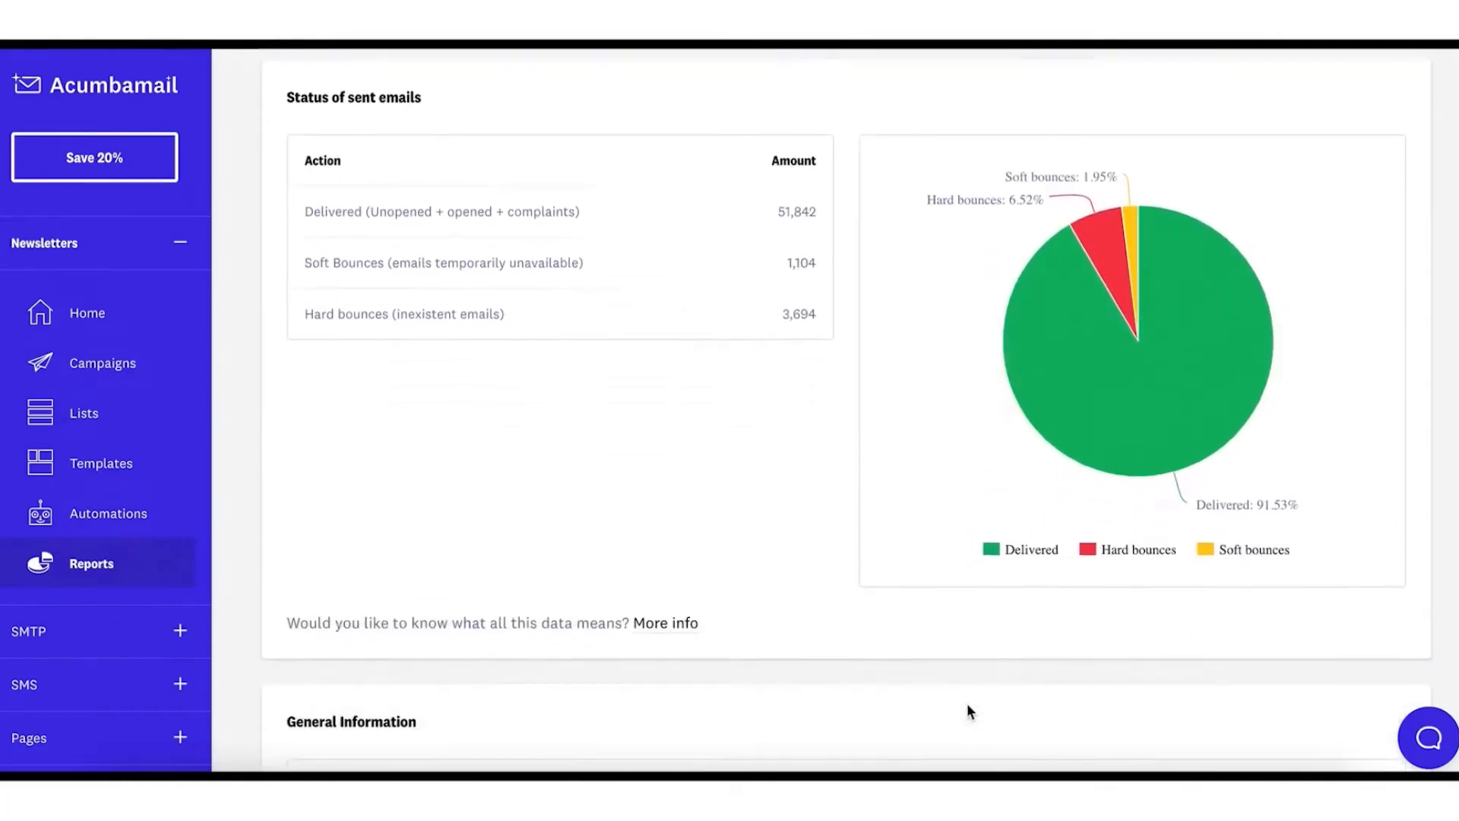
scroll(968, 707, "down", 3)
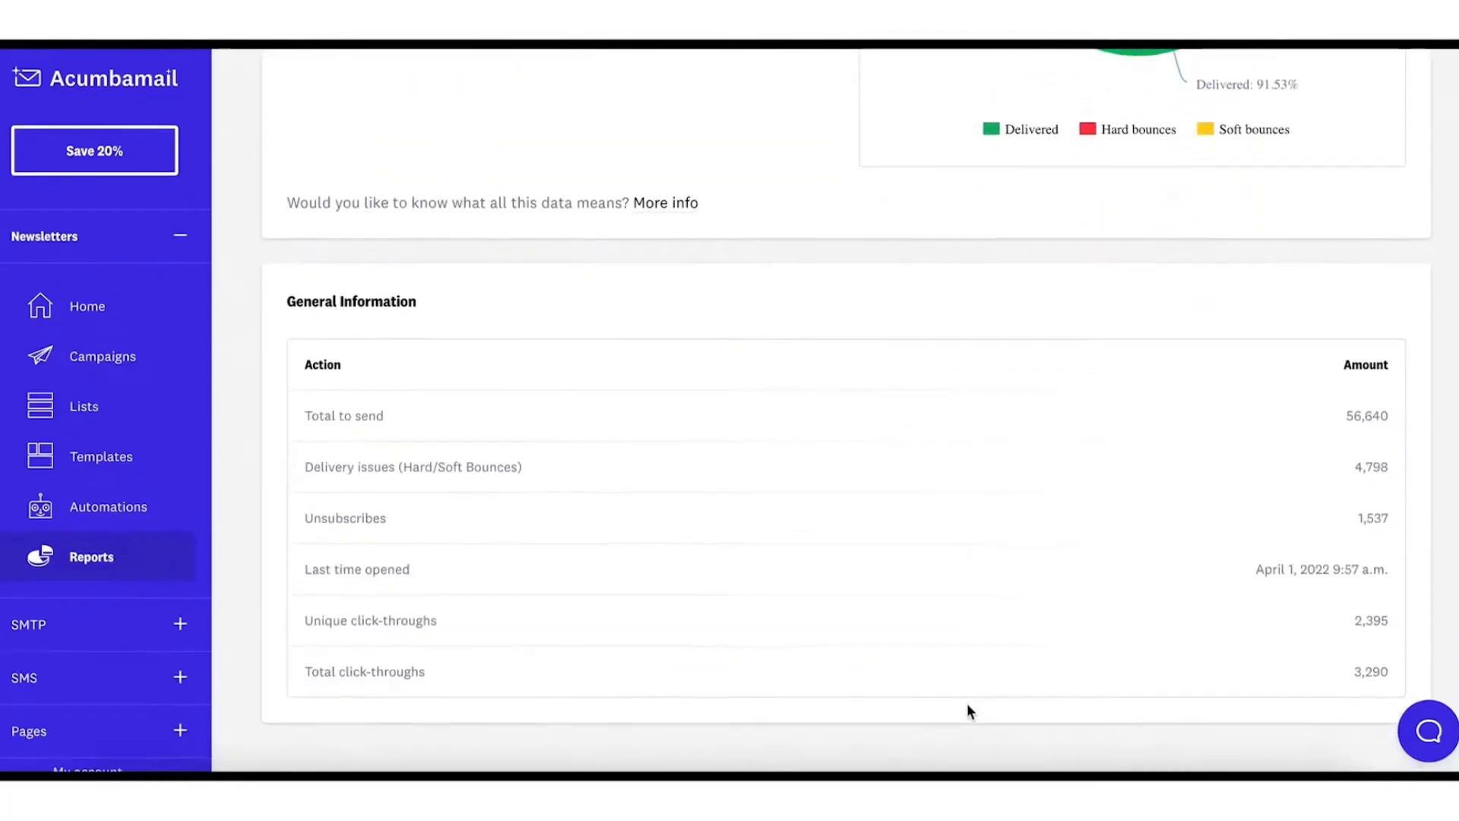
- Open the campaign report's Advanced statistics and examine the device opening breakdown and the Main ISP chart
scroll(966, 703, "up", 10)
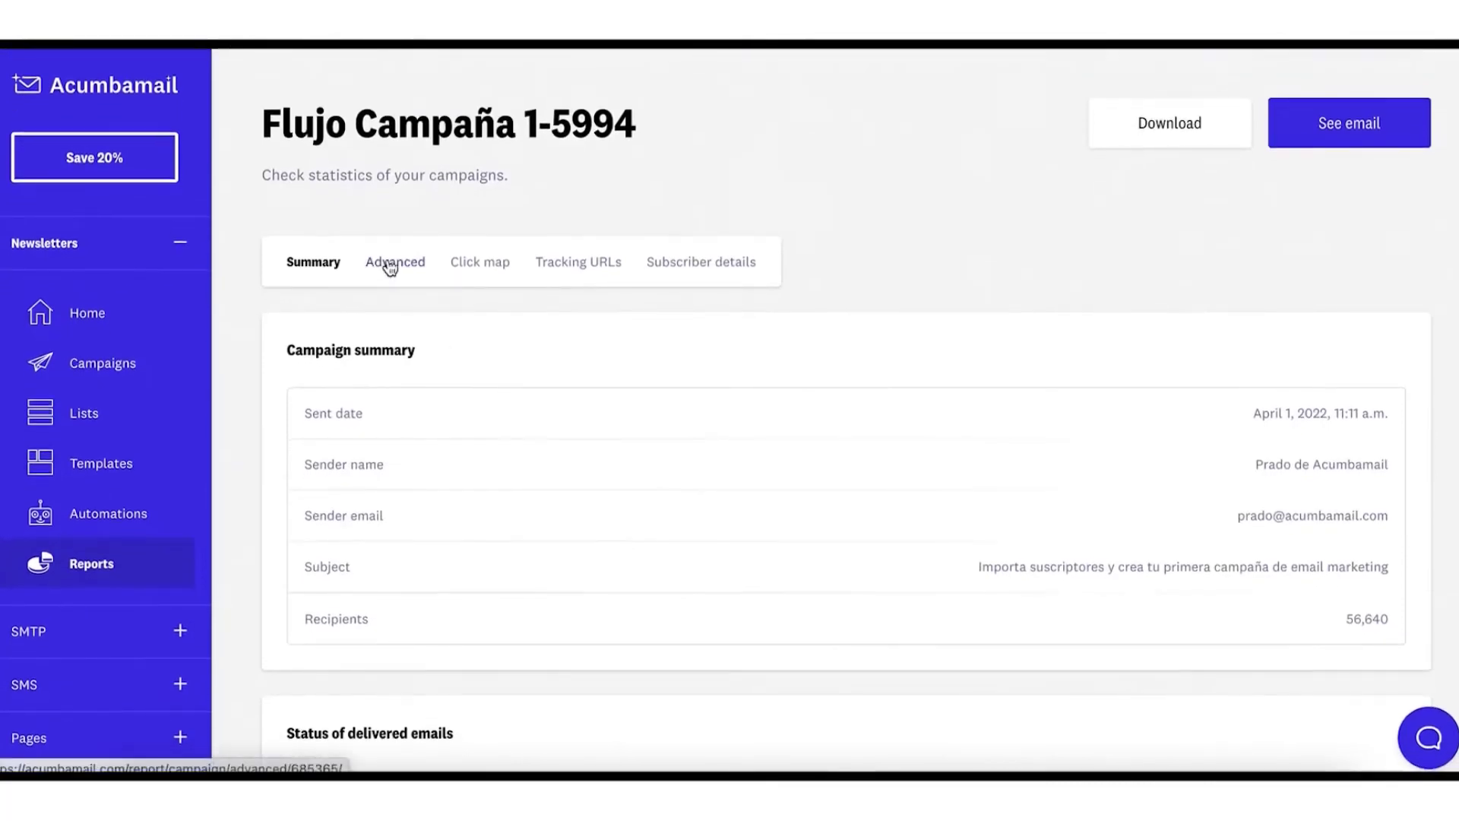
left_click(390, 268)
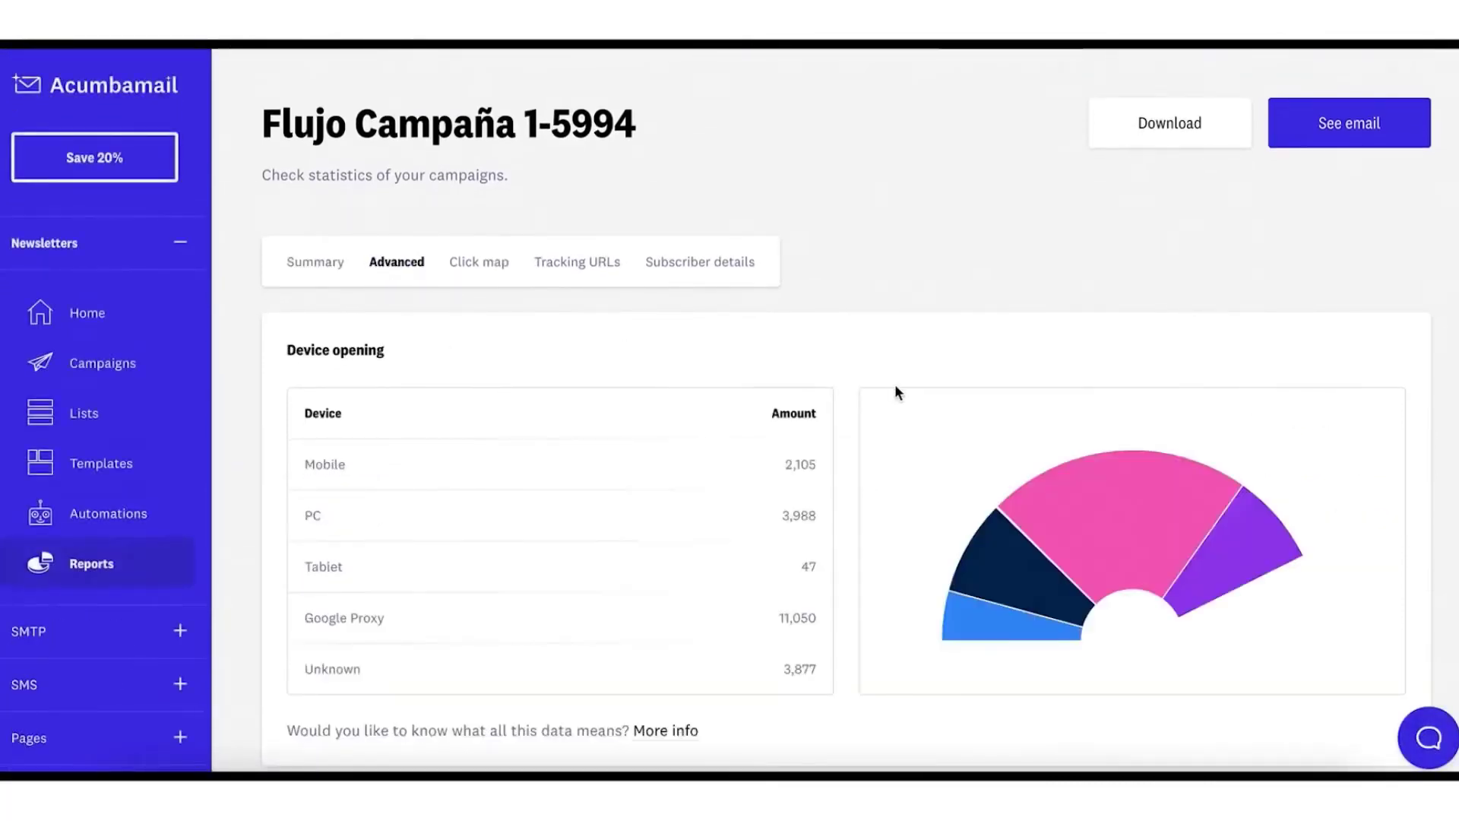
scroll(847, 442, "down", 3)
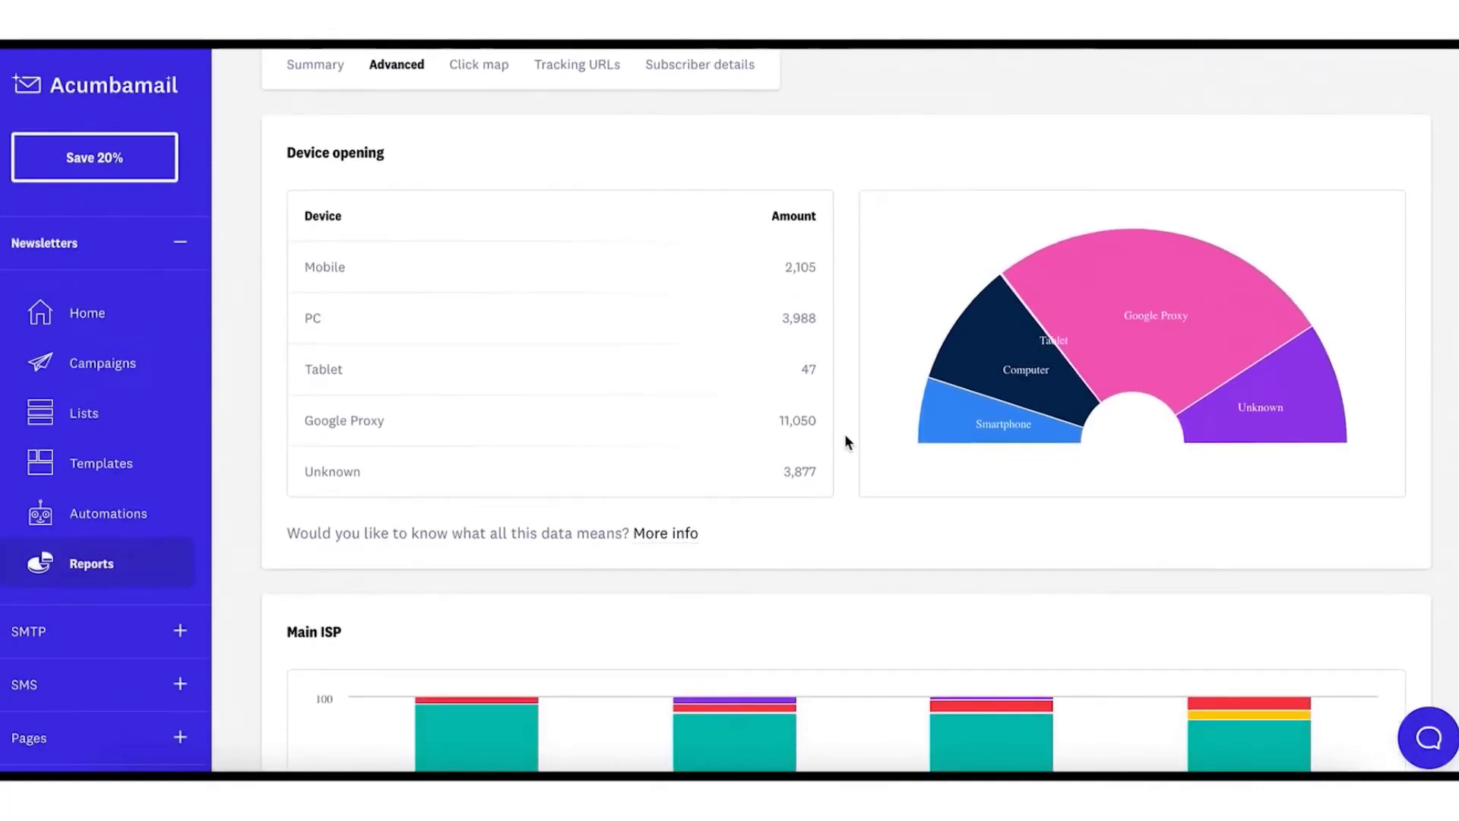
mouse_move(986, 376)
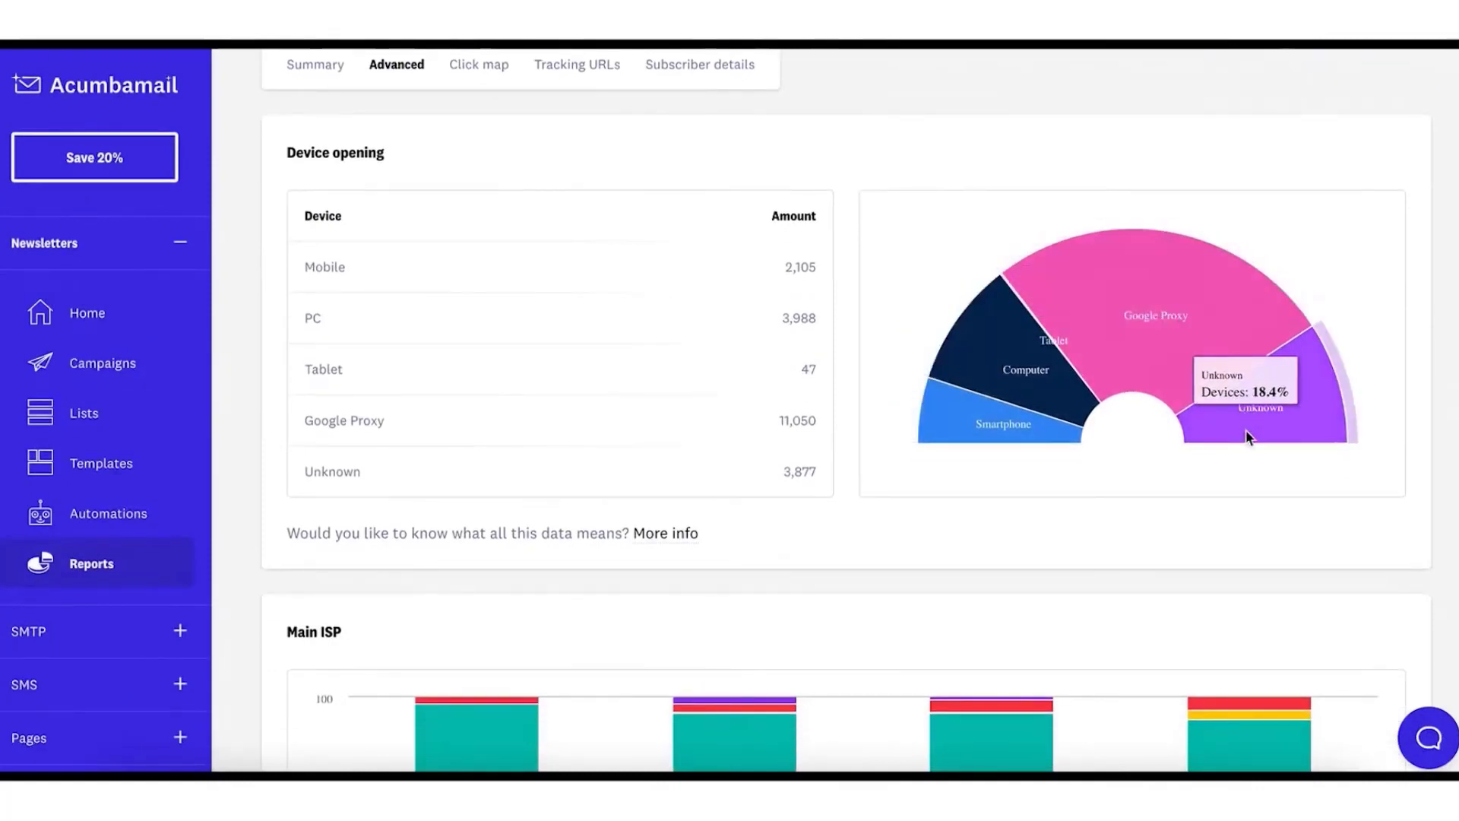
scroll(877, 558, "down", 5)
mouse_move(755, 579)
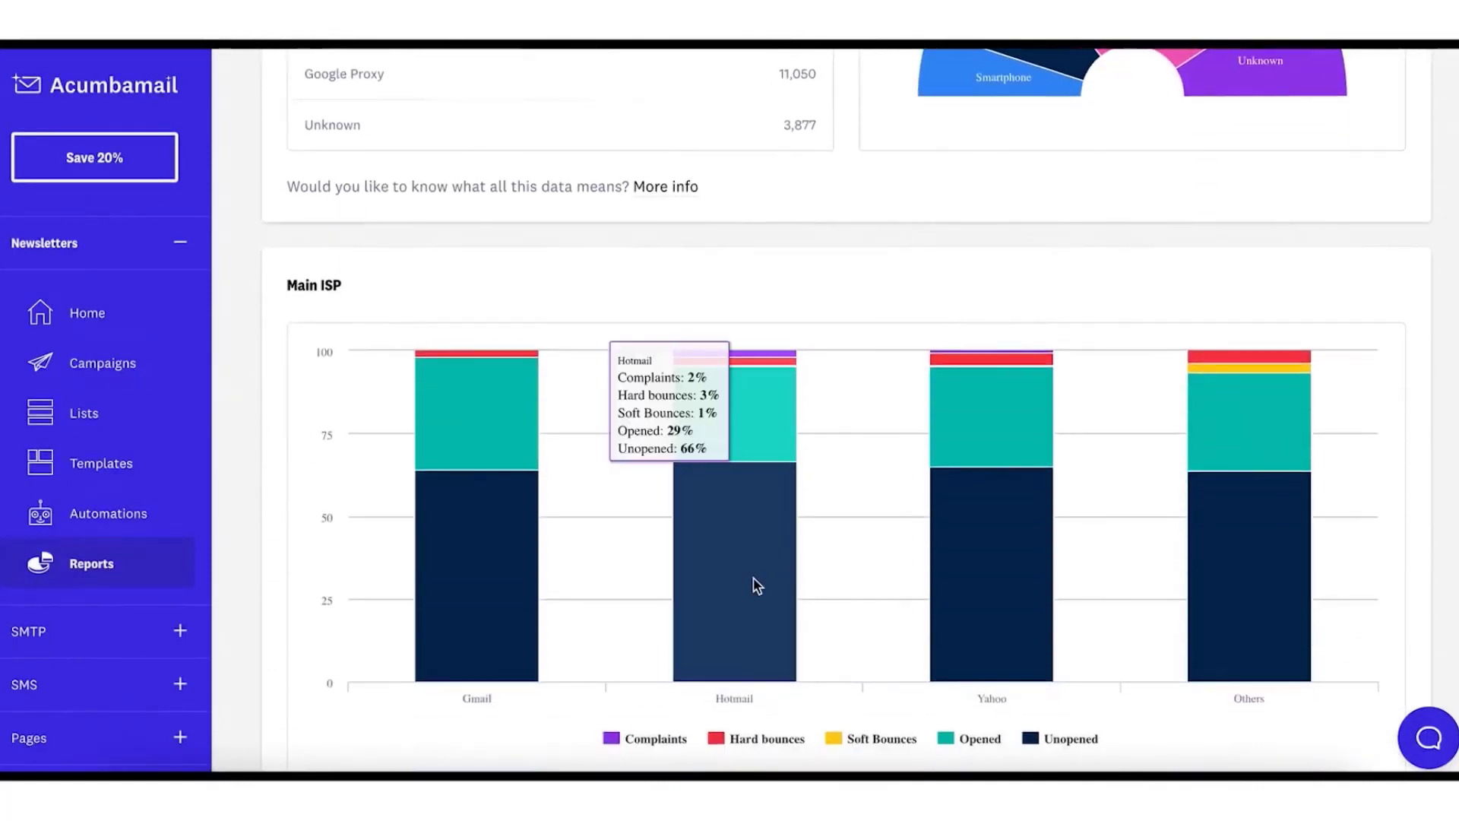
mouse_move(974, 432)
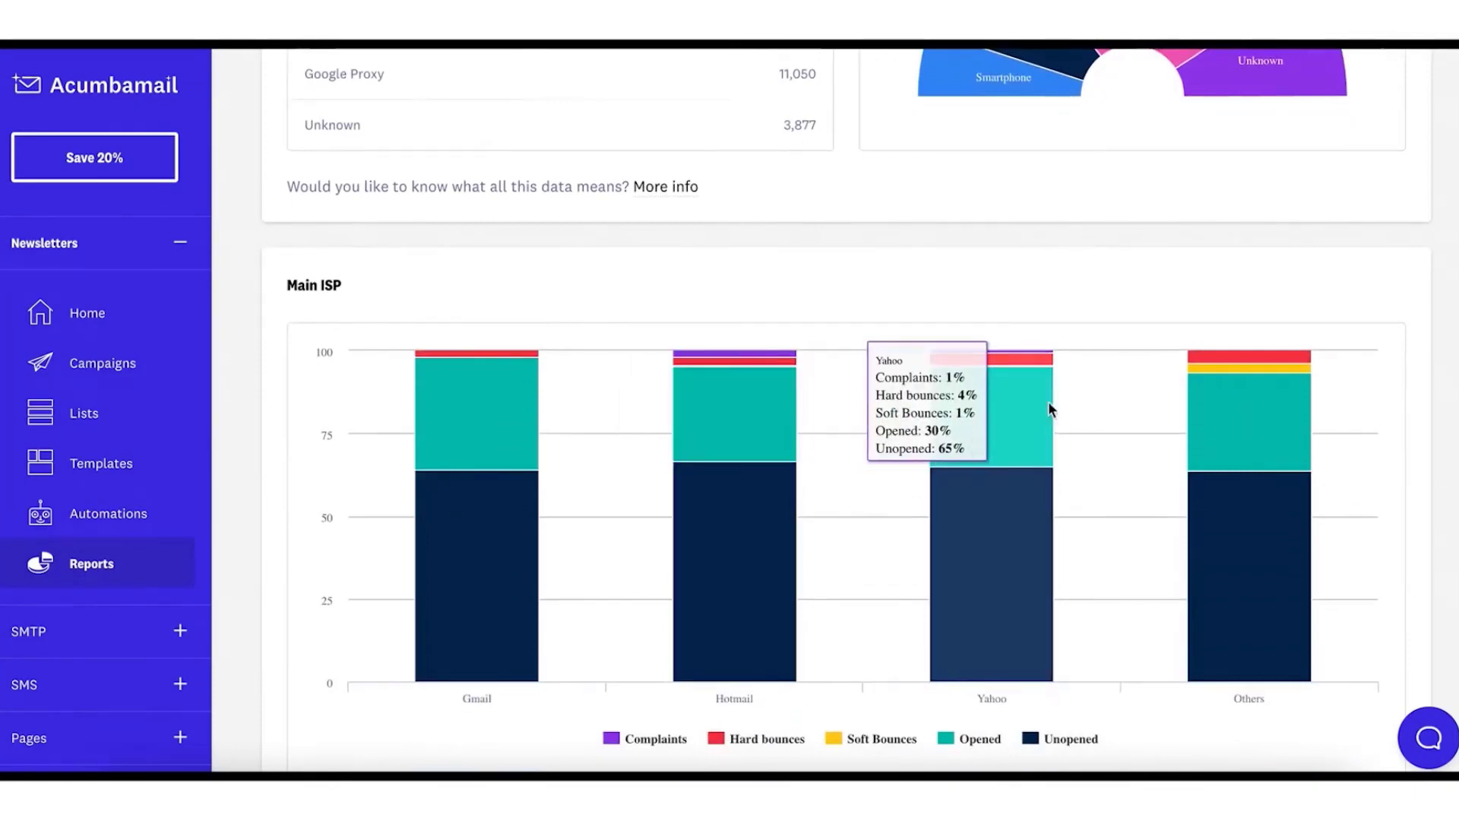
scroll(1116, 525, "down", 3)
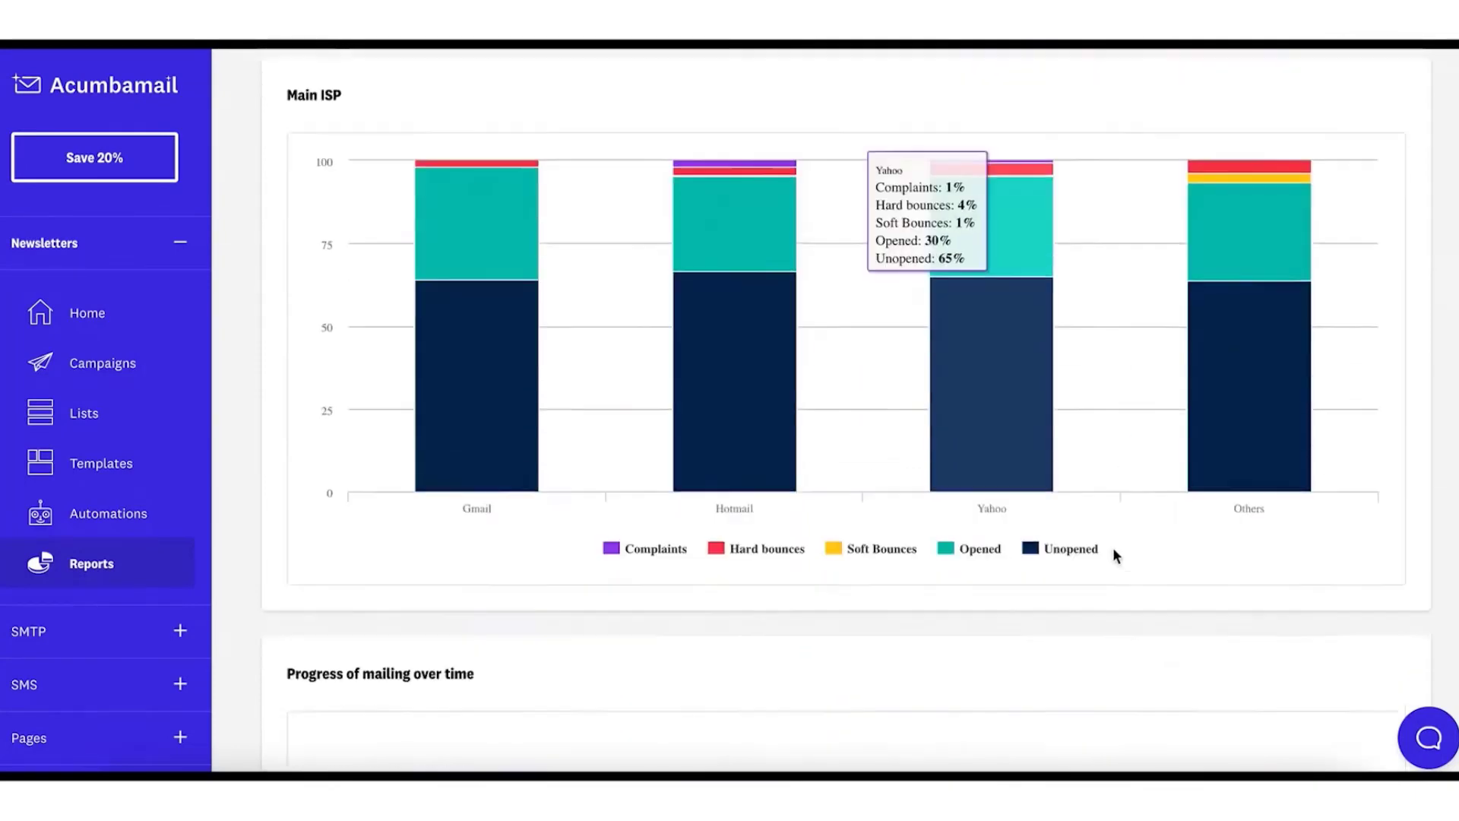
- Examine the map of the origin of opened mails, checking the openings for individual countries such as Brazil and Nigeria
scroll(1115, 553, "down", 11)
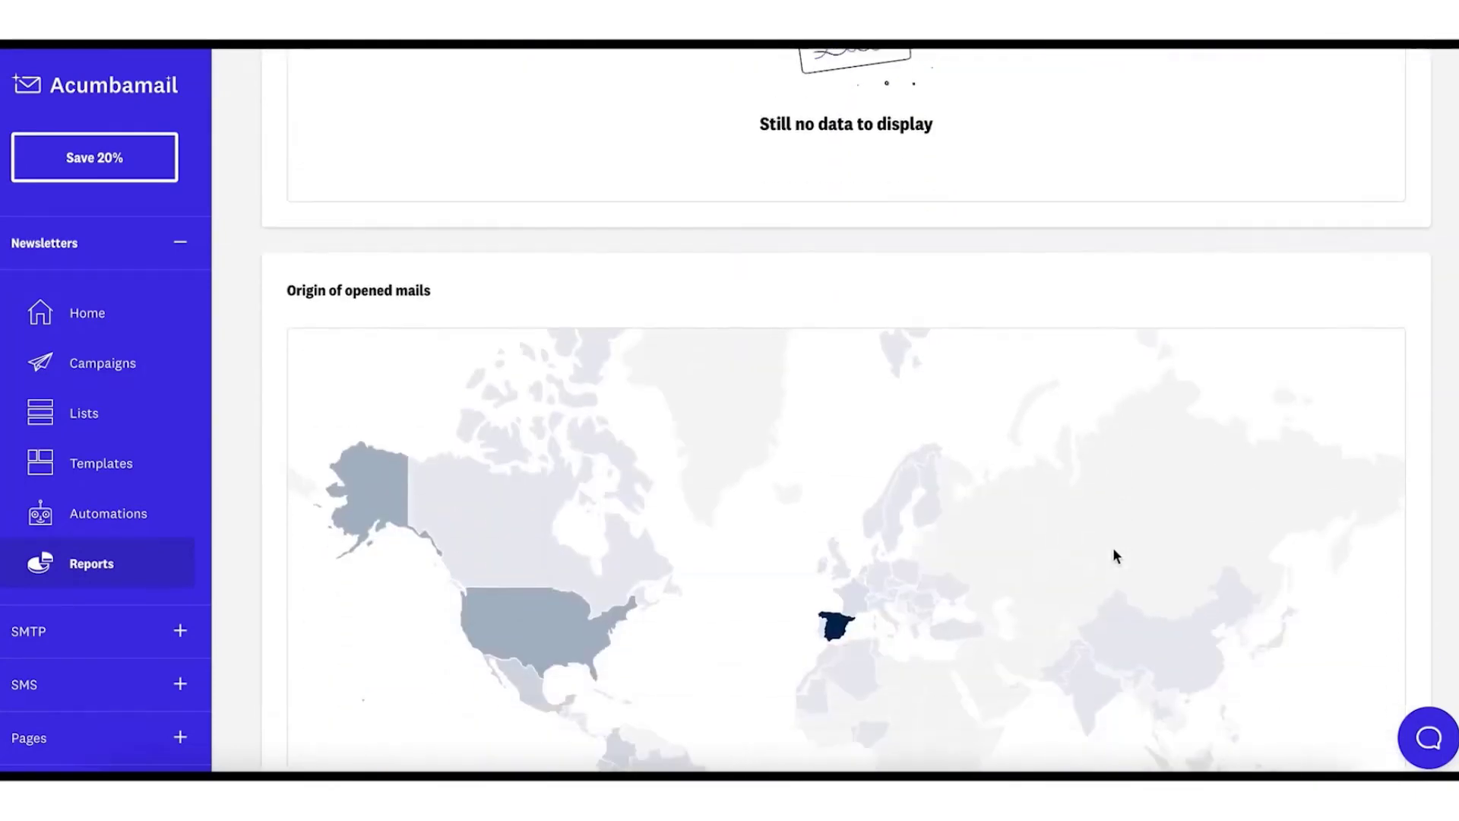
scroll(1113, 548, "down", 4)
mouse_move(852, 366)
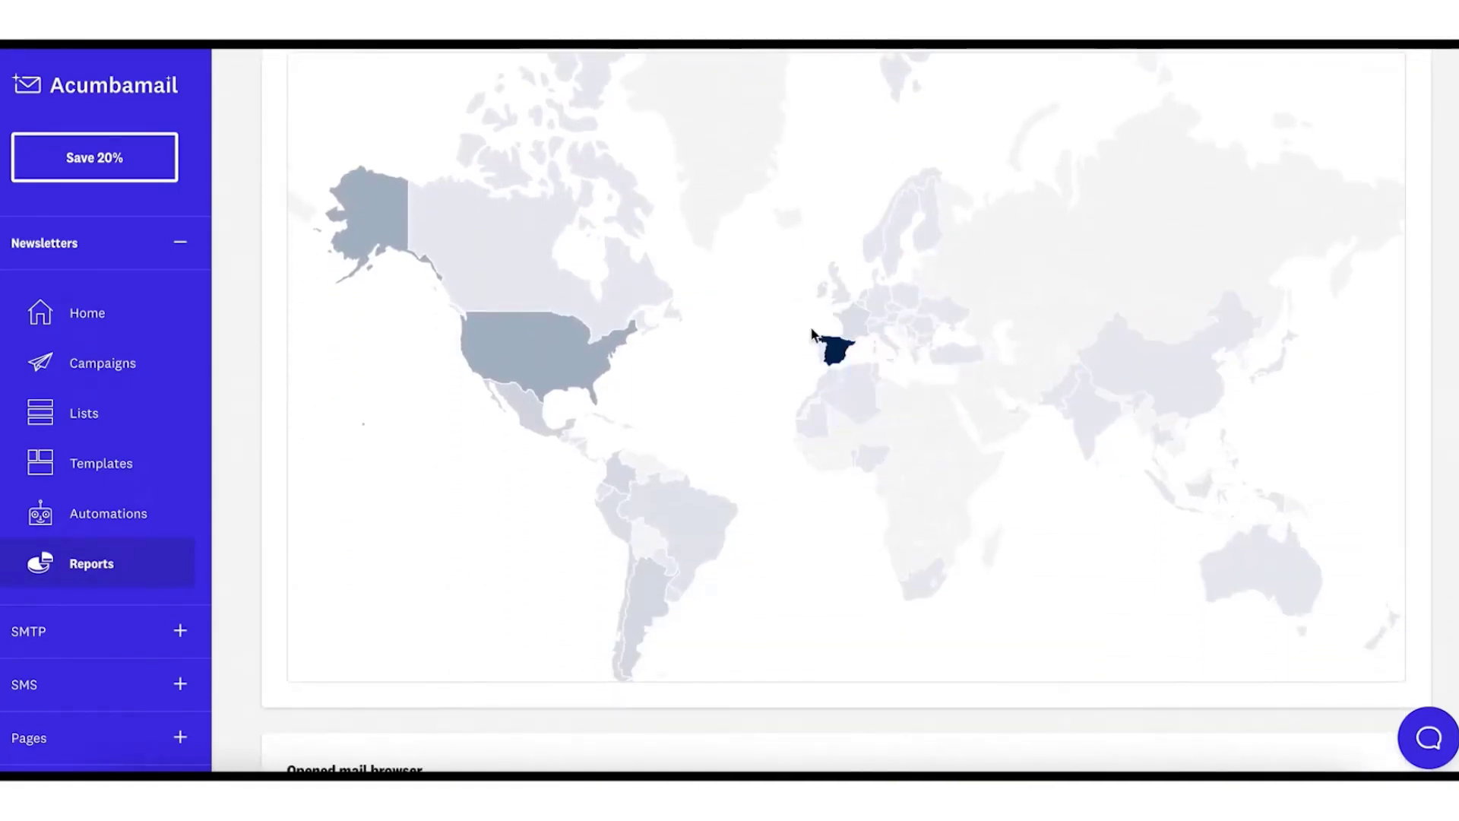
mouse_move(590, 375)
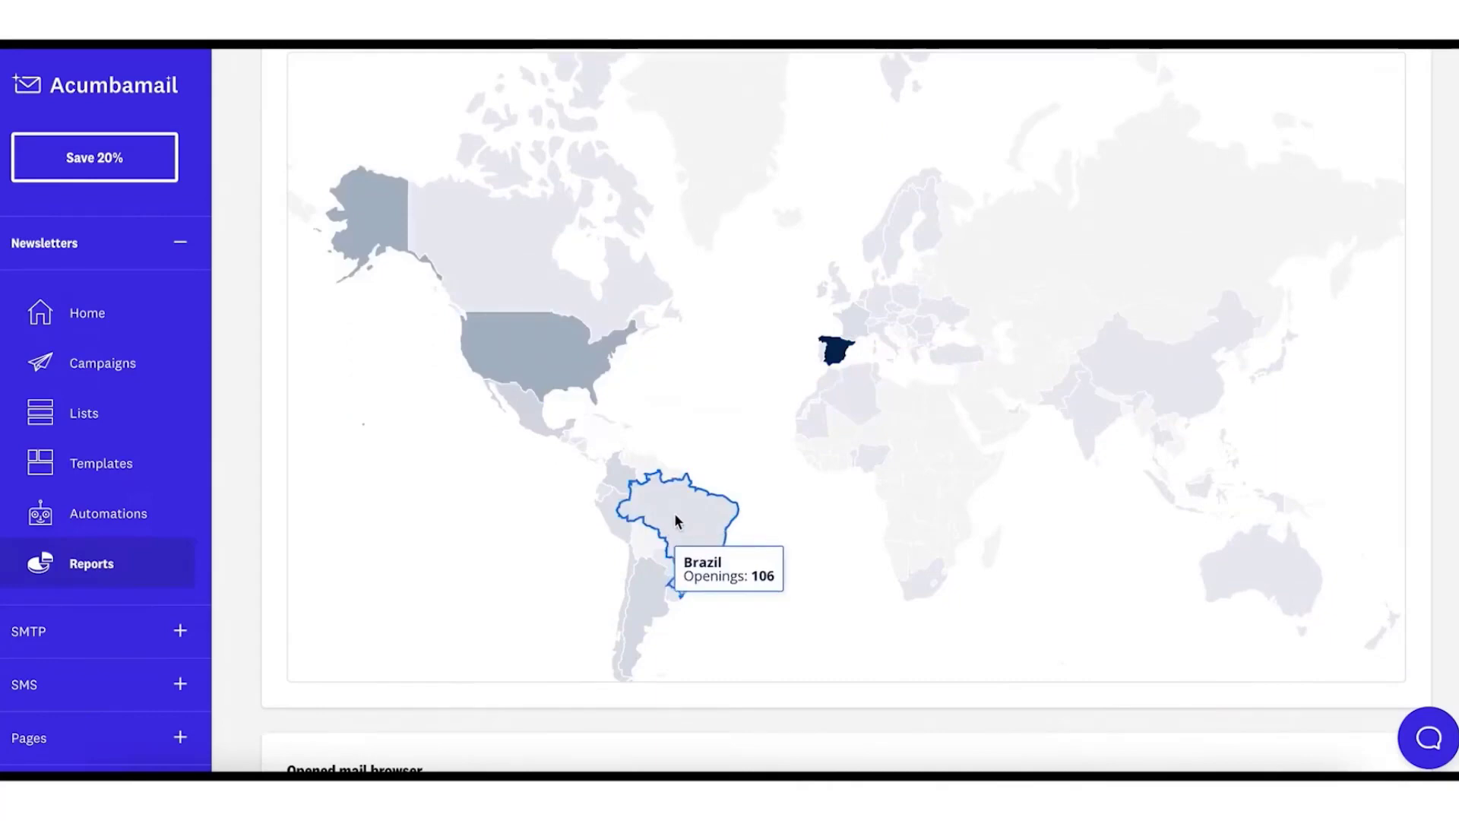
mouse_move(637, 613)
mouse_move(872, 458)
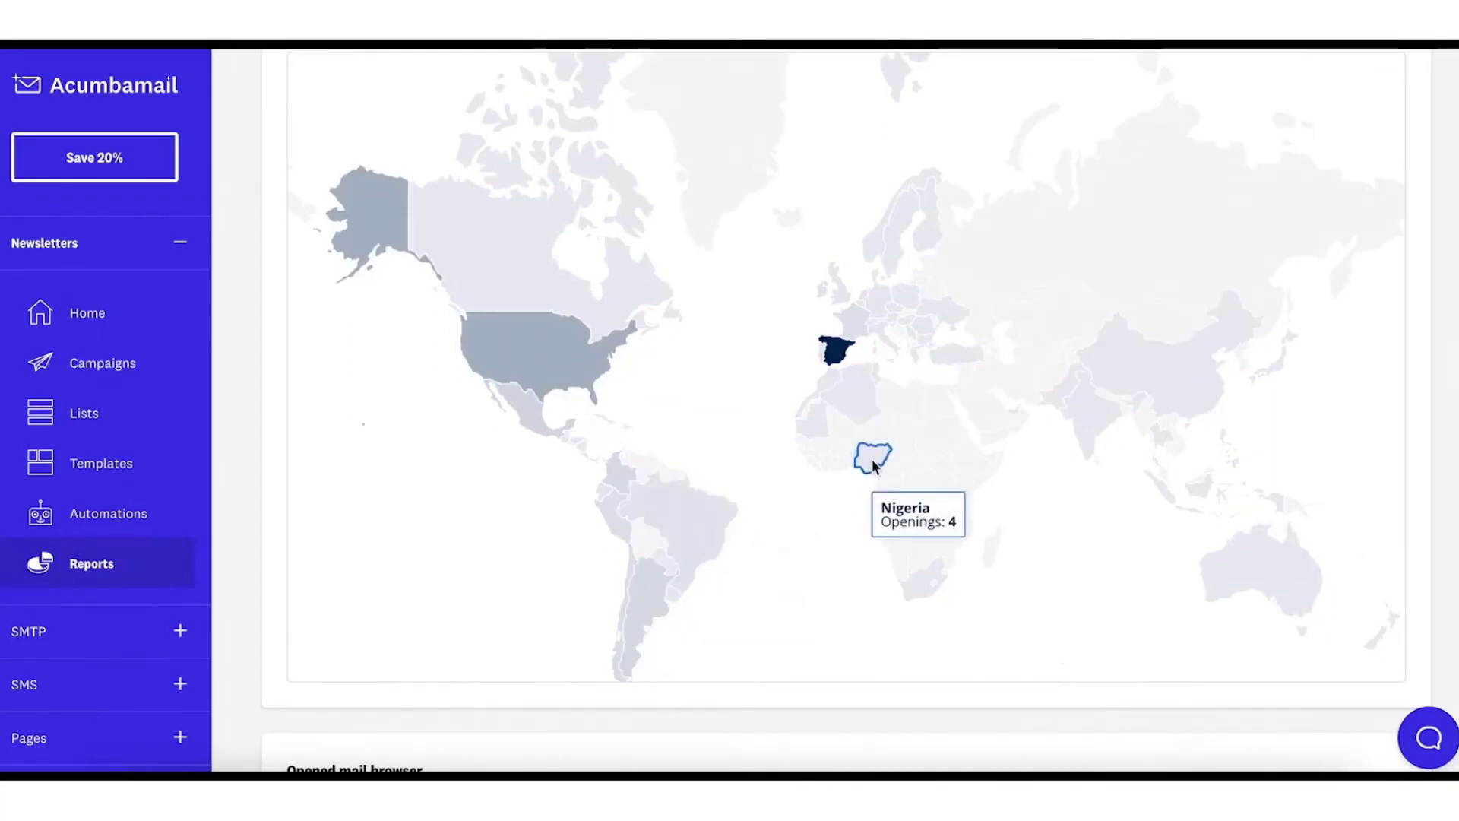
- Examine the opened mail browser and opened mail operating system charts in the Advanced statistics
scroll(872, 458, "down", 3)
scroll(872, 458, "down", 5)
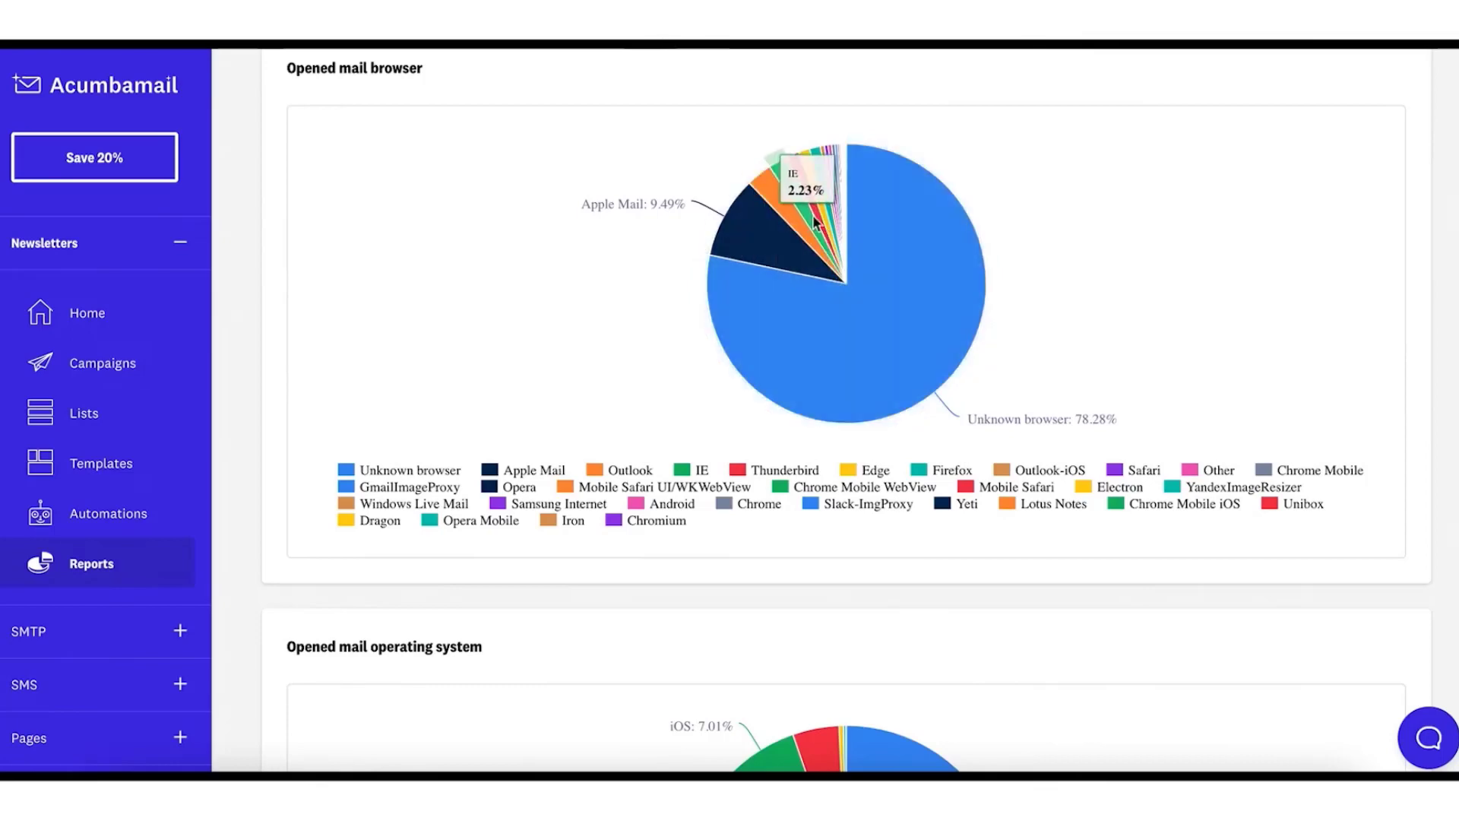
scroll(1020, 603, "down", 5)
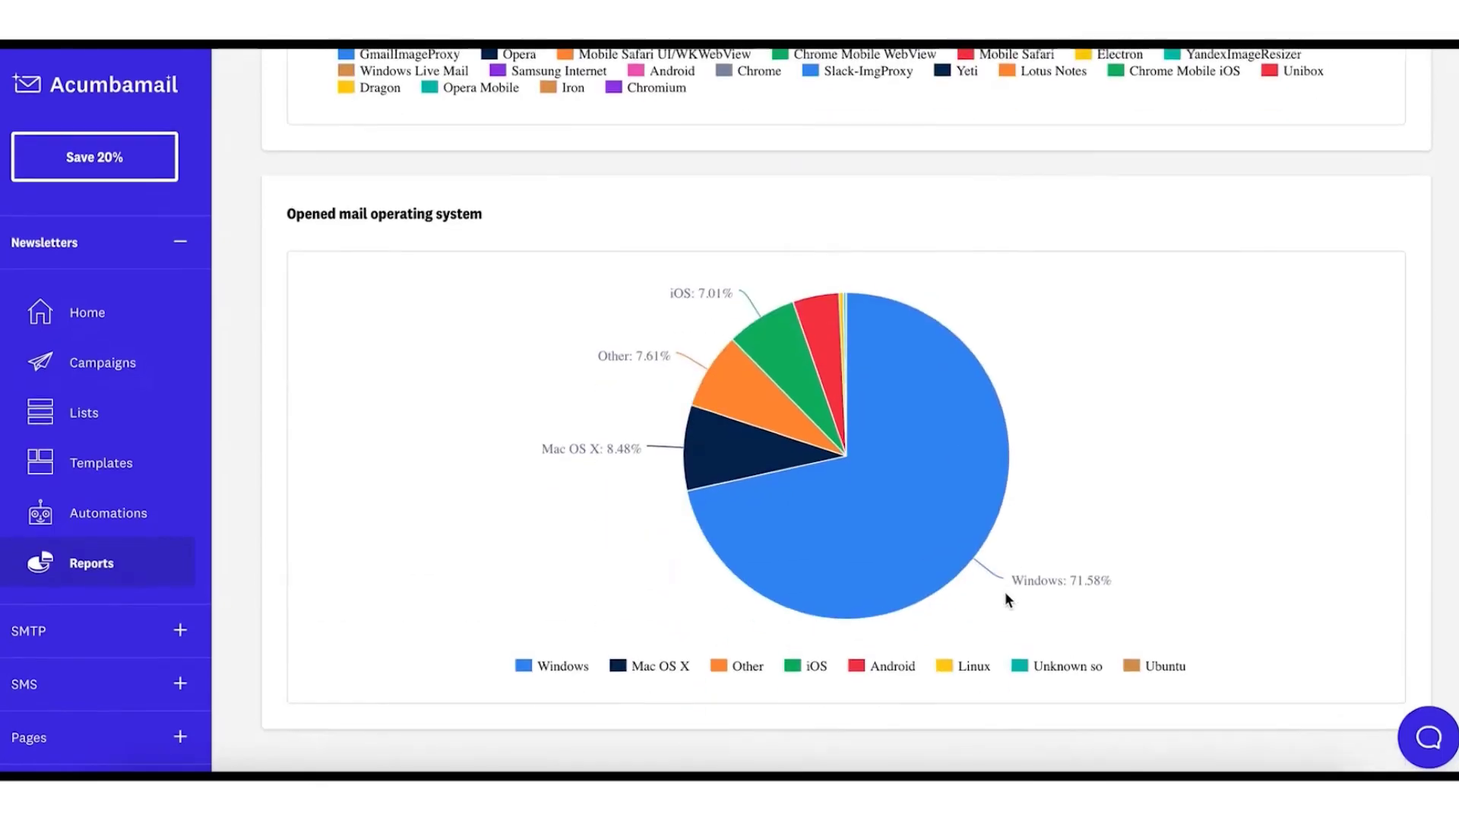
mouse_move(934, 526)
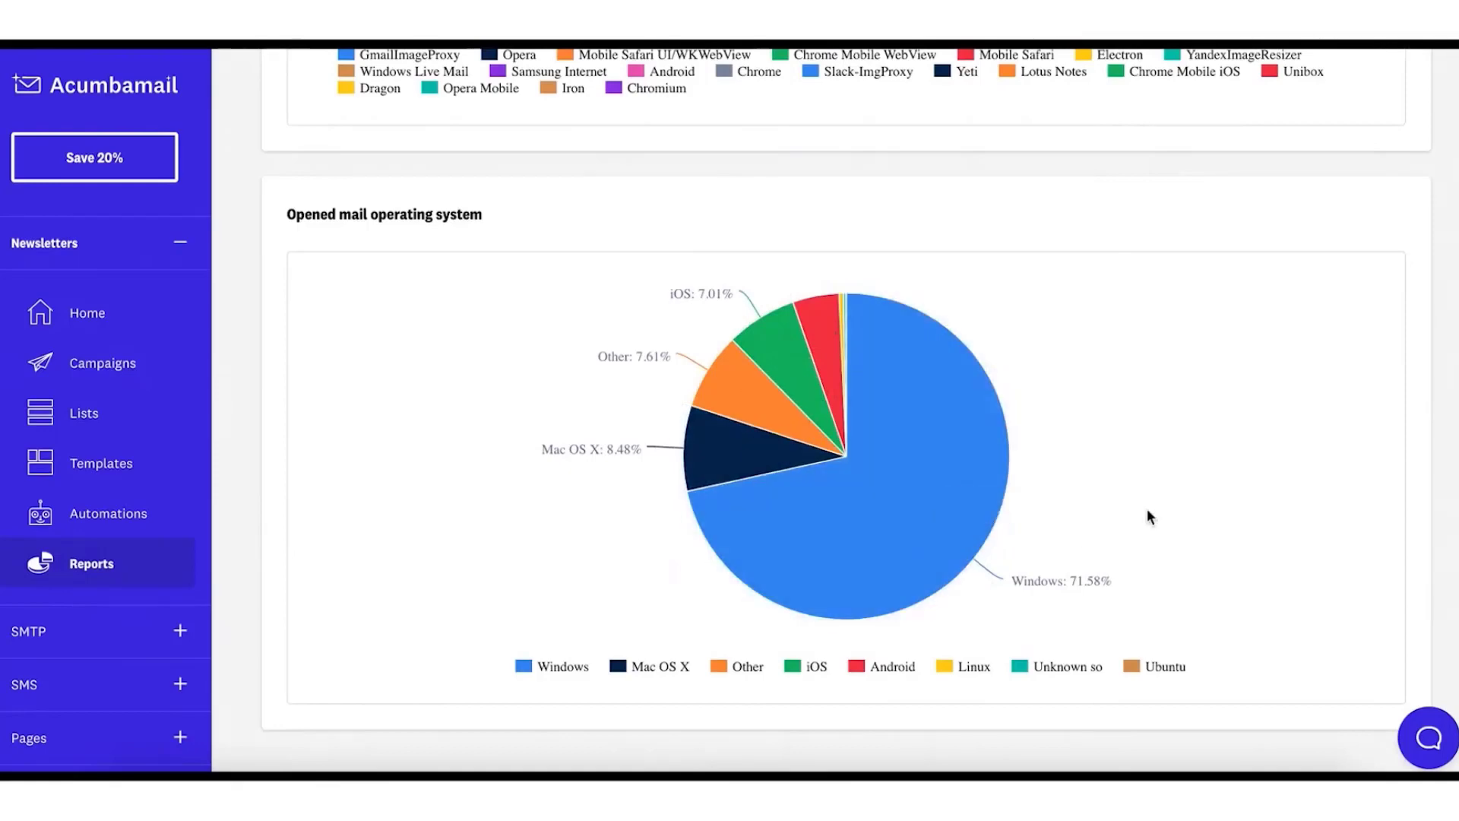
scroll(1147, 511, "down", 15)
- Open the campaign's Click map and examine the click-throughs on the email's logo, button, video, signature and social links
scroll(1147, 508, "up", 20)
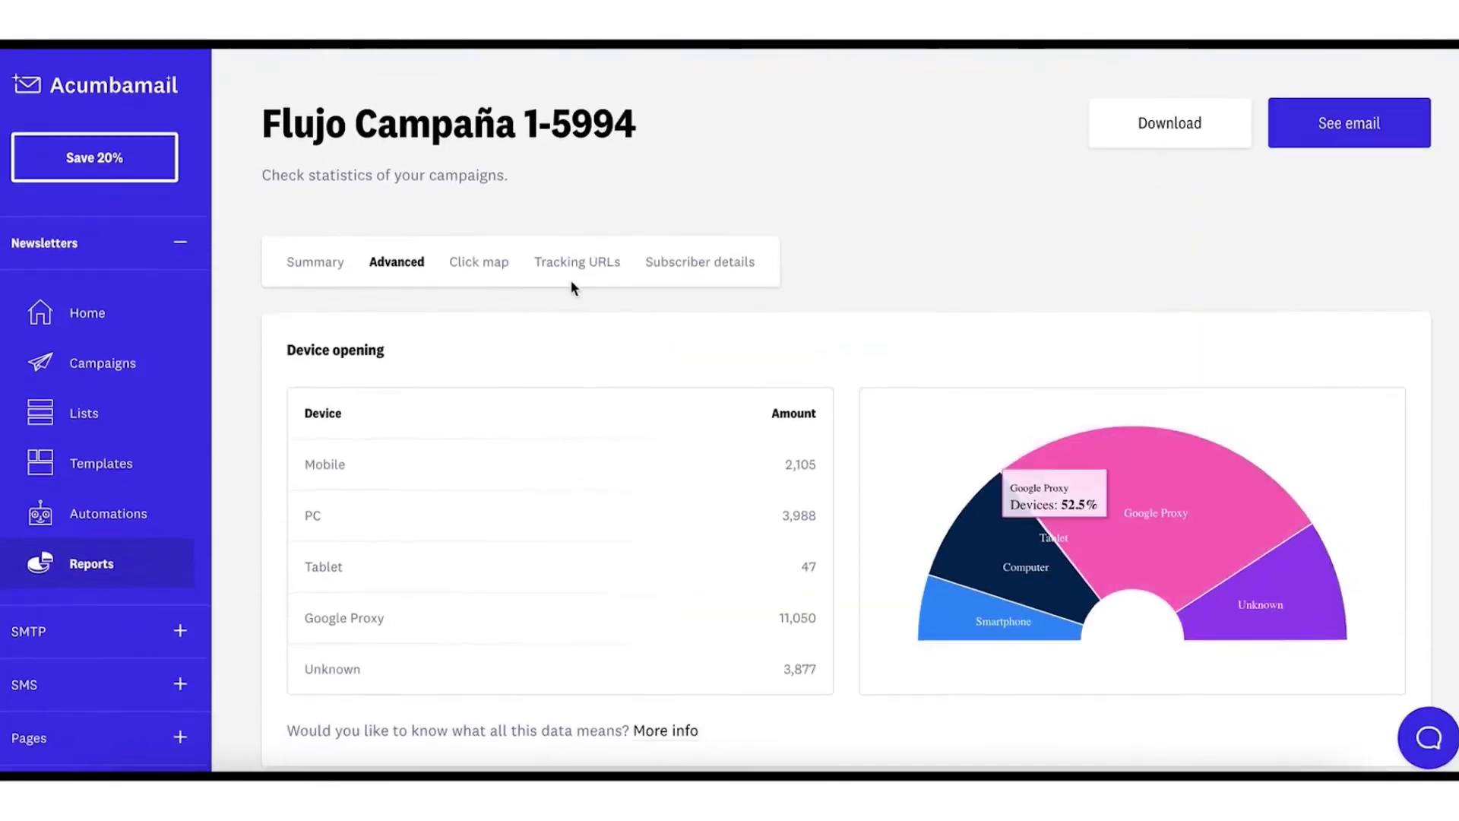
left_click(476, 265)
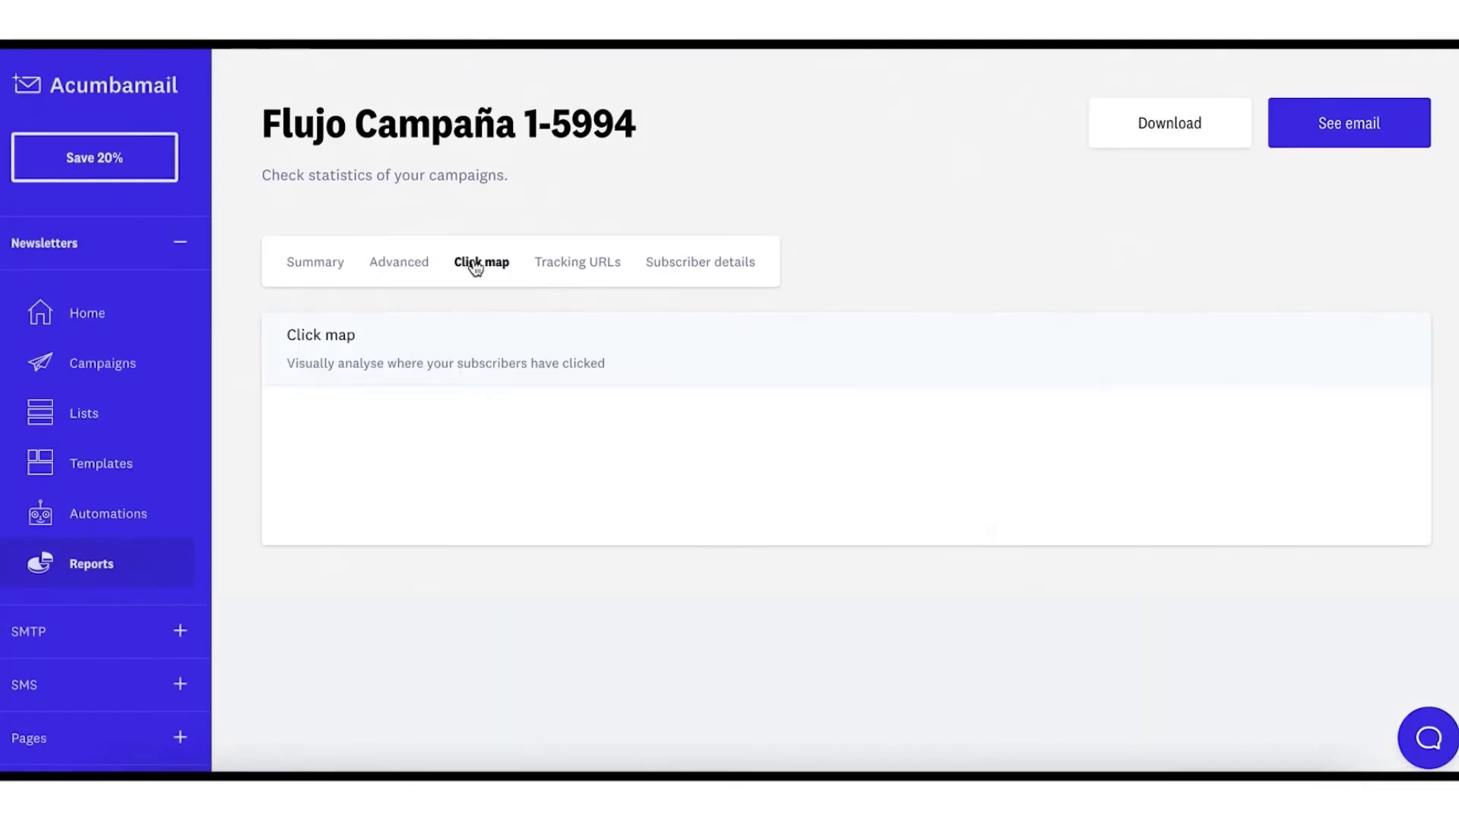
scroll(486, 386, "down", 3)
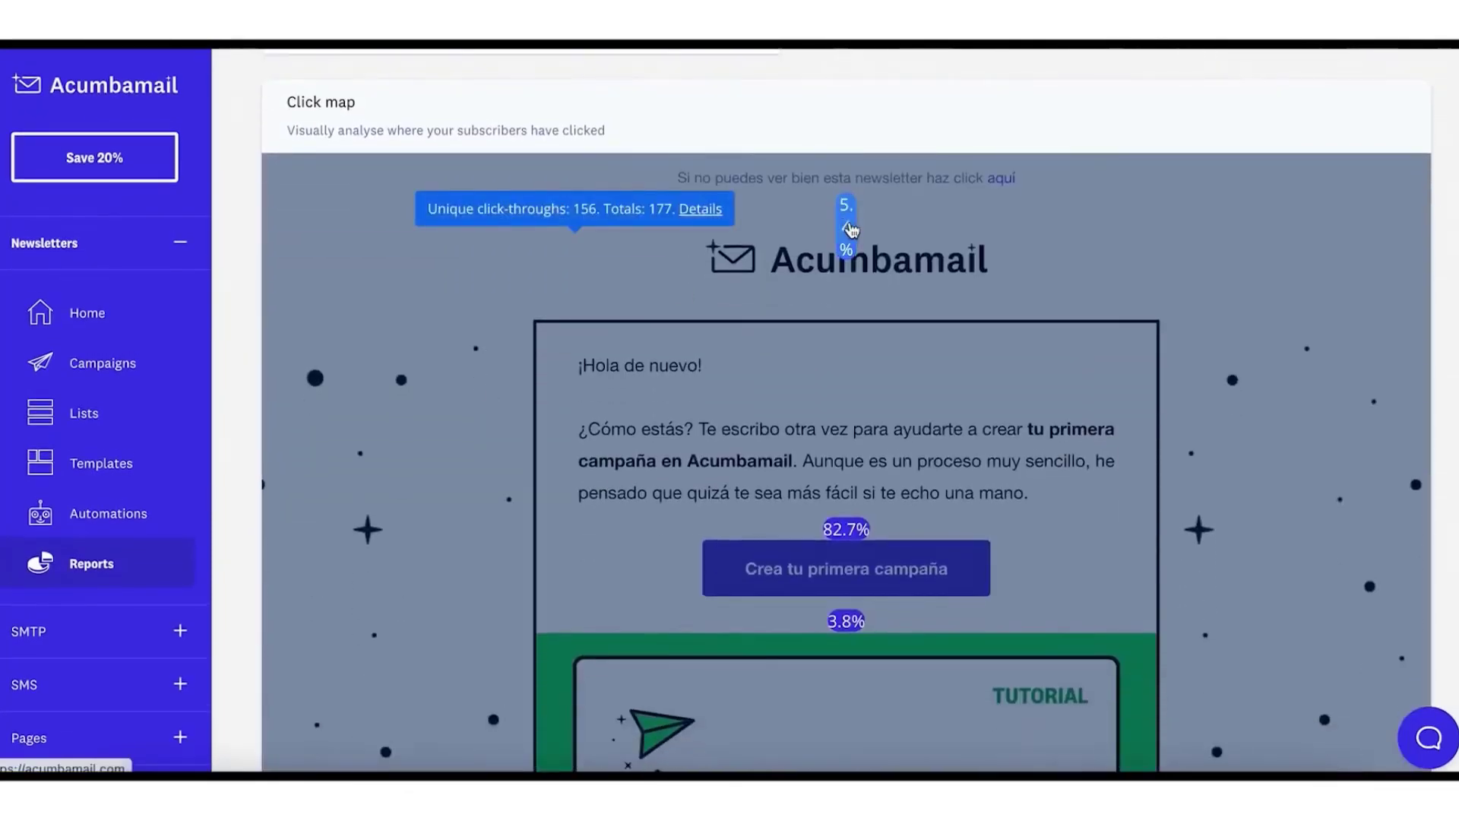
scroll(845, 228, "down", 3)
mouse_move(846, 289)
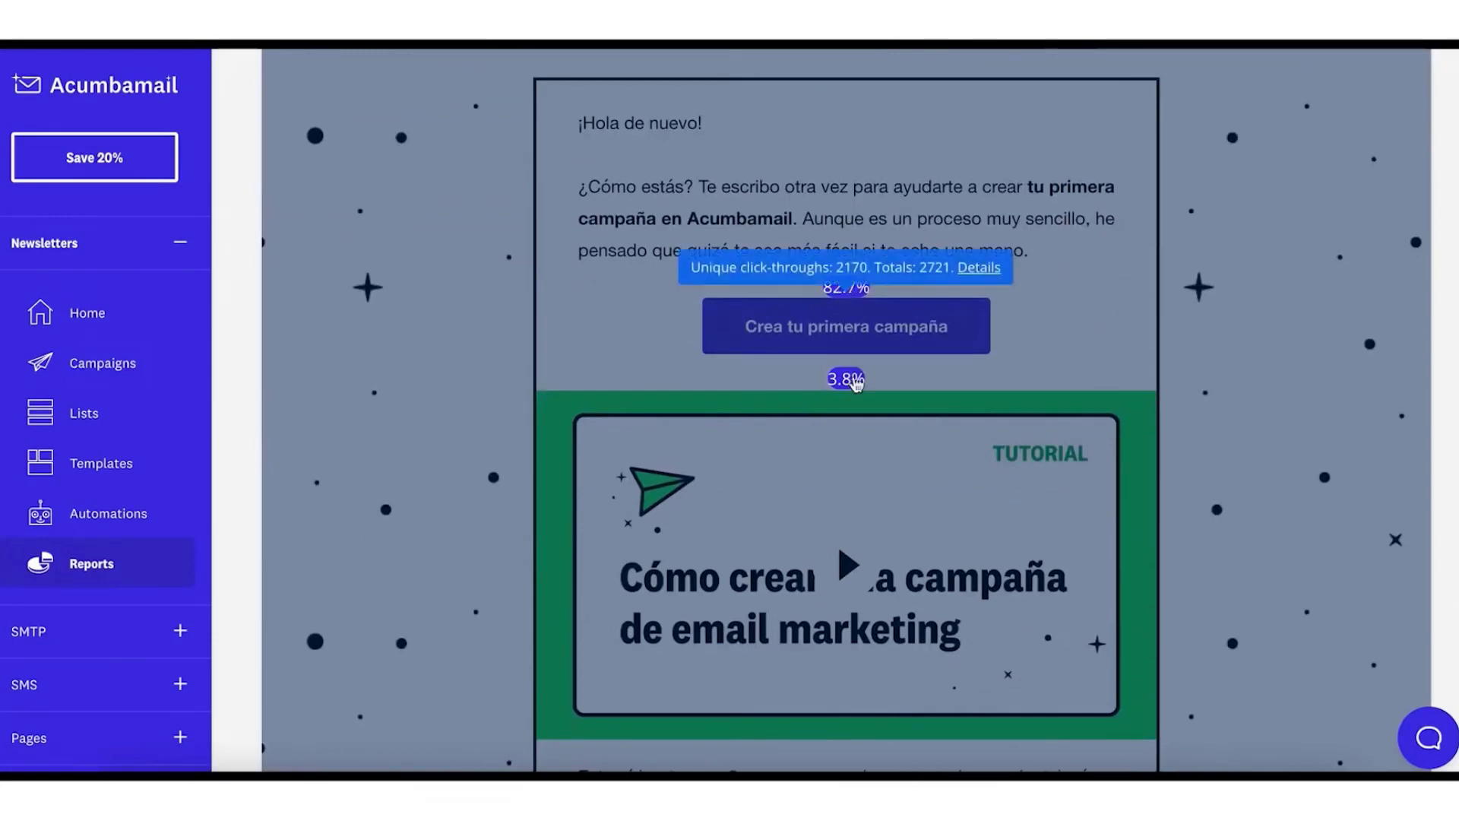
scroll(857, 383, "down", 10)
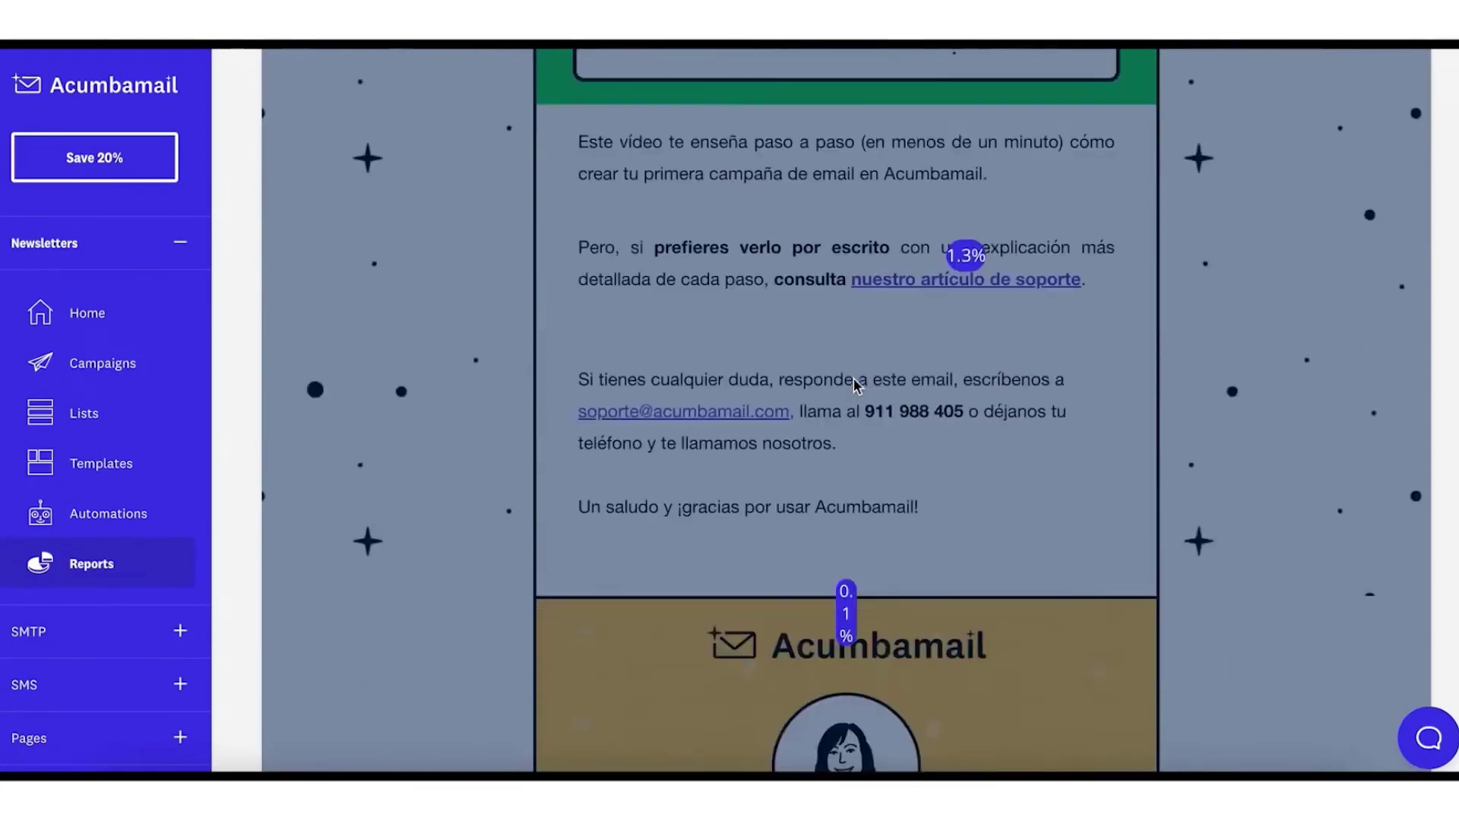
mouse_move(854, 418)
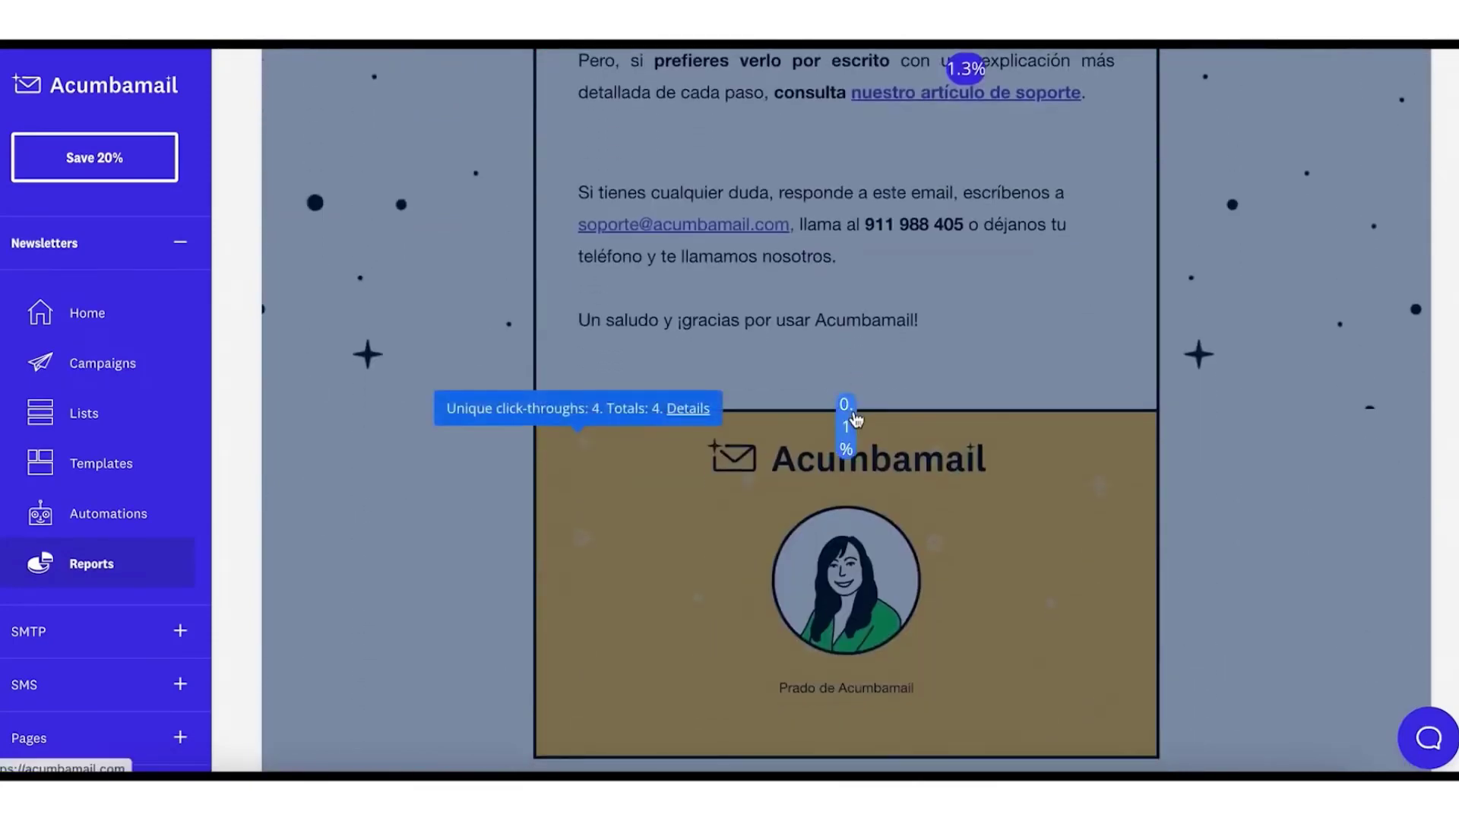
scroll(854, 418, "down", 2)
mouse_move(868, 699)
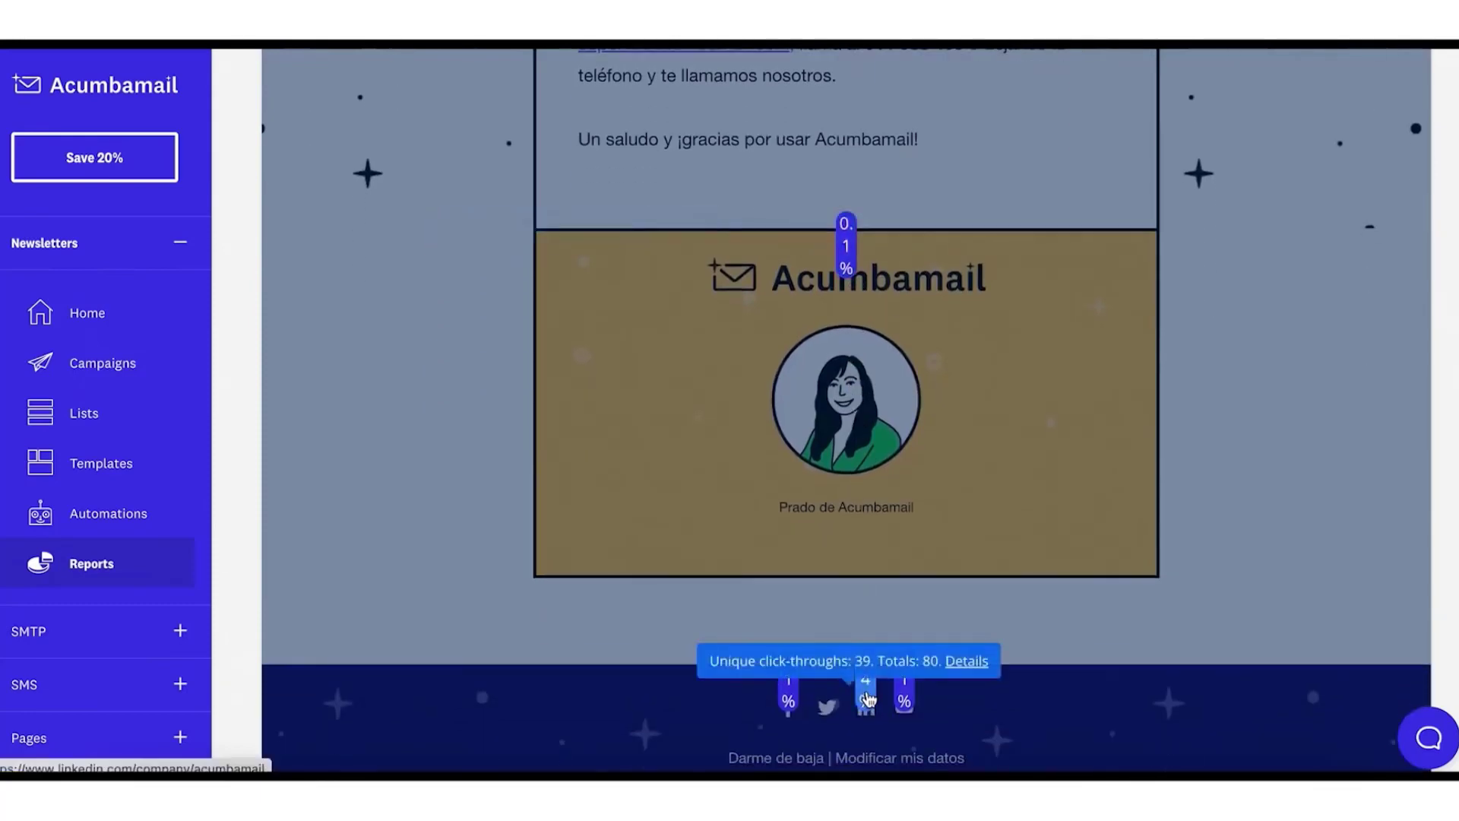
- Open the campaign's Tracking URLs report and review the unique and total click-throughs of every link
scroll(867, 699, "up", 15)
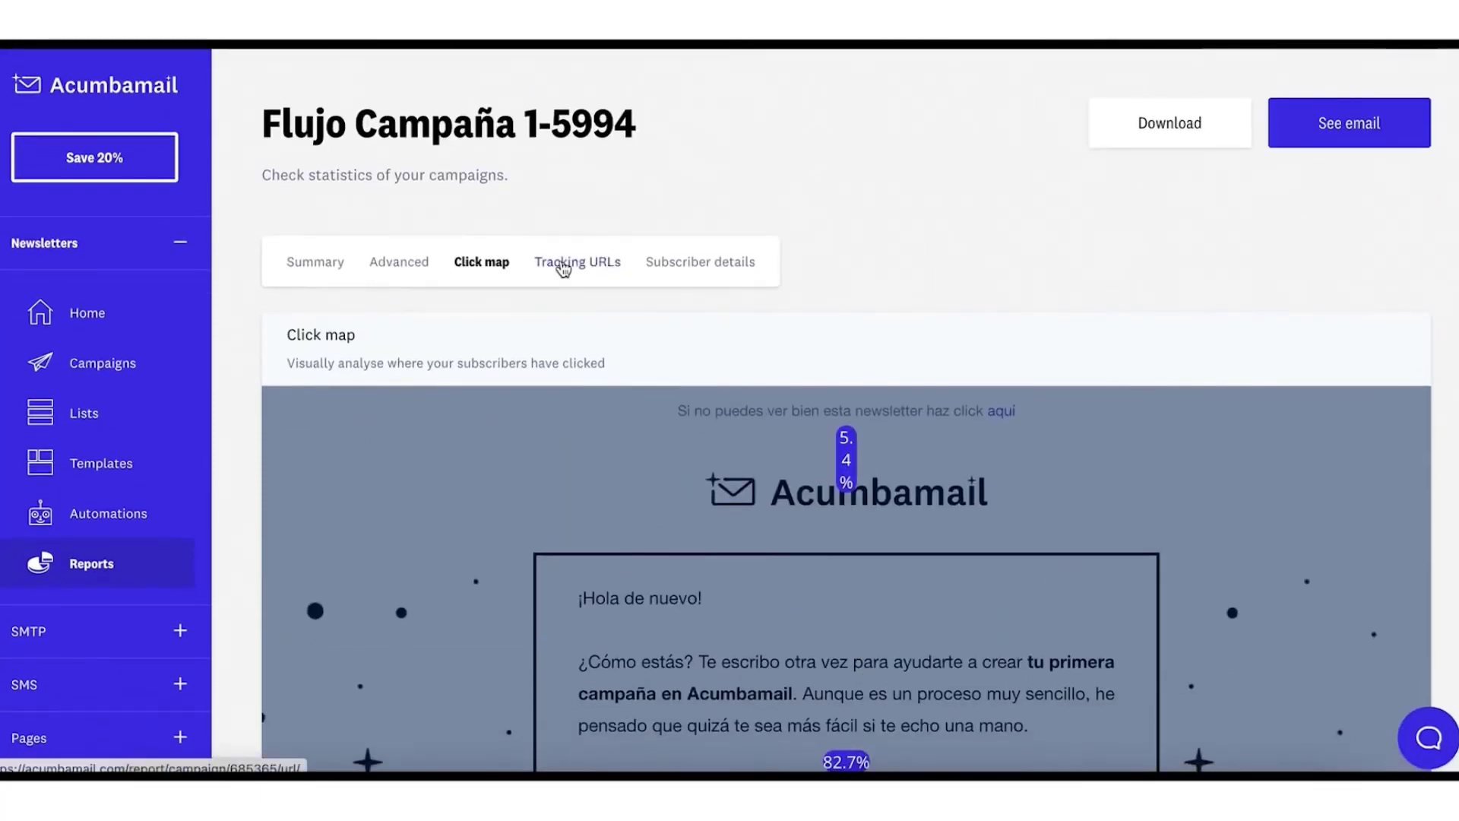
left_click(562, 264)
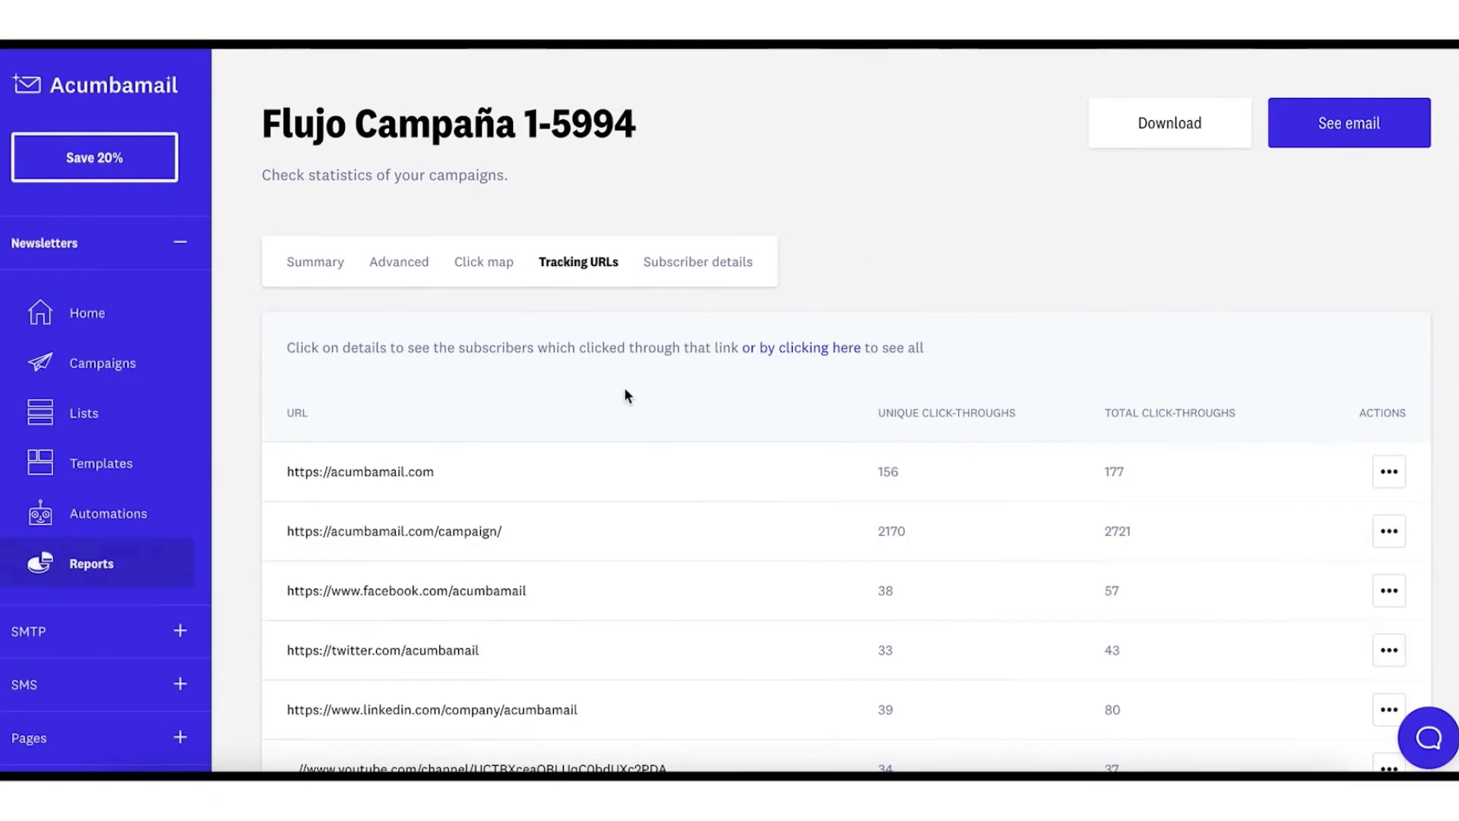
scroll(625, 389, "down", 4)
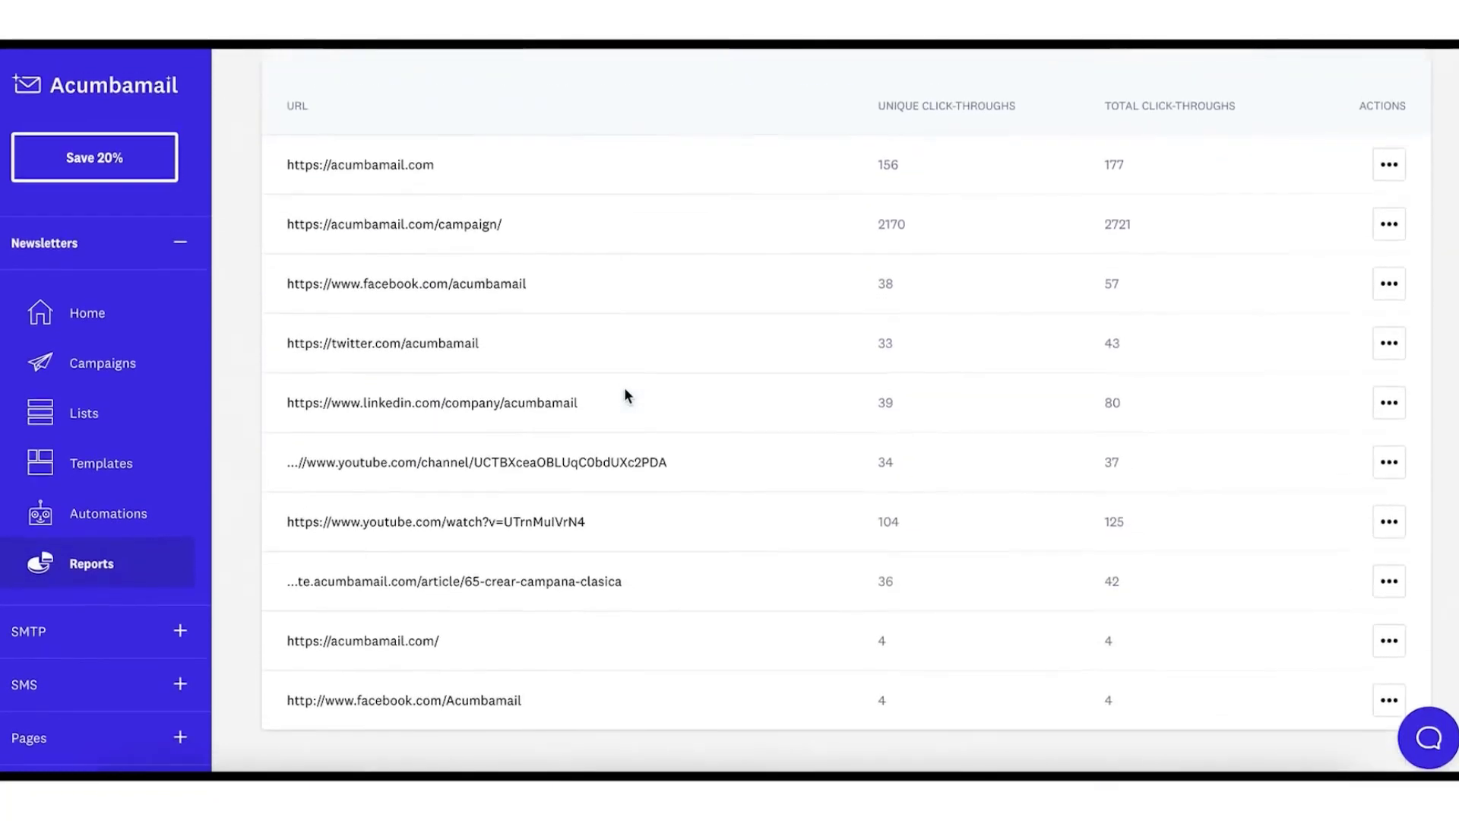
- Open the Subscriber details of the Flujo Campaña 1-5994 report
scroll(625, 390, "up", 4)
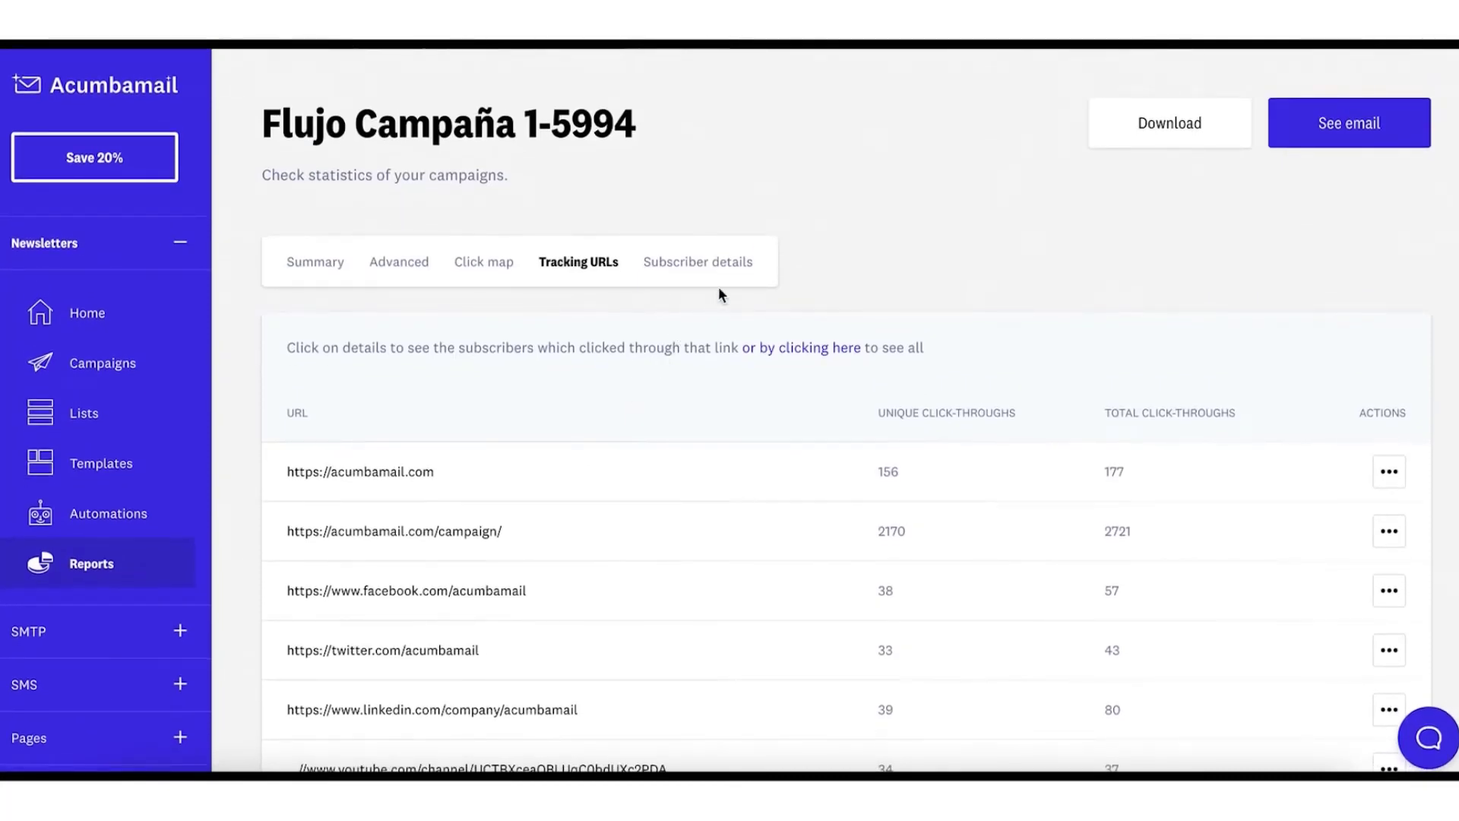
left_click(698, 262)
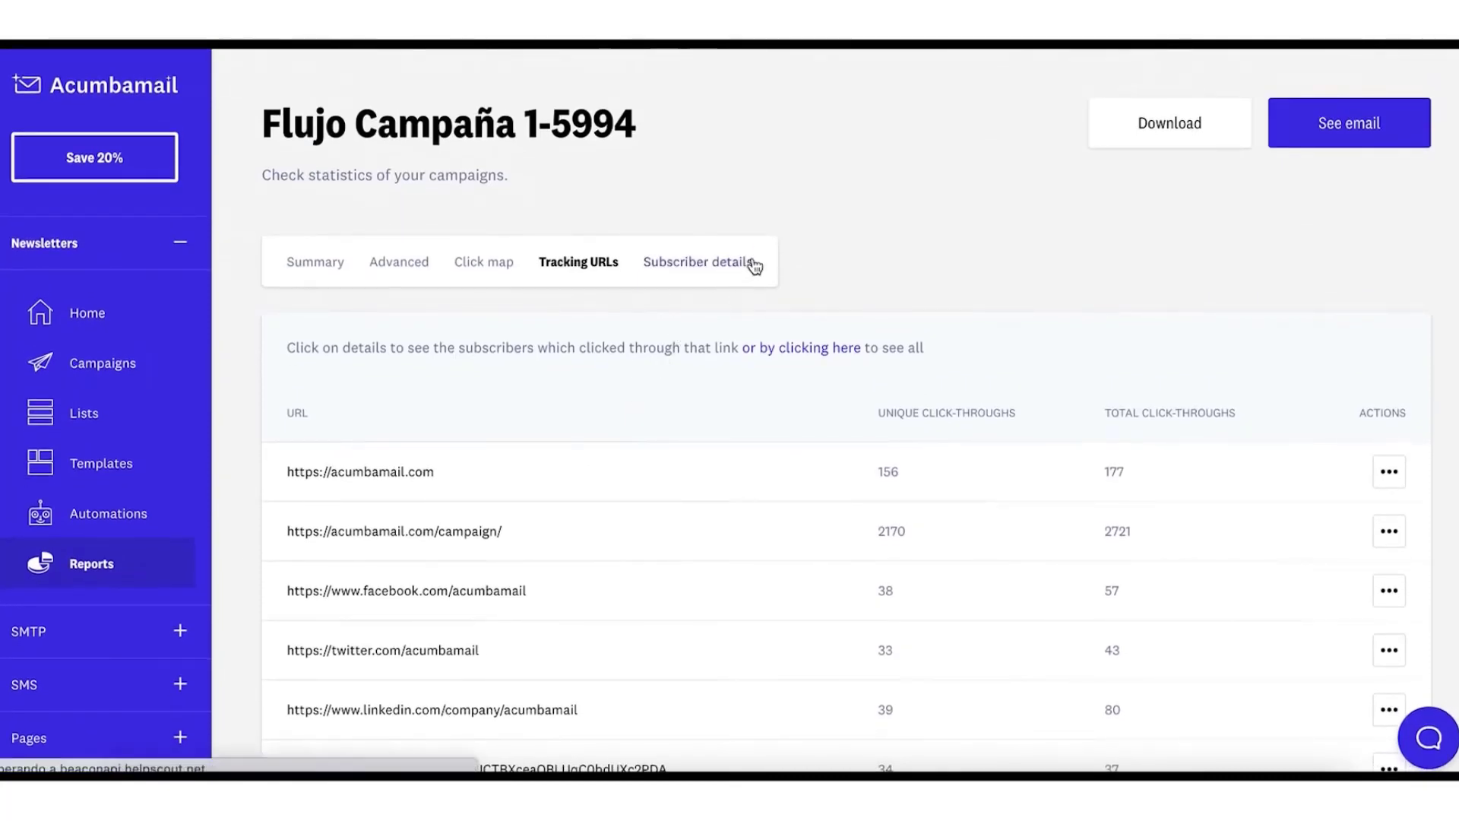